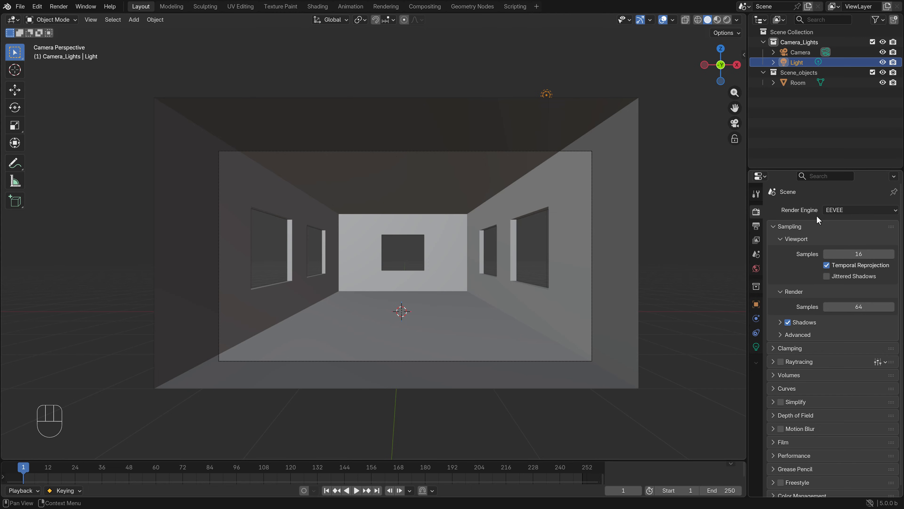
{"action": "left_click", "coordinate": [839, 211]}
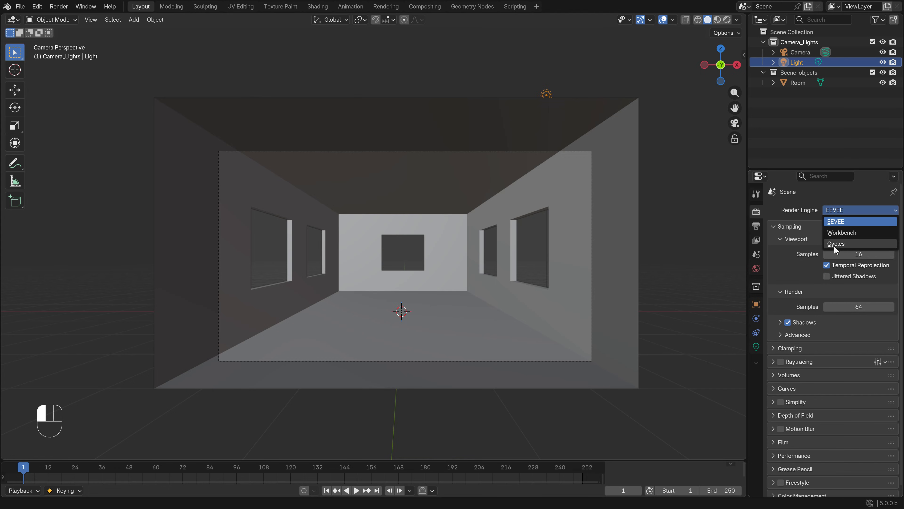
{"action": "left_click", "coordinate": [823, 192]}
{"action": "left_click", "coordinate": [686, 202]}
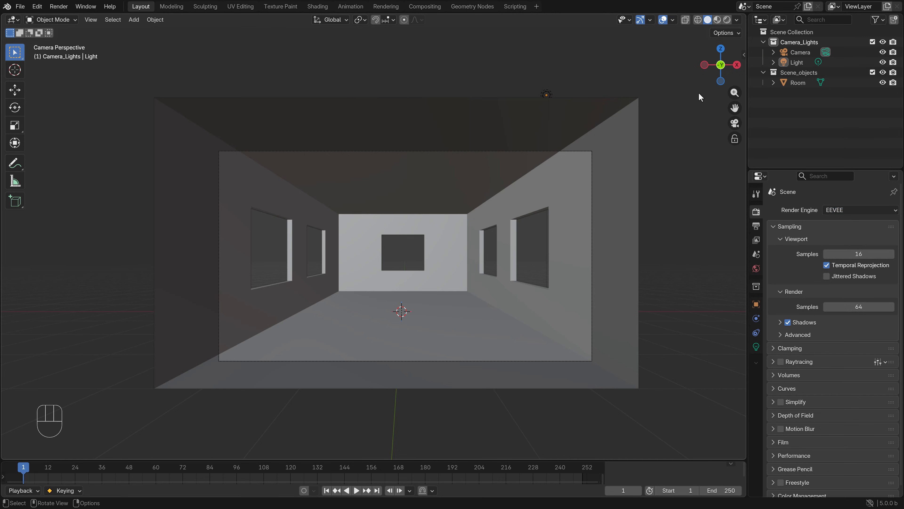
{"action": "left_click", "coordinate": [552, 91]}
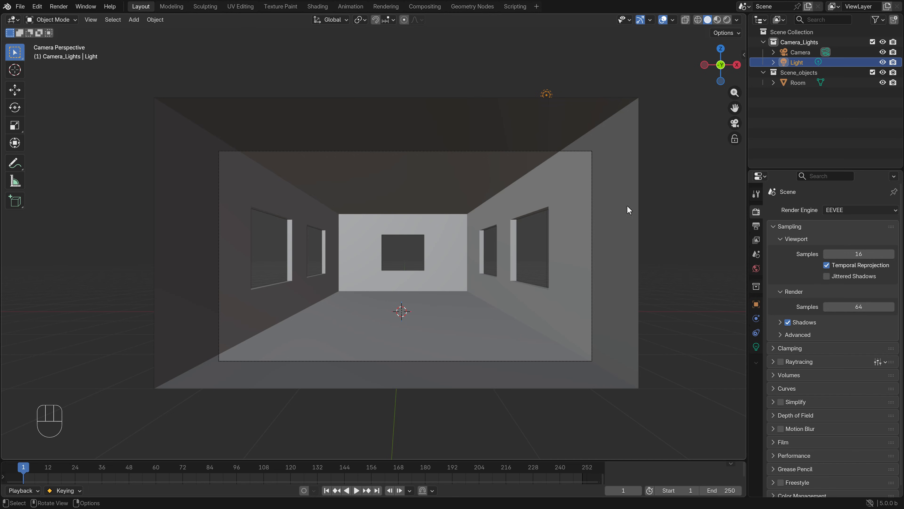
{"action": "left_click", "coordinate": [643, 204]}
Switch the viewport to Material Preview shading and show the room's material settings
{"action": "key", "text": "z"}
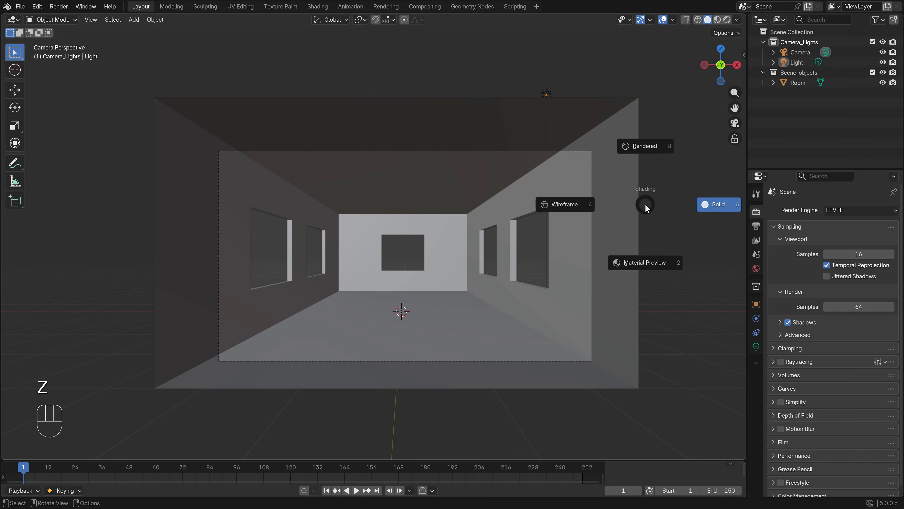
{"action": "left_click", "coordinate": [644, 263]}
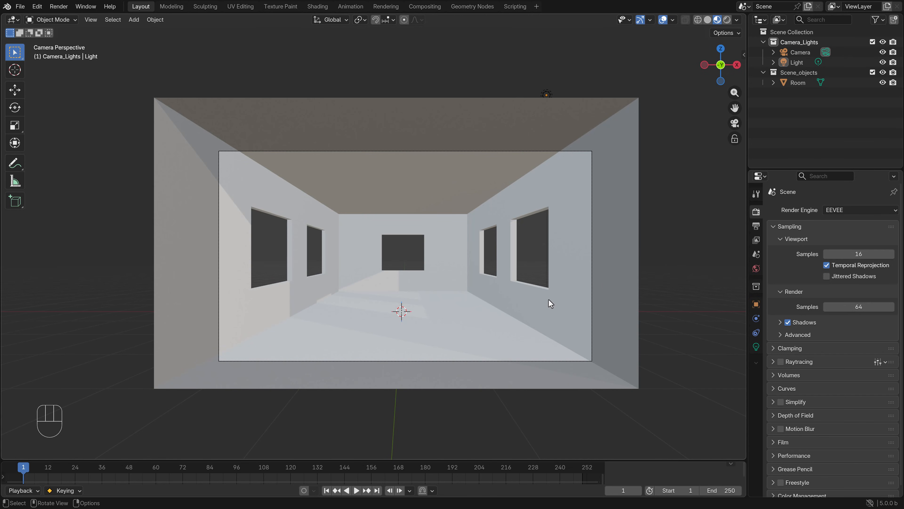
{"action": "left_click", "coordinate": [557, 291]}
{"action": "left_click", "coordinate": [756, 389]}
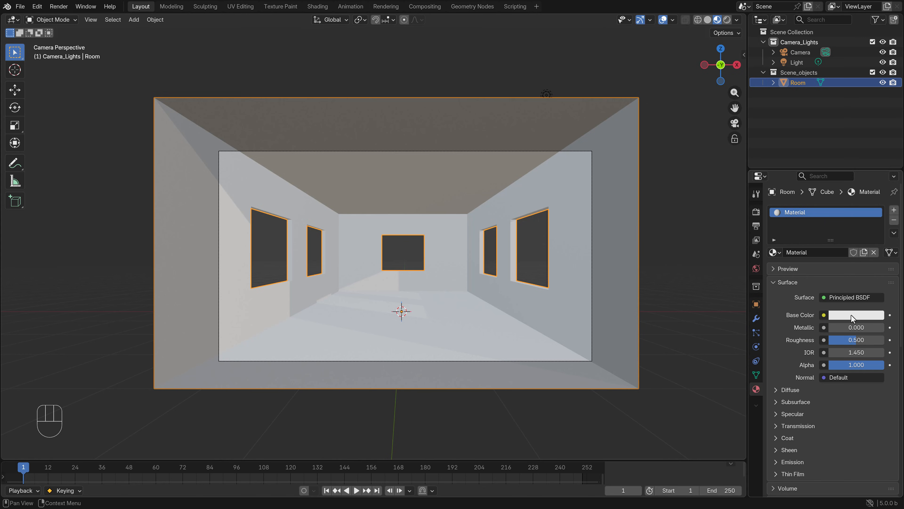
Compare the room in Solid and Material Preview shading
{"action": "key", "text": "z"}
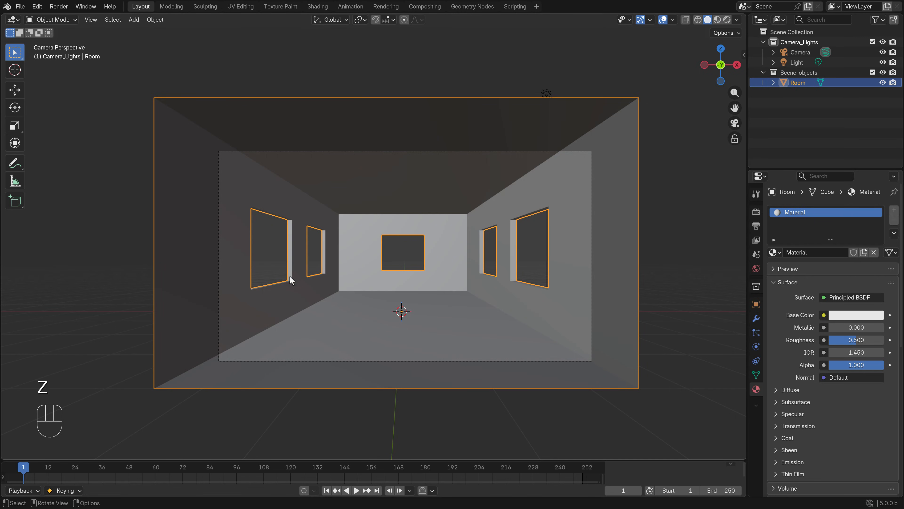
{"action": "key", "text": "z"}
{"action": "left_click", "coordinate": [382, 319]}
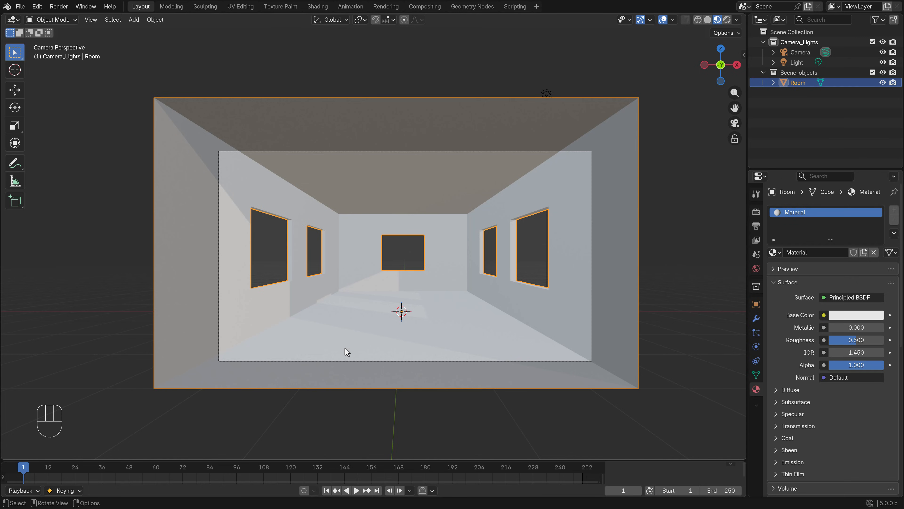
{"action": "scroll", "coordinate": [417, 316], "scroll_direction": "up", "scroll_amount": 2}
{"action": "scroll", "coordinate": [529, 262], "scroll_direction": "down", "scroll_amount": 3}
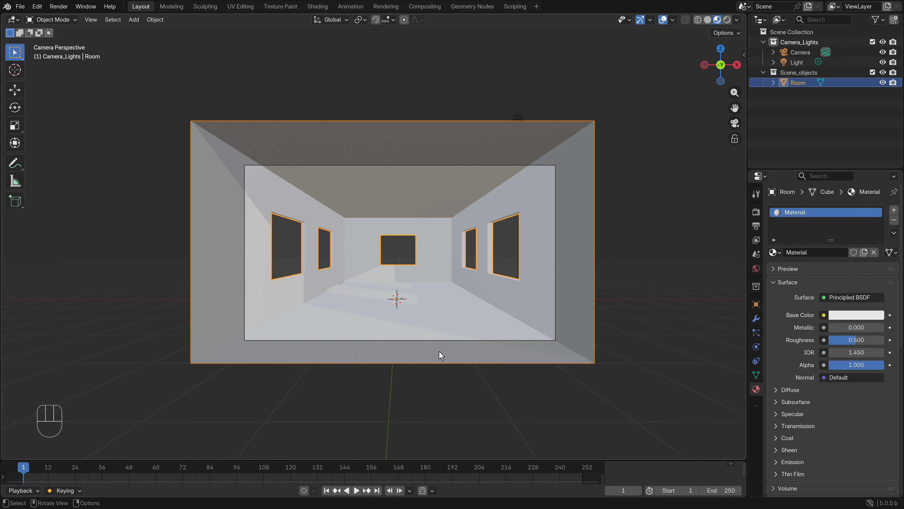
{"action": "left_click", "coordinate": [796, 64]}
{"action": "key", "text": "g"}
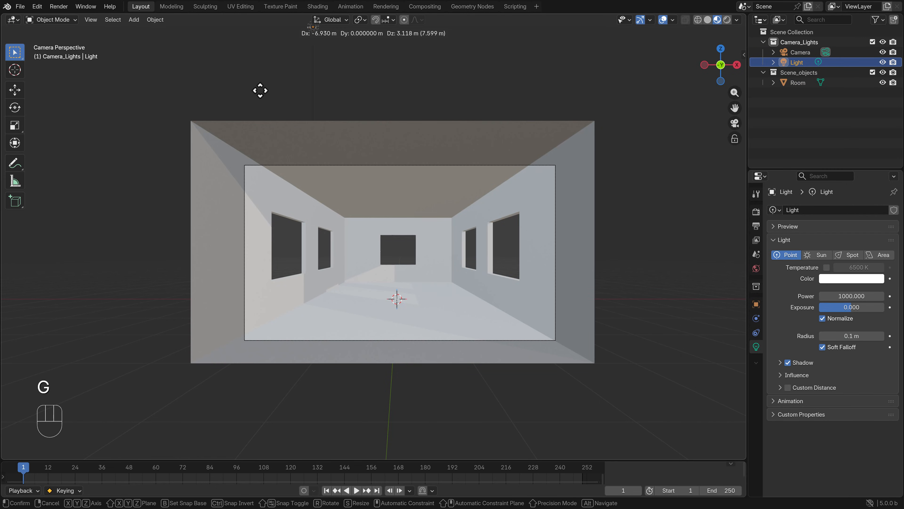
{"action": "right_click", "coordinate": [352, 255]}
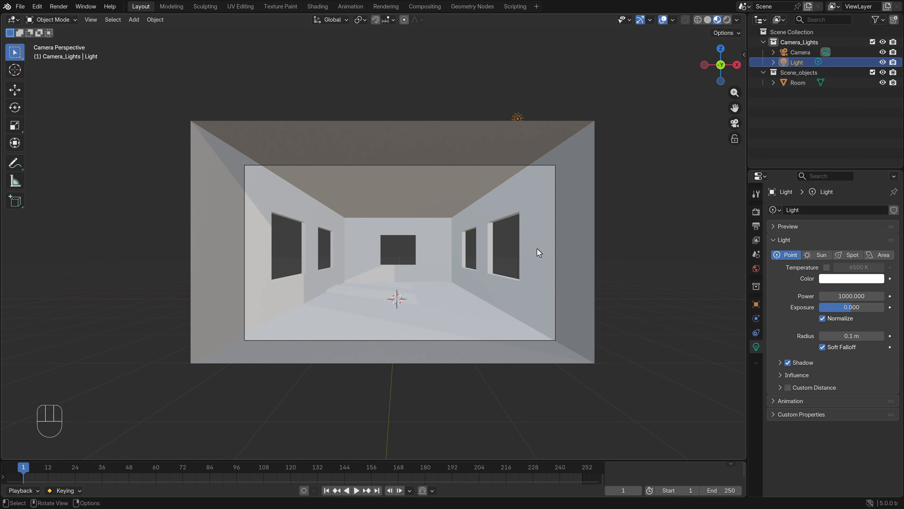
Display the viewport in Rendered shading and move the point light outside the room's right wall so it shines through the windows
{"action": "key", "text": "z"}
{"action": "left_click", "coordinate": [523, 210]}
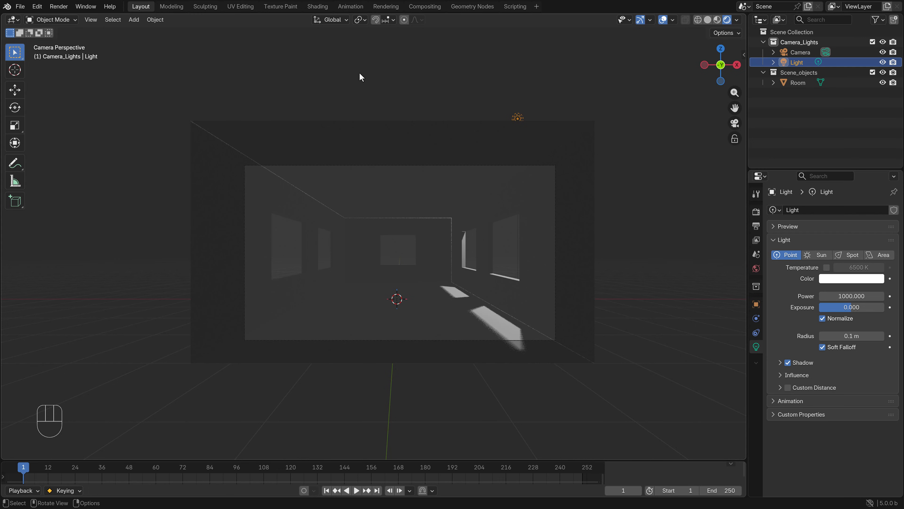
{"action": "left_click", "coordinate": [787, 63]}
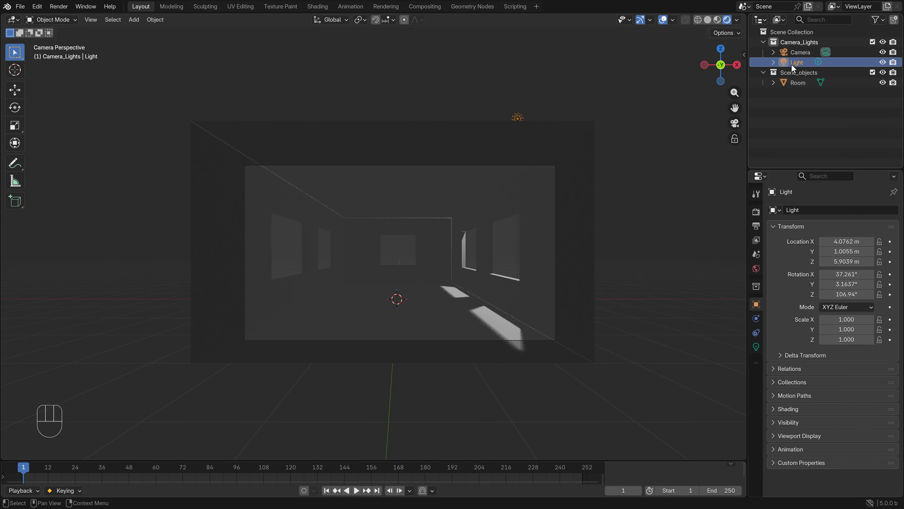
{"action": "left_click", "coordinate": [756, 269]}
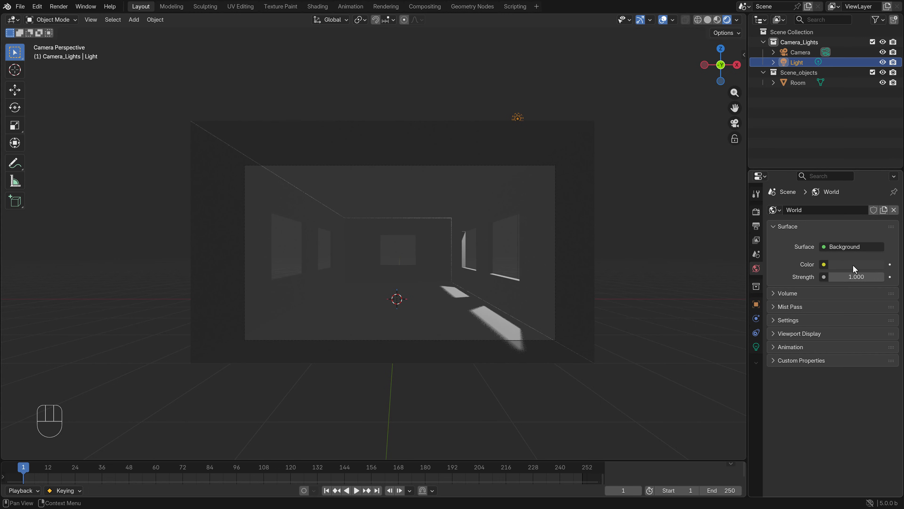
{"action": "key", "text": "g"}
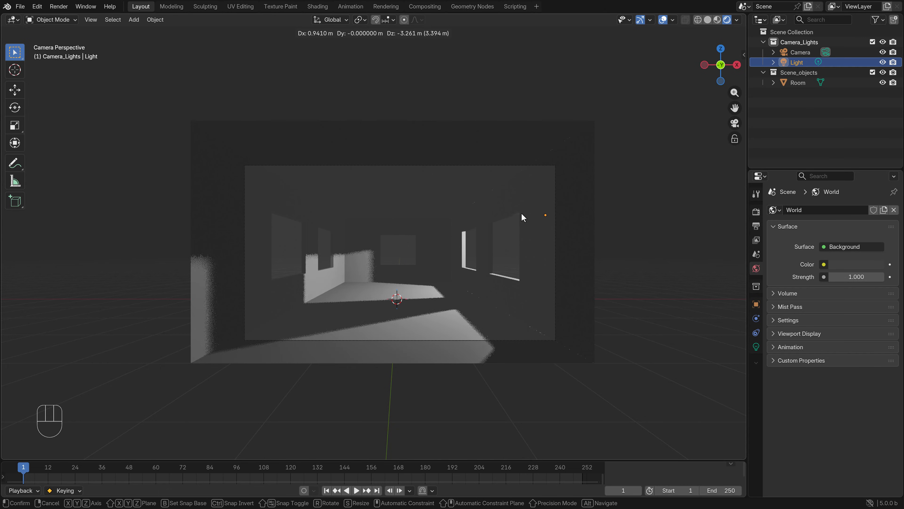
{"action": "left_click", "coordinate": [571, 158]}
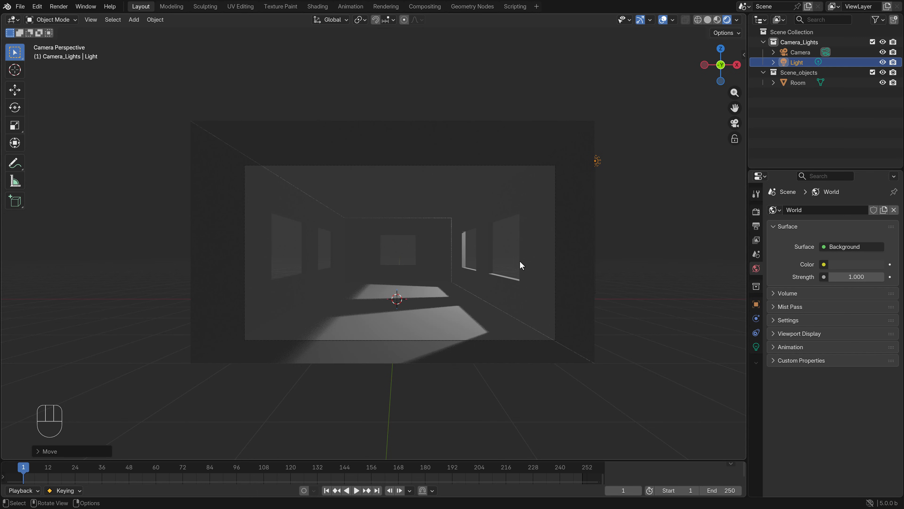
Enable Raytracing for the EEVEE render engine and brighten the world background colour to a medium grey
{"action": "left_click", "coordinate": [757, 213]}
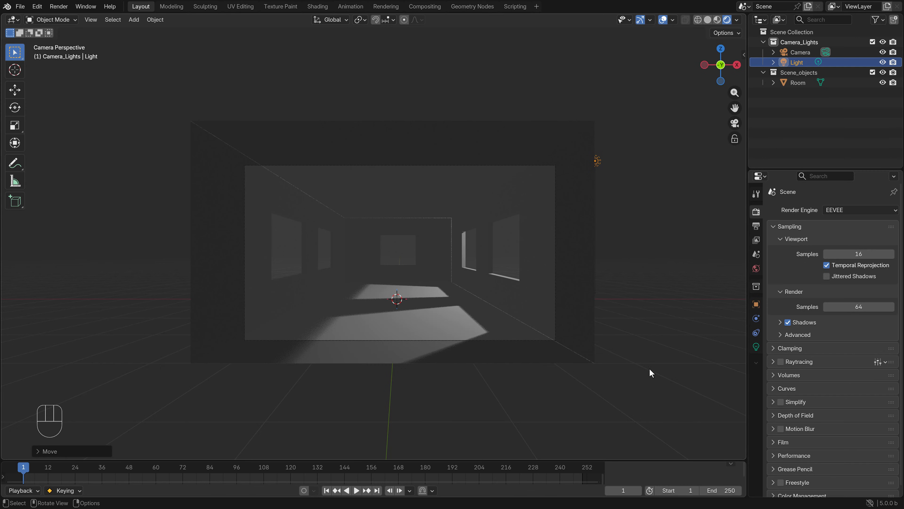
{"action": "left_click", "coordinate": [779, 361]}
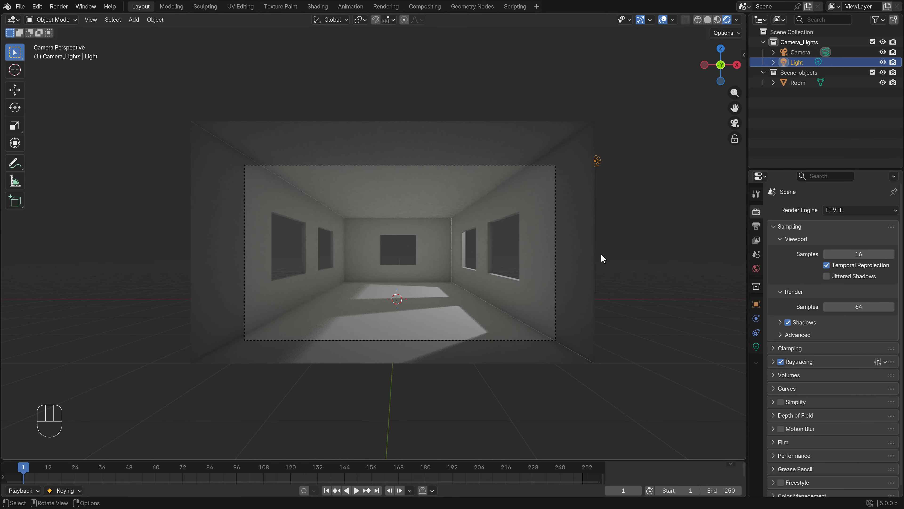
{"action": "left_click", "coordinate": [755, 268]}
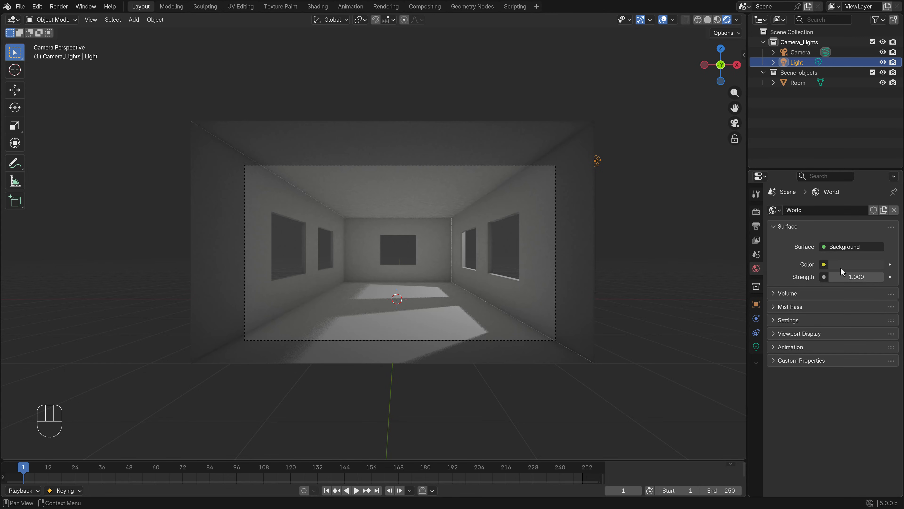
{"action": "left_click", "coordinate": [847, 264]}
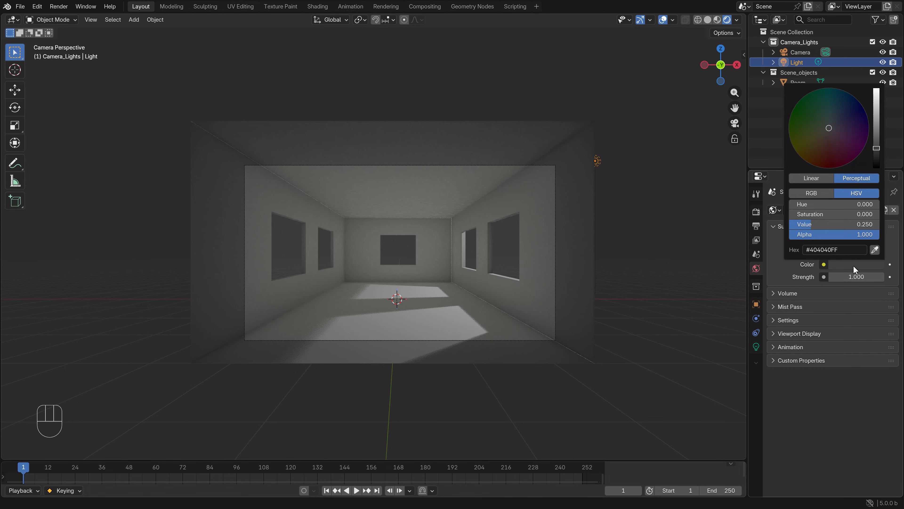
{"action": "mouse_move", "coordinate": [877, 148]}
{"action": "left_mouse_down"}
{"action": "mouse_move", "coordinate": [877, 121]}
{"action": "mouse_move", "coordinate": [877, 131]}
{"action": "left_mouse_up"}
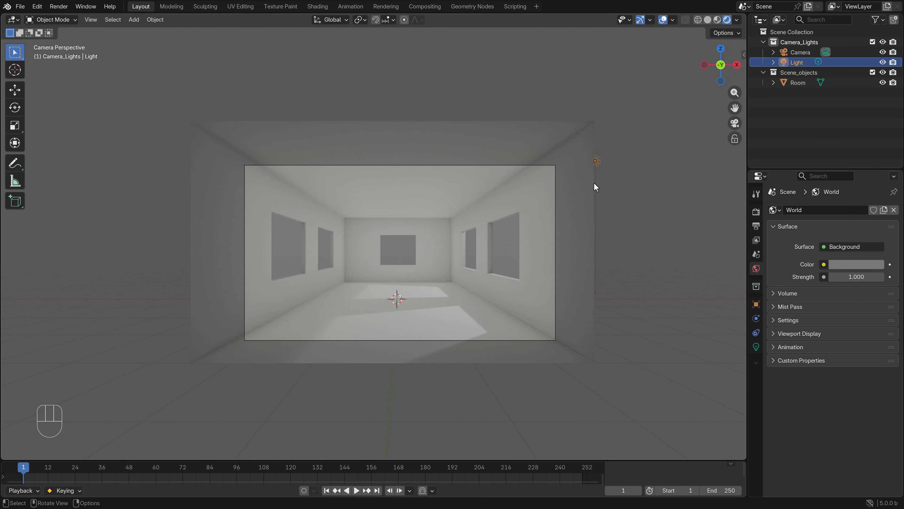
Change the scene's render engine to Cycles
{"action": "left_click", "coordinate": [755, 213]}
{"action": "left_click", "coordinate": [845, 213]}
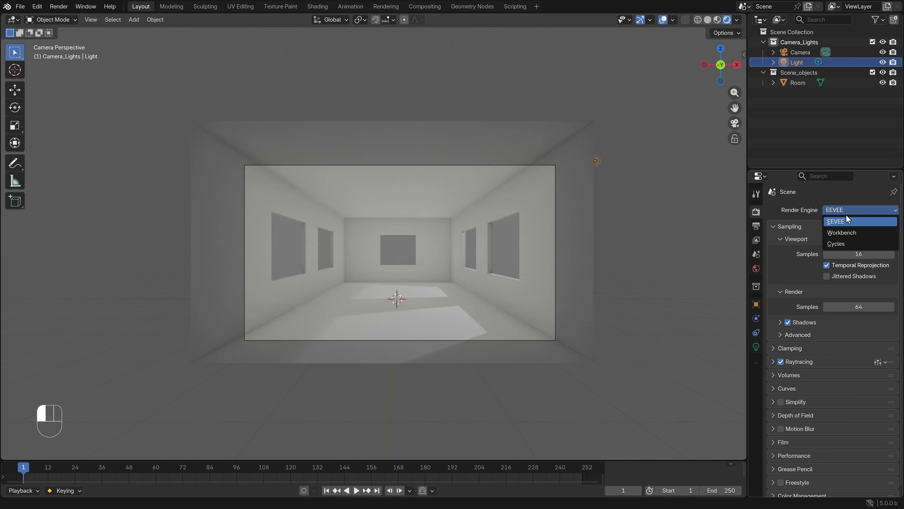
{"action": "left_click", "coordinate": [844, 244]}
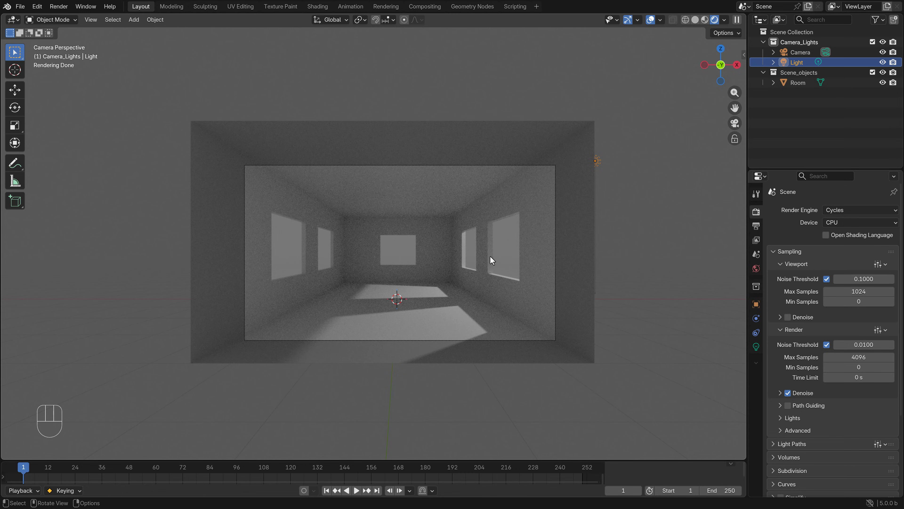
Move the point light higher and farther out from the room's right wall while viewing it in Rendered shading
{"action": "key", "text": "z"}
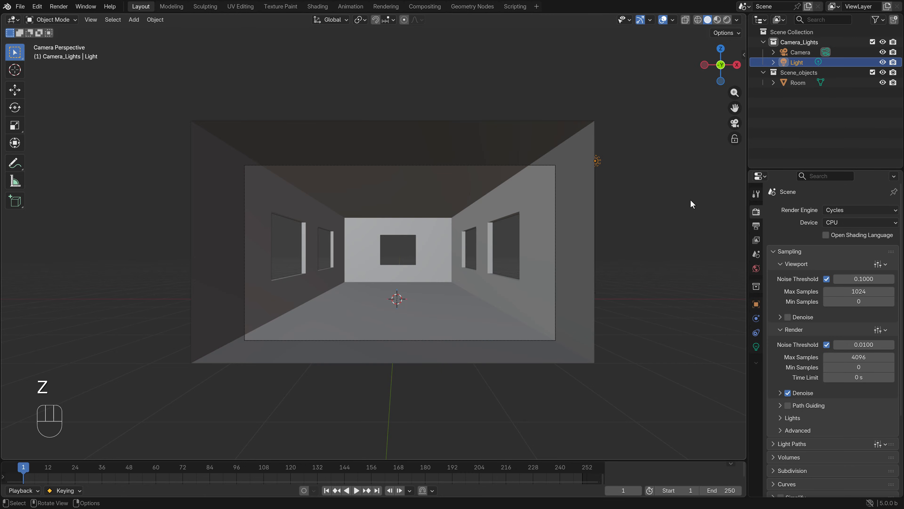
{"action": "left_click", "coordinate": [800, 64]}
{"action": "key", "text": "z"}
{"action": "key", "text": "g"}
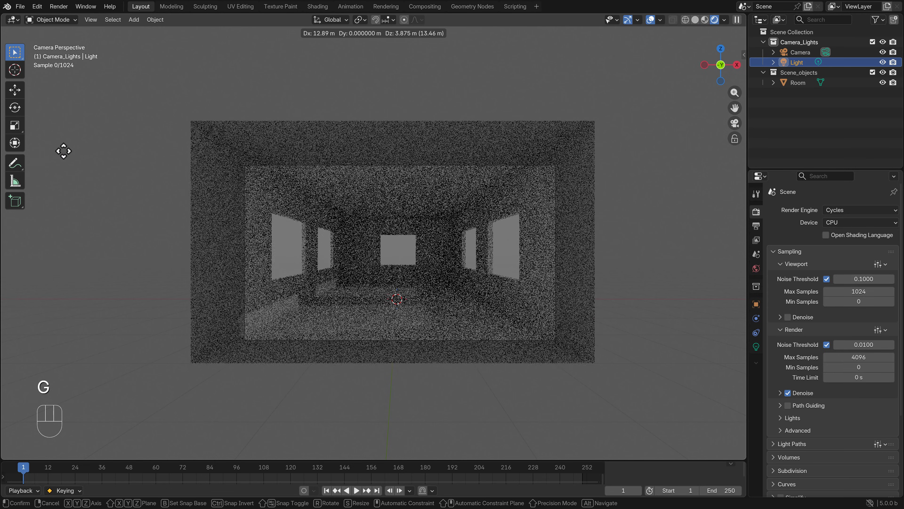
{"action": "left_click", "coordinate": [493, 224]}
Return the viewport to Solid shading and delete the point light
{"action": "key", "text": "z"}
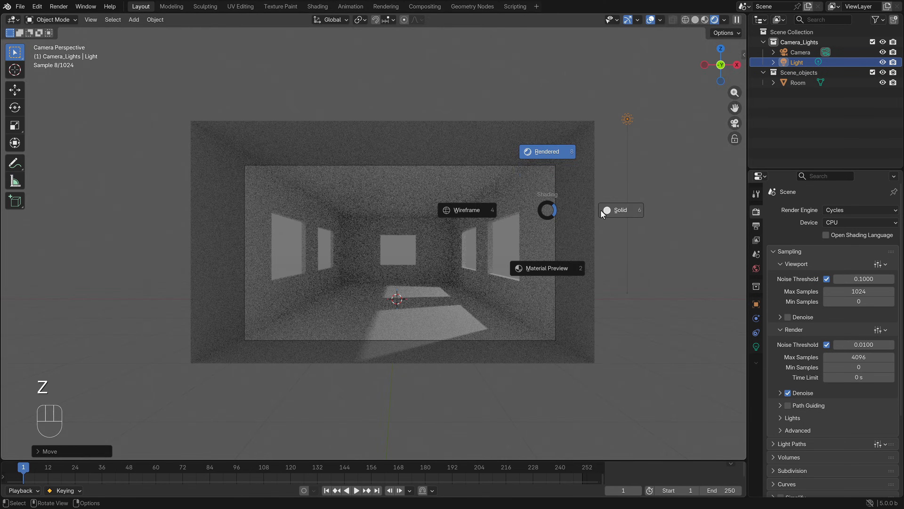
{"action": "key", "text": "x"}
{"action": "left_click", "coordinate": [634, 146]}
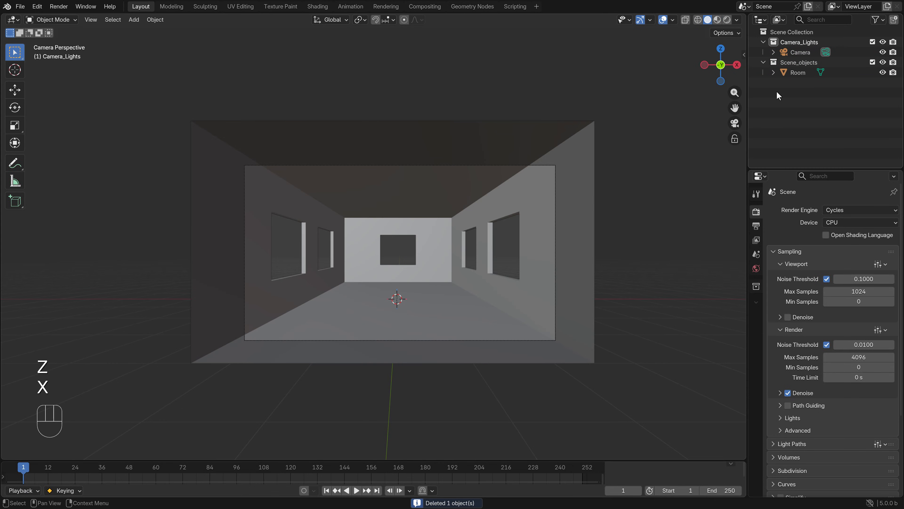
Add a Sun light to the Camera_Lights collection
{"action": "left_click", "coordinate": [793, 43]}
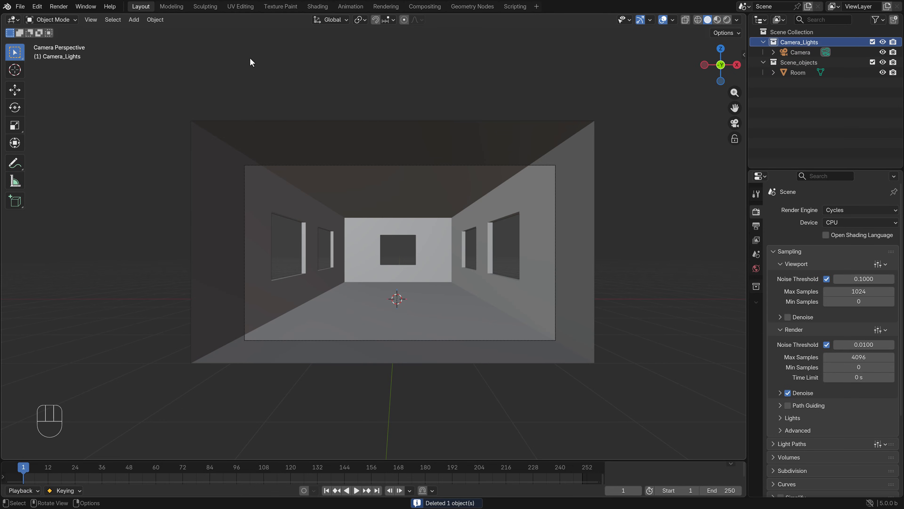
{"action": "left_click", "coordinate": [133, 19]}
{"action": "mouse_move", "coordinate": [159, 168]}
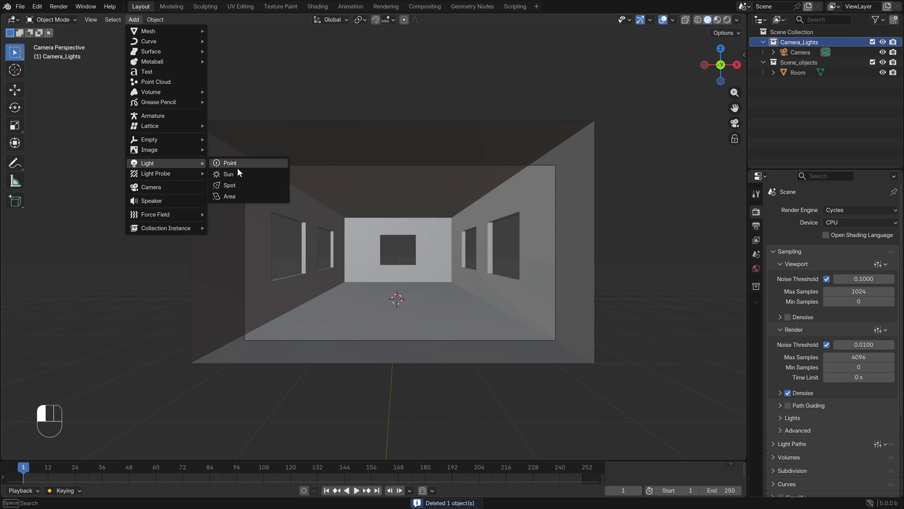
{"action": "left_click", "coordinate": [241, 176]}
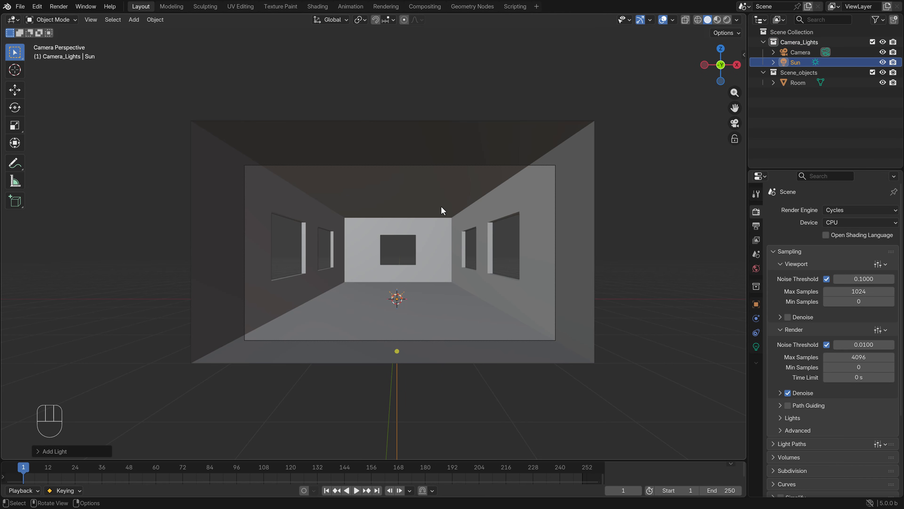
In front view, tilt the sun to shine diagonally down toward negative X and move it outside the room's right wall
{"action": "key", "text": "KP_1"}
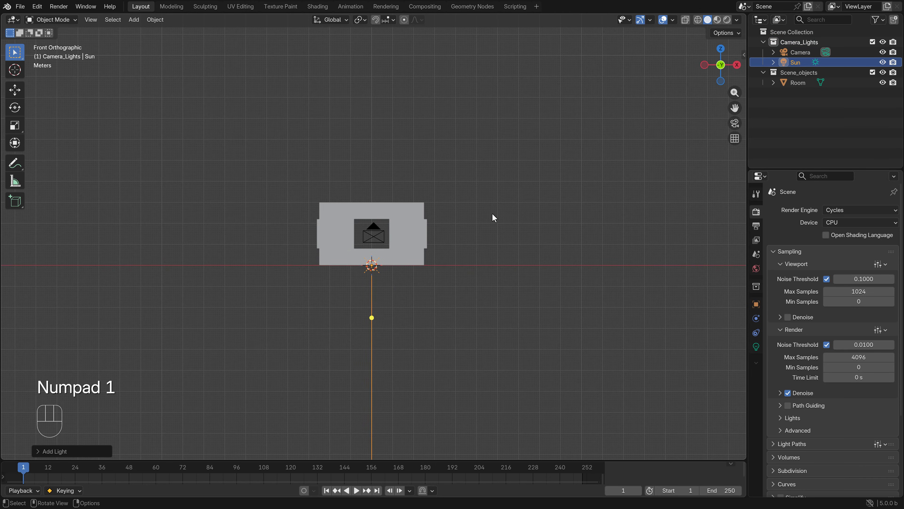
{"action": "key", "text": "r"}
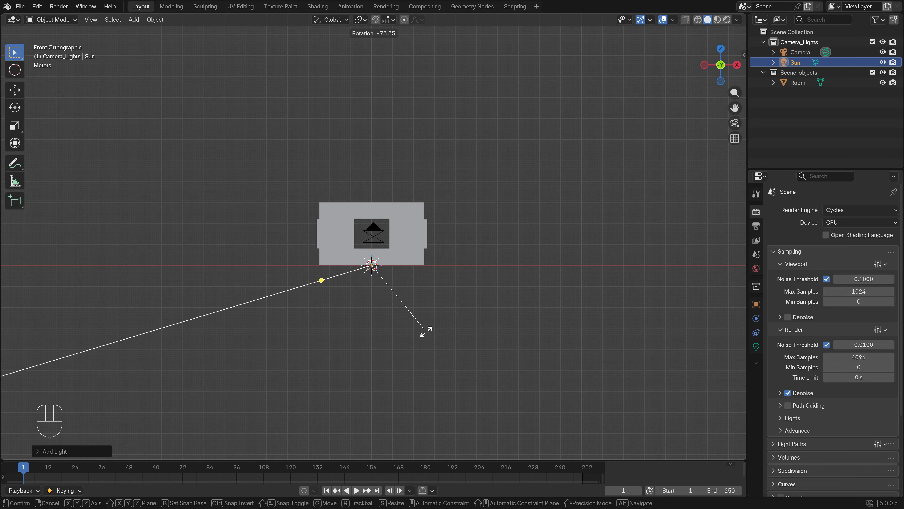
{"action": "left_click", "coordinate": [409, 318]}
{"action": "key", "text": "g"}
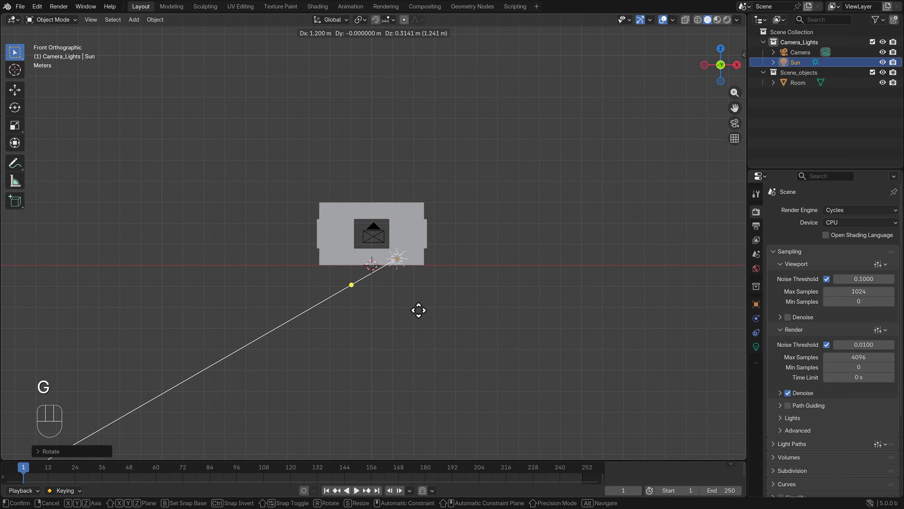
{"action": "left_click", "coordinate": [528, 247]}
In top view, rotate the sun to shine diagonally toward negative X and Y, and move it about 4 m along positive Y
{"action": "key", "text": "KP_7"}
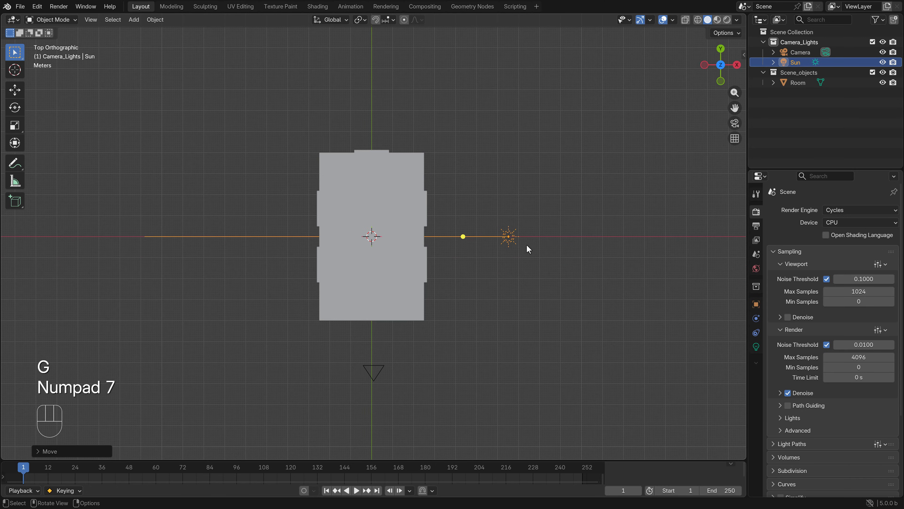
{"action": "key", "text": "r"}
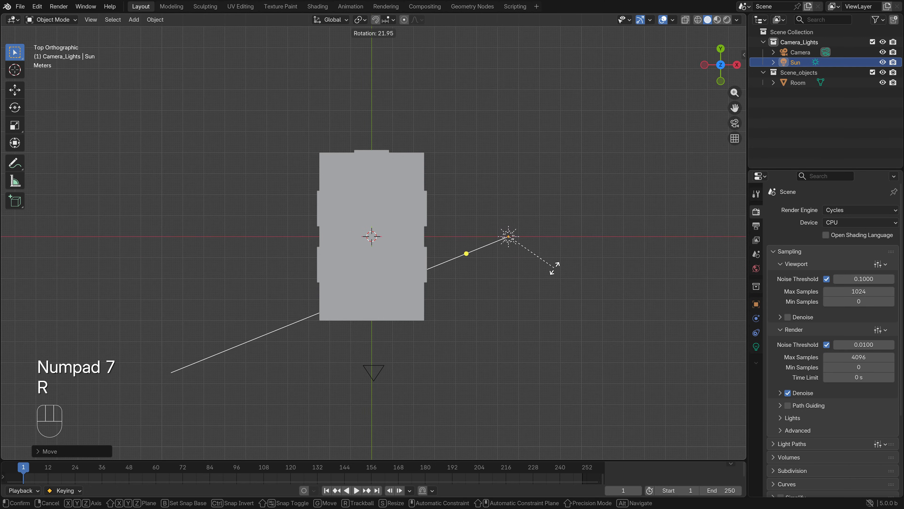
{"action": "left_click", "coordinate": [555, 256]}
{"action": "key", "text": "g"}
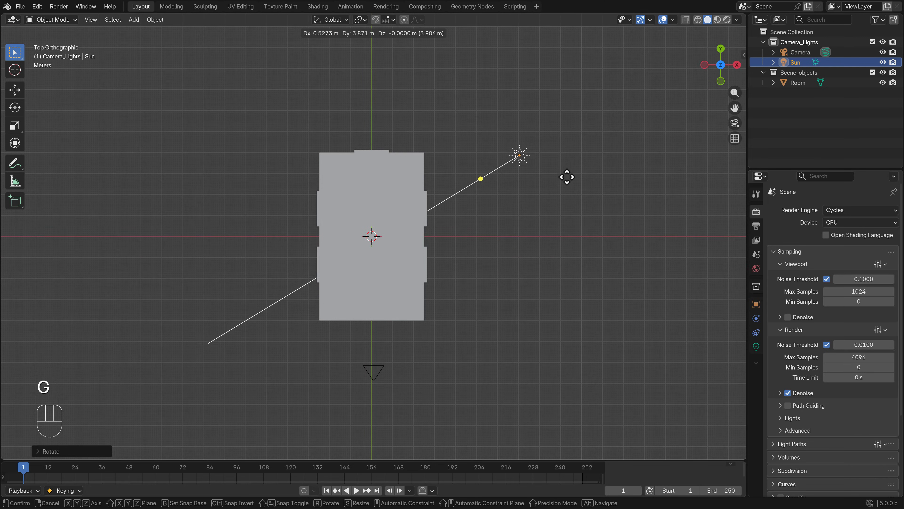
{"action": "left_click", "coordinate": [566, 179]}
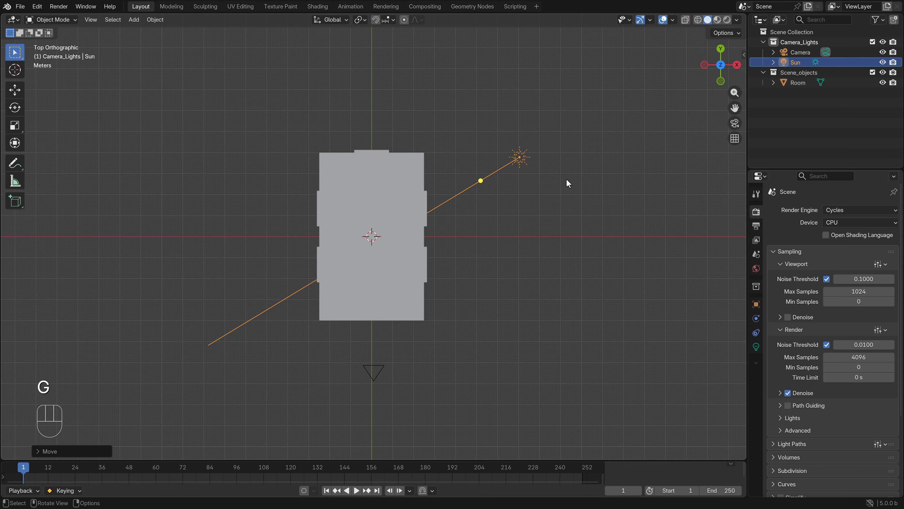
Through the camera in Rendered shading, rotate the sun about 5 degrees clockwise to shift the sunlight patches on the floor
{"action": "key", "text": "KP_0"}
{"action": "key", "text": "z"}
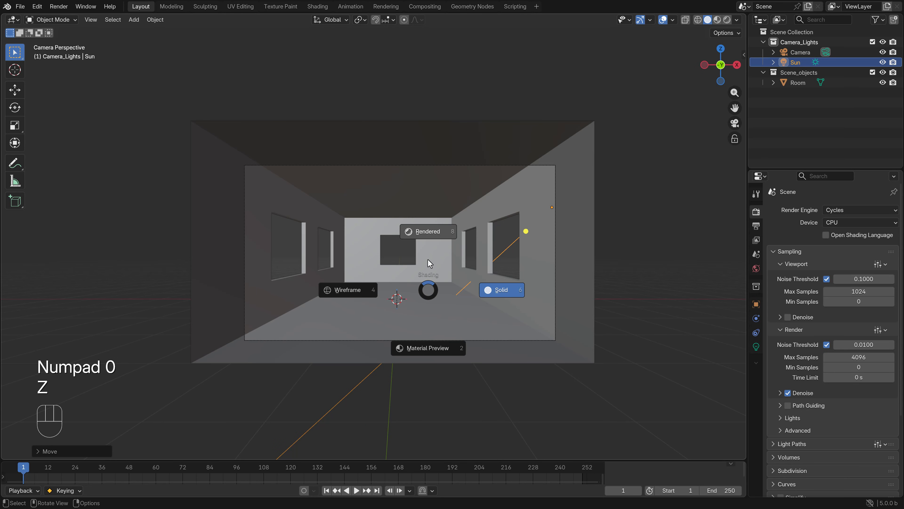
{"action": "left_click", "coordinate": [428, 232]}
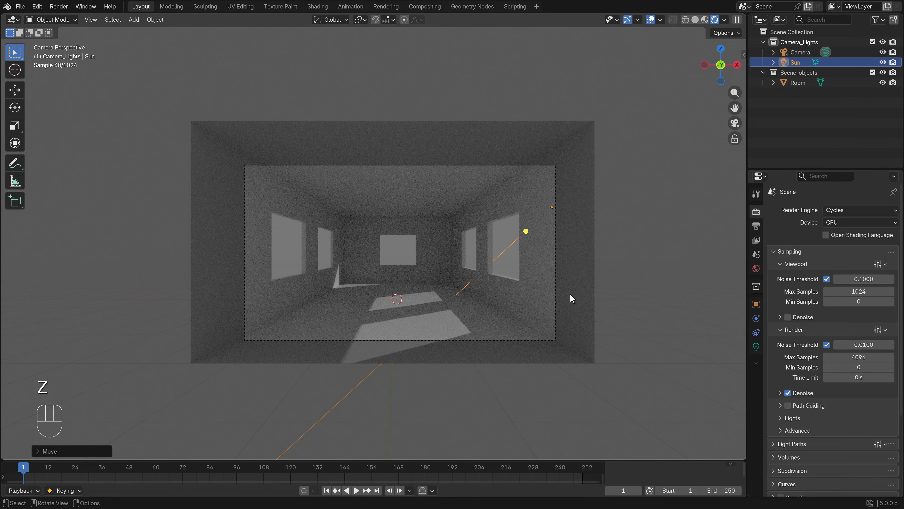
{"action": "key", "text": "r"}
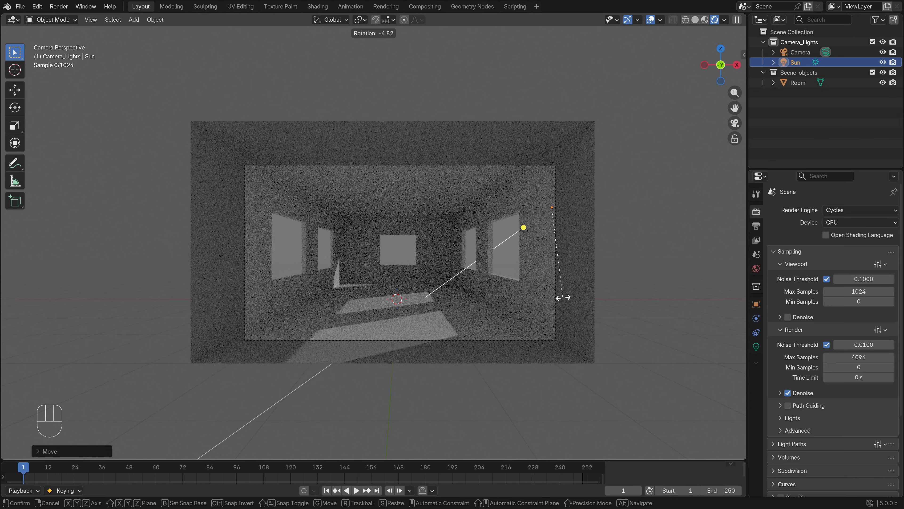
{"action": "left_click", "coordinate": [563, 297]}
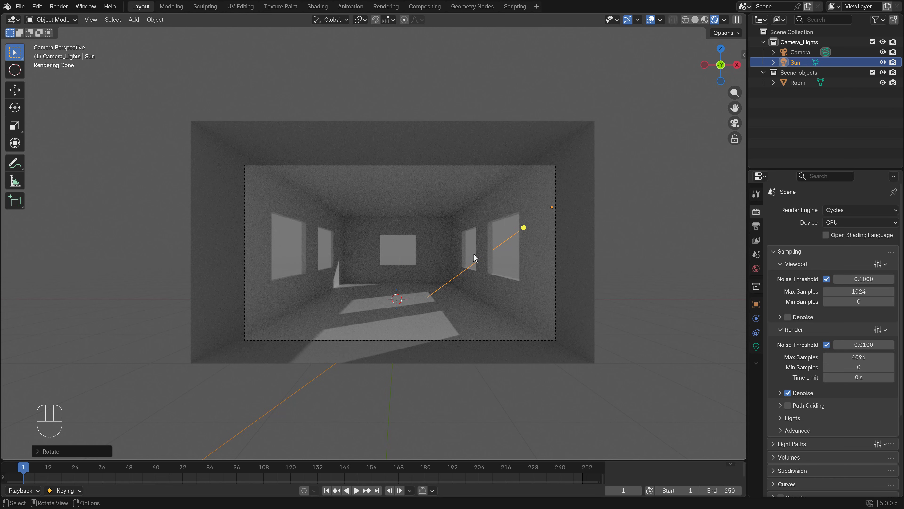
Try moving the sun sideways in the camera view to test whether its position affects the lighting
{"action": "key", "text": "g"}
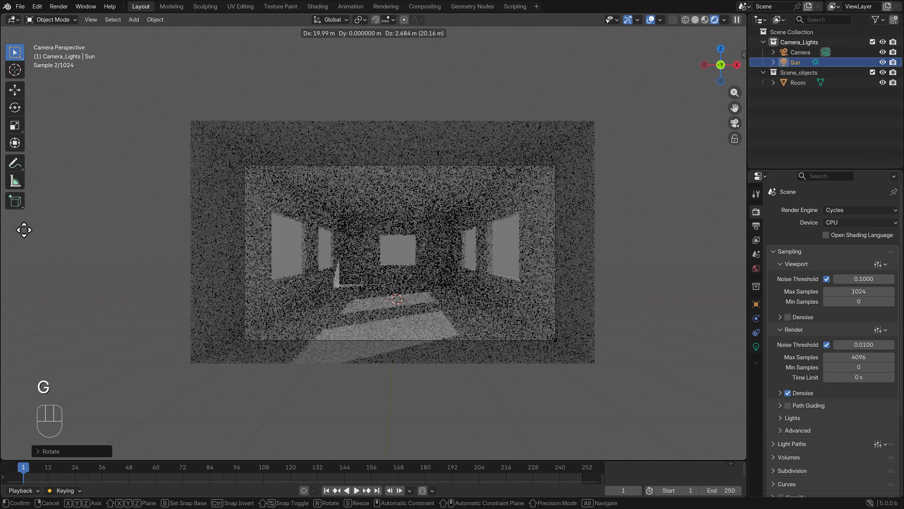
{"action": "left_click", "coordinate": [375, 247]}
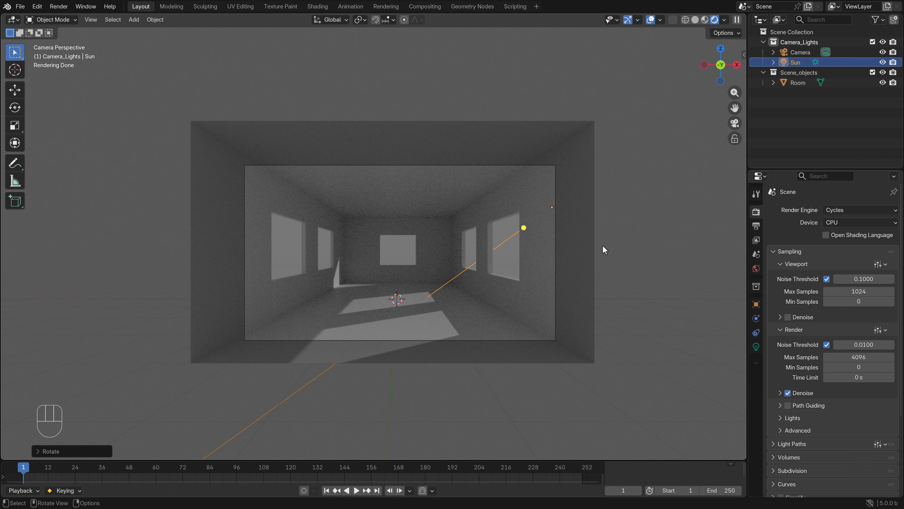
Set the sun light's strength to 10
{"action": "left_click", "coordinate": [798, 64]}
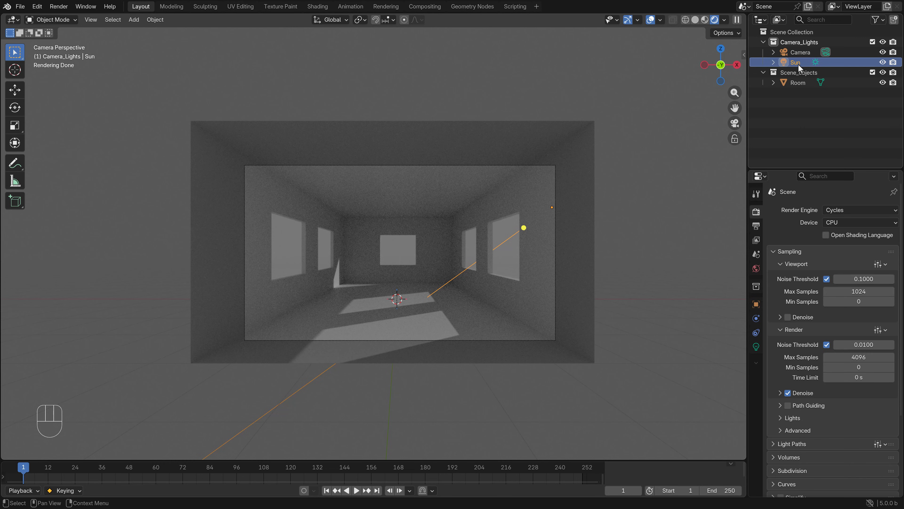
{"action": "left_click", "coordinate": [756, 347]}
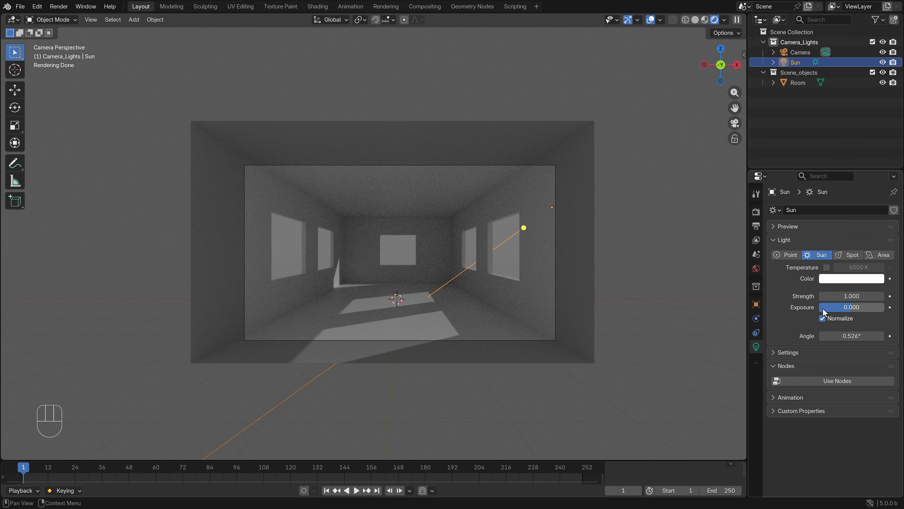
{"action": "left_click", "coordinate": [846, 296]}
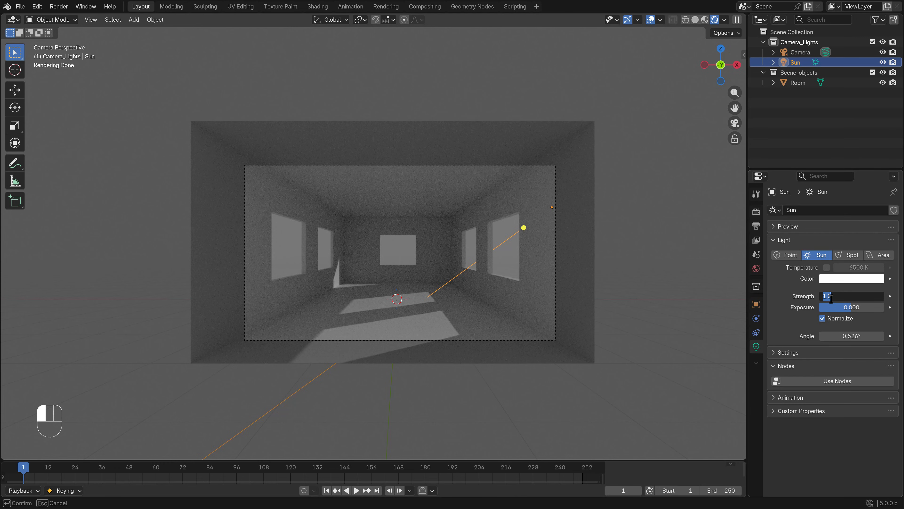
{"action": "type", "text": "10"}
{"action": "key", "text": "Return"}
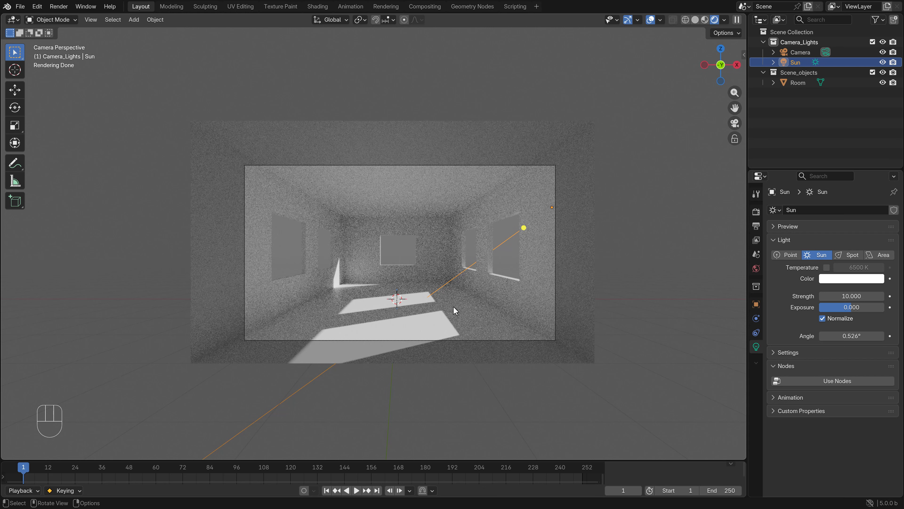
Enable denoising for the Cycles viewport render
{"action": "scroll", "coordinate": [454, 310], "scroll_direction": "up", "scroll_amount": 2}
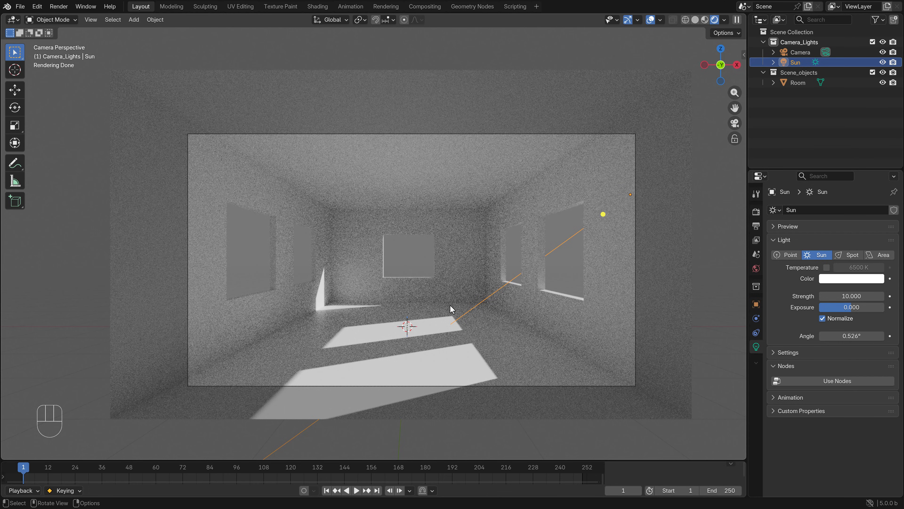
{"action": "left_click", "coordinate": [756, 212]}
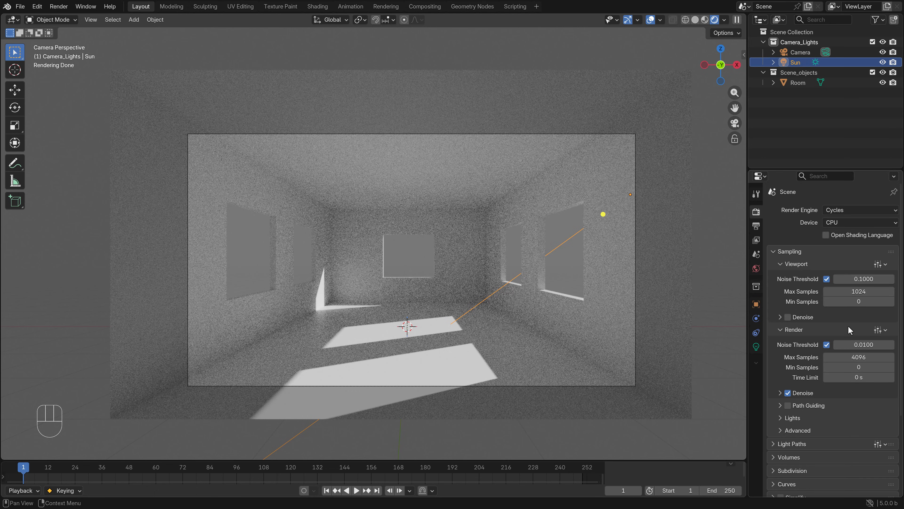
{"action": "left_click", "coordinate": [788, 316]}
Switch the viewport to Material Preview and rename the Room object's material as wall
{"action": "key", "text": "z"}
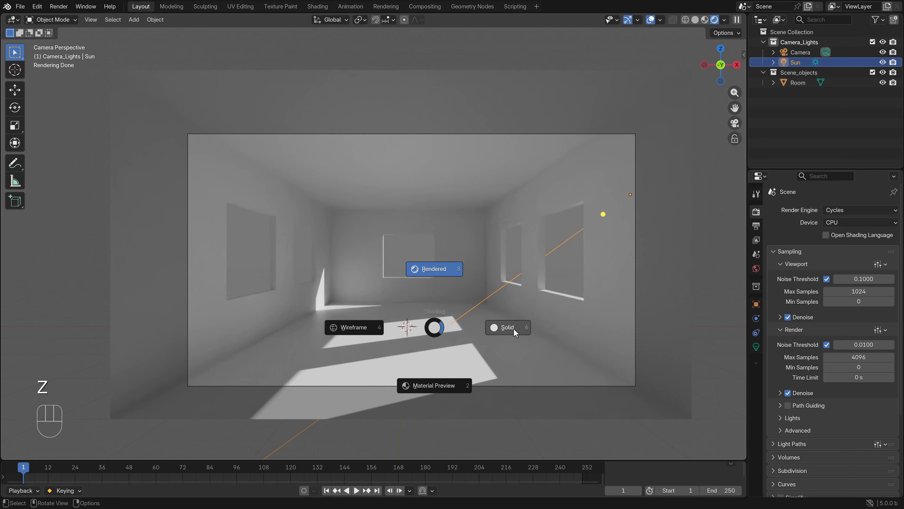
{"action": "key", "text": "z"}
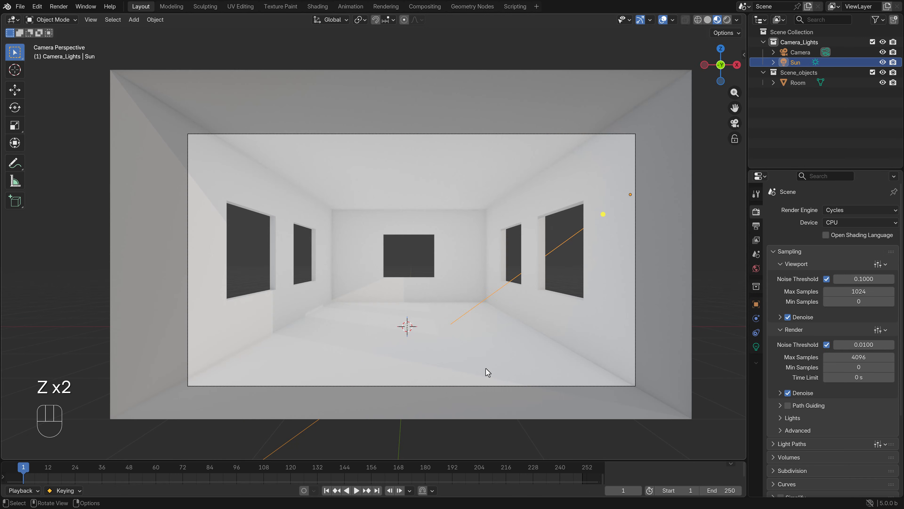
{"action": "left_click", "coordinate": [487, 338]}
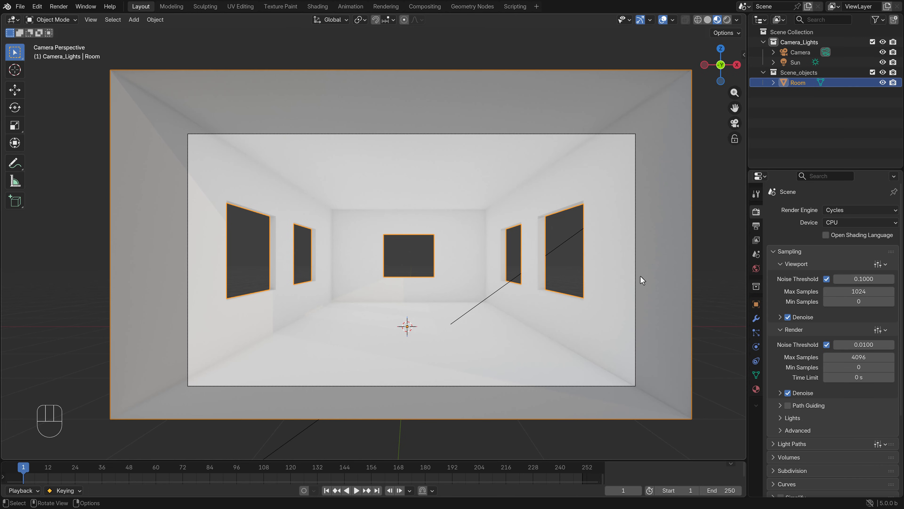
{"action": "left_click", "coordinate": [756, 388]}
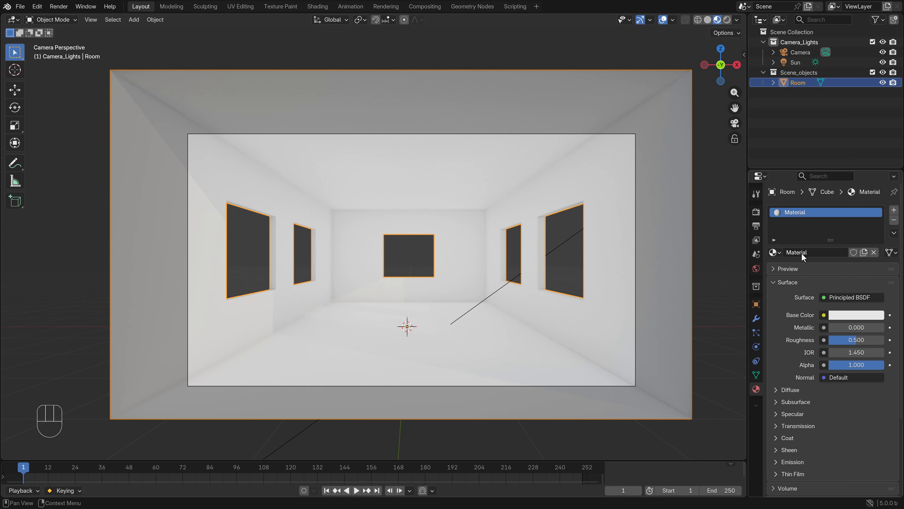
{"action": "left_click", "coordinate": [842, 254]}
{"action": "type", "text": "wall"}
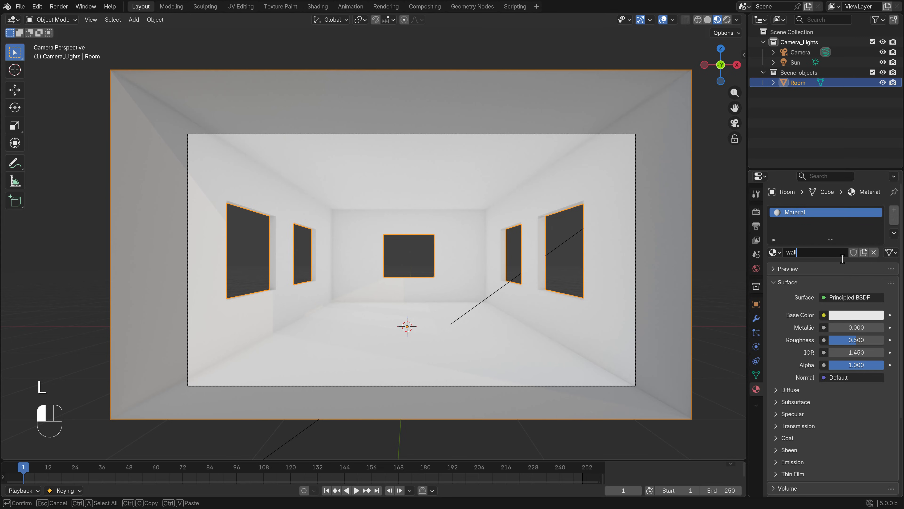
{"action": "key", "text": "Return"}
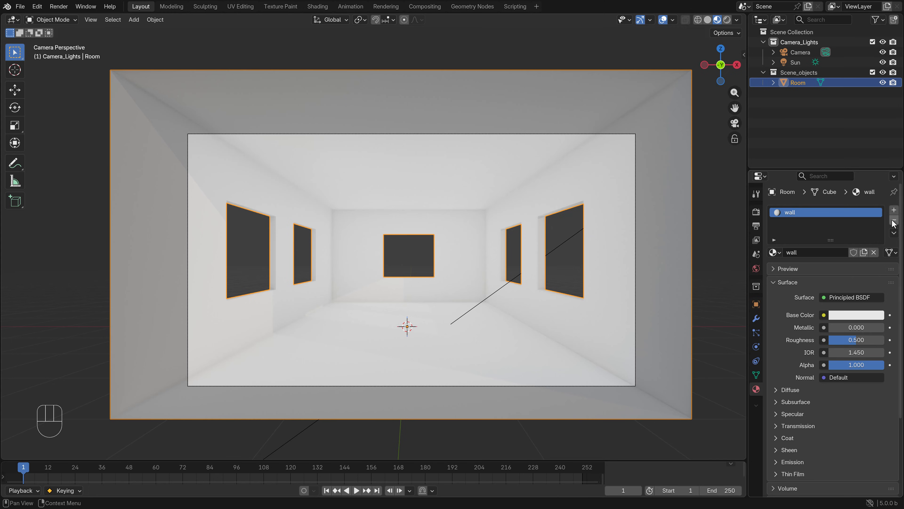
Add a second material slot to the Room object with a new material named floor
{"action": "left_click", "coordinate": [894, 210]}
{"action": "left_click", "coordinate": [827, 268]}
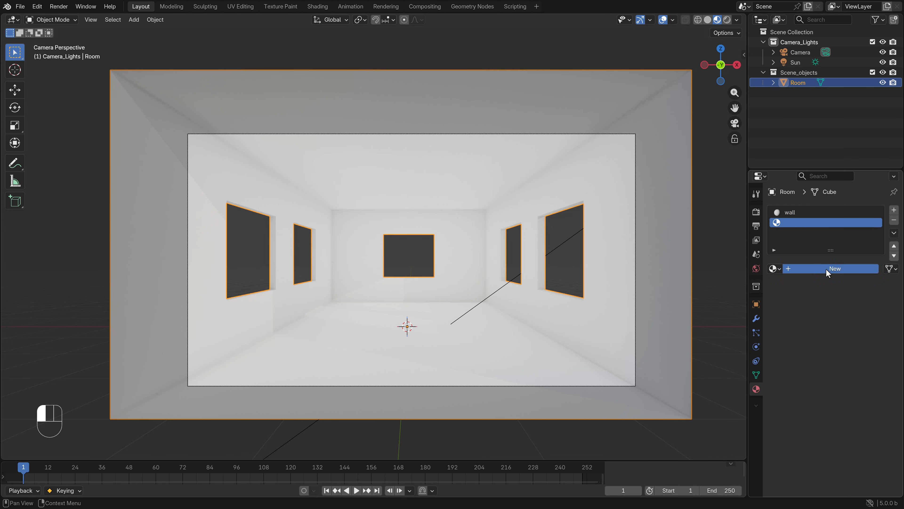
{"action": "left_click", "coordinate": [807, 269]}
{"action": "key", "text": "ctrl+a"}
{"action": "type", "text": "fl"}
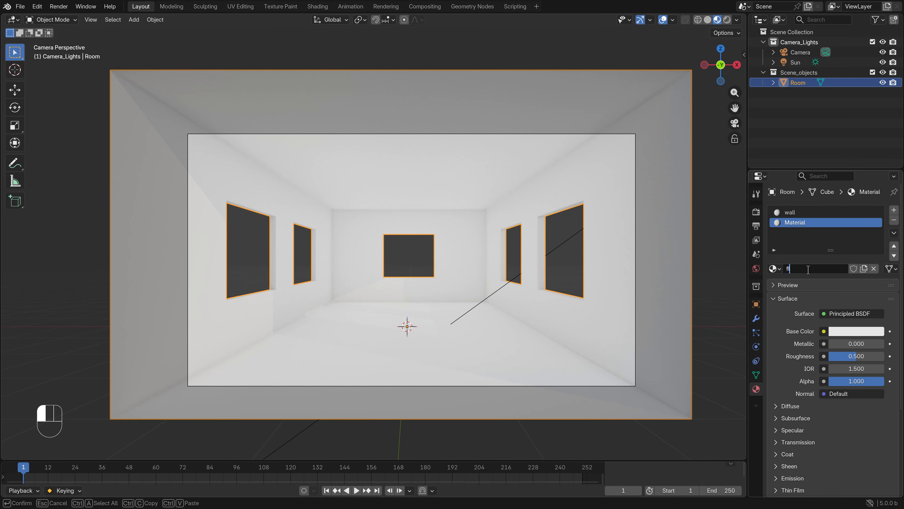
{"action": "type", "text": "oor"}
{"action": "key", "text": "Return"}
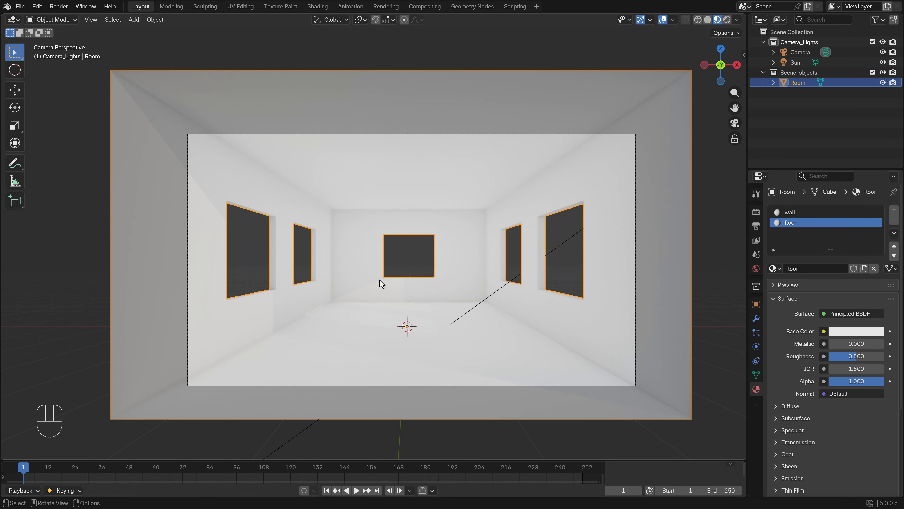
In Solid shading, select all of the room's geometry assigned to the wall material in Edit Mode, and return to Object Mode
{"action": "key", "text": "z"}
{"action": "left_click", "coordinate": [420, 294]}
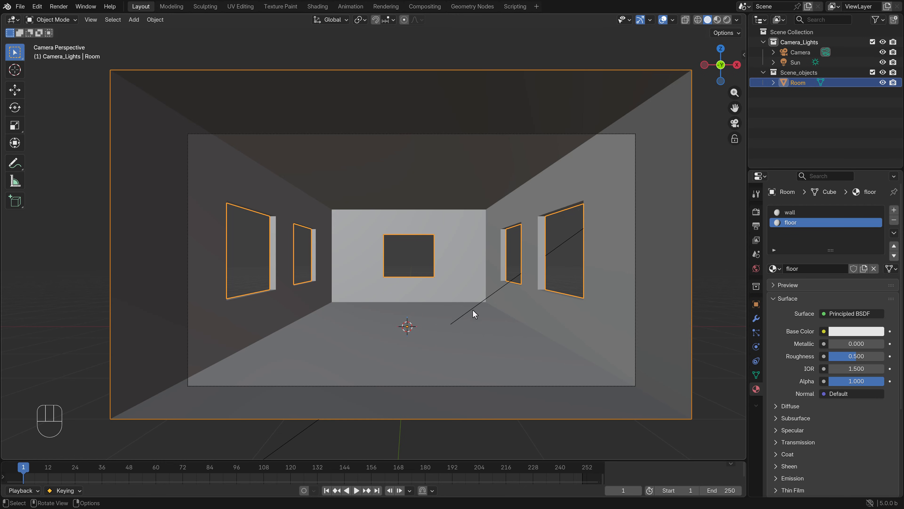
{"action": "key", "text": "Tab"}
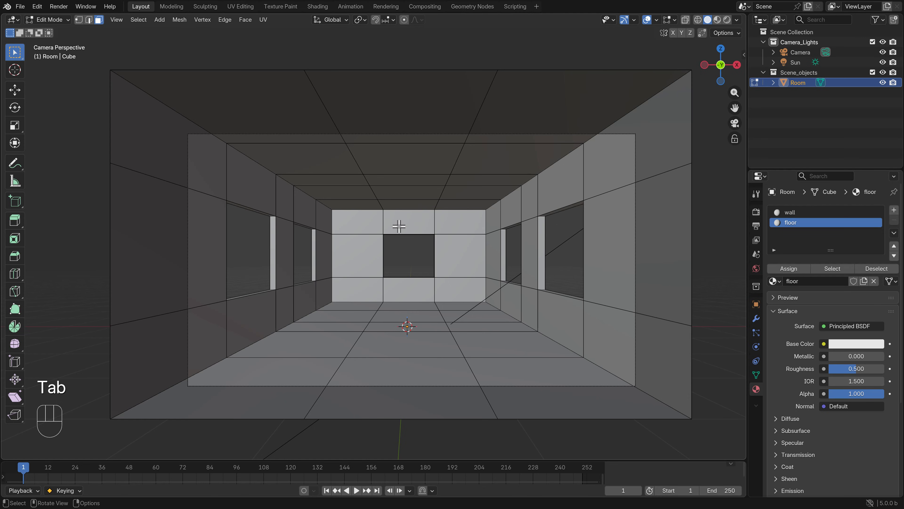
{"action": "key", "text": "1"}
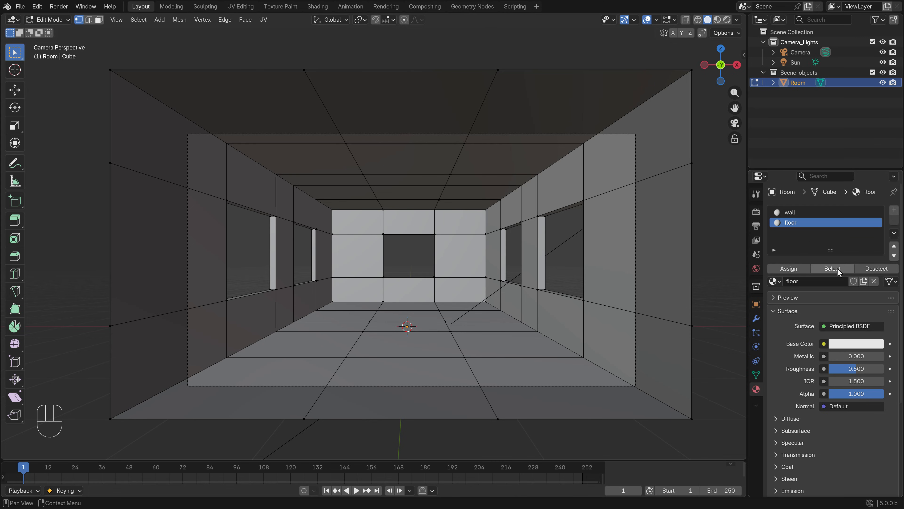
{"action": "left_click", "coordinate": [792, 213]}
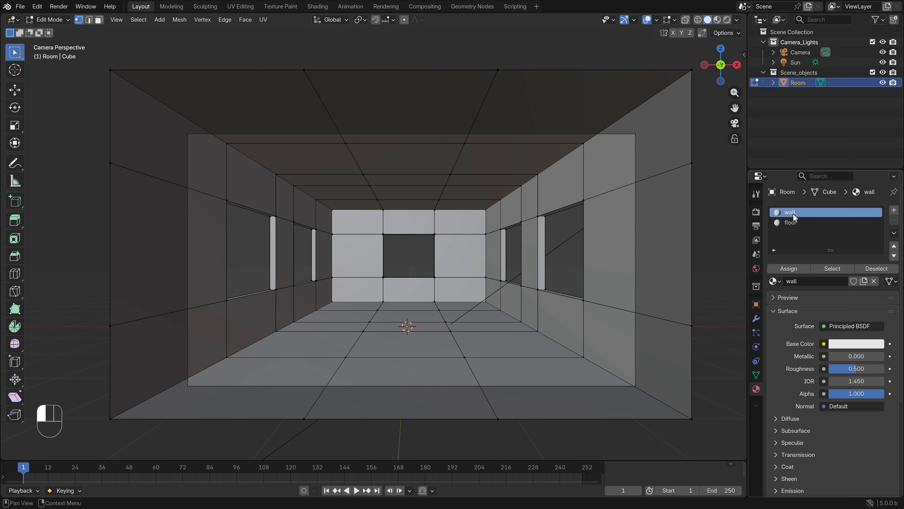
{"action": "left_click", "coordinate": [832, 267]}
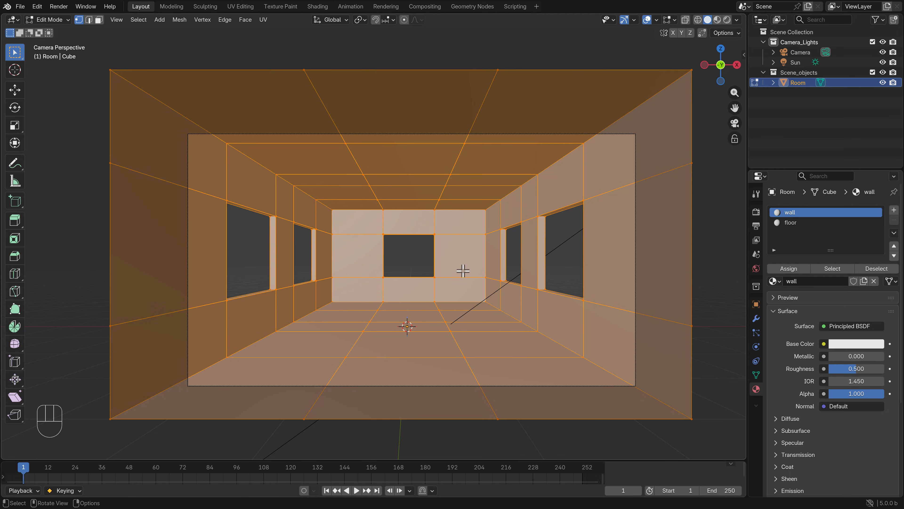
{"action": "key", "text": "Tab"}
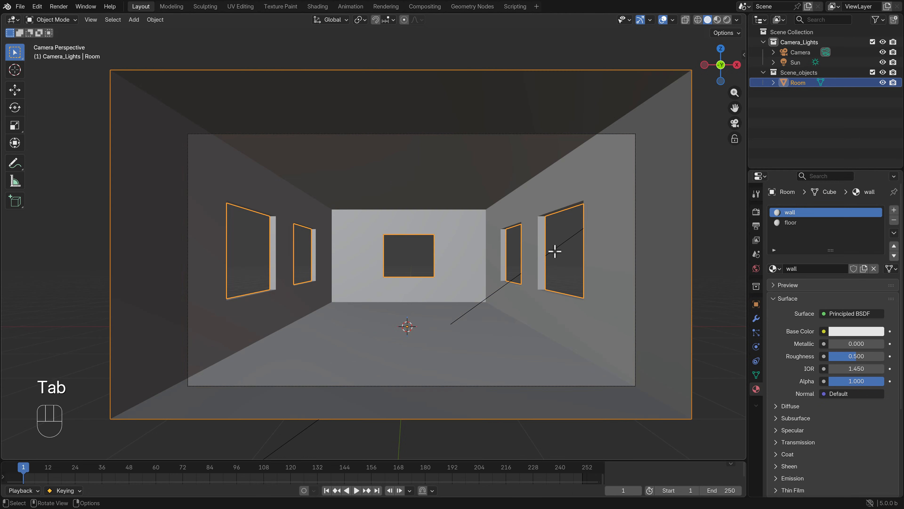
Set the floor material's base color to a slightly darkened light tan
{"action": "left_click", "coordinate": [795, 224]}
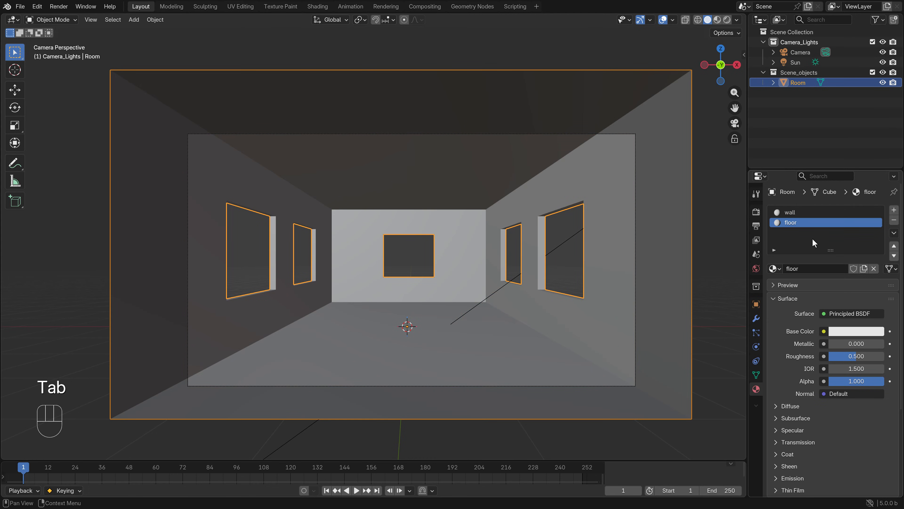
{"action": "left_click", "coordinate": [850, 333]}
{"action": "left_click_drag", "start_coordinate": [828, 202], "coordinate": [823, 204]}
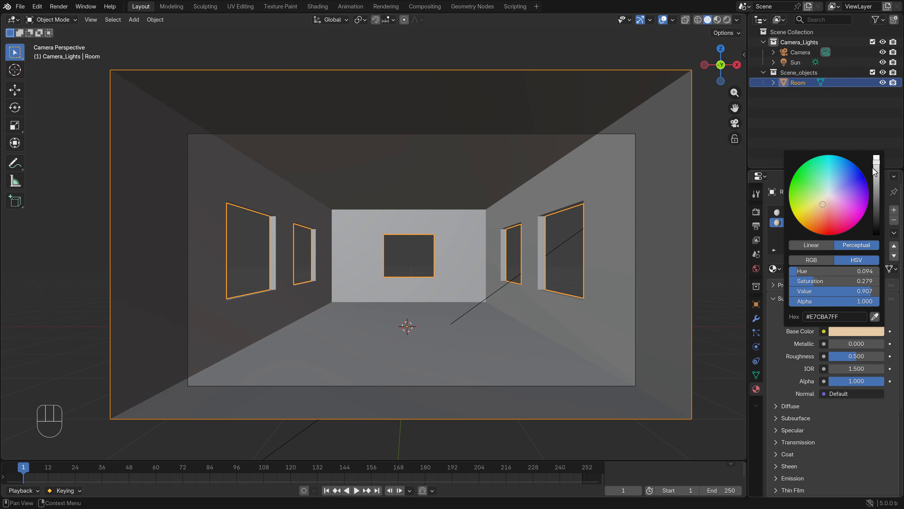
{"action": "left_click_drag", "start_coordinate": [875, 168], "coordinate": [877, 173]}
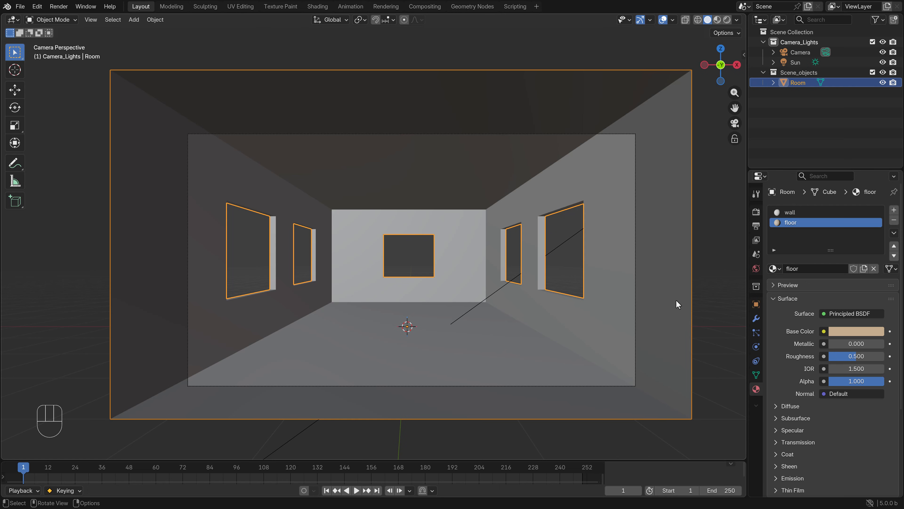
In the front wireframe view, select the room's bottom vertices in Edit Mode, assign the floor material to them, and return to Object Mode
{"action": "left_click", "coordinate": [538, 339]}
{"action": "key", "text": "KP_1"}
{"action": "key", "text": "Tab"}
{"action": "scroll", "coordinate": [510, 305], "scroll_direction": "up", "scroll_amount": 3}
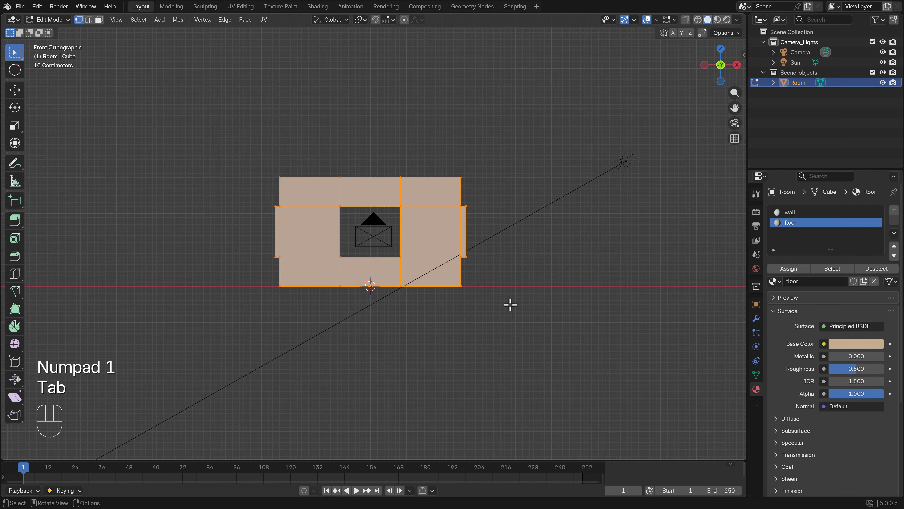
{"action": "key", "text": "z"}
{"action": "left_click", "coordinate": [450, 294]}
{"action": "left_click", "coordinate": [451, 294]}
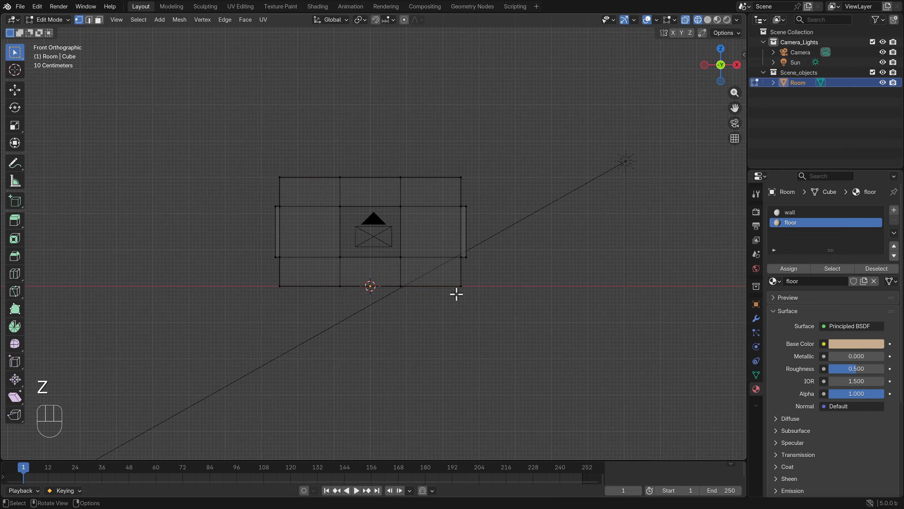
{"action": "key", "text": "b"}
{"action": "left_click_drag", "start_coordinate": [491, 305], "coordinate": [253, 273]}
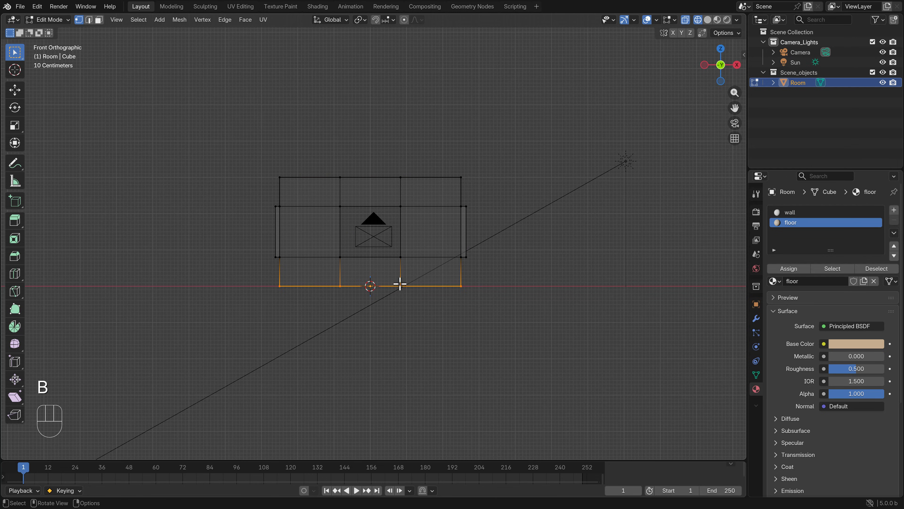
{"action": "middle_click_drag", "start_coordinate": [404, 285], "coordinate": [430, 300]}
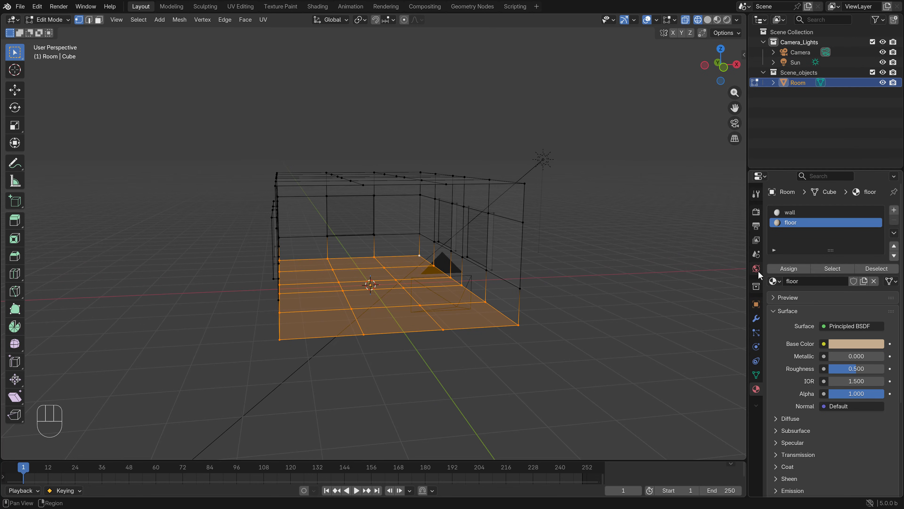
{"action": "left_click", "coordinate": [782, 269]}
{"action": "key", "text": "Tab"}
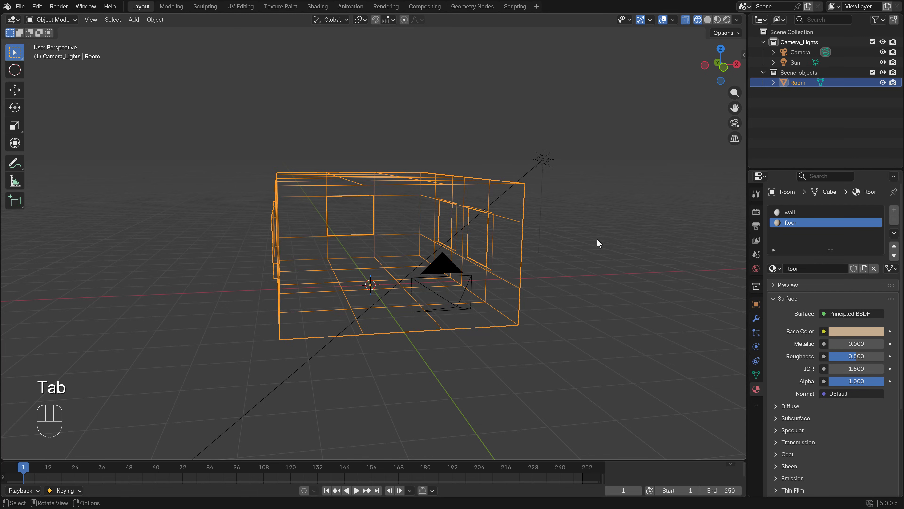
Check the room's floor color through the camera in Rendered shading, and return to Solid shading
{"action": "key", "text": "KP_0"}
{"action": "key", "text": "z"}
{"action": "left_click", "coordinate": [549, 247]}
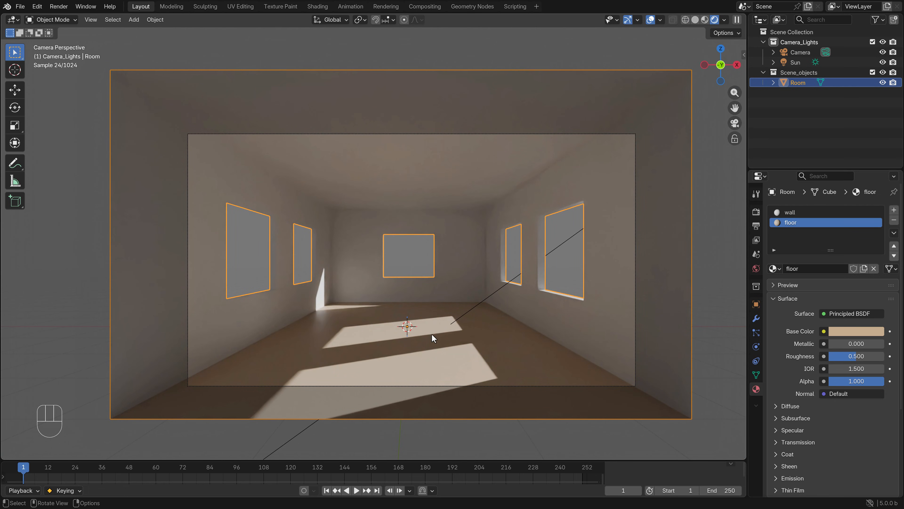
{"action": "key", "text": "z"}
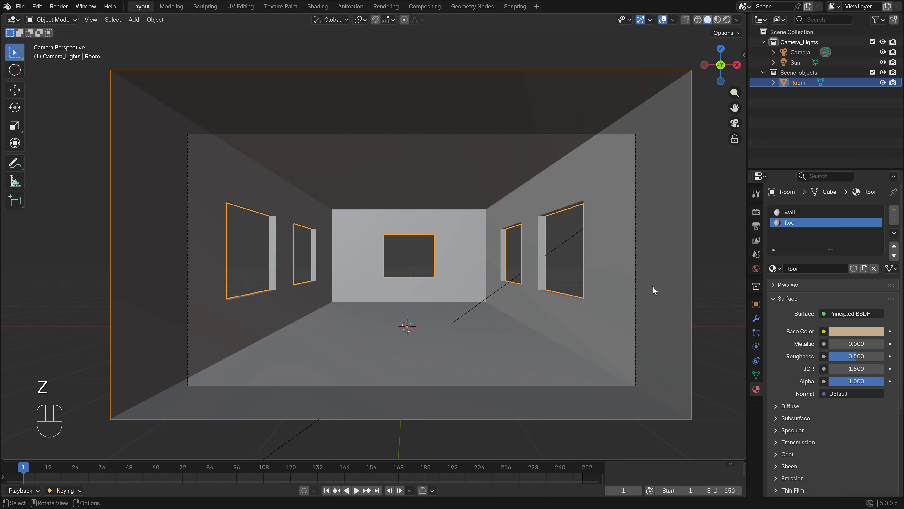
Add a third material slot to the Room object with a new material named roof
{"action": "left_click", "coordinate": [895, 212]}
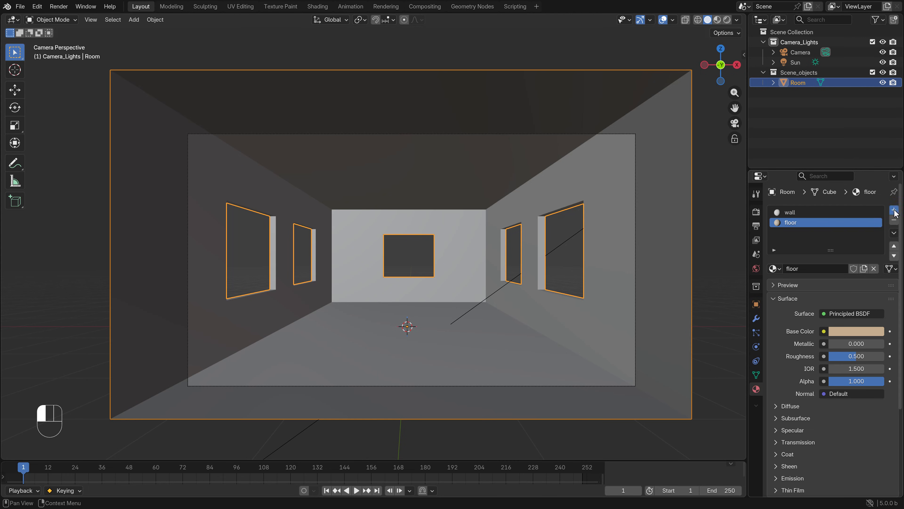
{"action": "left_click", "coordinate": [833, 268]}
{"action": "left_click", "coordinate": [813, 269]}
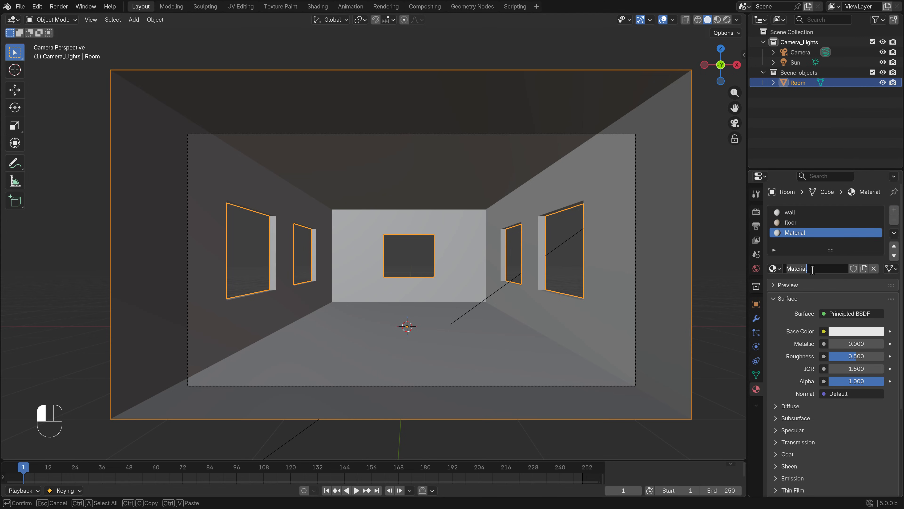
{"action": "type", "text": "roof"}
{"action": "key", "text": "Return"}
In the front wireframe view, select only the room's top vertices in Edit Mode, assign the roof material to them, and return to Object Mode
{"action": "key", "text": "Tab"}
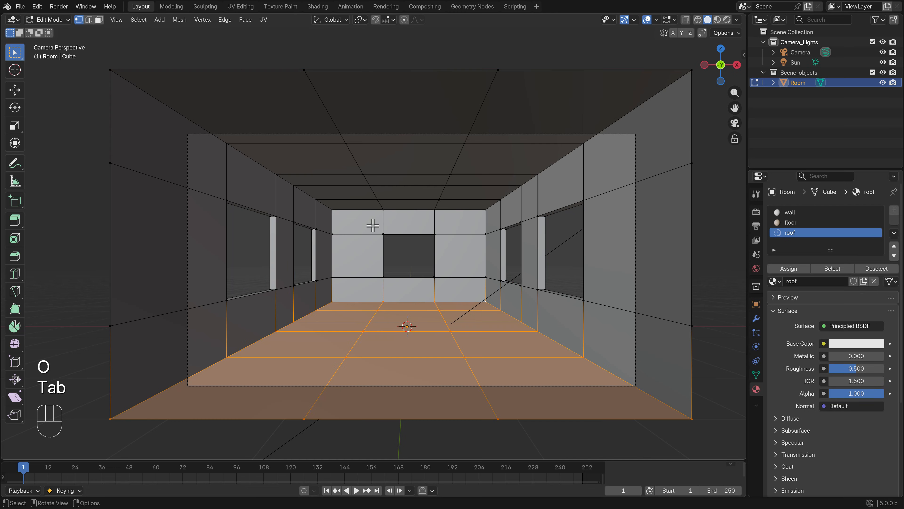
{"action": "key", "text": "KP_1"}
{"action": "key", "text": "z"}
{"action": "left_click", "coordinate": [260, 219]}
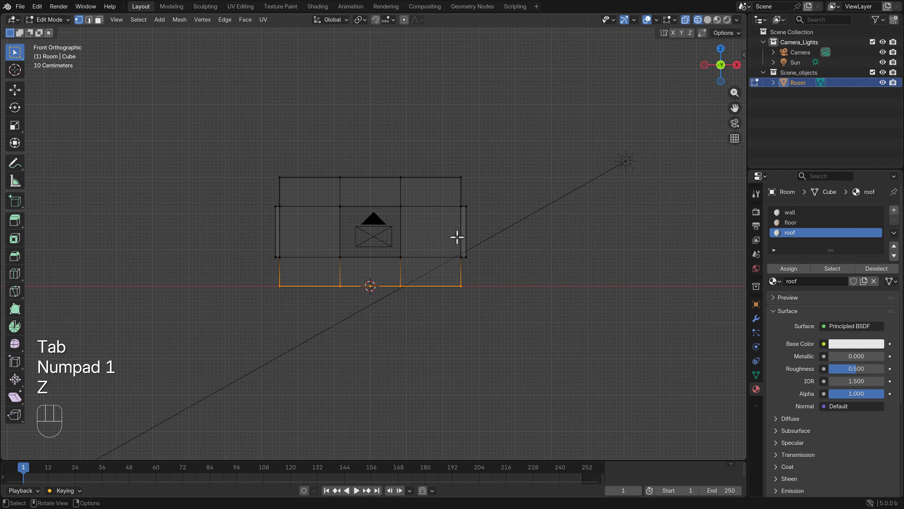
{"action": "key", "text": "a"}
{"action": "key", "text": "a"}
{"action": "key", "text": "a"}
{"action": "key", "text": "a"}
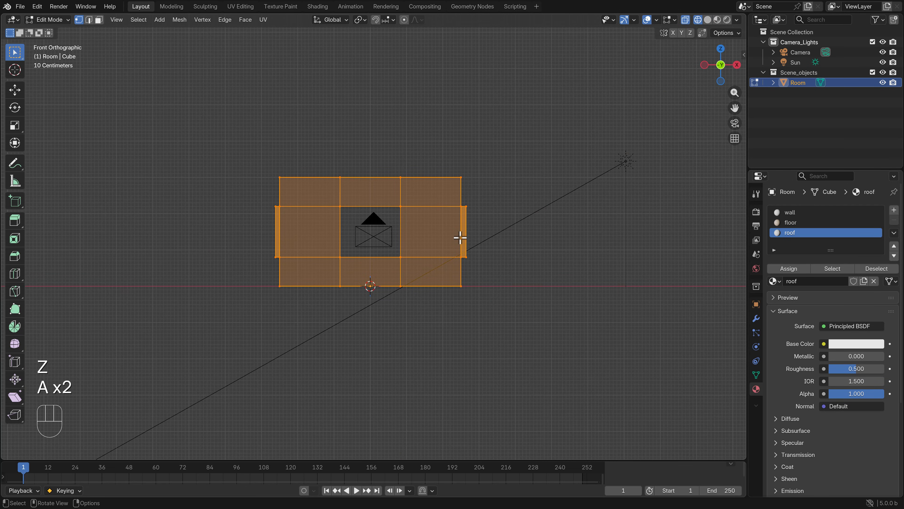
{"action": "key", "text": "b"}
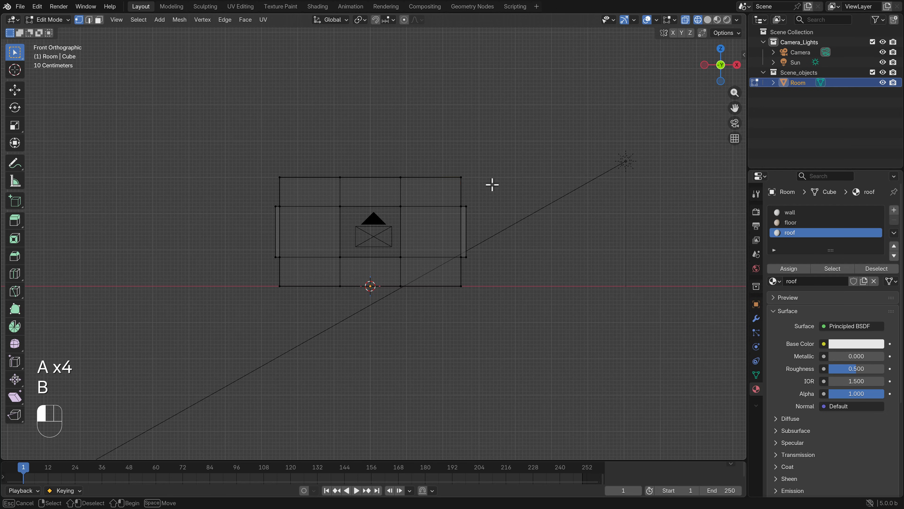
{"action": "left_click_drag", "start_coordinate": [491, 184], "coordinate": [238, 157]}
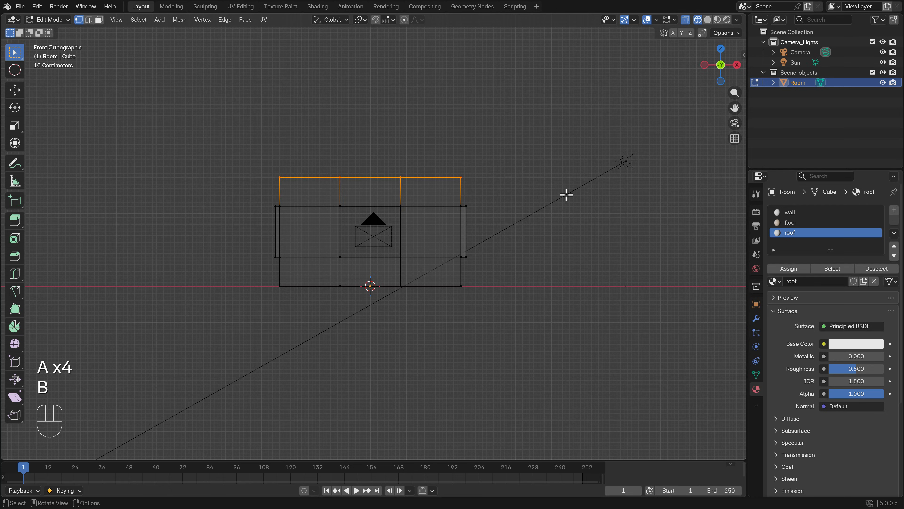
{"action": "left_click", "coordinate": [794, 272]}
{"action": "key", "text": "Tab"}
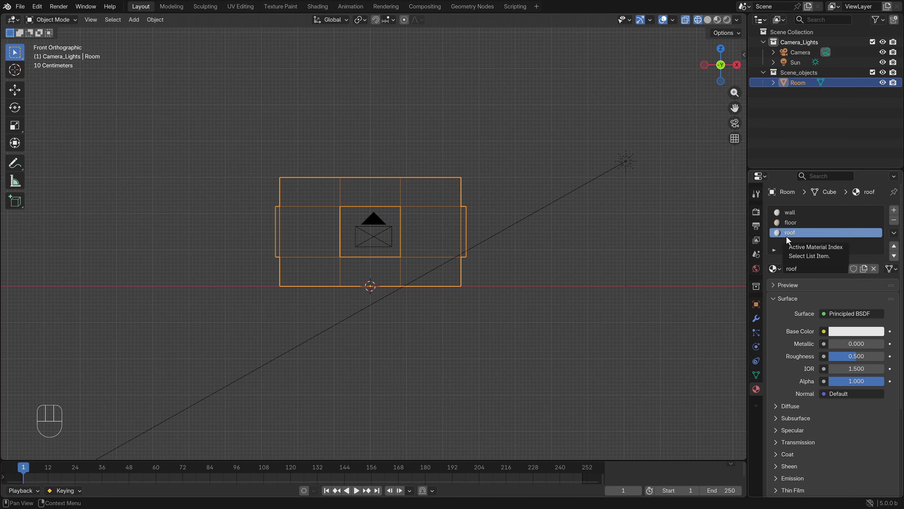
Set the wall material's base color to a pale yellow and check it through the camera in Rendered shading
{"action": "left_click", "coordinate": [791, 213]}
{"action": "left_click", "coordinate": [843, 331]}
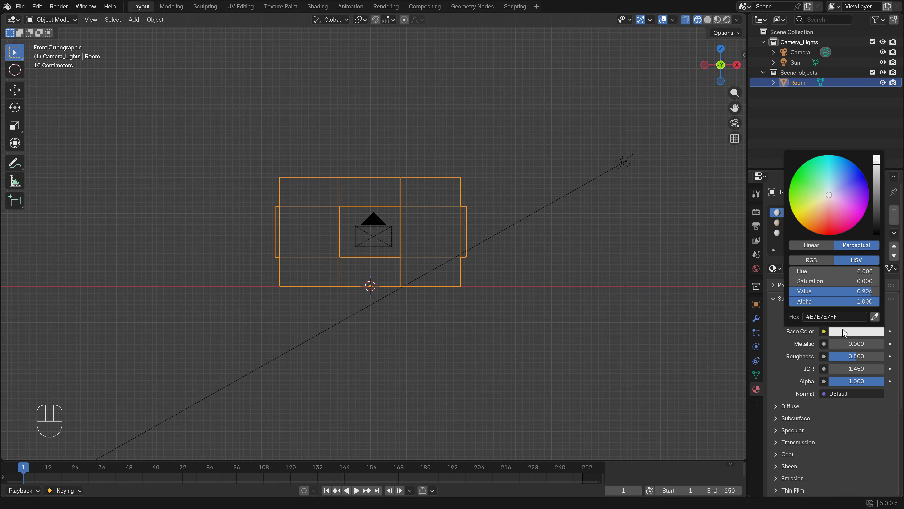
{"action": "left_click_drag", "start_coordinate": [827, 197], "coordinate": [822, 199]}
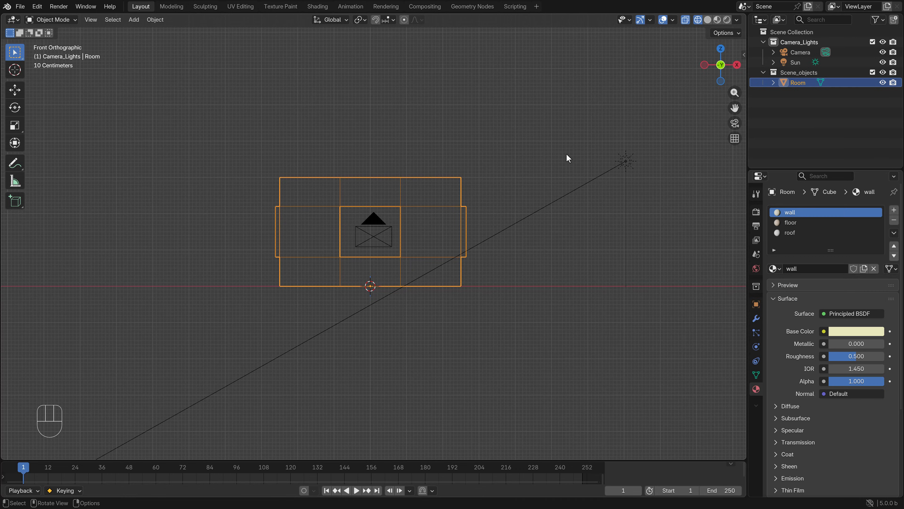
{"action": "key", "text": "KP_0"}
{"action": "key", "text": "z"}
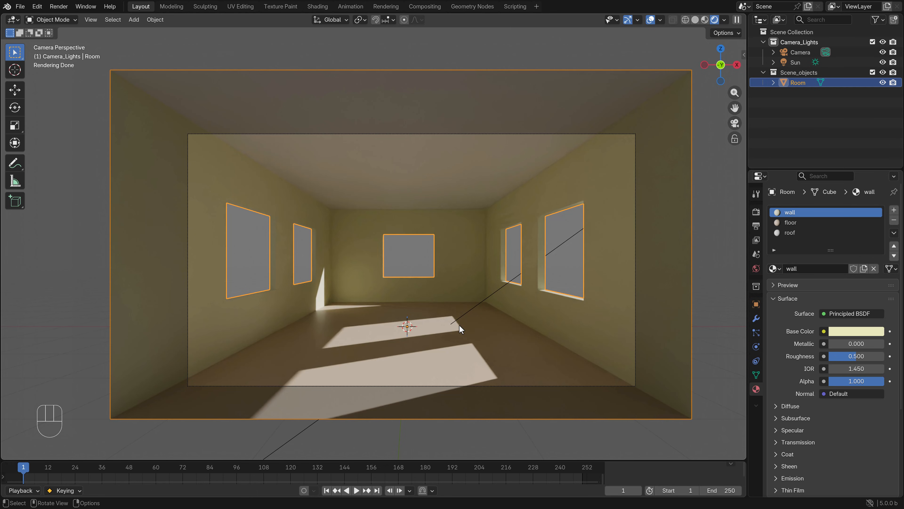
{"action": "key", "text": "z"}
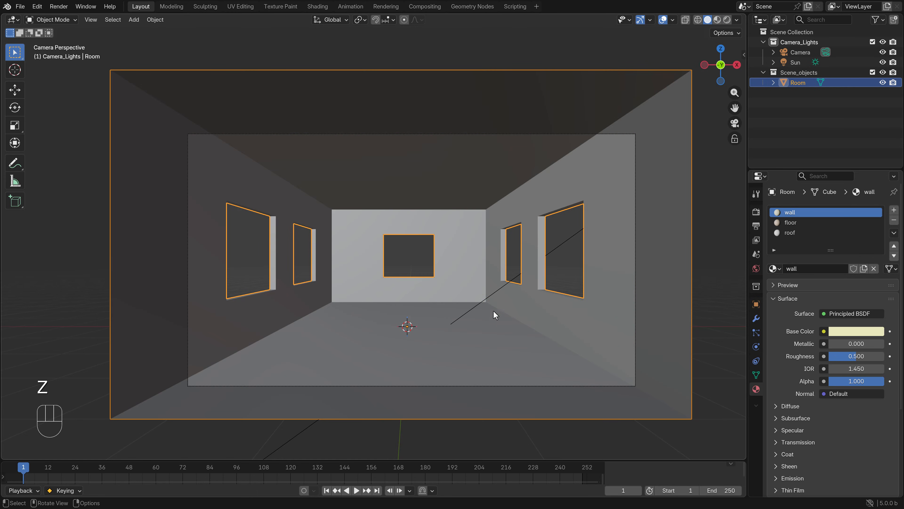
Switch to the Shading workspace and inspect the room from outside in Rendered shading, returning to Material Preview
{"action": "left_click", "coordinate": [319, 8]}
{"action": "middle_click_drag", "start_coordinate": [355, 121], "coordinate": [445, 123]}
{"action": "scroll", "coordinate": [459, 129], "scroll_direction": "up", "scroll_amount": 6}
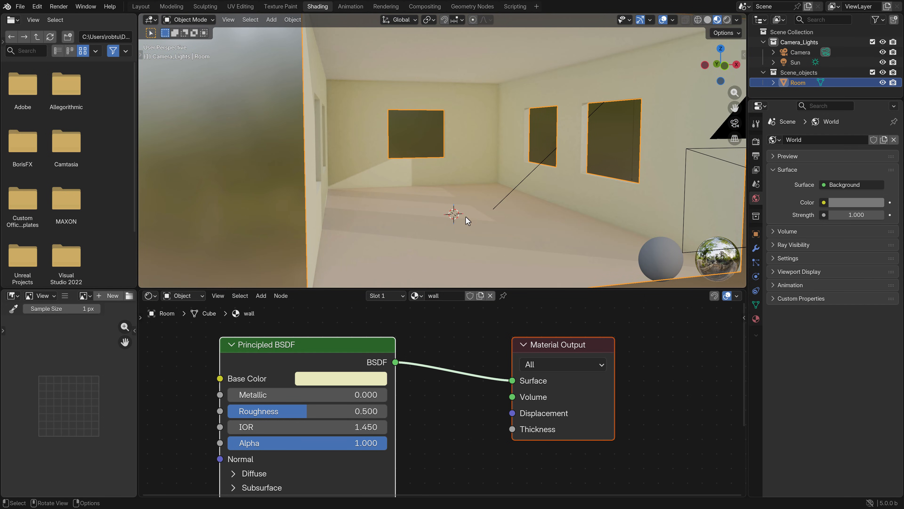
{"action": "scroll", "coordinate": [518, 217], "scroll_direction": "down", "scroll_amount": 5}
{"action": "left_click", "coordinate": [512, 166]}
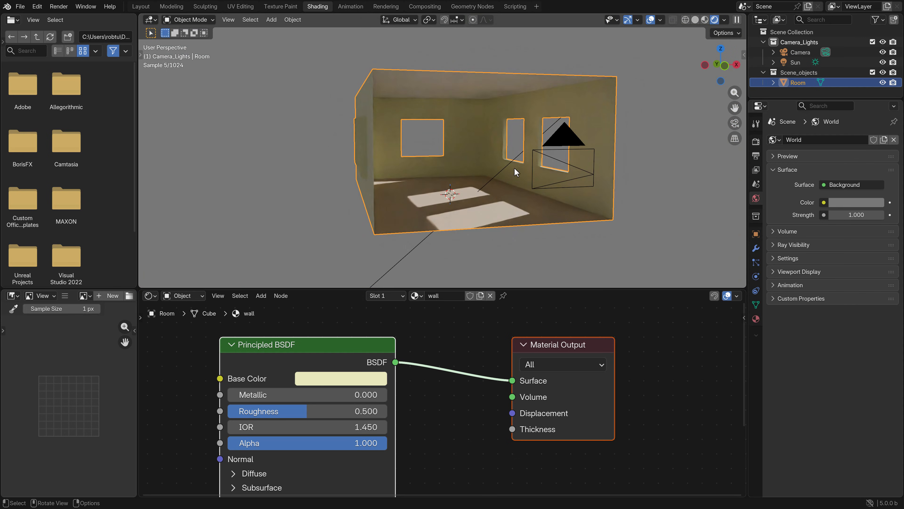
{"action": "mouse_move", "coordinate": [545, 152]}
{"action": "middle_mouse_down"}
{"action": "mouse_move", "coordinate": [532, 191]}
{"action": "mouse_move", "coordinate": [508, 184]}
{"action": "mouse_move", "coordinate": [507, 191]}
{"action": "middle_mouse_up"}
{"action": "key", "text": "z"}
{"action": "left_click", "coordinate": [524, 260]}
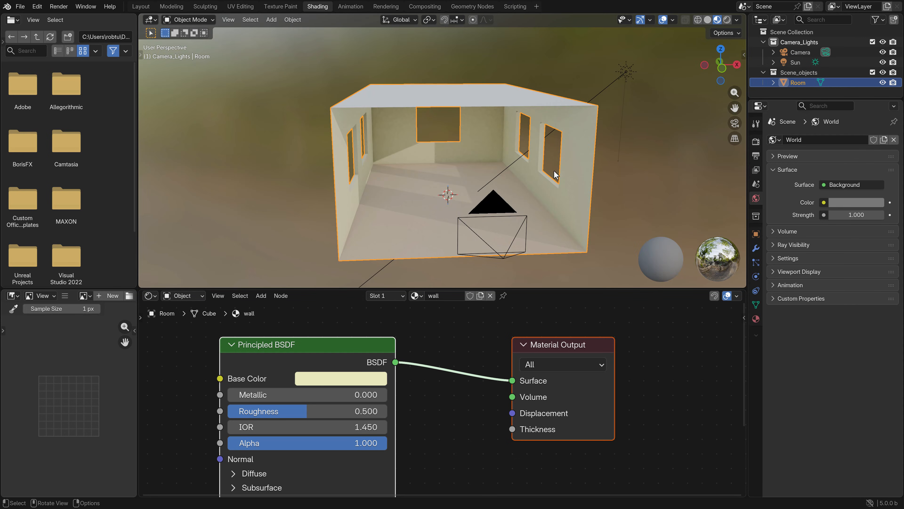
Expand the 3D viewport over the file browser area and orbit the view toward the room's interior
{"action": "scroll", "coordinate": [449, 366], "scroll_direction": "down", "scroll_amount": 3}
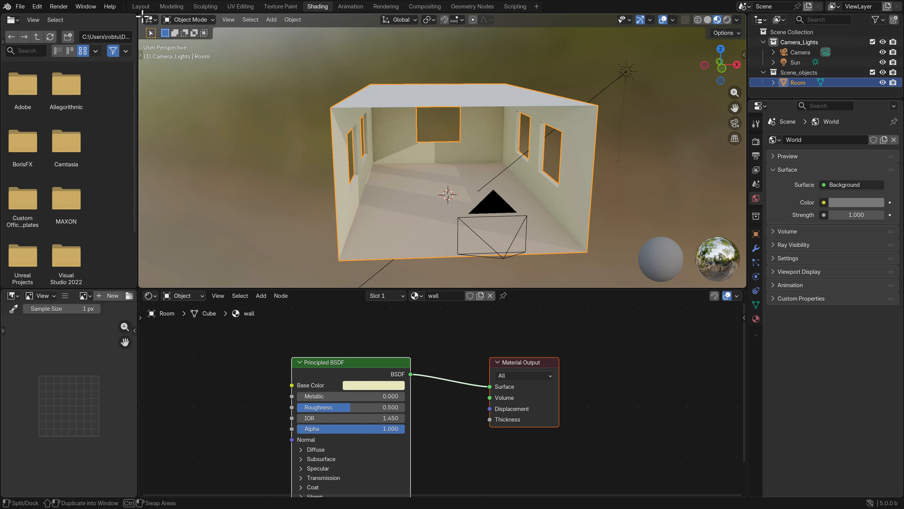
{"action": "left_click_drag", "start_coordinate": [142, 16], "coordinate": [130, 17]}
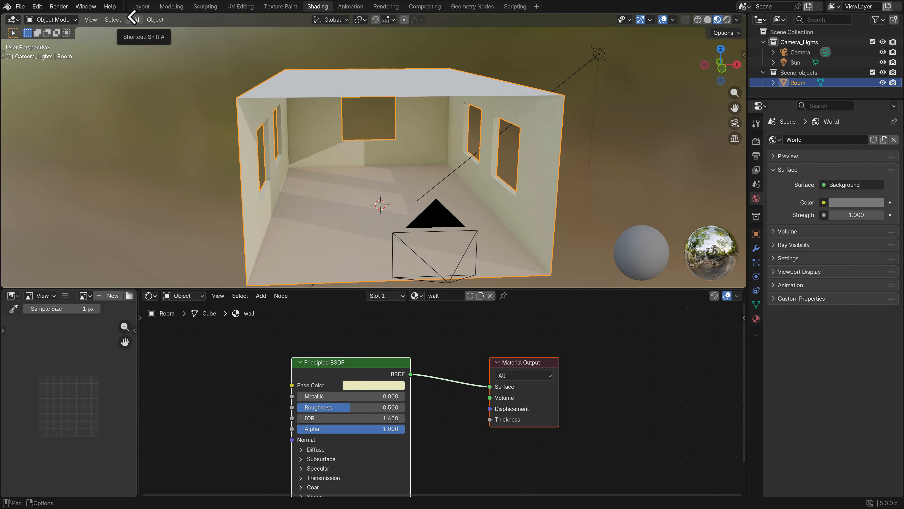
{"action": "middle_click_drag", "start_coordinate": [279, 97], "coordinate": [387, 135]}
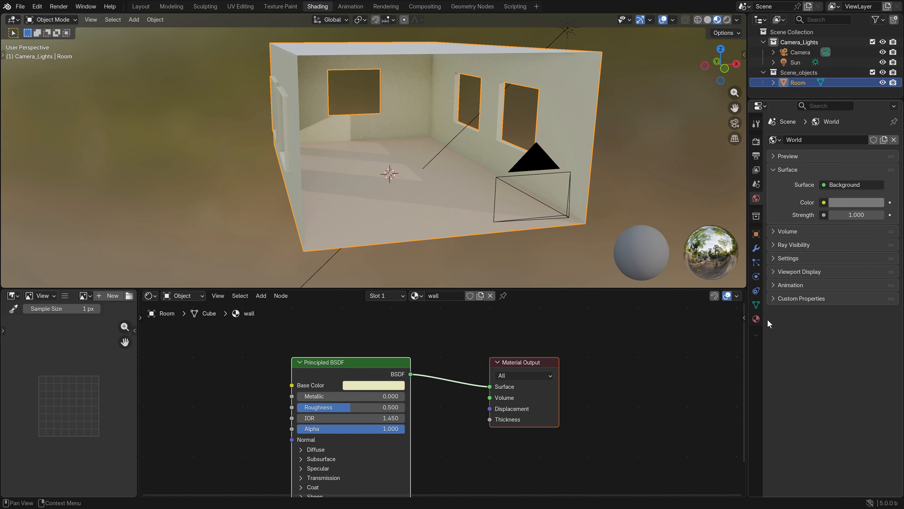
Display the floor material's nodes in the Shader Editor and select its Principled BSDF node
{"action": "left_click", "coordinate": [757, 319]}
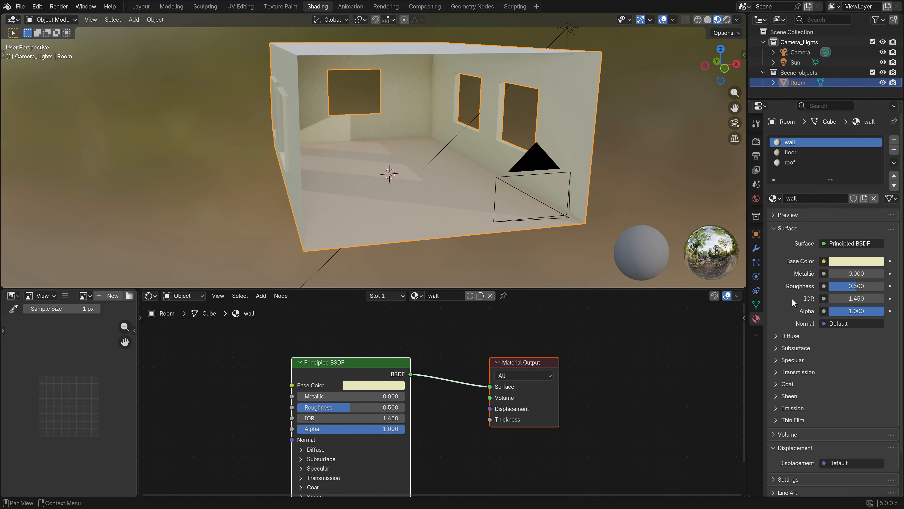
{"action": "left_click", "coordinate": [794, 153]}
{"action": "scroll", "coordinate": [543, 370], "scroll_direction": "down", "scroll_amount": 2}
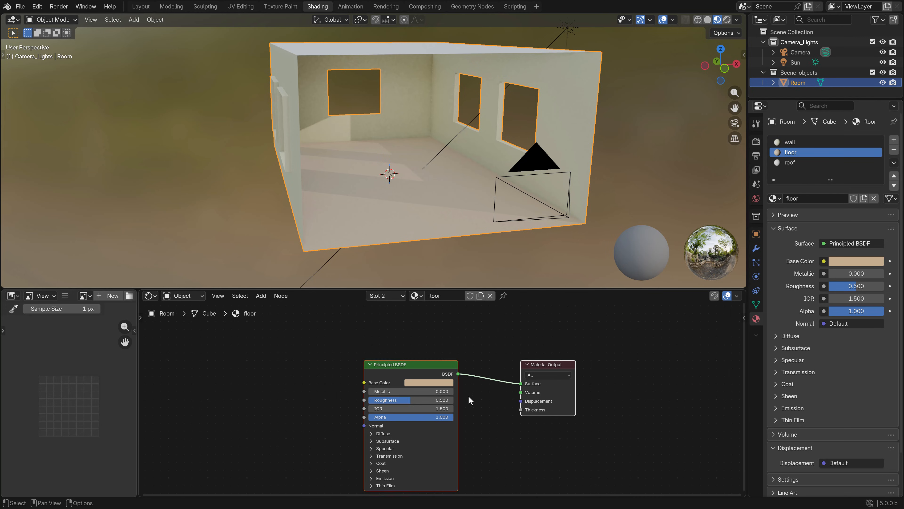
{"action": "middle_click_drag", "start_coordinate": [470, 394], "coordinate": [481, 370]}
{"action": "left_click", "coordinate": [433, 347]}
{"action": "mouse_move", "coordinate": [442, 348]}
{"action": "left_mouse_down"}
{"action": "mouse_move", "coordinate": [428, 343]}
{"action": "mouse_move", "coordinate": [441, 349]}
{"action": "left_mouse_up"}
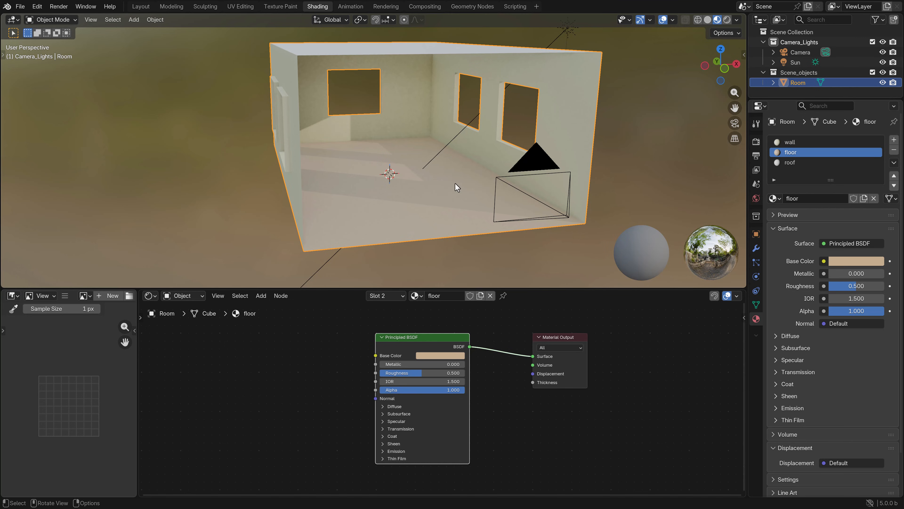
Set the floor material's Metallic to 1.000 and Roughness to 0.000, viewing the floor's reflections in Rendered shading
{"action": "scroll", "coordinate": [450, 202], "scroll_direction": "up", "scroll_amount": 3}
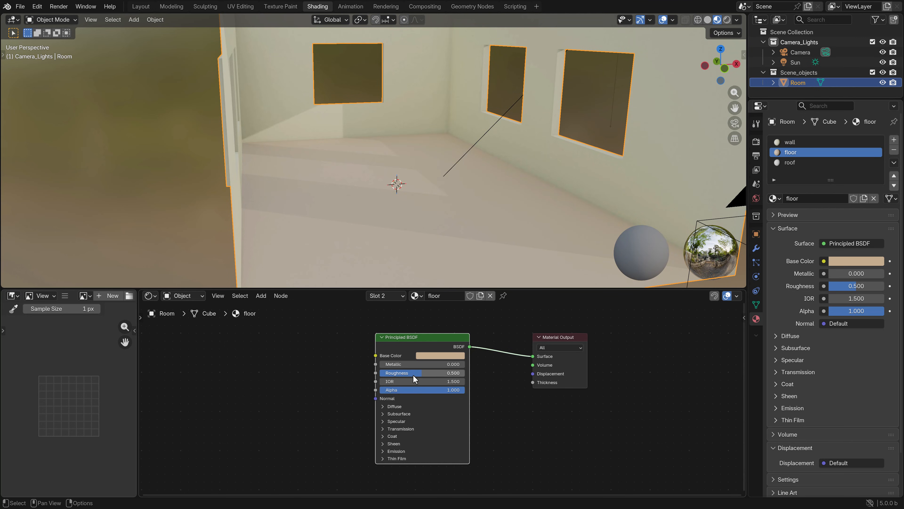
{"action": "left_click_drag", "start_coordinate": [398, 364], "coordinate": [464, 364]}
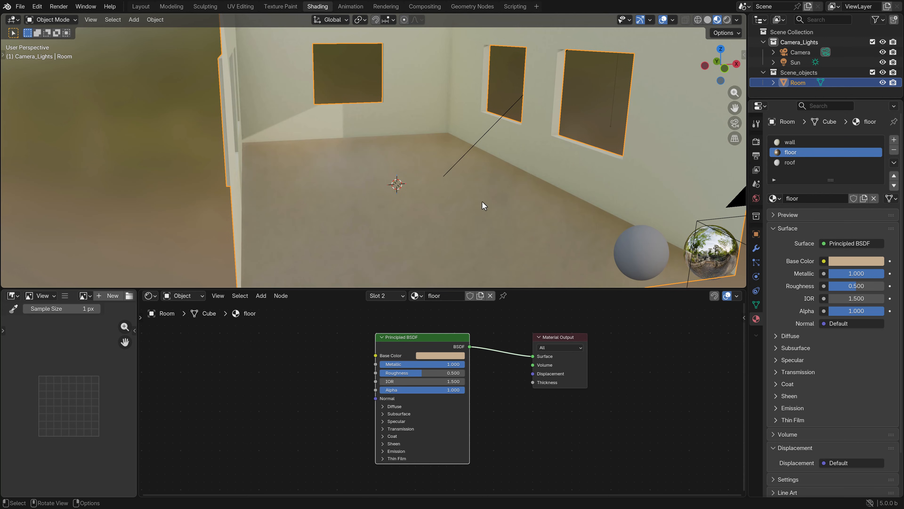
{"action": "mouse_move", "coordinate": [481, 201]}
{"action": "middle_mouse_down"}
{"action": "mouse_move", "coordinate": [458, 183]}
{"action": "mouse_move", "coordinate": [472, 193]}
{"action": "mouse_move", "coordinate": [425, 182]}
{"action": "middle_mouse_up"}
{"action": "key", "text": "z"}
{"action": "left_click", "coordinate": [471, 146]}
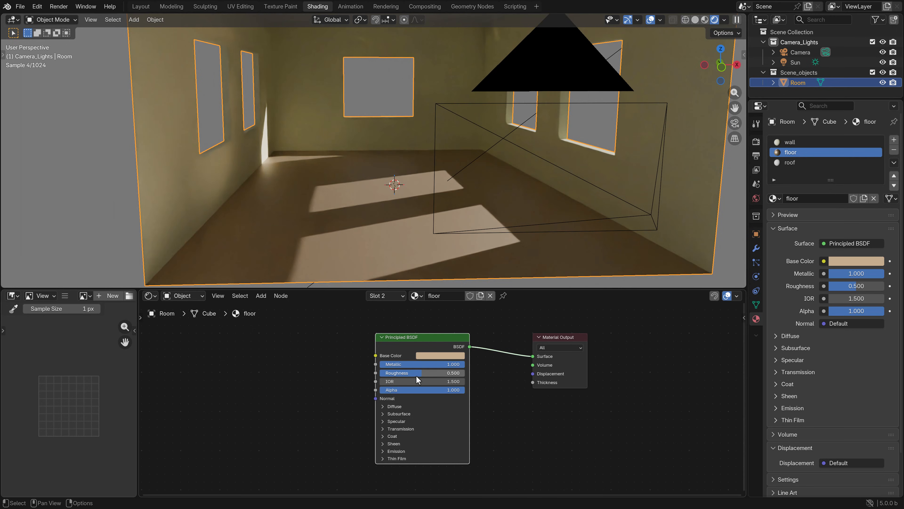
{"action": "left_click_drag", "start_coordinate": [438, 373], "coordinate": [406, 373]}
{"action": "middle_click_drag", "start_coordinate": [400, 194], "coordinate": [397, 195]}
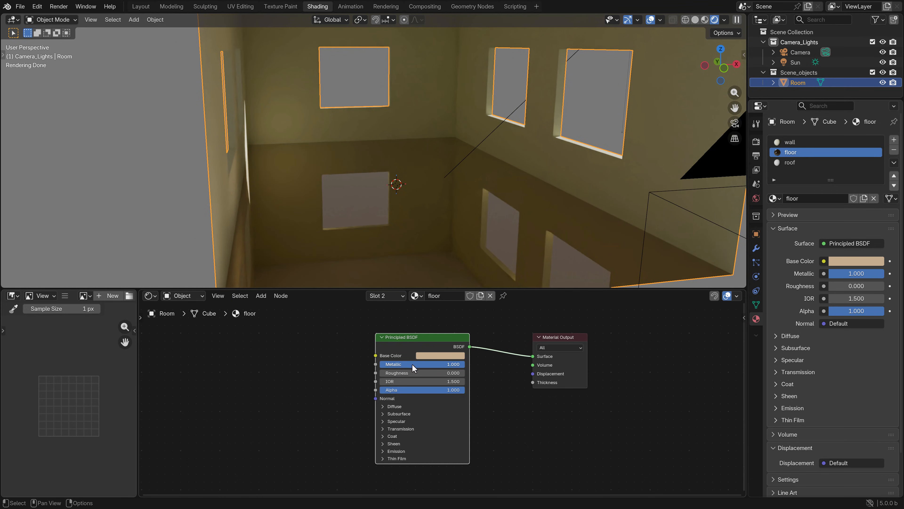
Return the viewport to Solid shading and set the floor material's Metallic to 0
{"action": "key", "text": "z"}
{"action": "left_click", "coordinate": [476, 251]}
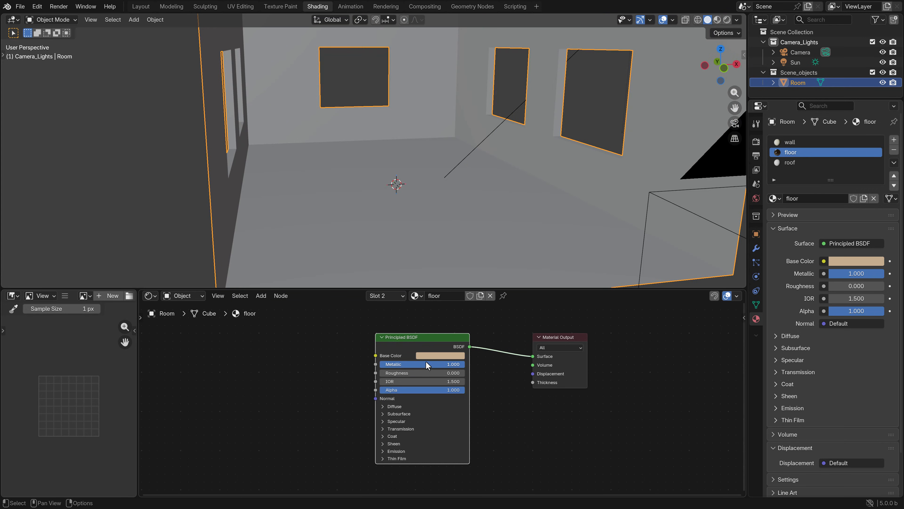
{"action": "left_click", "coordinate": [425, 364]}
{"action": "type", "text": "0"}
{"action": "key", "text": "Return"}
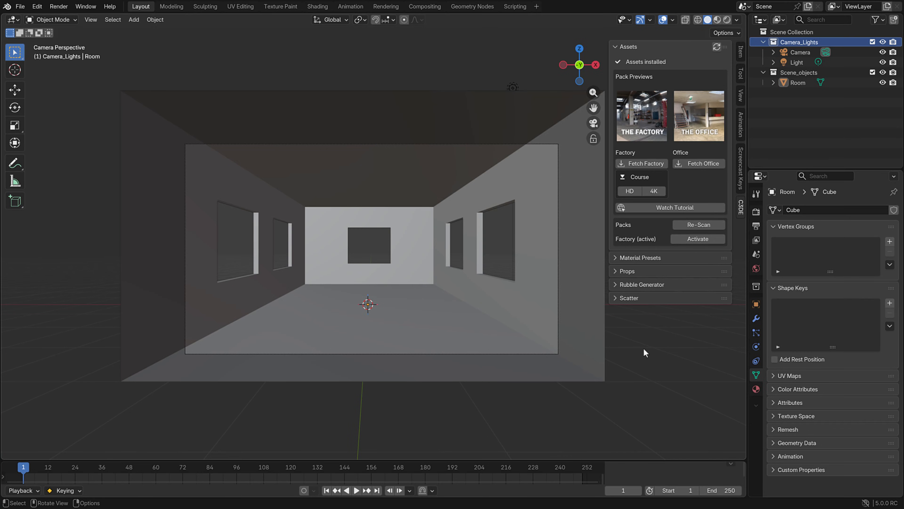
Switch to the web browser showing the CG Masterclass Patreon page
{"action": "key", "text": "alt+Tab"}
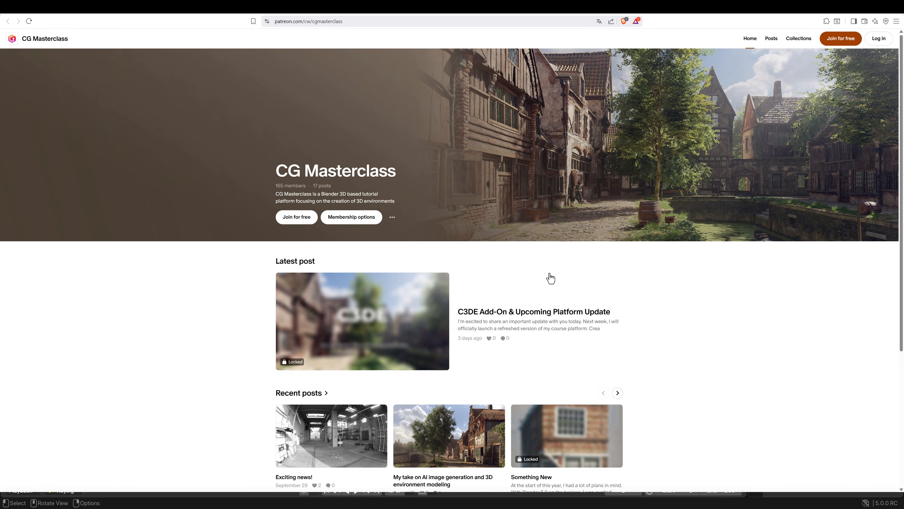
Switch to File Explorer, extract the Factory_2K archive into its current folder and refresh the folder listing
{"action": "key", "text": "alt+Tab"}
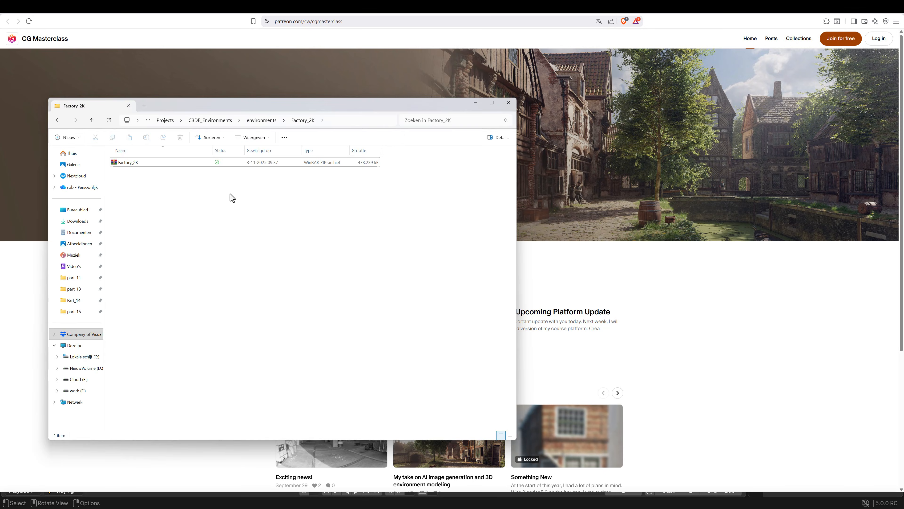
{"action": "left_click", "coordinate": [493, 103]}
{"action": "left_click", "coordinate": [82, 64]}
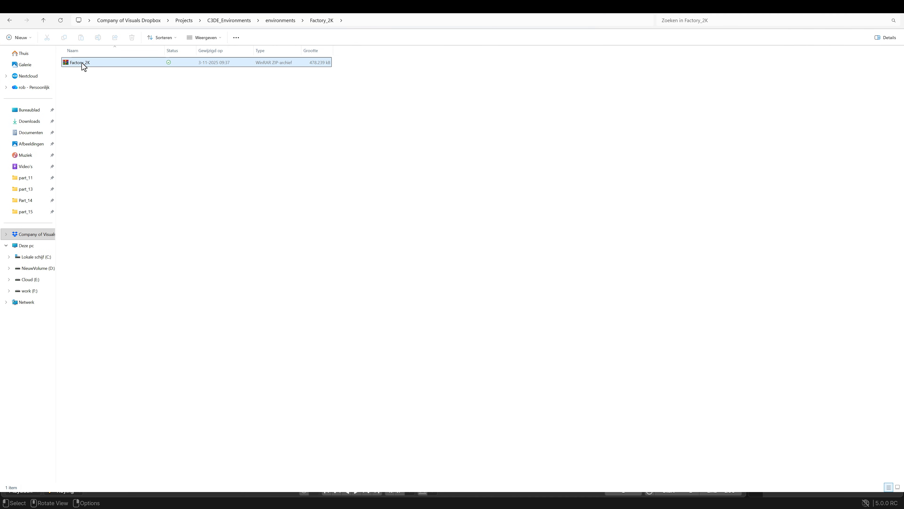
{"action": "right_click", "coordinate": [82, 65]}
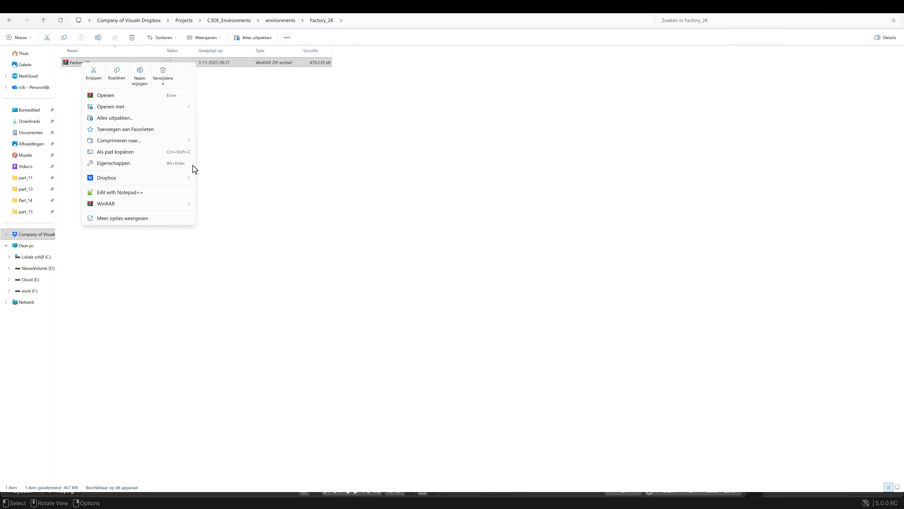
{"action": "mouse_move", "coordinate": [170, 205]}
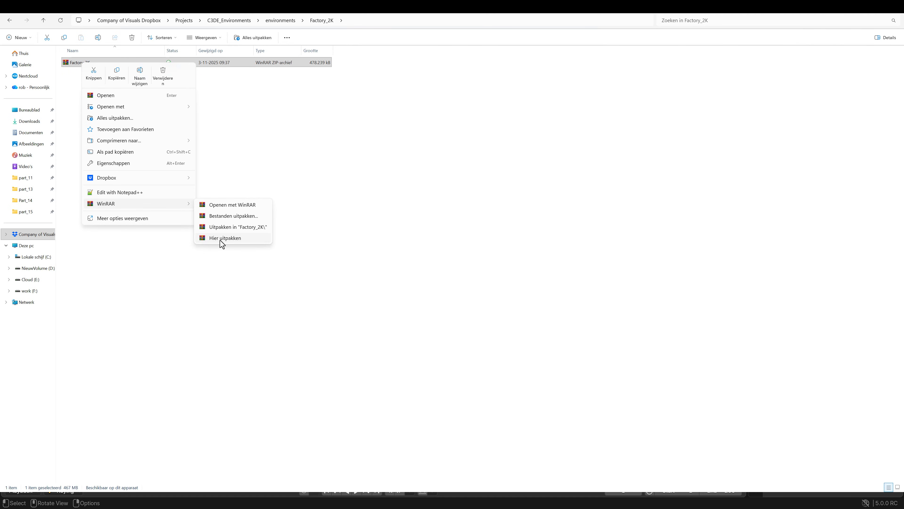
{"action": "left_click", "coordinate": [222, 238]}
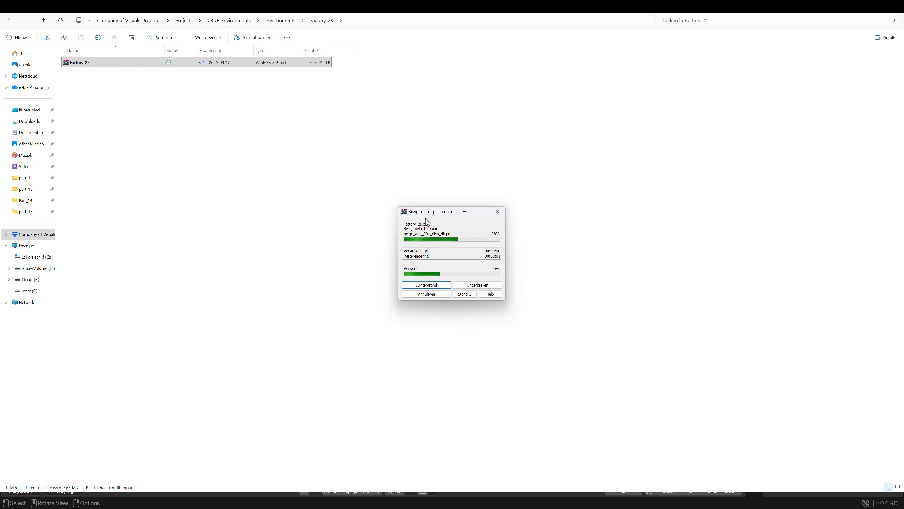
{"action": "left_click", "coordinate": [243, 236]}
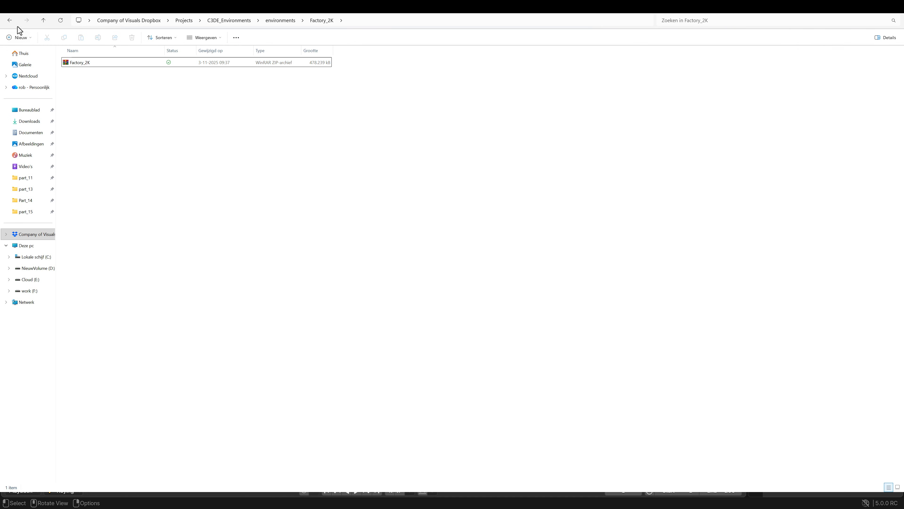
{"action": "left_click", "coordinate": [10, 20]}
{"action": "left_click", "coordinate": [27, 20]}
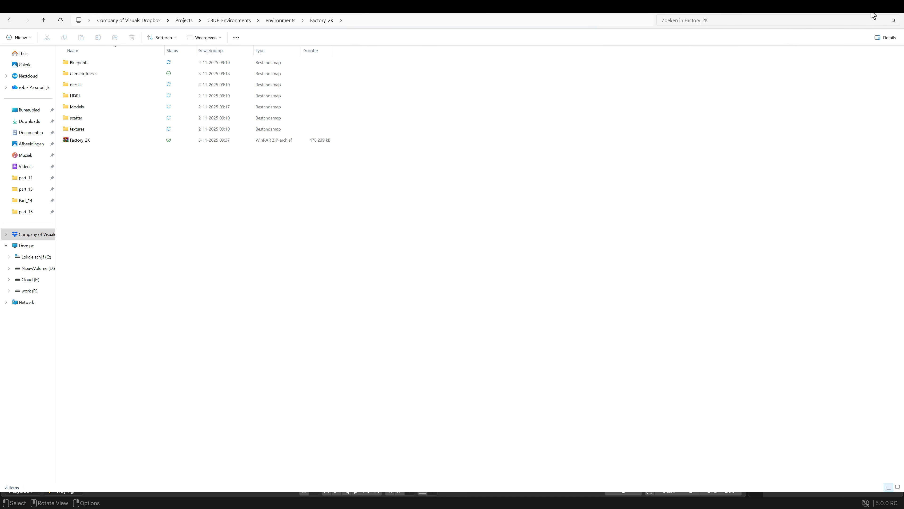
Return to the CG Masterclass Patreon page in the browser and open its membership options
{"action": "left_click", "coordinate": [864, 6]}
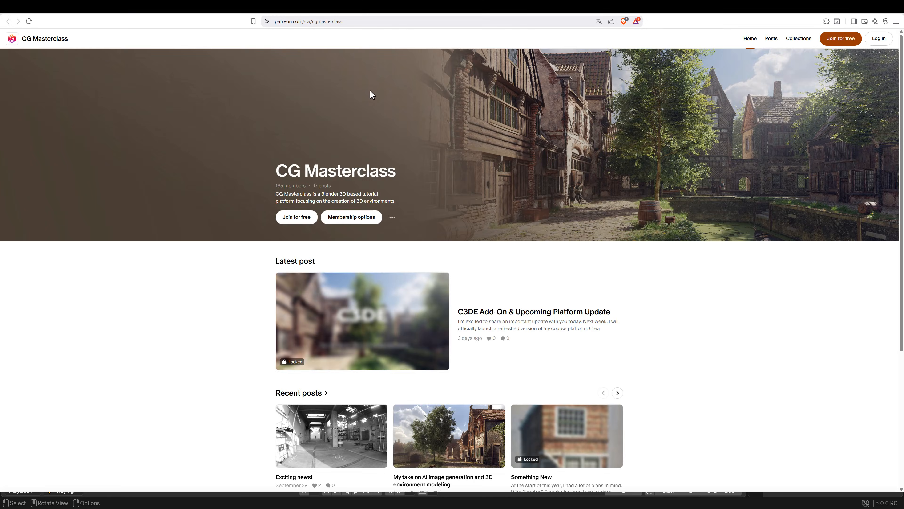
{"action": "left_click", "coordinate": [352, 217]}
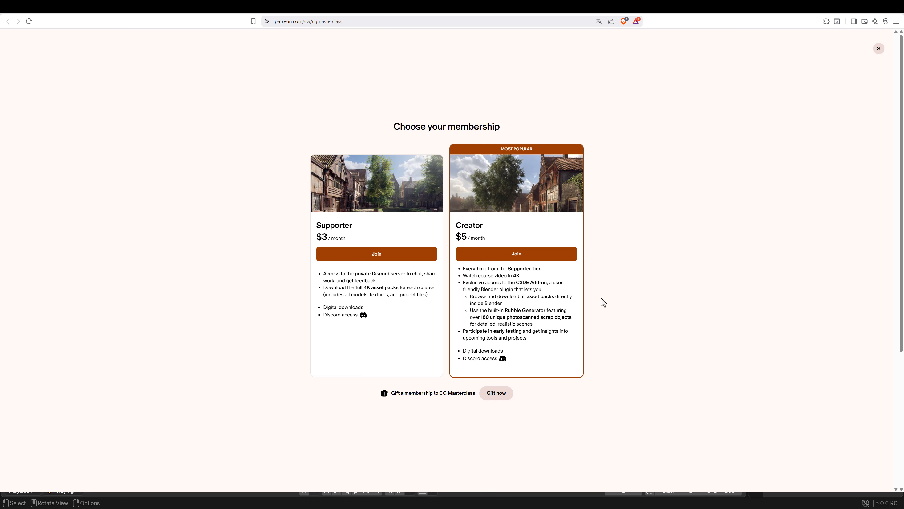
Review the C3DE product page on Superhive, briefly playing its overview video and reading the Factory Pack and Rubble Generator sections
{"action": "left_click", "coordinate": [327, 11]}
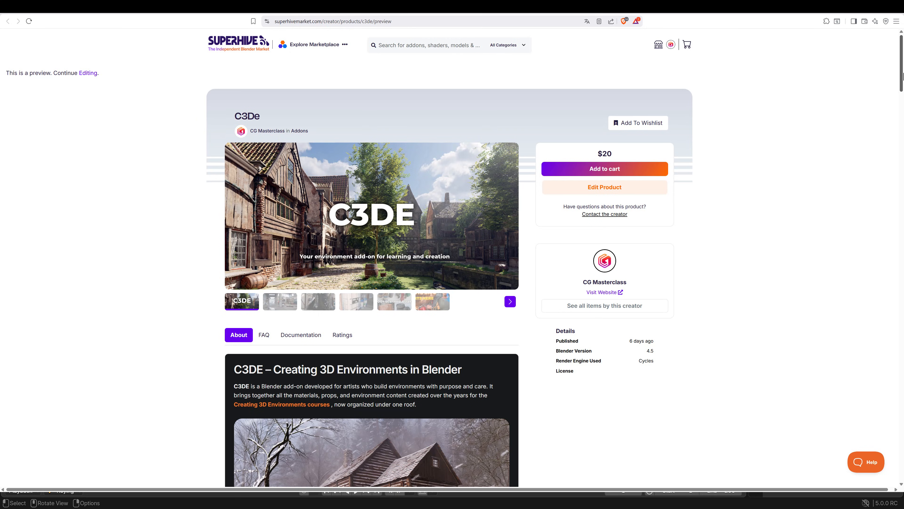
{"action": "scroll", "coordinate": [901, 78], "scroll_direction": "down", "scroll_amount": 1}
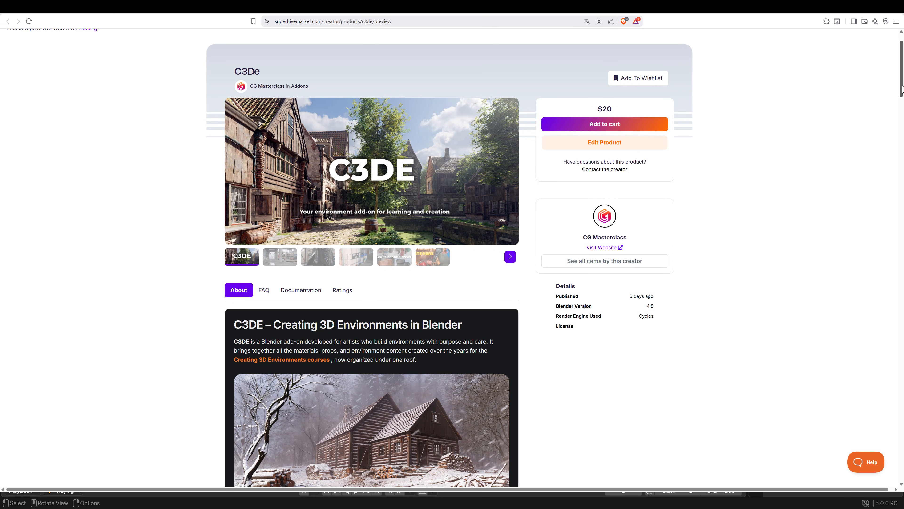
{"action": "left_click_drag", "start_coordinate": [902, 89], "coordinate": [900, 206]}
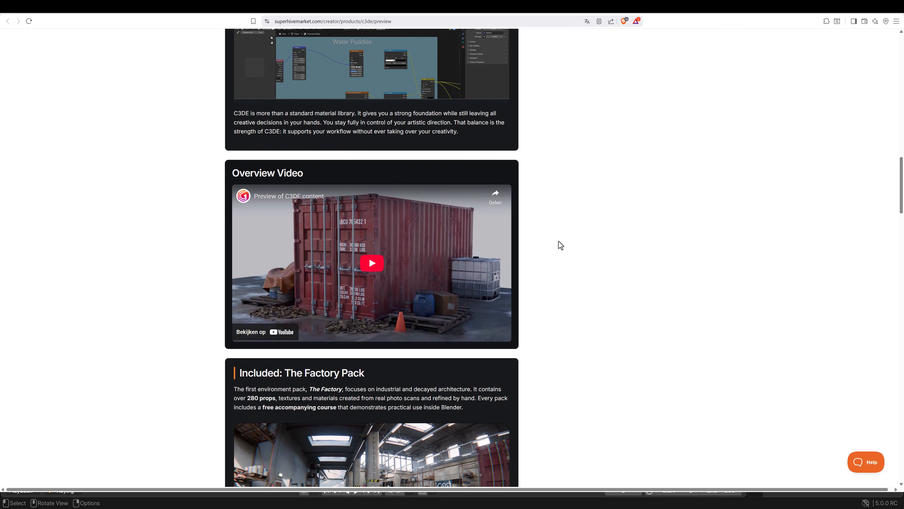
{"action": "left_click", "coordinate": [379, 267]}
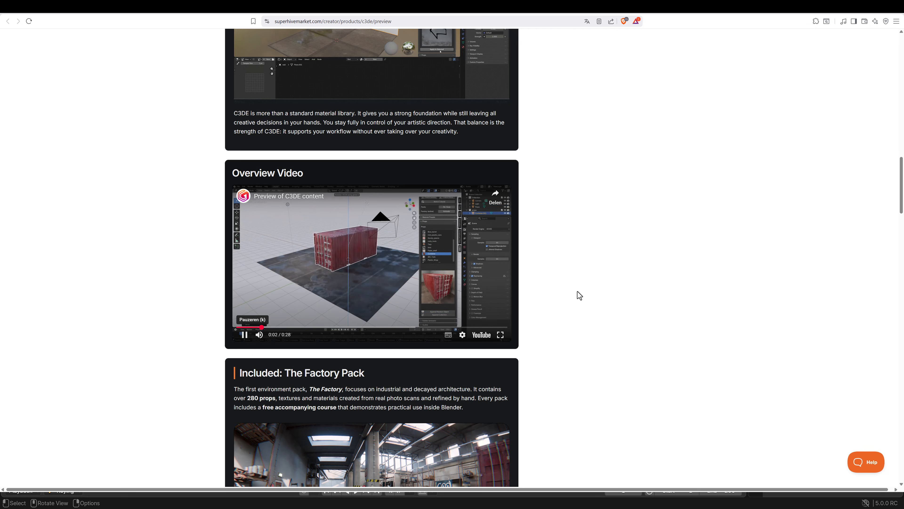
{"action": "left_click", "coordinate": [244, 334]}
{"action": "scroll", "coordinate": [612, 304], "scroll_direction": "down", "scroll_amount": 15}
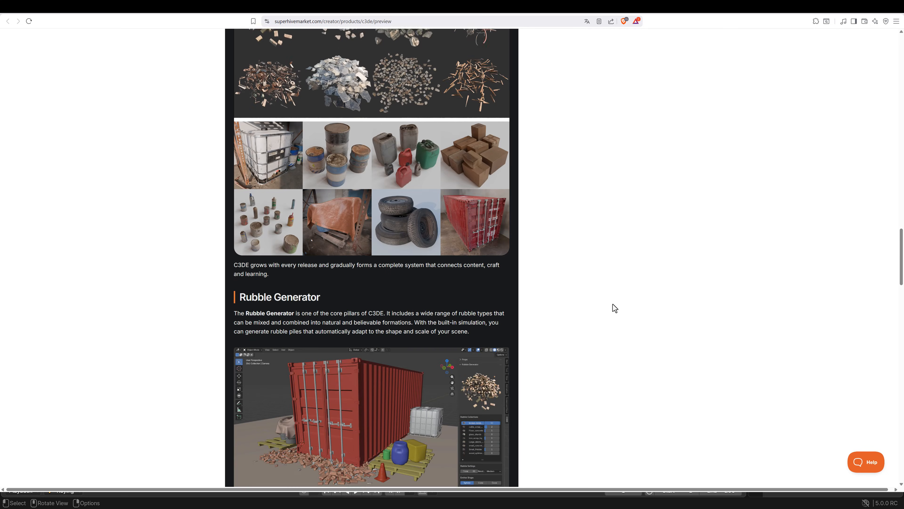
{"action": "scroll", "coordinate": [612, 304], "scroll_direction": "down", "scroll_amount": 20}
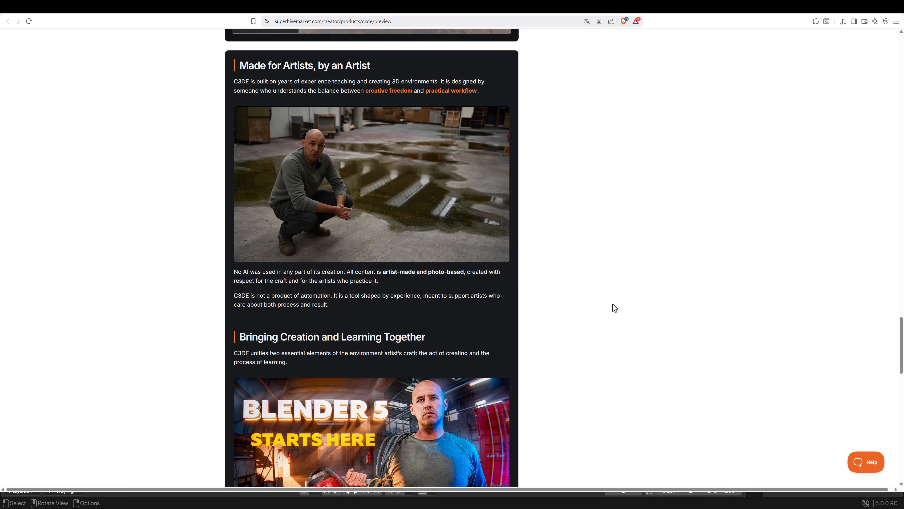
{"action": "scroll", "coordinate": [615, 308], "scroll_direction": "up", "scroll_amount": 15}
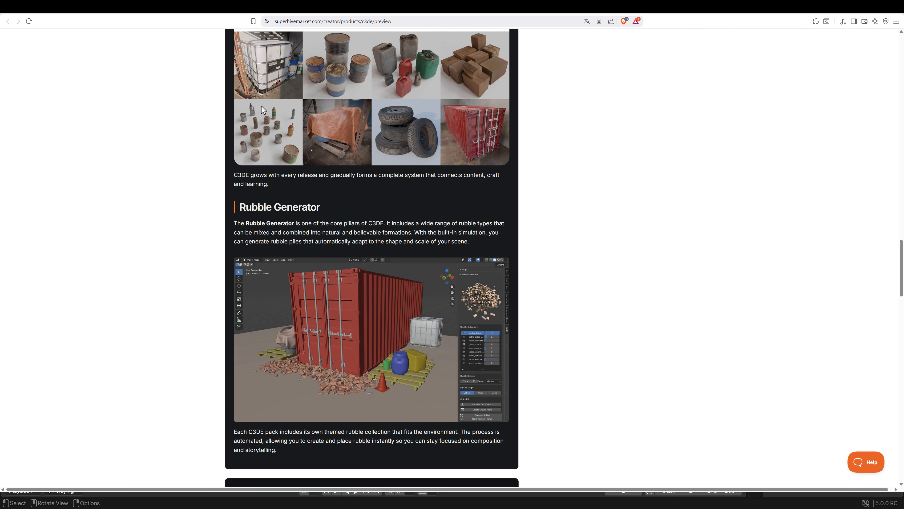
Switch to Blender and preview the C3DE add-on's concrete and Door_Blue material presets
{"action": "left_click", "coordinate": [526, 503]}
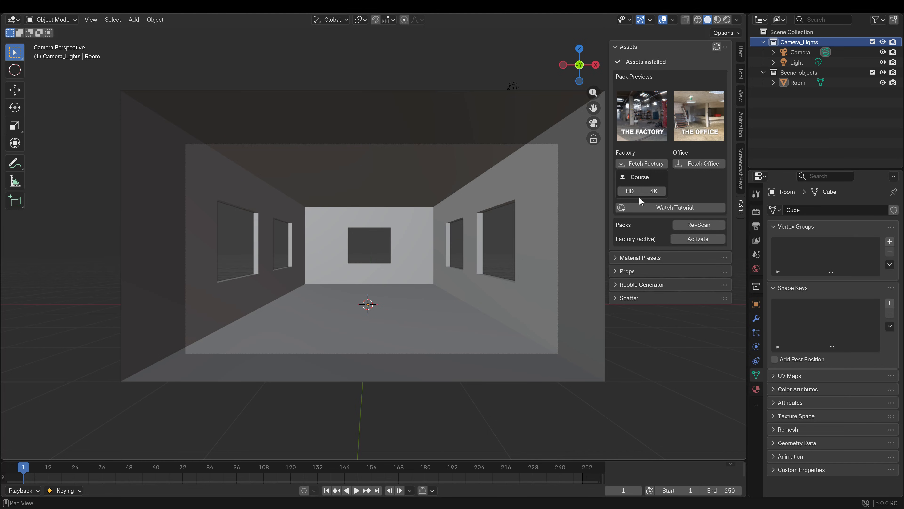
{"action": "left_click", "coordinate": [635, 257]}
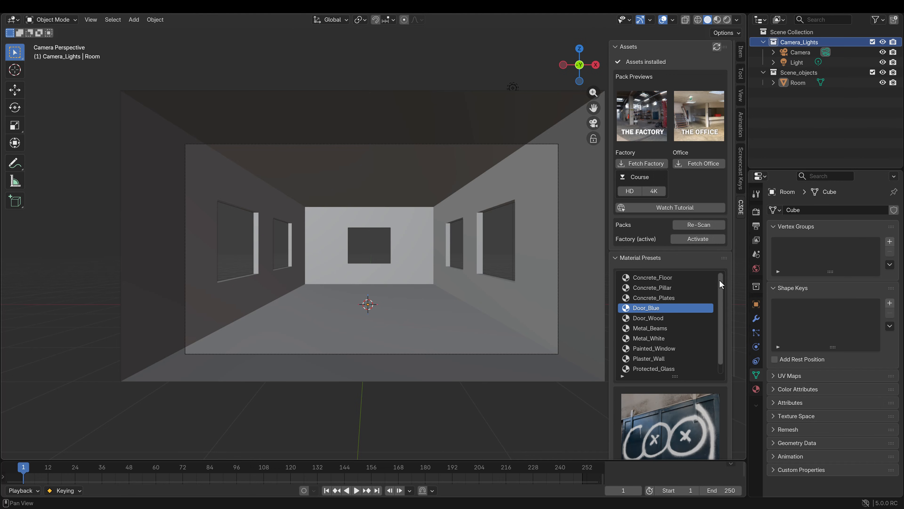
{"action": "left_click", "coordinate": [677, 281]}
{"action": "left_click", "coordinate": [669, 289]}
{"action": "left_click", "coordinate": [662, 299]}
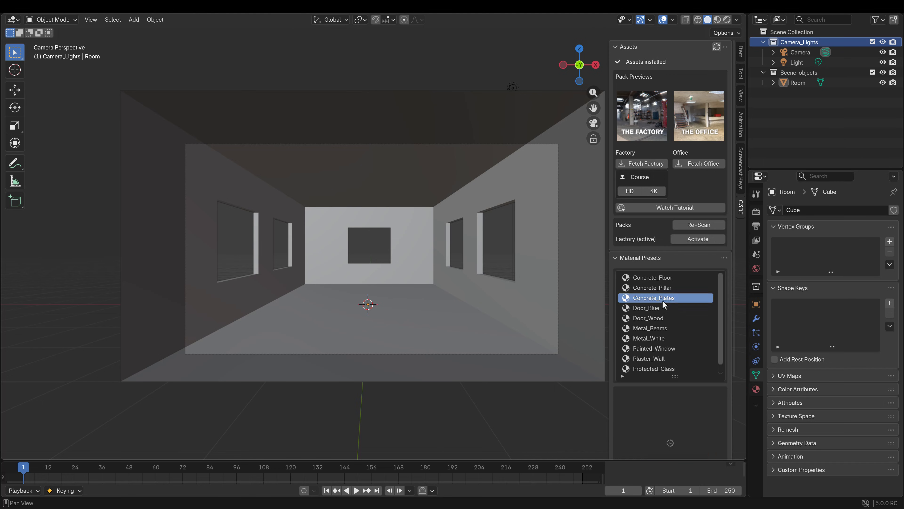
{"action": "left_click", "coordinate": [663, 310]}
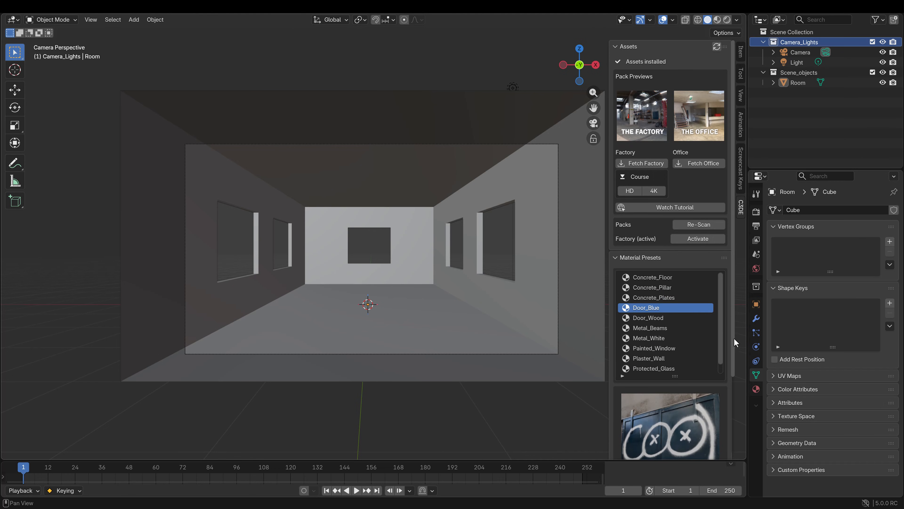
{"action": "left_click_drag", "start_coordinate": [734, 337], "coordinate": [735, 408]}
{"action": "left_click", "coordinate": [616, 172]}
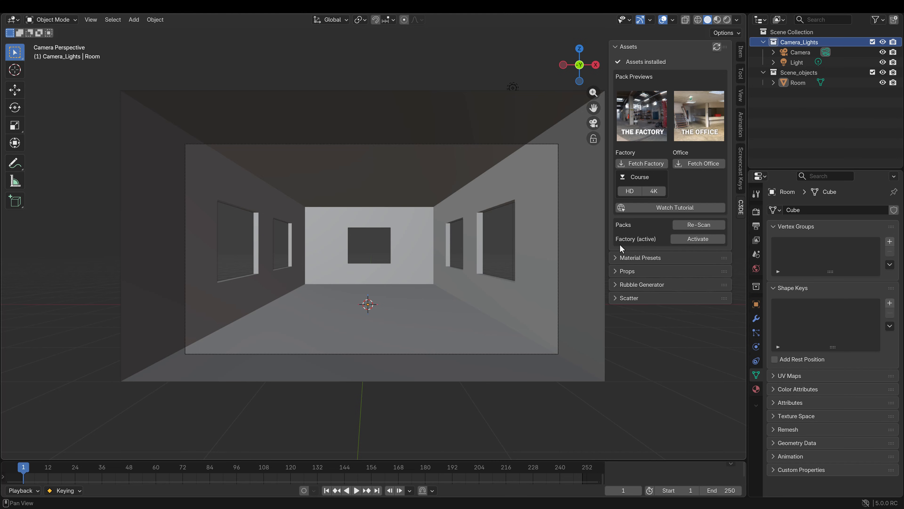
Browse the C3DE add-on's prop library, previewing mixt_plastic_cans and paint_cans
{"action": "left_click", "coordinate": [618, 274]}
{"action": "scroll", "coordinate": [672, 275], "scroll_direction": "down", "scroll_amount": 3}
{"action": "left_click", "coordinate": [670, 275]}
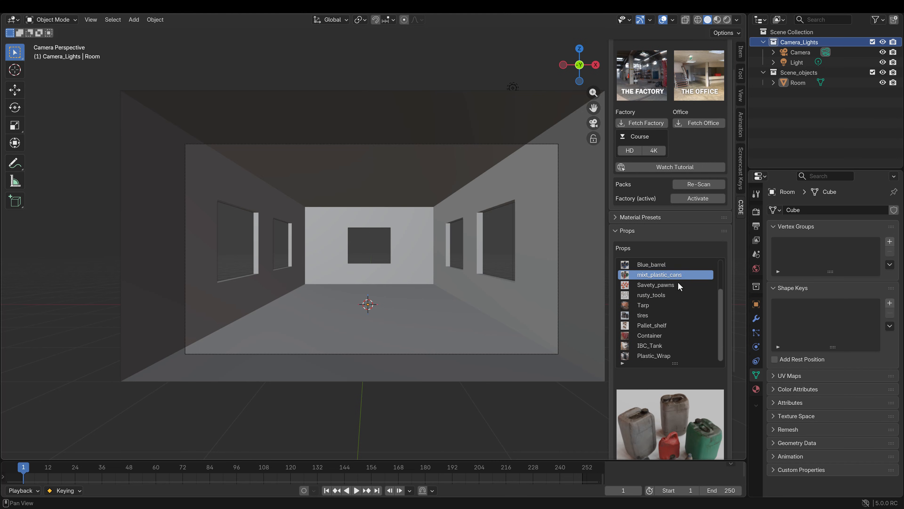
{"action": "mouse_move", "coordinate": [719, 292]}
{"action": "left_mouse_down"}
{"action": "mouse_move", "coordinate": [720, 265]}
{"action": "mouse_move", "coordinate": [734, 372]}
{"action": "left_mouse_up"}
{"action": "left_click", "coordinate": [686, 268]}
{"action": "left_click", "coordinate": [686, 275]}
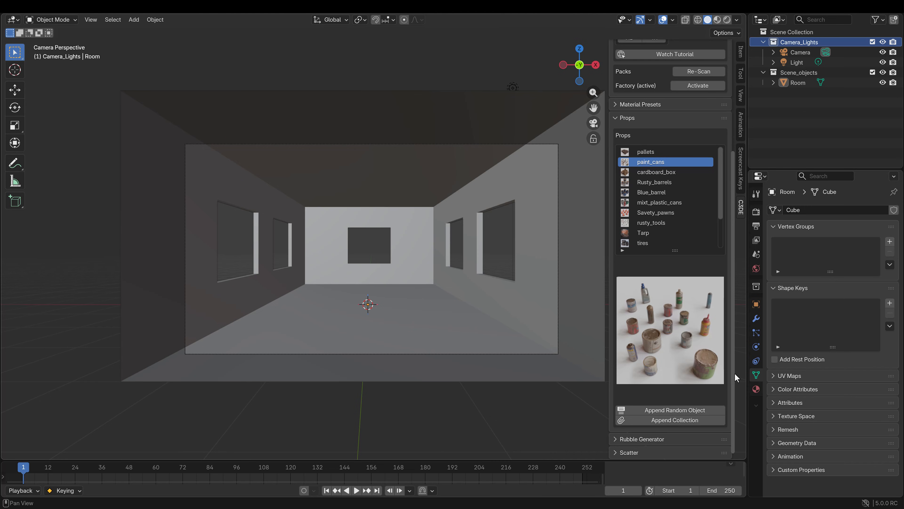
{"action": "scroll", "coordinate": [626, 114], "scroll_direction": "up", "scroll_amount": 8}
{"action": "scroll", "coordinate": [656, 136], "scroll_direction": "up", "scroll_amount": 1}
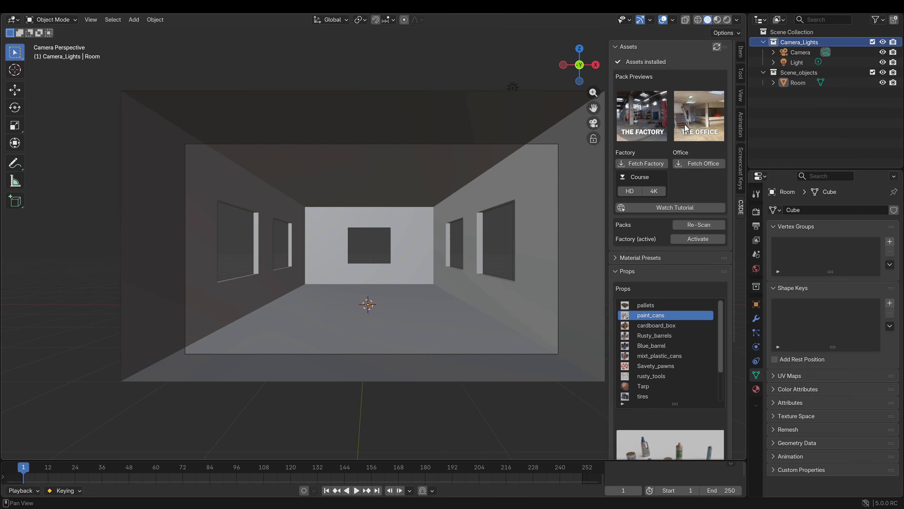
{"action": "left_click_drag", "start_coordinate": [733, 174], "coordinate": [735, 281]}
{"action": "left_click", "coordinate": [618, 122]}
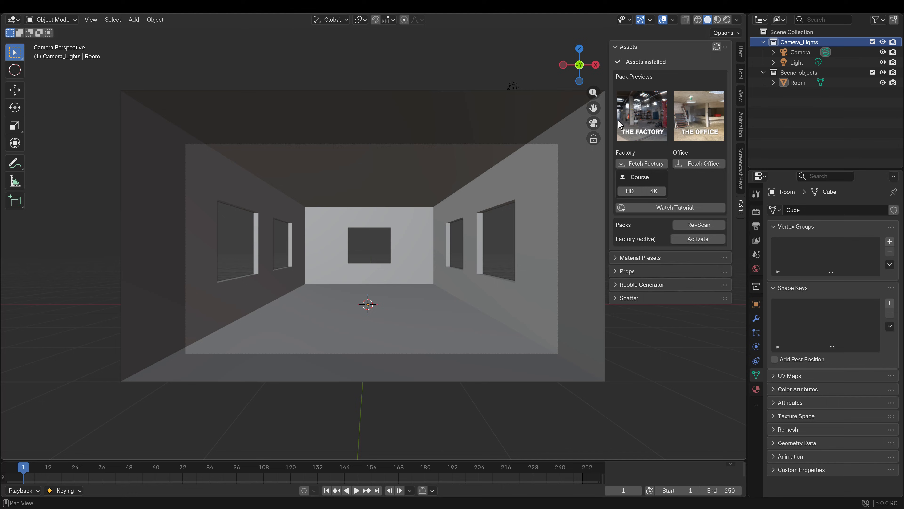
In the C3DE Rubble Generator, set the broken brick collection's weight to 10 and the cable scrap collection's weight to 3
{"action": "left_click", "coordinate": [633, 284]}
{"action": "scroll", "coordinate": [649, 269], "scroll_direction": "down", "scroll_amount": 8}
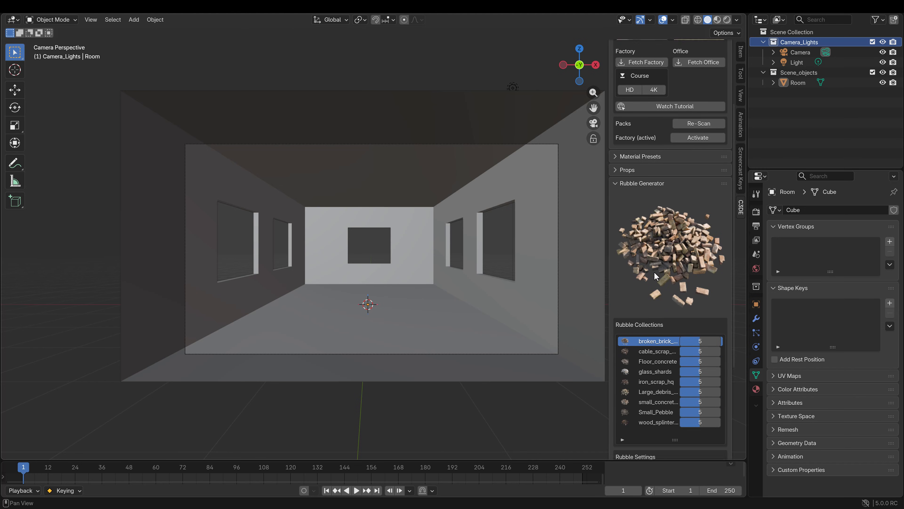
{"action": "scroll", "coordinate": [655, 276], "scroll_direction": "down", "scroll_amount": 2}
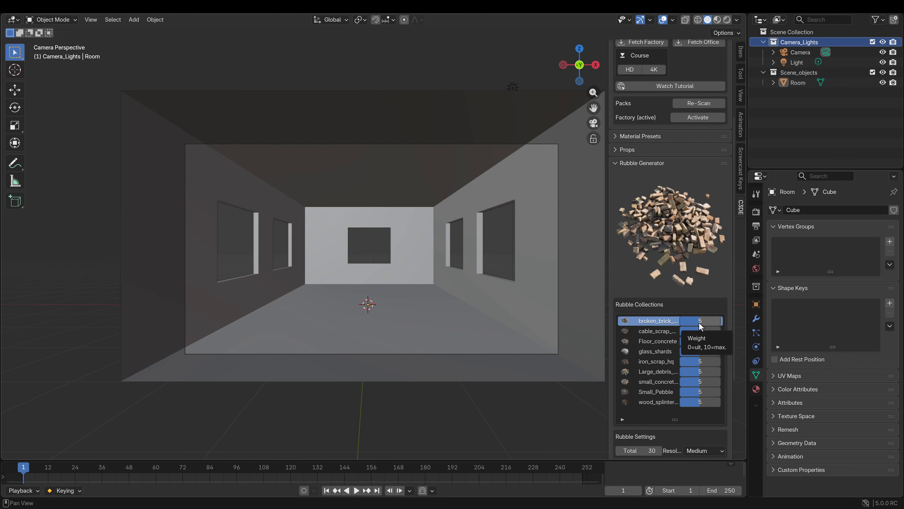
{"action": "left_click_drag", "start_coordinate": [692, 326], "coordinate": [713, 333]}
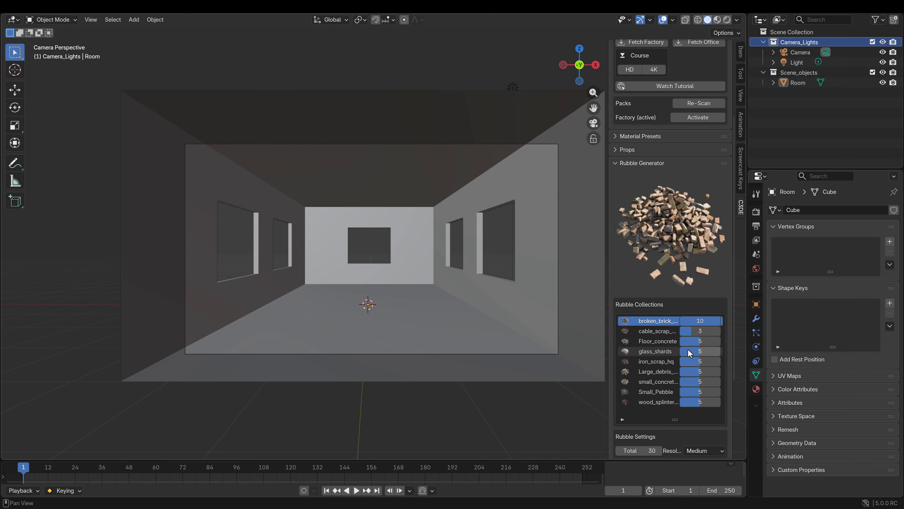
{"action": "scroll", "coordinate": [731, 335], "scroll_direction": "down", "scroll_amount": 3}
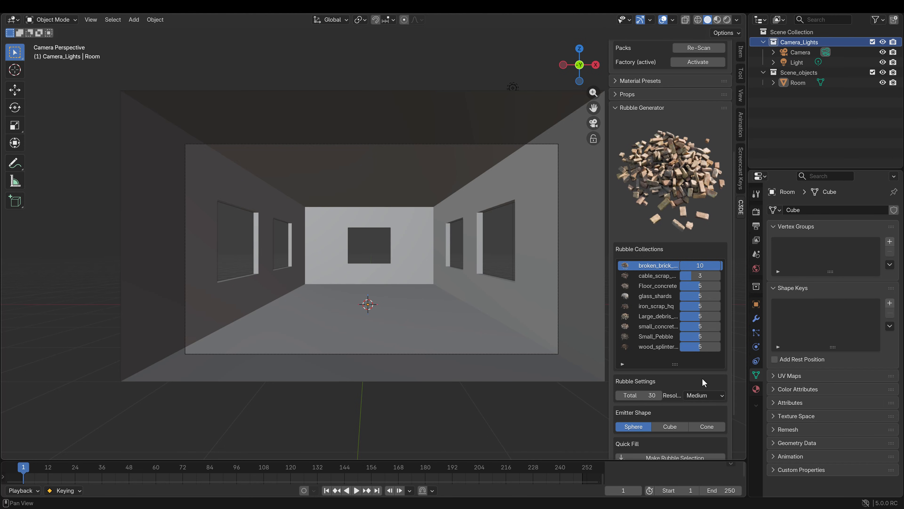
{"action": "left_click", "coordinate": [618, 108]}
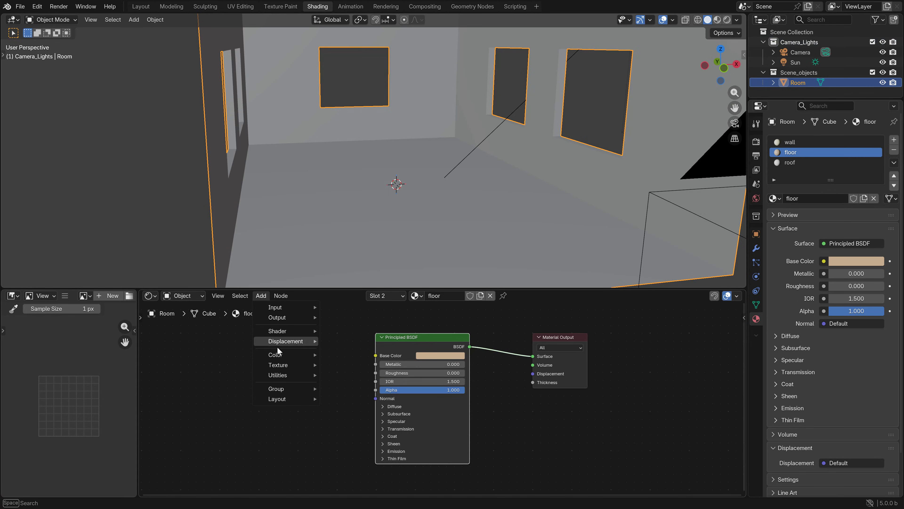
Add an Image Texture node beside the floor material's Principled BSDF and load laminate_floor_02_diff_4k.jpg from the laminate_floor_02 folder
{"action": "mouse_move", "coordinate": [277, 367]}
{"action": "left_click", "coordinate": [362, 424]}
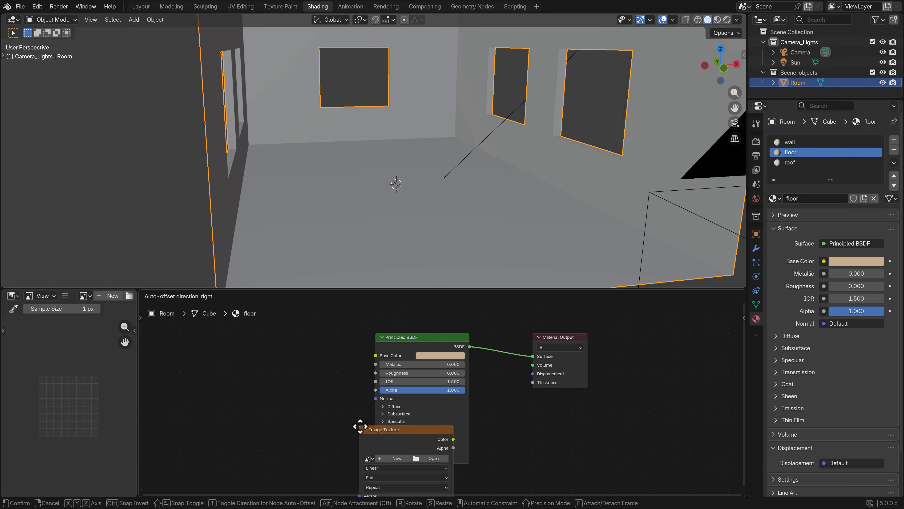
{"action": "left_click", "coordinate": [214, 356]}
{"action": "scroll", "coordinate": [337, 227], "scroll_direction": "down", "scroll_amount": 4}
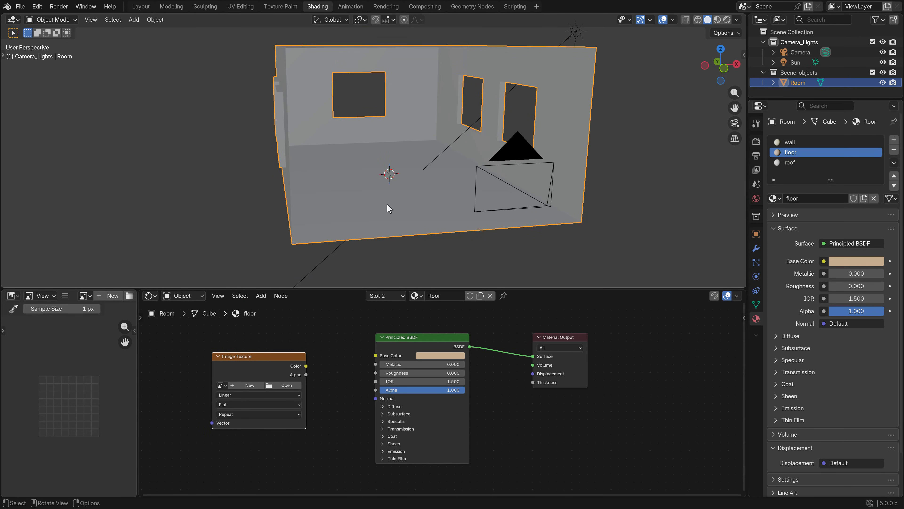
{"action": "left_click", "coordinate": [286, 385]}
{"action": "left_click", "coordinate": [389, 297]}
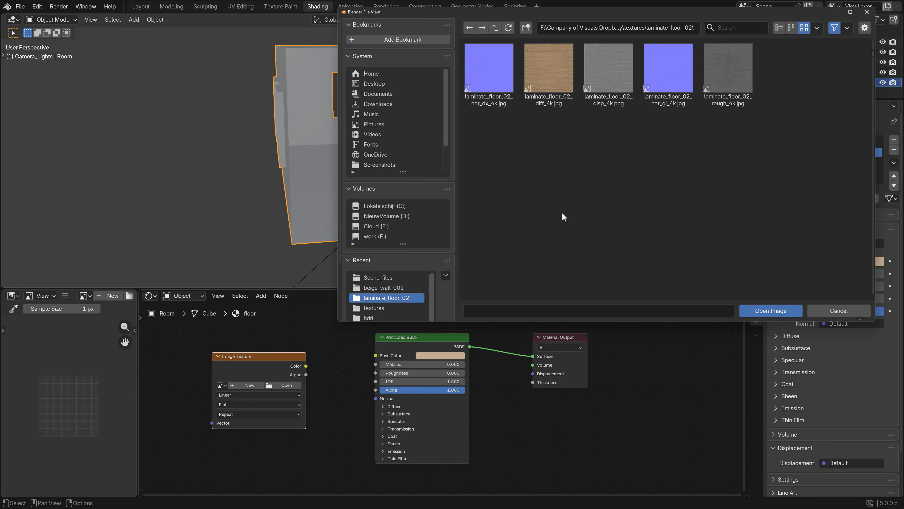
{"action": "left_click", "coordinate": [549, 68]}
{"action": "left_click", "coordinate": [762, 310]}
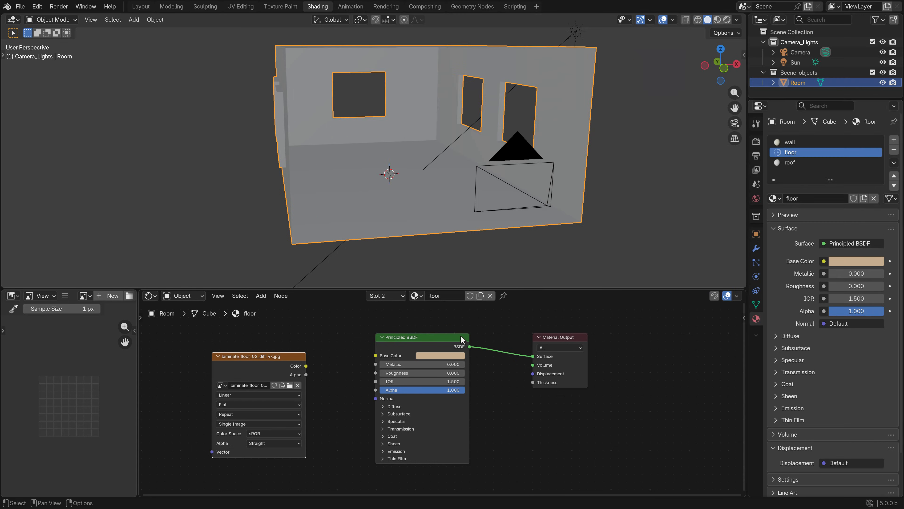
Connect the laminate floor texture's Color output to the Principled BSDF's Base Color and reposition the texture node
{"action": "left_click_drag", "start_coordinate": [306, 365], "coordinate": [374, 355]}
{"action": "left_click_drag", "start_coordinate": [267, 357], "coordinate": [257, 331]}
{"action": "scroll", "coordinate": [320, 352], "scroll_direction": "down", "scroll_amount": 3}
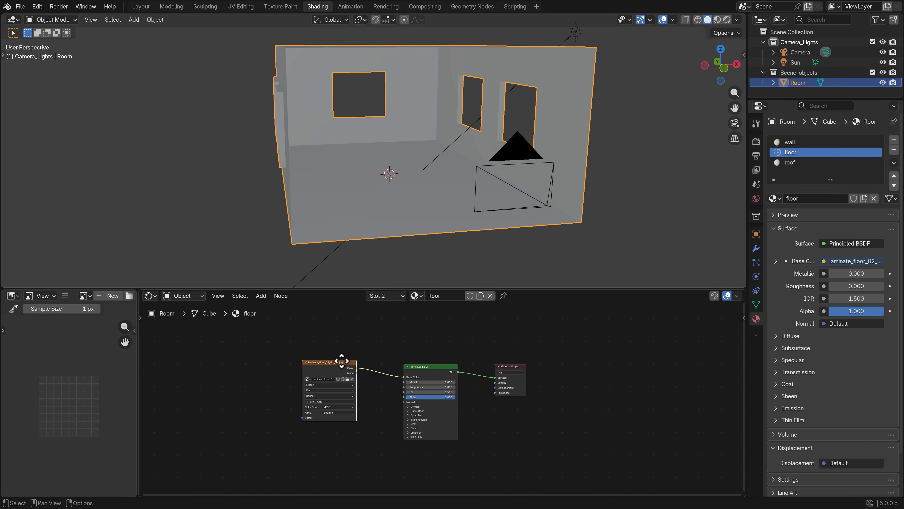
Switch the viewport to Material Preview shading and examine how the laminate texture and reflections look on the room's floor
{"action": "scroll", "coordinate": [381, 257], "scroll_direction": "up", "scroll_amount": 5}
{"action": "key", "text": "z"}
{"action": "left_click", "coordinate": [390, 291]}
{"action": "scroll", "coordinate": [405, 224], "scroll_direction": "down", "scroll_amount": 5}
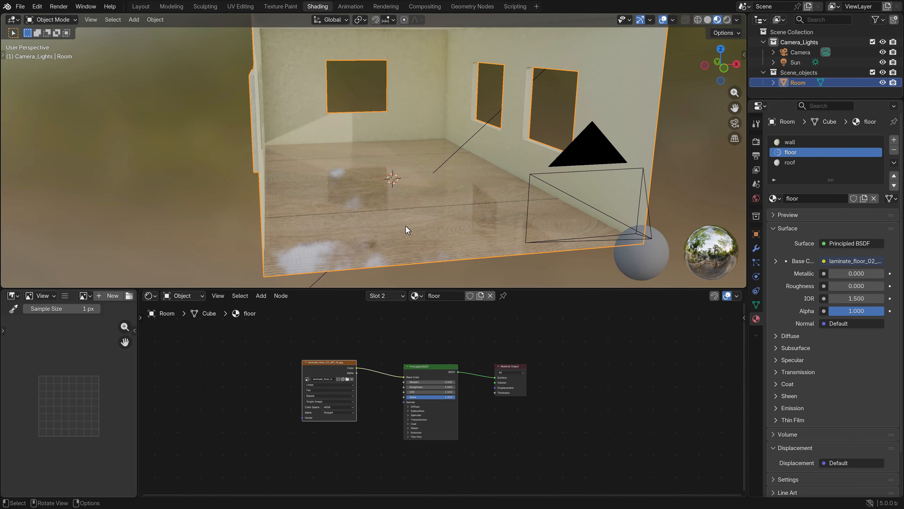
{"action": "scroll", "coordinate": [433, 199], "scroll_direction": "up", "scroll_amount": 5}
{"action": "middle_click_drag", "start_coordinate": [433, 198], "coordinate": [420, 227]}
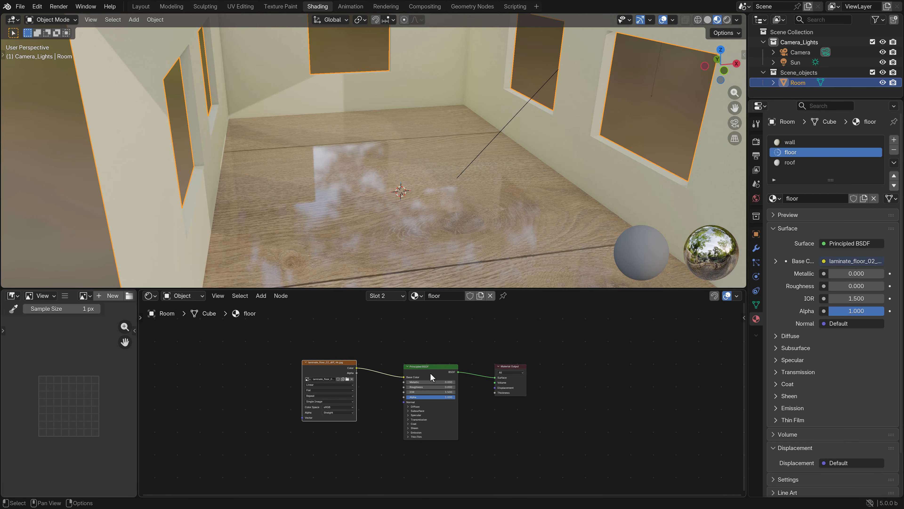
Raise the floor material's Roughness on the Principled BSDF to about 0.512
{"action": "scroll", "coordinate": [409, 383], "scroll_direction": "up", "scroll_amount": 2}
{"action": "left_click_drag", "start_coordinate": [409, 383], "coordinate": [441, 383]}
{"action": "scroll", "coordinate": [419, 217], "scroll_direction": "down", "scroll_amount": 6}
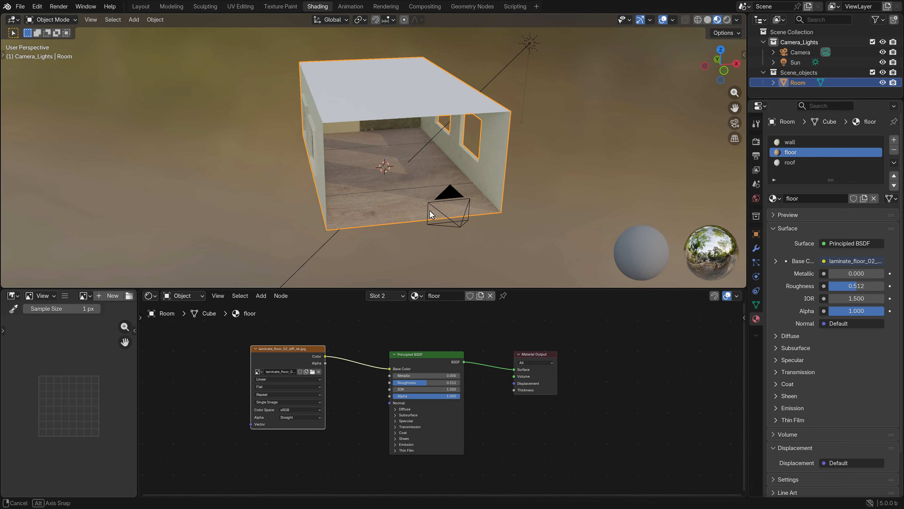
{"action": "scroll", "coordinate": [378, 222], "scroll_direction": "up", "scroll_amount": 3}
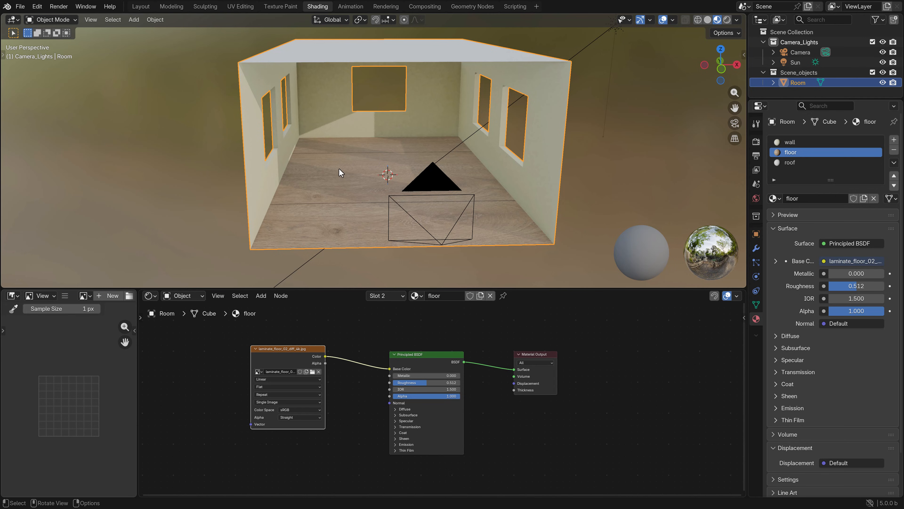
Return to Solid shading in front view and select all floor vertices of the room in Edit Mode with X-ray enabled
{"action": "key", "text": "z"}
{"action": "key", "text": "KP_1"}
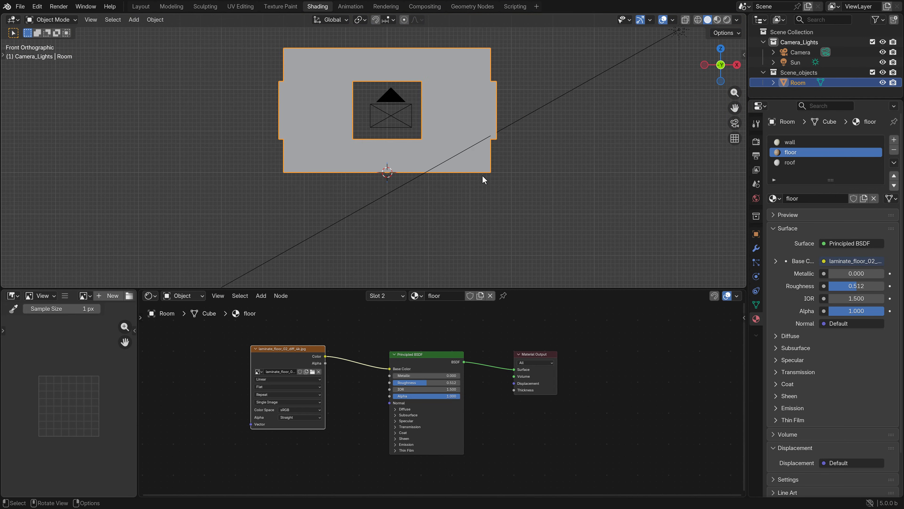
{"action": "key", "text": "Tab"}
{"action": "key", "text": "alt+z"}
{"action": "middle_click_drag", "start_coordinate": [490, 168], "coordinate": [510, 220], "text": "shift"}
{"action": "key", "text": "alt+a"}
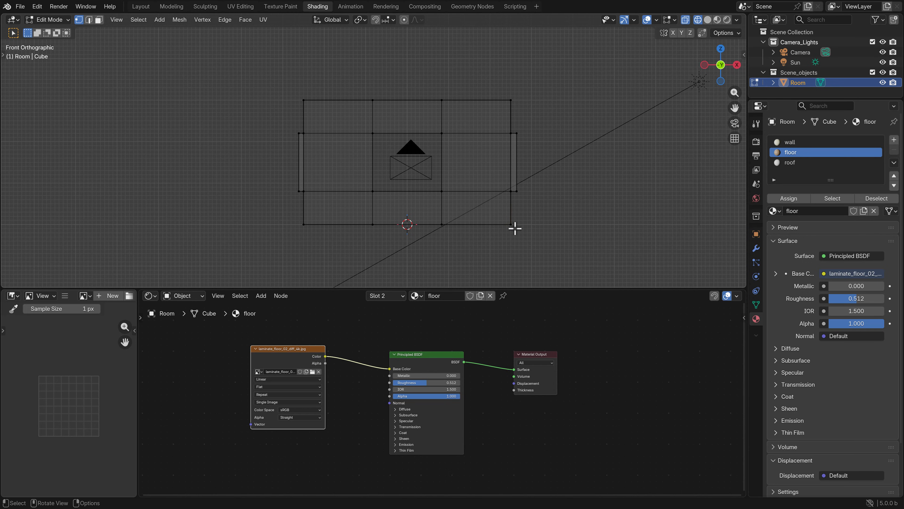
{"action": "left_click_drag", "start_coordinate": [543, 237], "coordinate": [270, 214]}
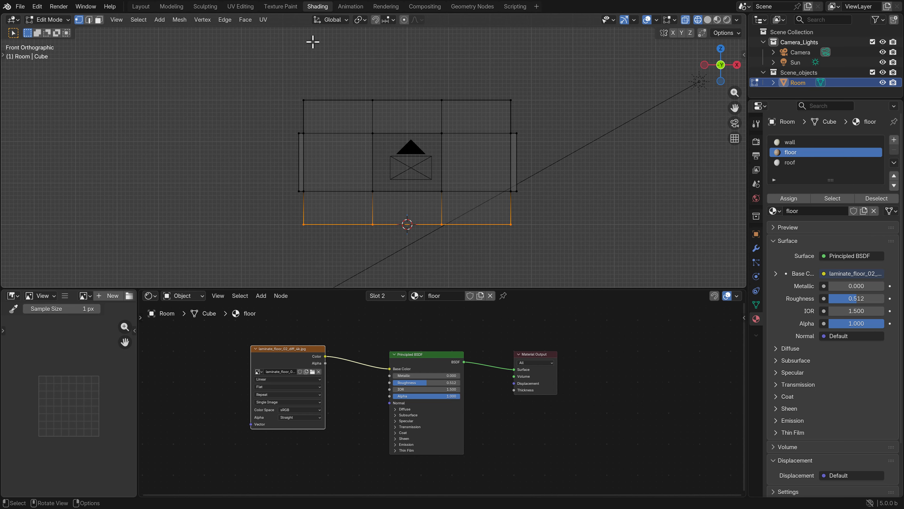
In the UV Editing workspace, select the room's entire linked mesh from the front view and unwrap it with Cube Projection
{"action": "left_click", "coordinate": [240, 6]}
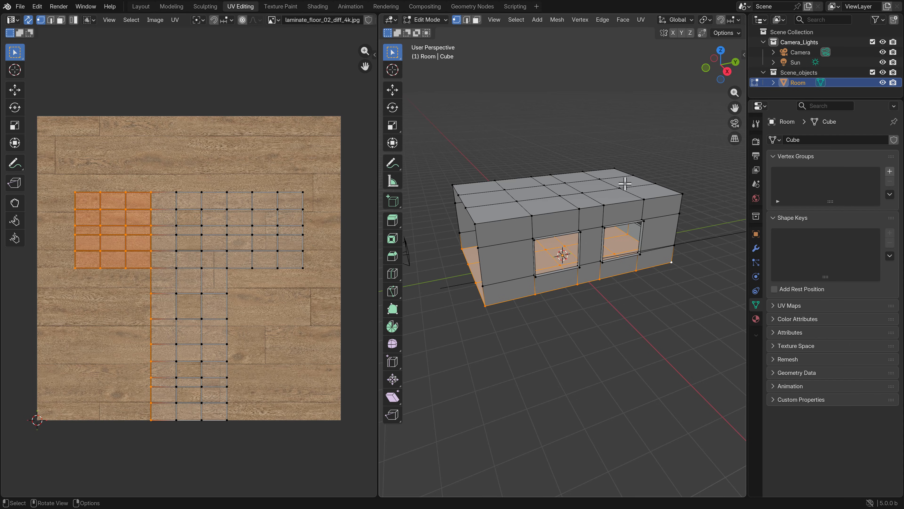
{"action": "middle_click_drag", "start_coordinate": [575, 225], "coordinate": [559, 295]}
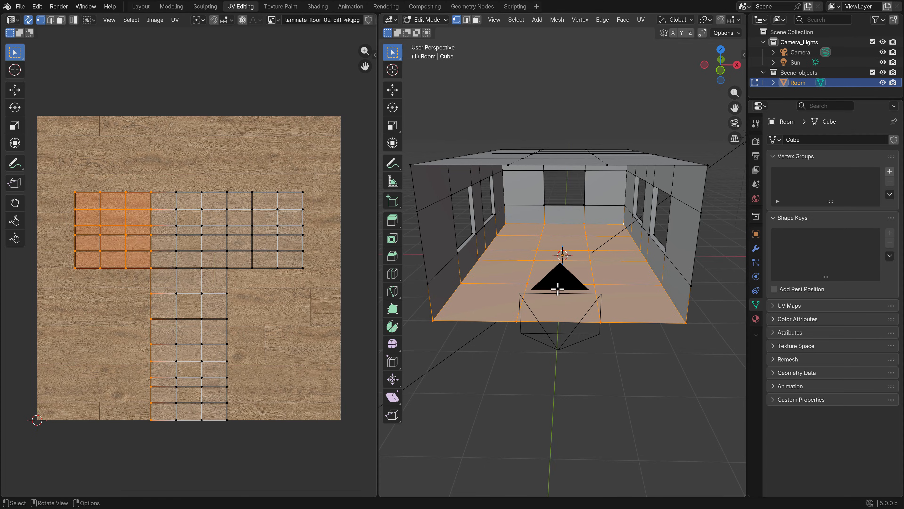
{"action": "key", "text": "KP_1"}
{"action": "key", "text": "ctrl+l"}
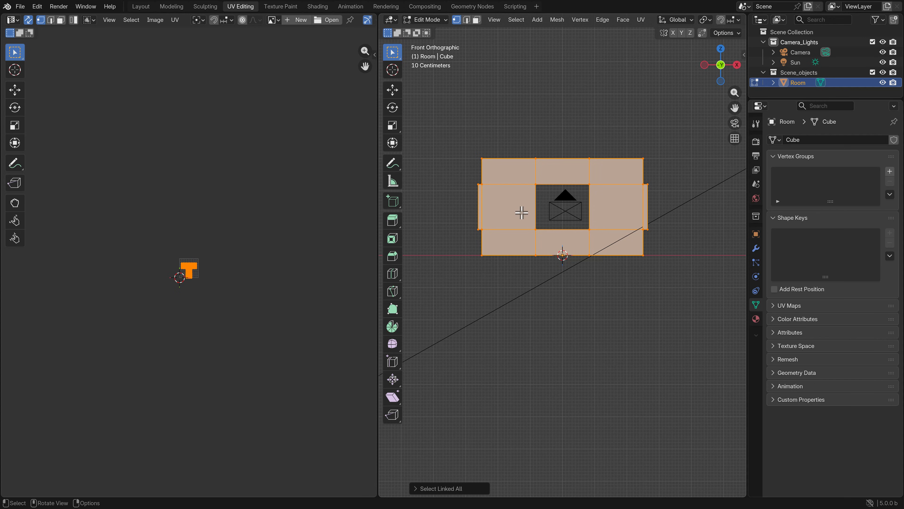
{"action": "scroll", "coordinate": [545, 216], "scroll_direction": "up", "scroll_amount": 1}
{"action": "key", "text": "u"}
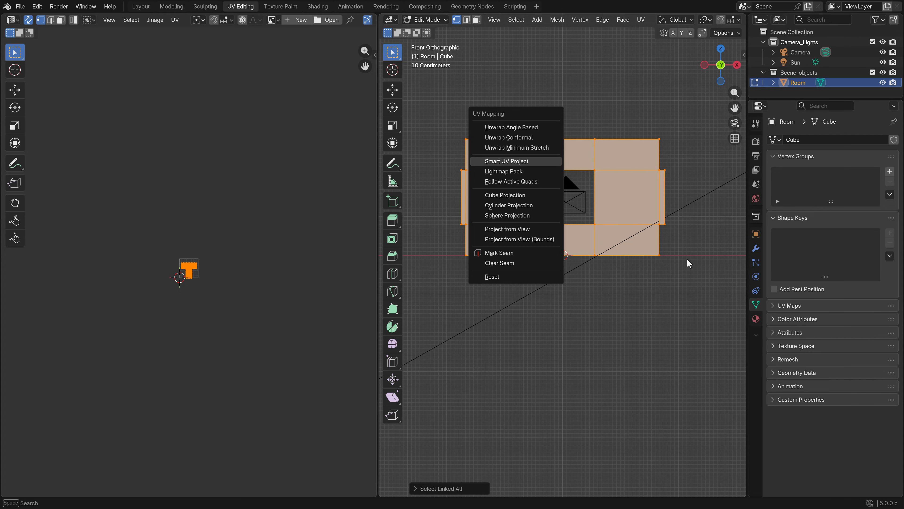
{"action": "left_click", "coordinate": [509, 195]}
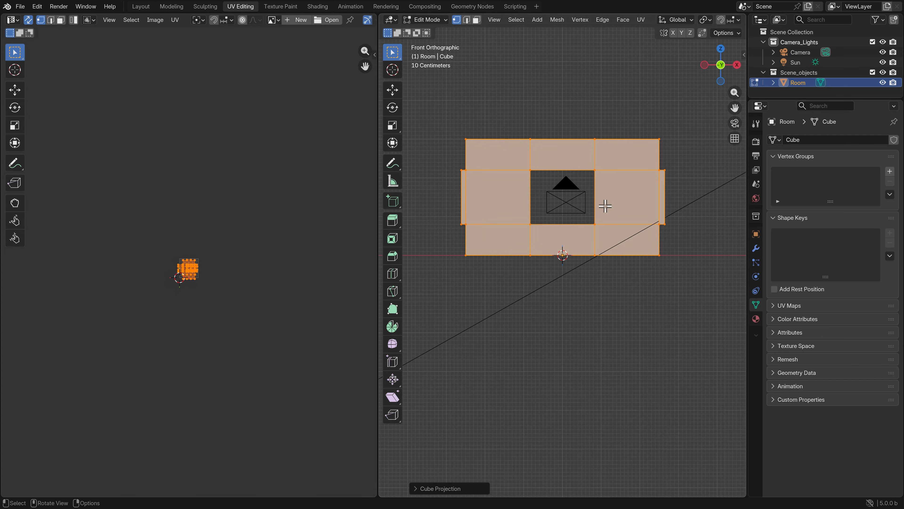
Check the room object's scale and dimensions in Object Mode, then return to editing its mesh
{"action": "key", "text": "Tab"}
{"action": "key", "text": "n"}
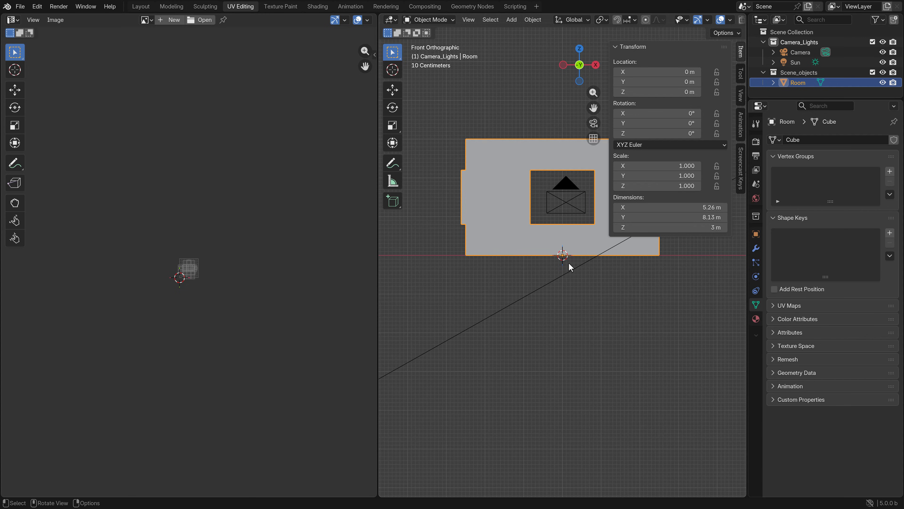
{"action": "left_click", "coordinate": [599, 343]}
{"action": "left_click", "coordinate": [512, 203]}
{"action": "key", "text": "ctrl+a"}
{"action": "key", "text": "n"}
{"action": "key", "text": "Tab"}
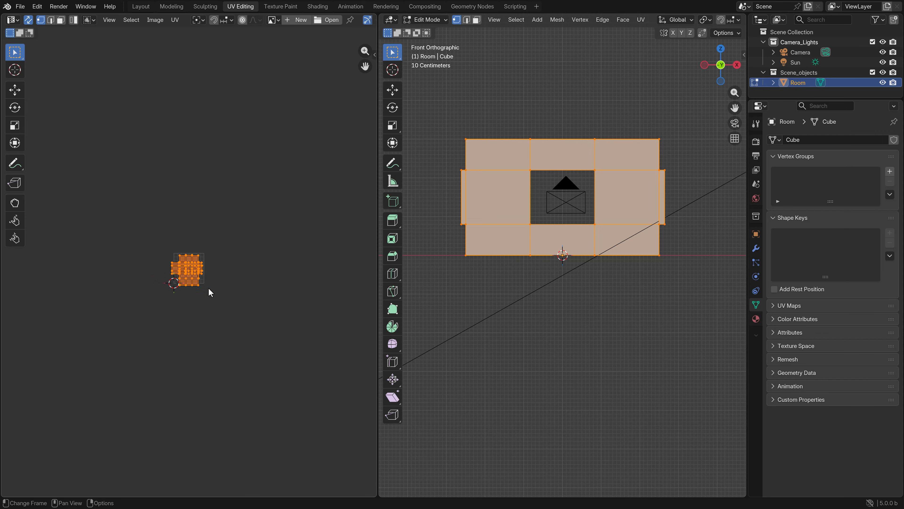
Select the room's bottom vertices, disable UV Sync Selection, and select all UVs of the floor faces
{"action": "key", "text": "Home"}
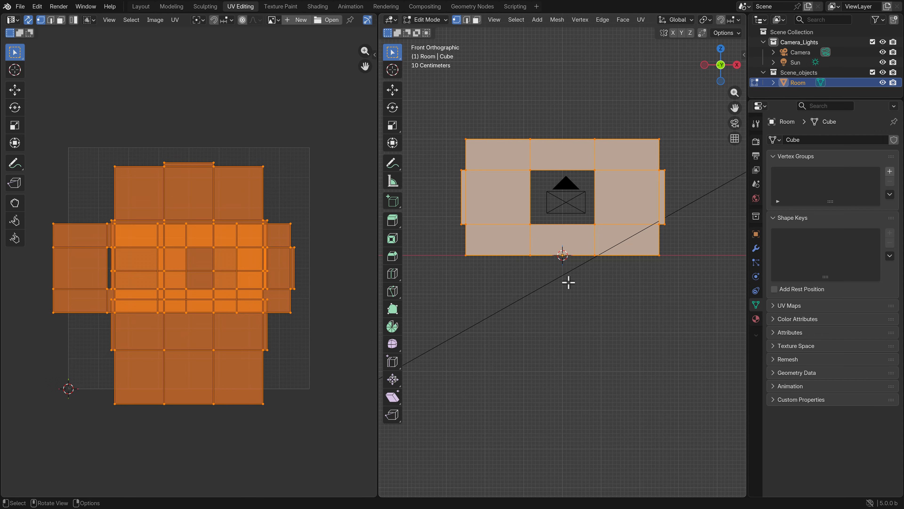
{"action": "left_click_drag", "start_coordinate": [688, 278], "coordinate": [432, 250]}
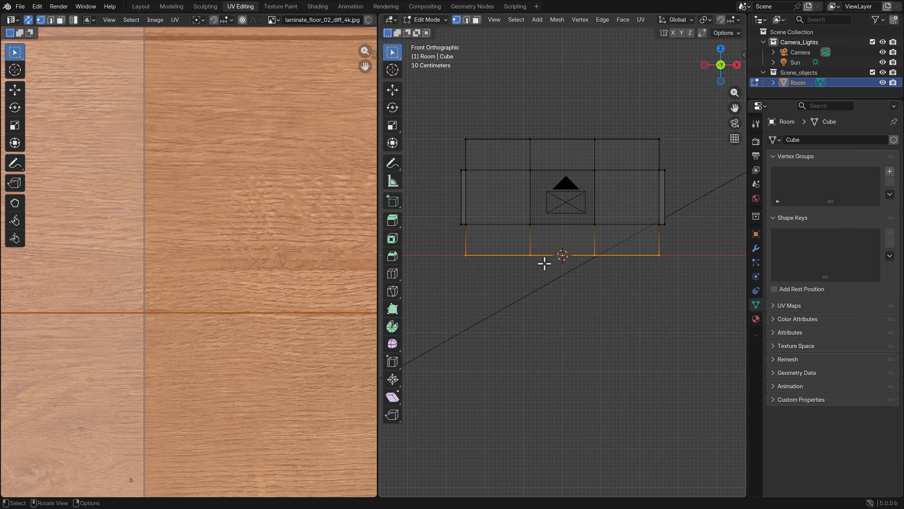
{"action": "key", "text": "Home"}
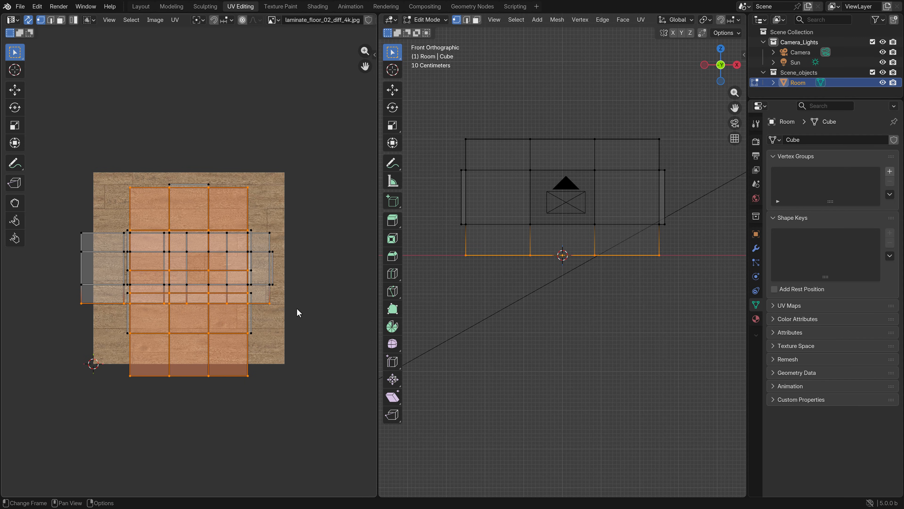
{"action": "left_click", "coordinate": [29, 20]}
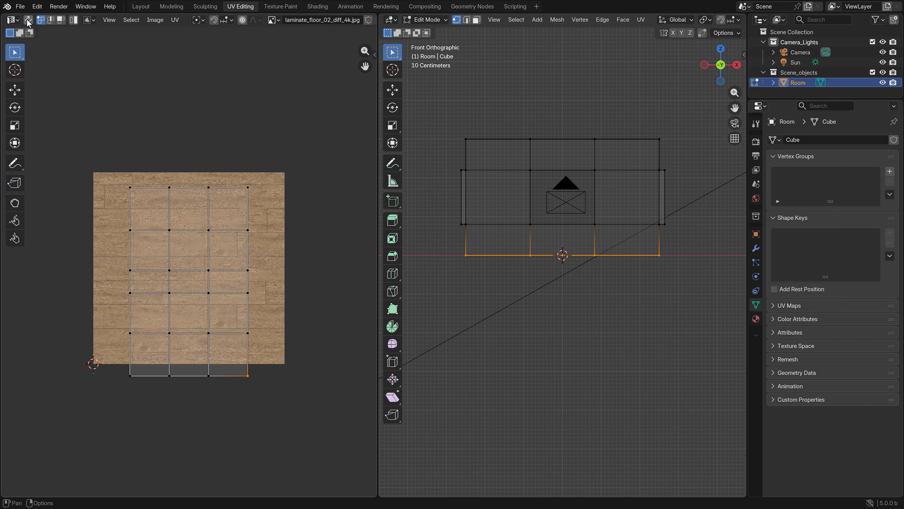
{"action": "left_click", "coordinate": [255, 290]}
{"action": "key", "text": "b"}
{"action": "left_click_drag", "start_coordinate": [274, 453], "coordinate": [76, 186]}
Show the room's floor in Material Preview shading and rotate the floor UVs 90° clockwise to turn the plank direction
{"action": "mouse_move", "coordinate": [527, 271]}
{"action": "middle_mouse_down"}
{"action": "mouse_move", "coordinate": [539, 269]}
{"action": "mouse_move", "coordinate": [596, 333]}
{"action": "middle_mouse_up"}
{"action": "key", "text": "z"}
{"action": "left_click", "coordinate": [604, 396]}
{"action": "scroll", "coordinate": [593, 331], "scroll_direction": "up", "scroll_amount": 4}
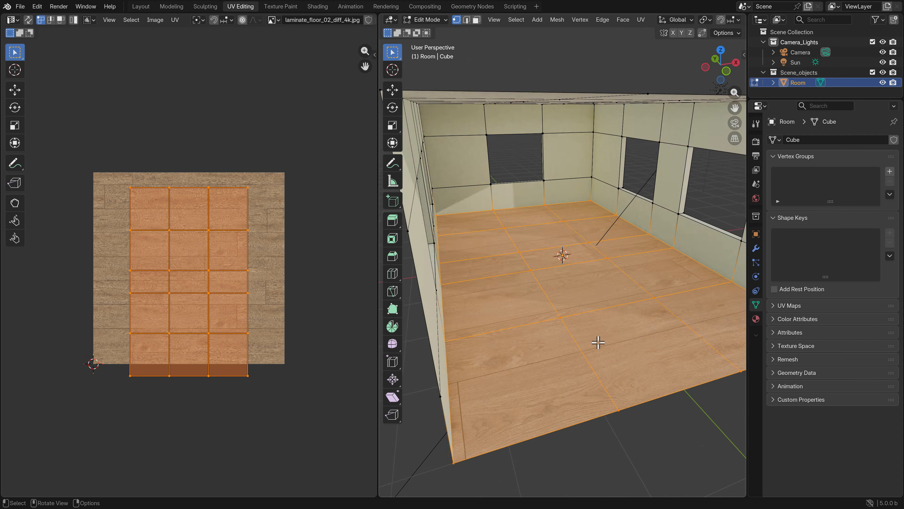
{"action": "key", "text": "r"}
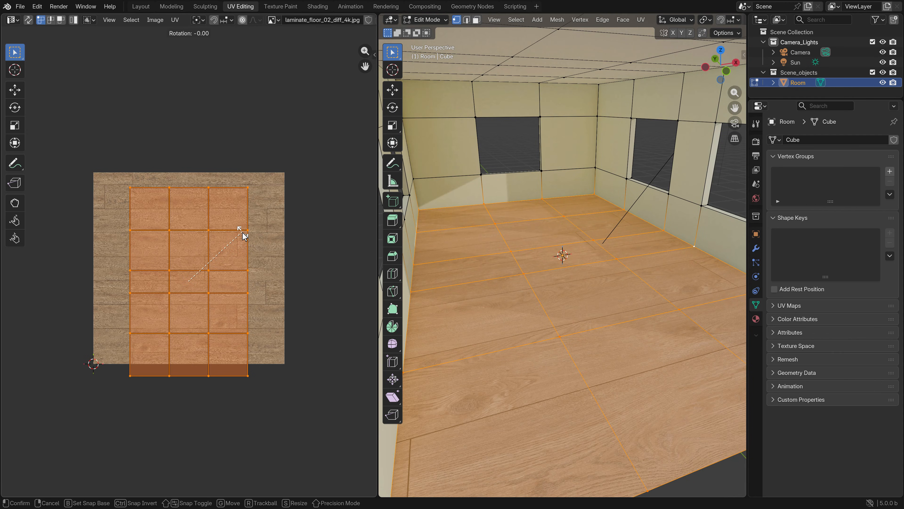
{"action": "right_click", "coordinate": [287, 245]}
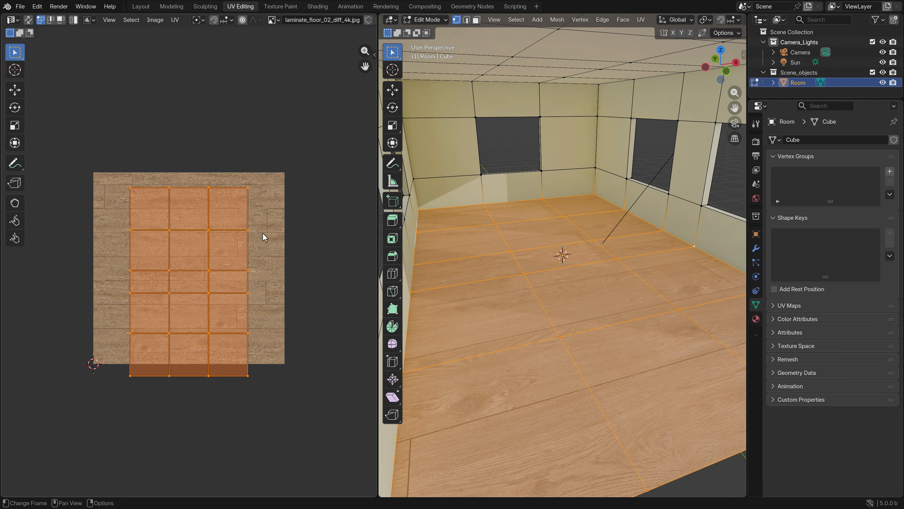
{"action": "key", "text": "r"}
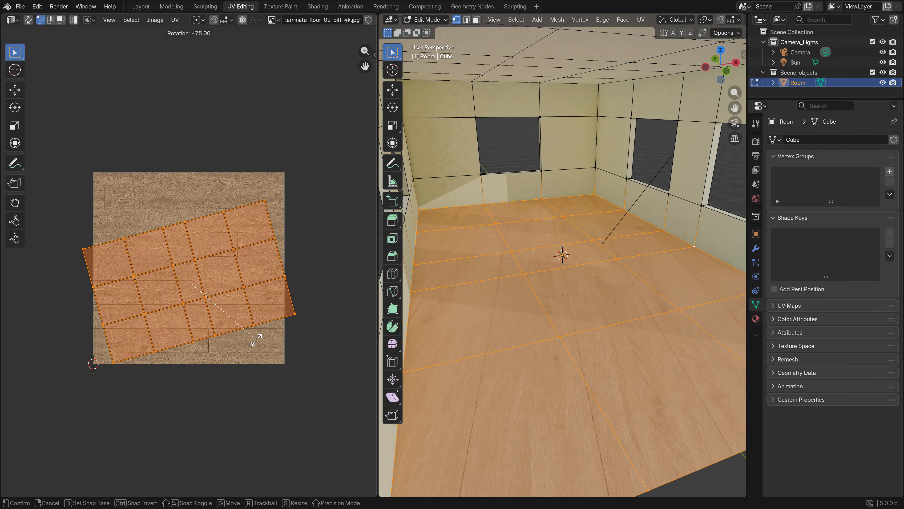
{"action": "left_click", "coordinate": [238, 354]}
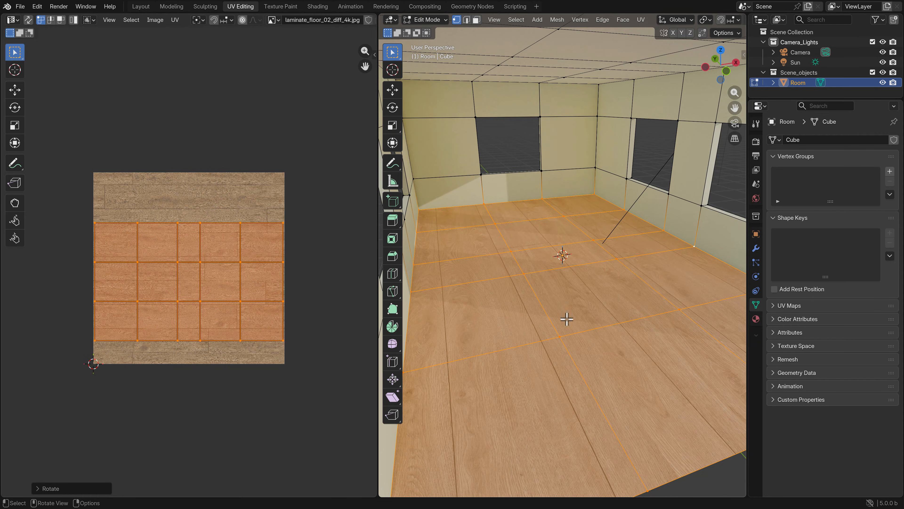
Scale up the floor UVs to about 3.3 times their size and check the plank size through the camera
{"action": "scroll", "coordinate": [188, 293], "scroll_direction": "down", "scroll_amount": 4}
{"action": "key", "text": "s"}
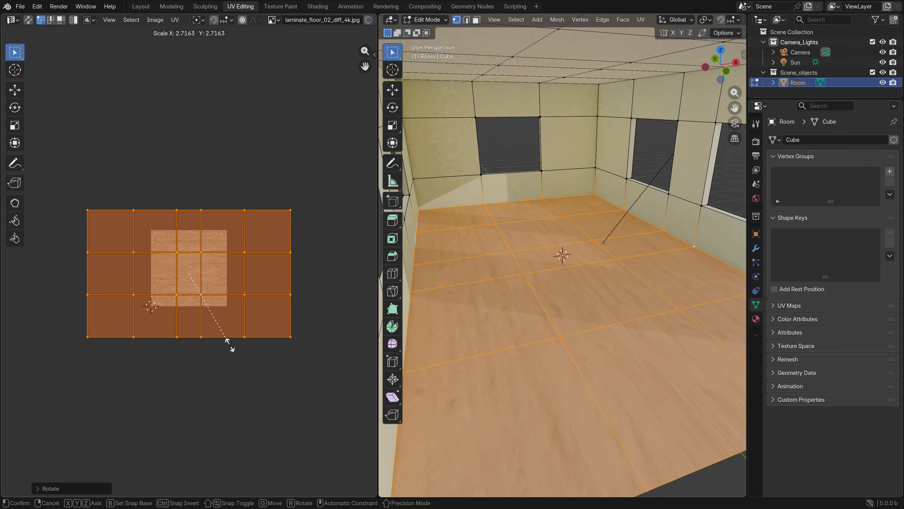
{"action": "left_click", "coordinate": [244, 360]}
{"action": "key", "text": "Tab"}
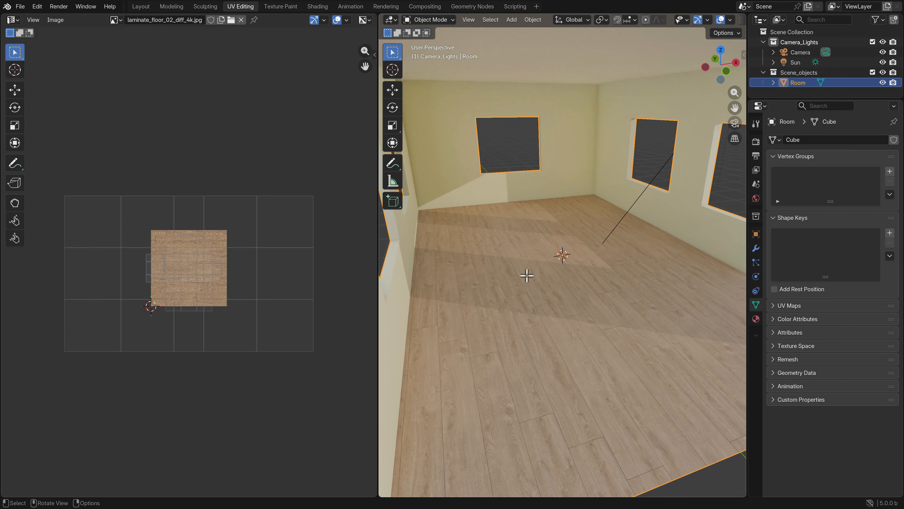
{"action": "key", "text": "KP_0"}
{"action": "scroll", "coordinate": [548, 277], "scroll_direction": "up", "scroll_amount": 3}
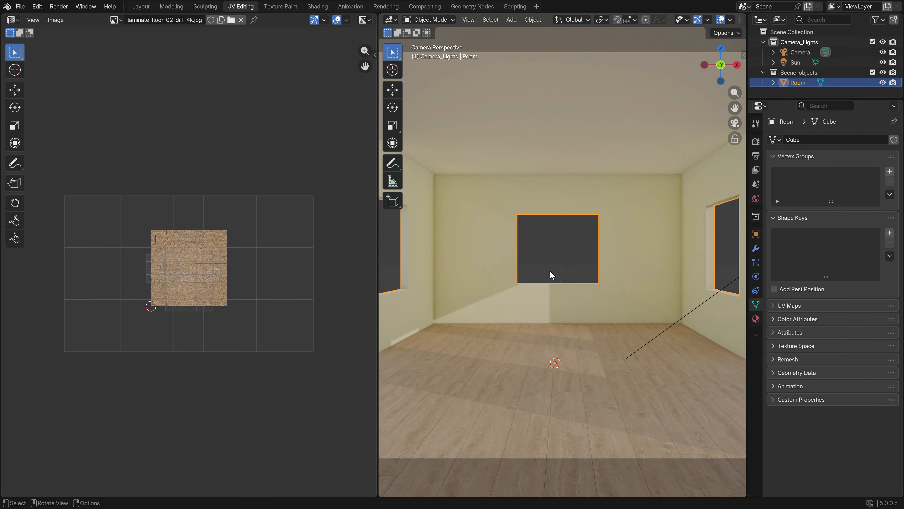
Enlarge the floor UVs slightly further, by a factor of about 1.085, and return to Object Mode
{"action": "key", "text": "Tab"}
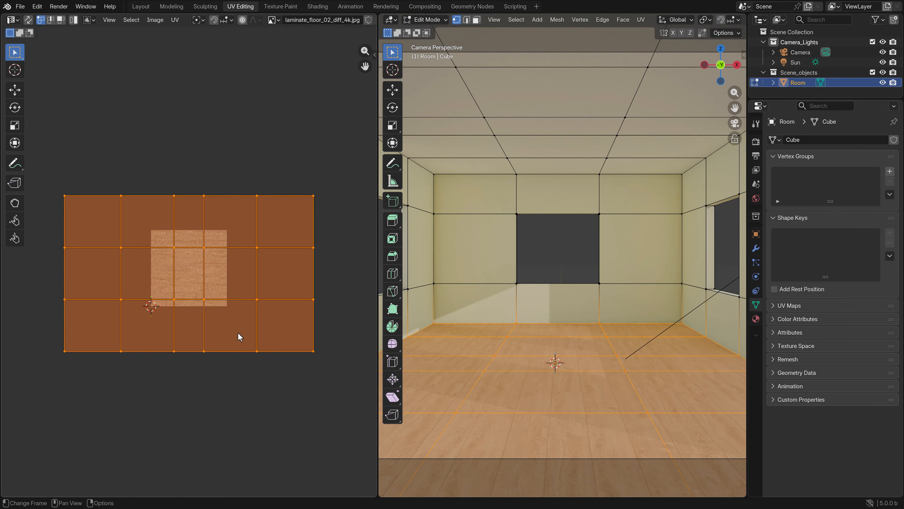
{"action": "key", "text": "s"}
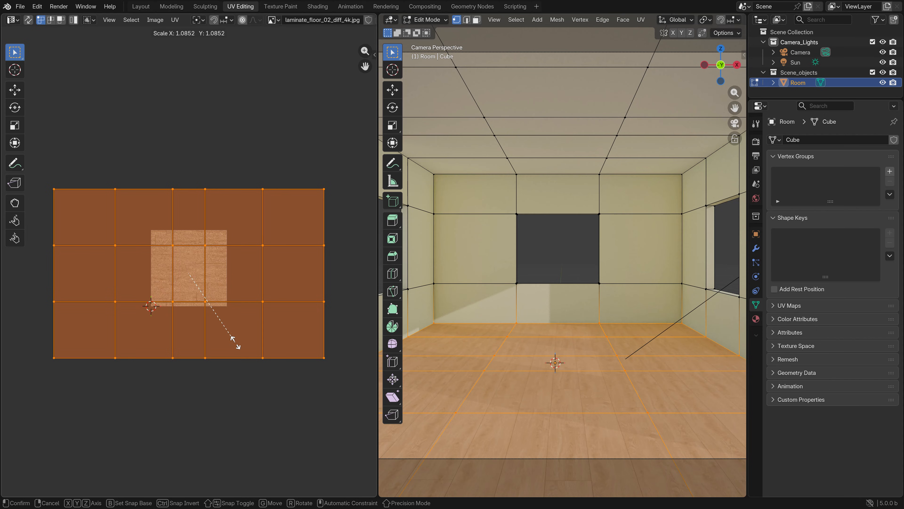
{"action": "left_click", "coordinate": [235, 344]}
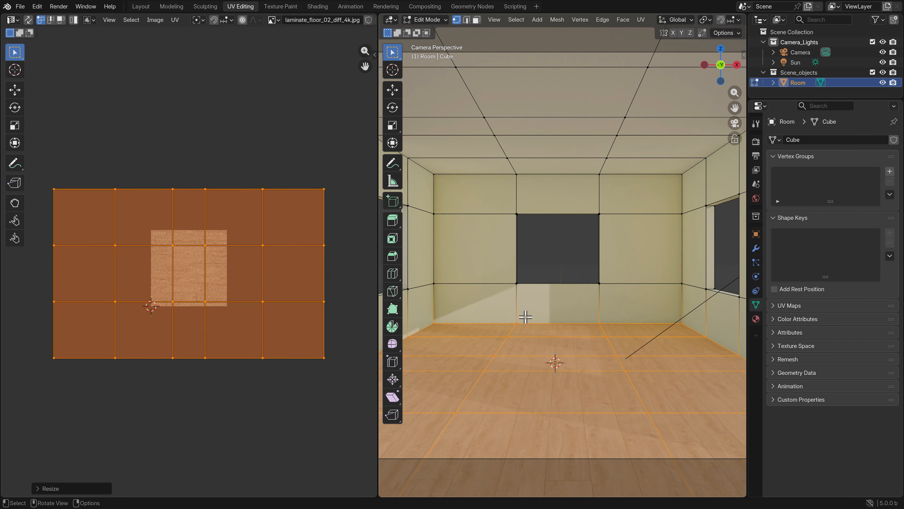
{"action": "scroll", "coordinate": [525, 317], "scroll_direction": "down", "scroll_amount": 2}
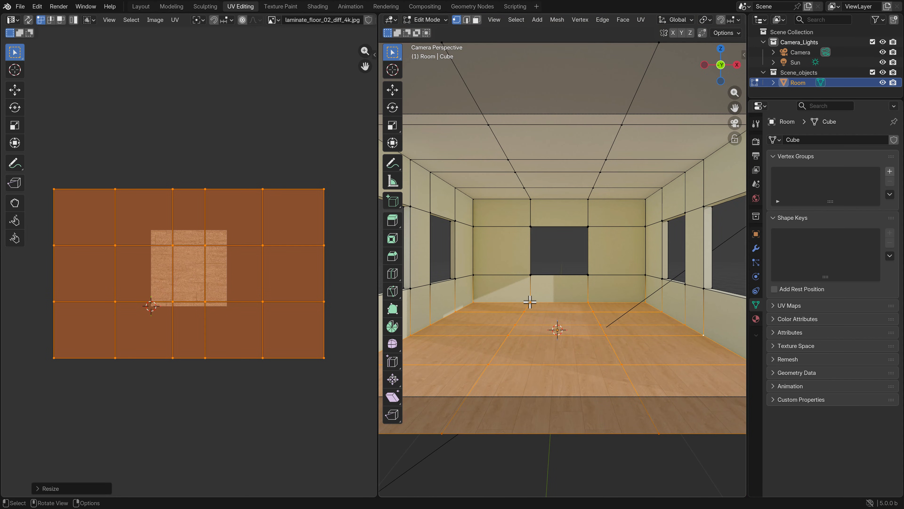
{"action": "key", "text": "Tab"}
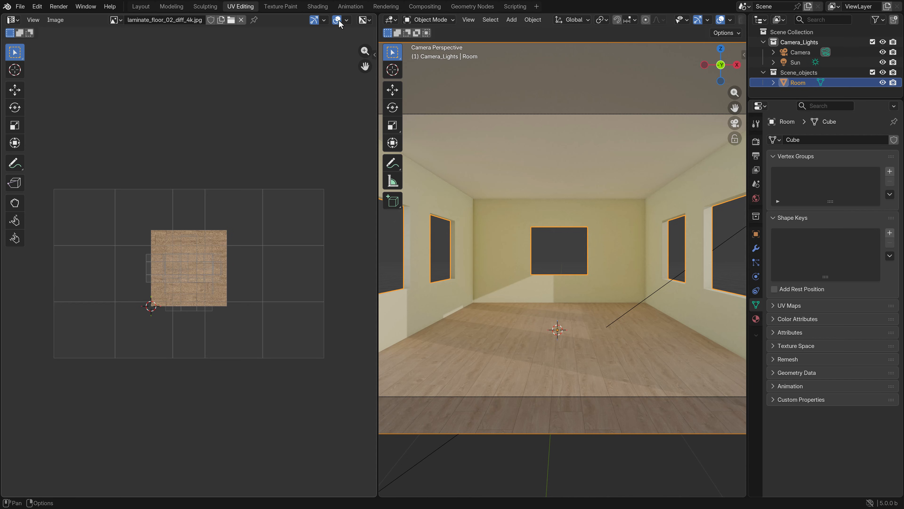
In the Shading workspace, move the laminate image texture node up and away from the Principled BSDF
{"action": "left_click", "coordinate": [318, 6]}
{"action": "scroll", "coordinate": [400, 380], "scroll_direction": "down", "scroll_amount": 2}
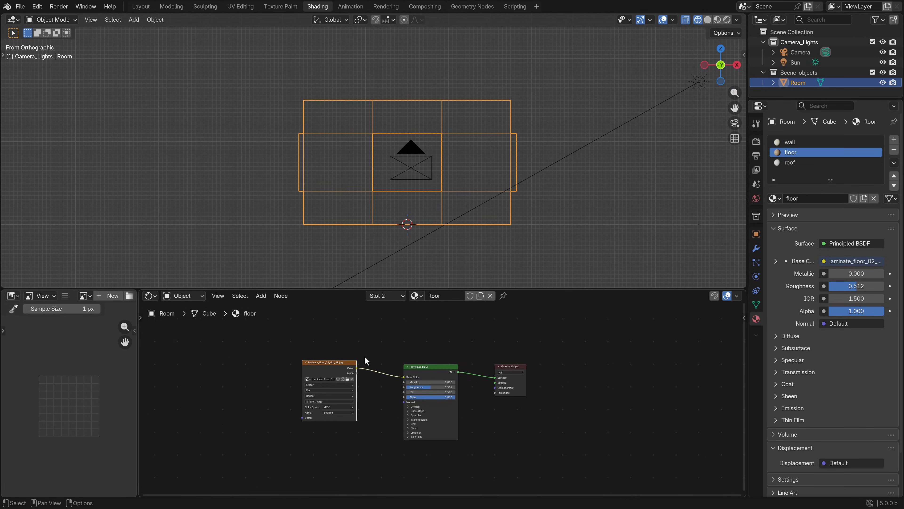
{"action": "middle_click_drag", "start_coordinate": [363, 356], "coordinate": [388, 384]}
{"action": "left_click", "coordinate": [364, 391]}
{"action": "left_click_drag", "start_coordinate": [361, 390], "coordinate": [333, 335]}
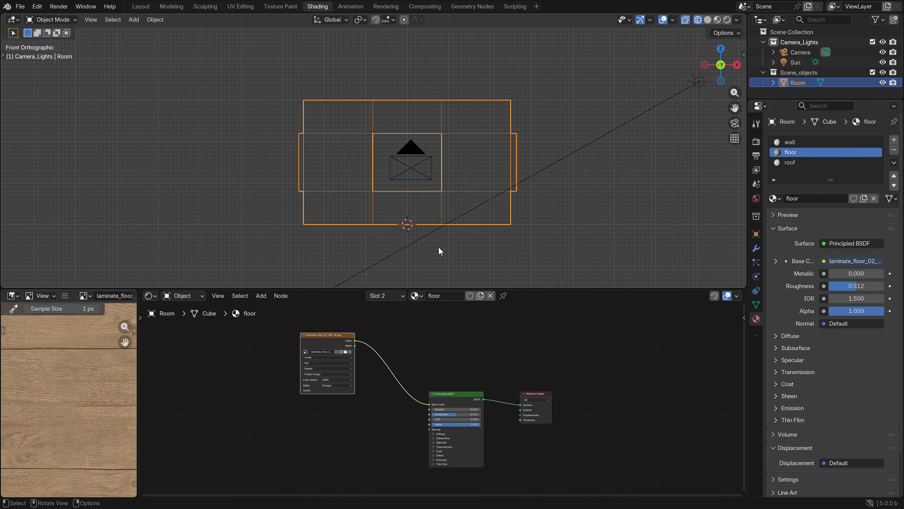
View the room through the camera in Rendered shading to examine the lit laminate floor
{"action": "key", "text": "KP_0"}
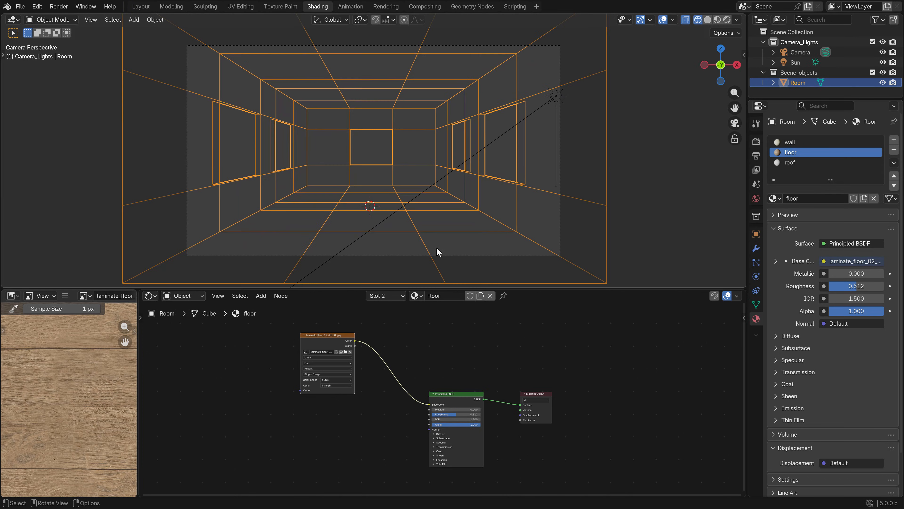
{"action": "scroll", "coordinate": [405, 226], "scroll_direction": "up", "scroll_amount": 3}
{"action": "key", "text": "z"}
{"action": "left_click", "coordinate": [403, 170]}
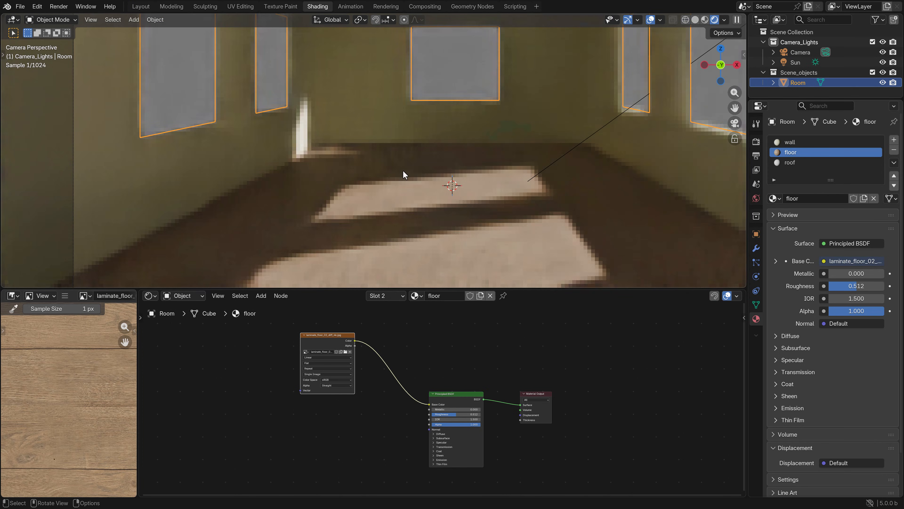
Try a roughness of 1.000 on the floor material while viewing the planks up close, and bring it back to about 0.516
{"action": "scroll", "coordinate": [444, 184], "scroll_direction": "up", "scroll_amount": 4}
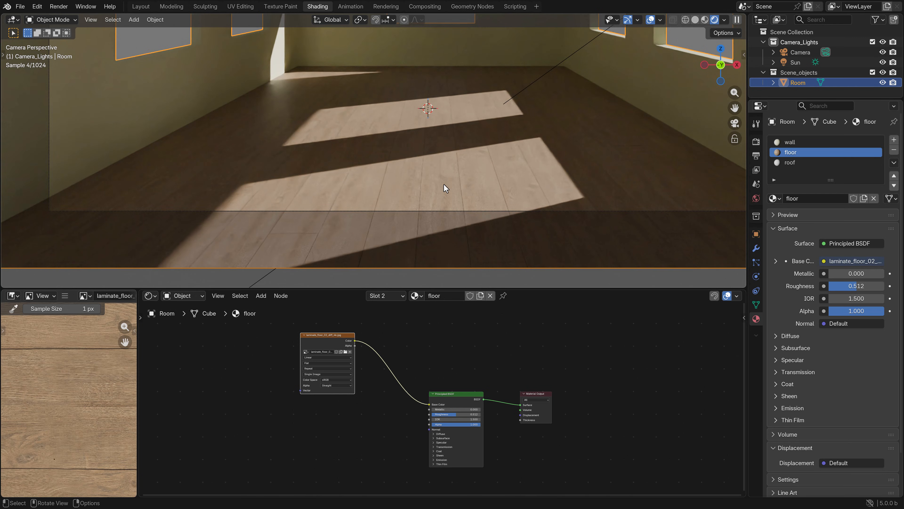
{"action": "scroll", "coordinate": [444, 183], "scroll_direction": "up", "scroll_amount": 3}
{"action": "scroll", "coordinate": [472, 422], "scroll_direction": "up", "scroll_amount": 2}
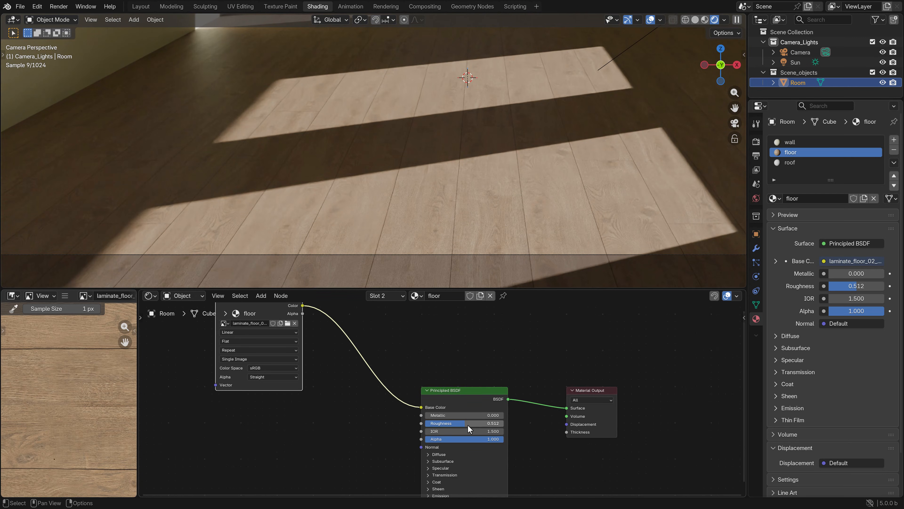
{"action": "left_click_drag", "start_coordinate": [446, 424], "coordinate": [504, 424]}
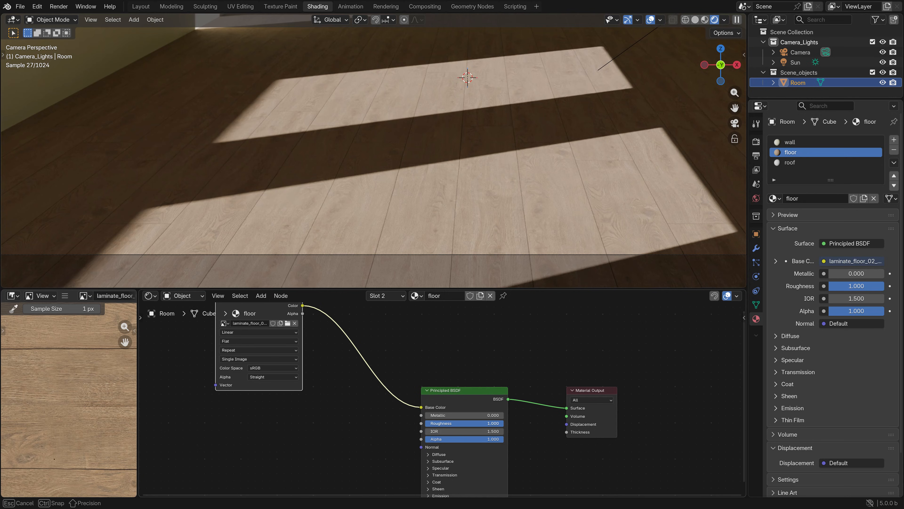
{"action": "left_click_drag", "start_coordinate": [504, 424], "coordinate": [465, 424]}
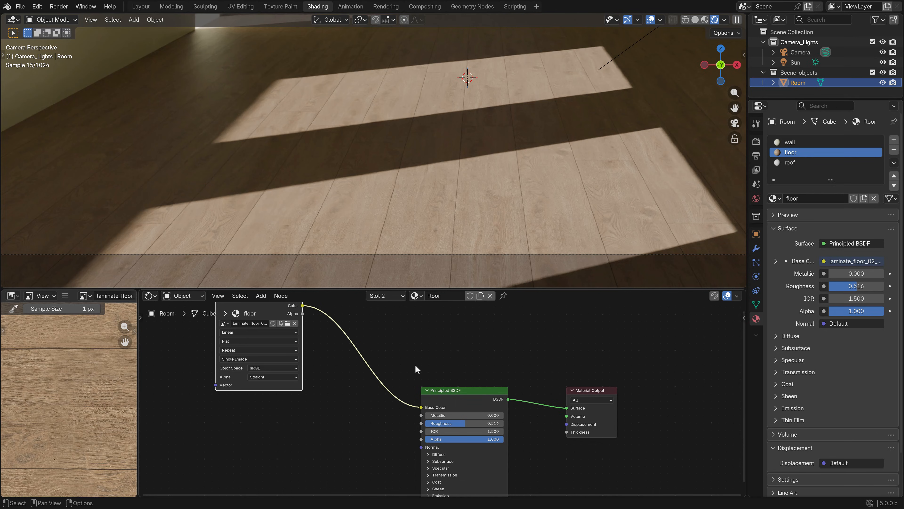
Switch the viewport to Solid shading and duplicate the laminate color texture node, placing the copy directly below the original
{"action": "scroll", "coordinate": [341, 397], "scroll_direction": "down", "scroll_amount": 2}
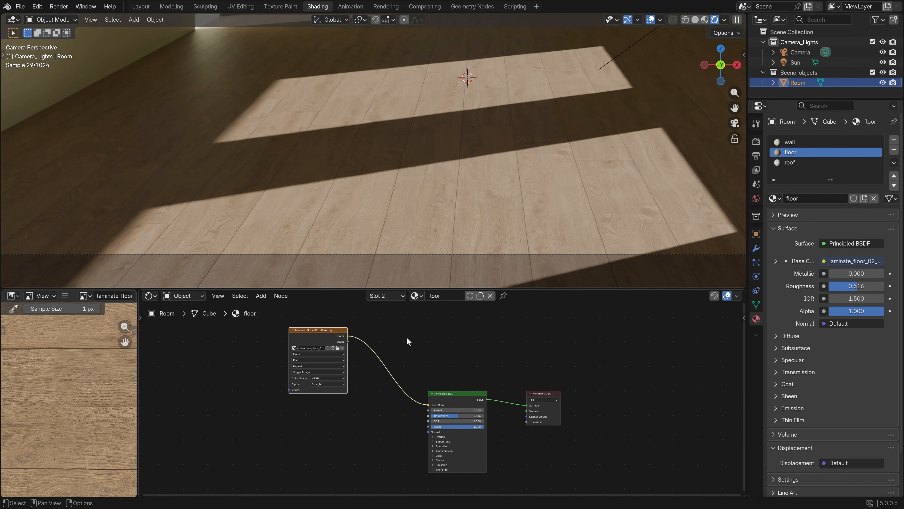
{"action": "key", "text": "z"}
{"action": "left_click", "coordinate": [398, 225]}
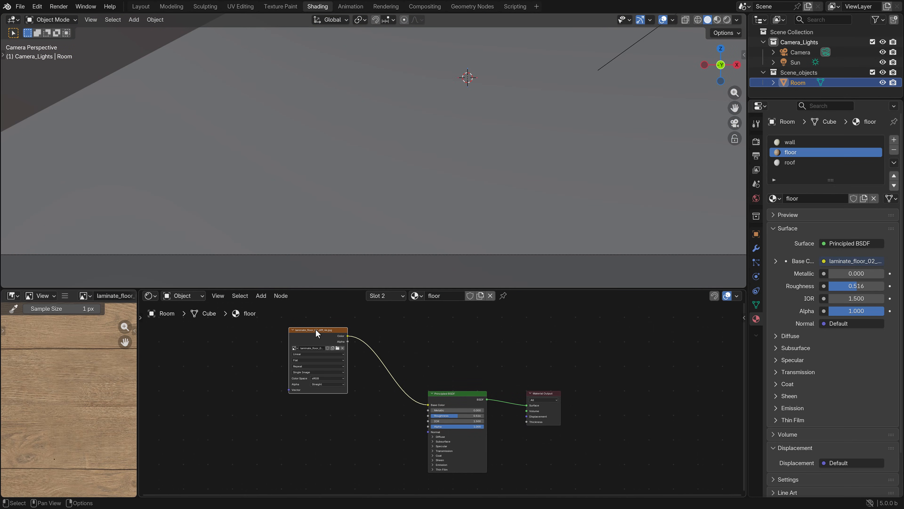
{"action": "scroll", "coordinate": [345, 336], "scroll_direction": "down", "scroll_amount": 1}
{"action": "key", "text": "shift+d"}
{"action": "left_click", "coordinate": [344, 395]}
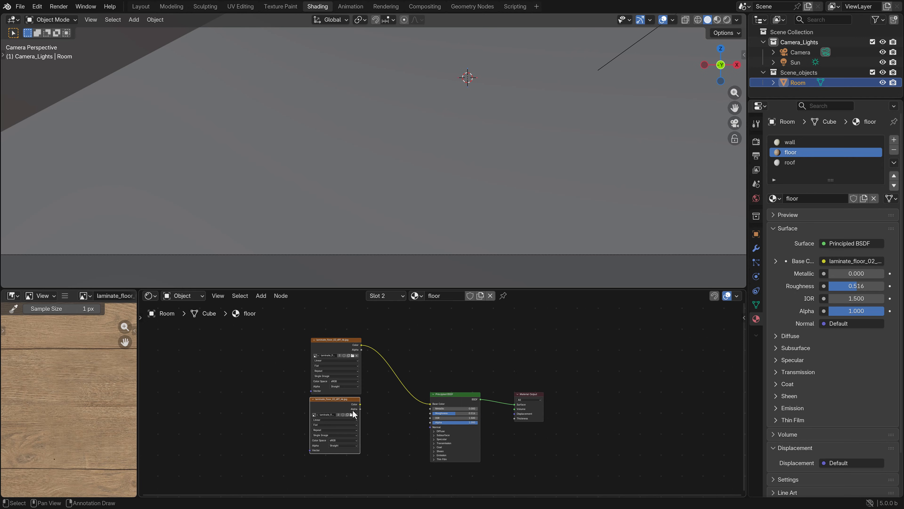
Load laminate_floor_02_rough_4k.jpg into the duplicated image texture node
{"action": "left_click", "coordinate": [351, 414]}
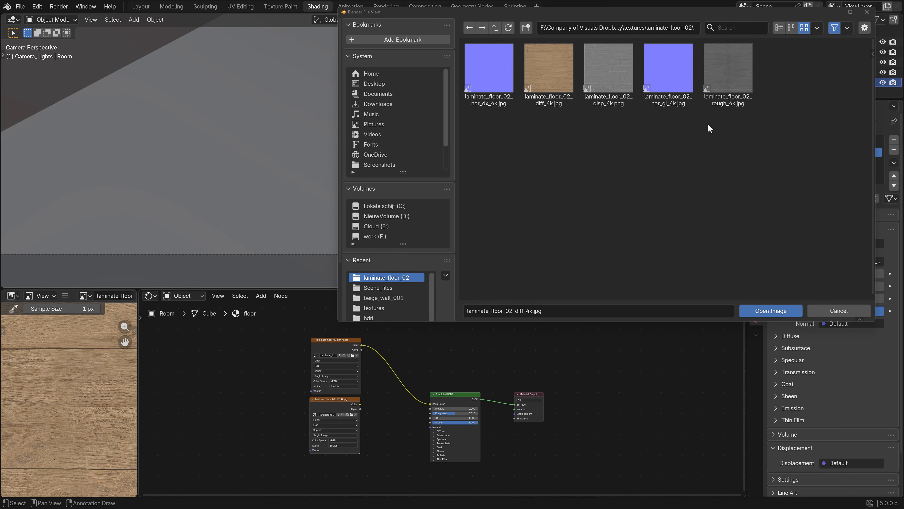
{"action": "left_click", "coordinate": [723, 89]}
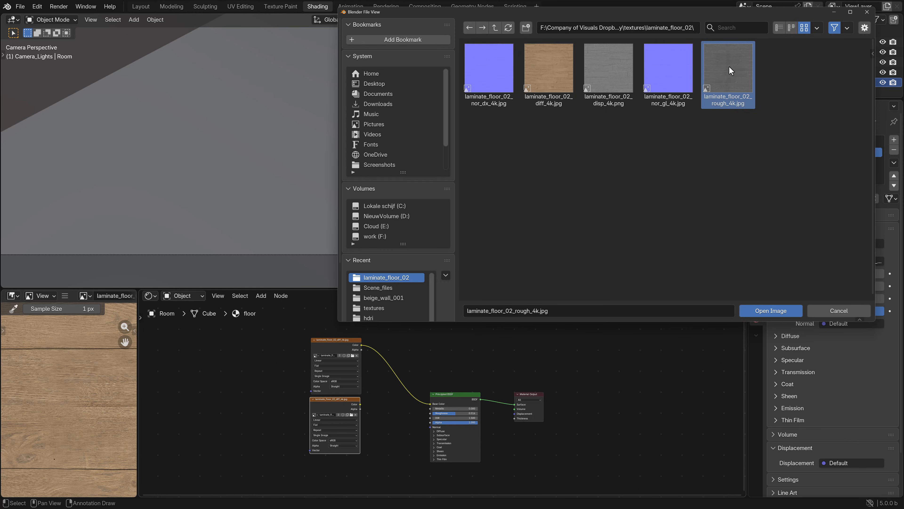
{"action": "mouse_move", "coordinate": [729, 66]}
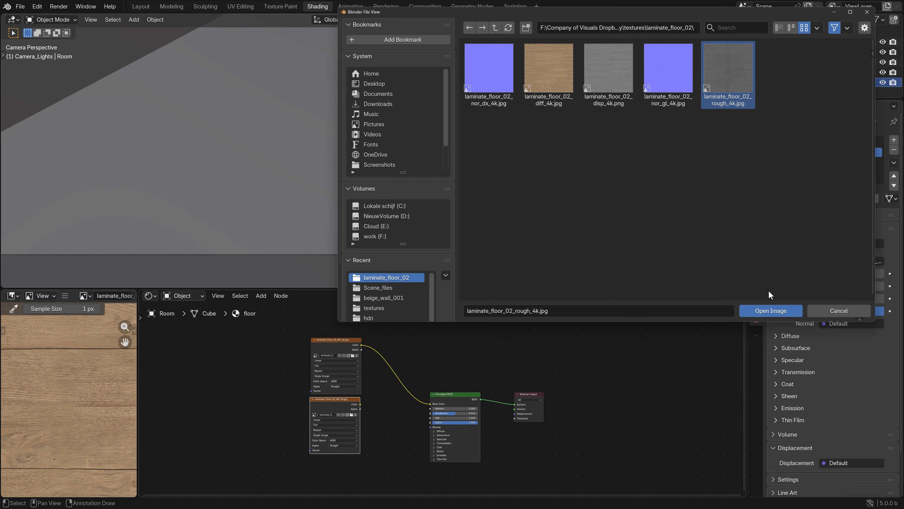
{"action": "left_click", "coordinate": [771, 310]}
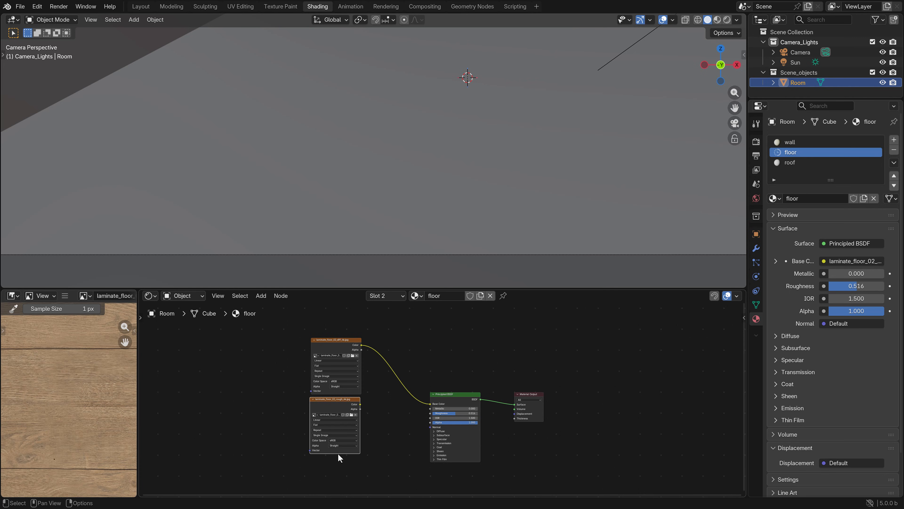
Connect the roughness image's Color output to the Principled BSDF Roughness input and set its color space to Non-Color
{"action": "scroll", "coordinate": [332, 452], "scroll_direction": "up", "scroll_amount": 2}
{"action": "left_click_drag", "start_coordinate": [322, 406], "coordinate": [424, 420]}
{"action": "middle_click_drag", "start_coordinate": [349, 434], "coordinate": [395, 392]}
{"action": "scroll", "coordinate": [396, 392], "scroll_direction": "up", "scroll_amount": 2}
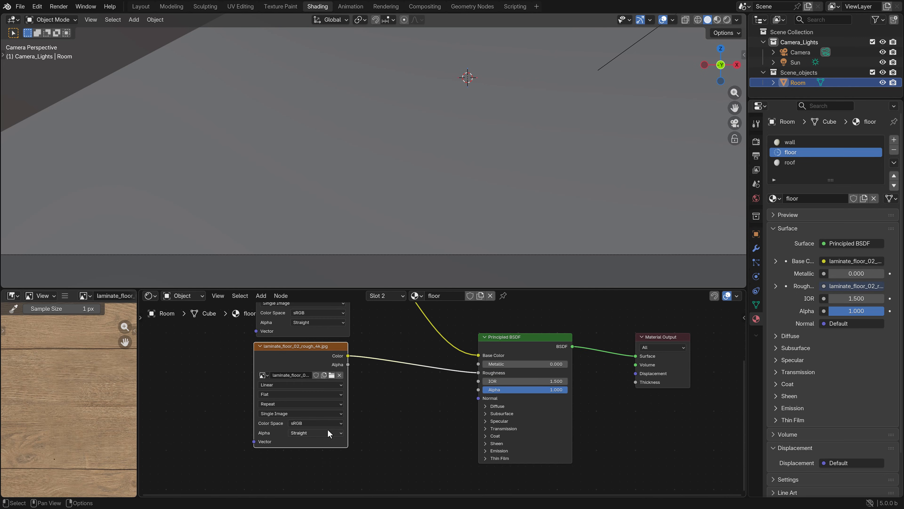
{"action": "left_click", "coordinate": [301, 423]}
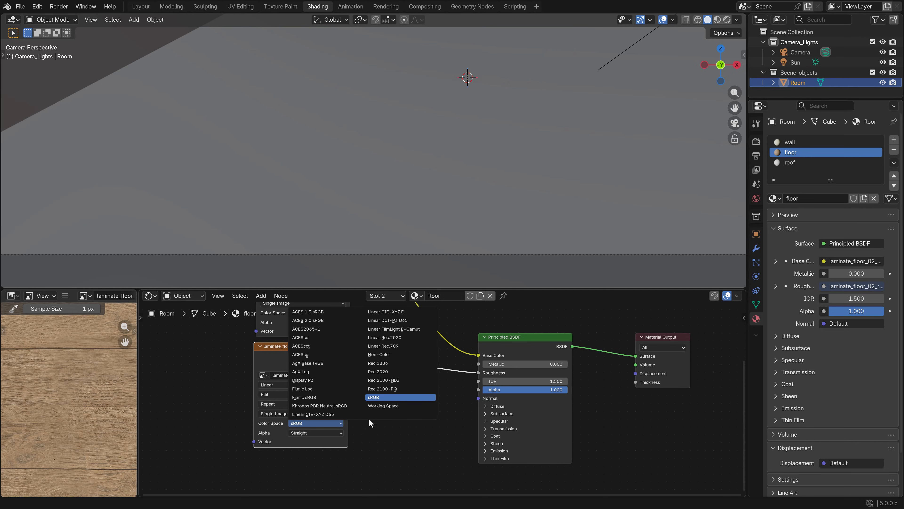
{"action": "left_click", "coordinate": [390, 356]}
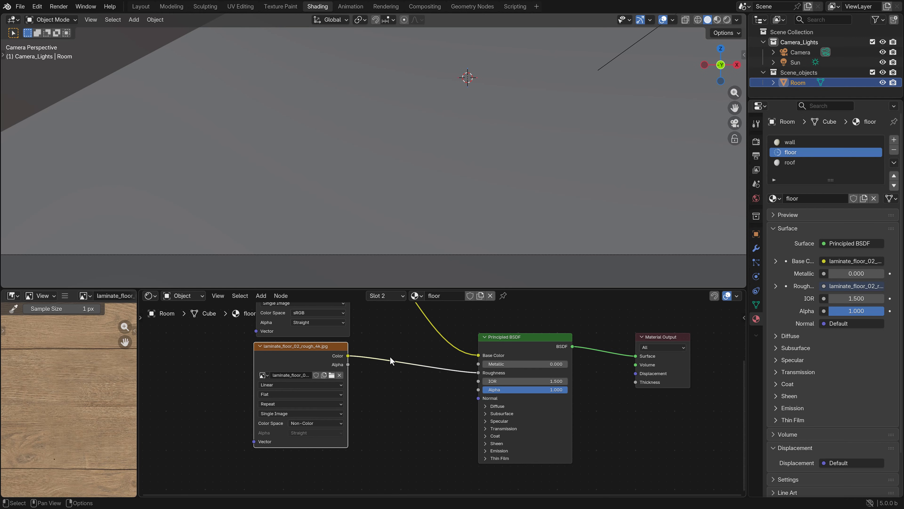
View the room in Rendered shading to examine how the roughness map affects the floor's reflections
{"action": "scroll", "coordinate": [413, 220], "scroll_direction": "down", "scroll_amount": 3}
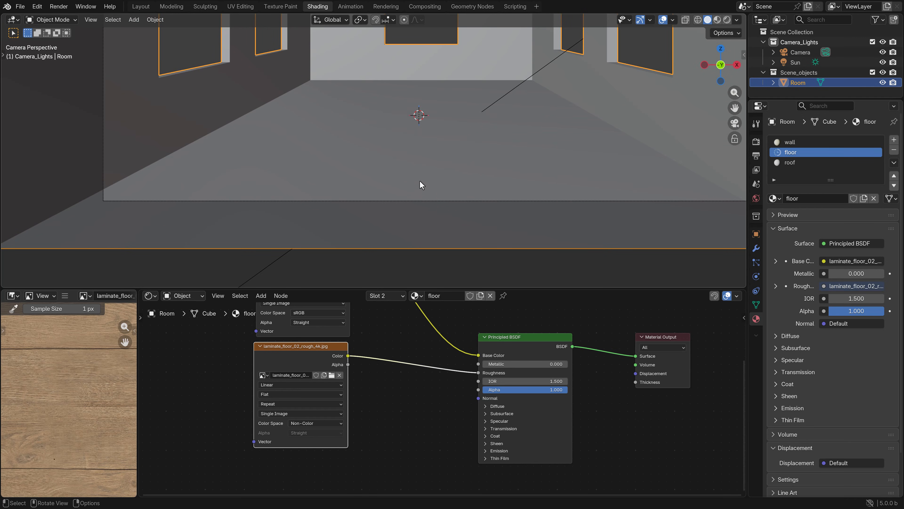
{"action": "mouse_move", "coordinate": [422, 156]}
{"action": "middle_mouse_down", "text": "shift"}
{"action": "mouse_move", "coordinate": [409, 179]}
{"action": "mouse_move", "coordinate": [448, 85]}
{"action": "mouse_move", "coordinate": [424, 128]}
{"action": "middle_mouse_up", "text": "shift"}
{"action": "scroll", "coordinate": [413, 198], "scroll_direction": "up", "scroll_amount": 3}
{"action": "key", "text": "z"}
{"action": "left_click", "coordinate": [411, 167]}
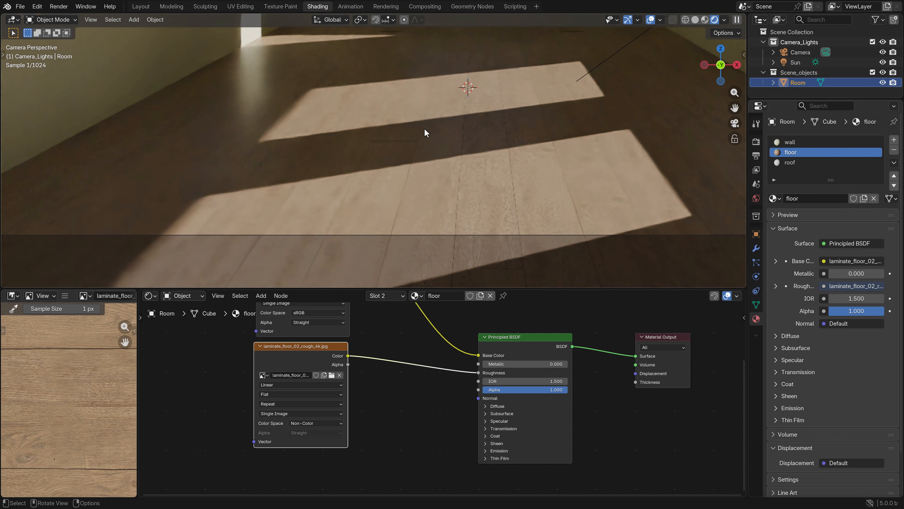
{"action": "scroll", "coordinate": [425, 129], "scroll_direction": "down", "scroll_amount": 4}
{"action": "scroll", "coordinate": [438, 188], "scroll_direction": "up", "scroll_amount": 5}
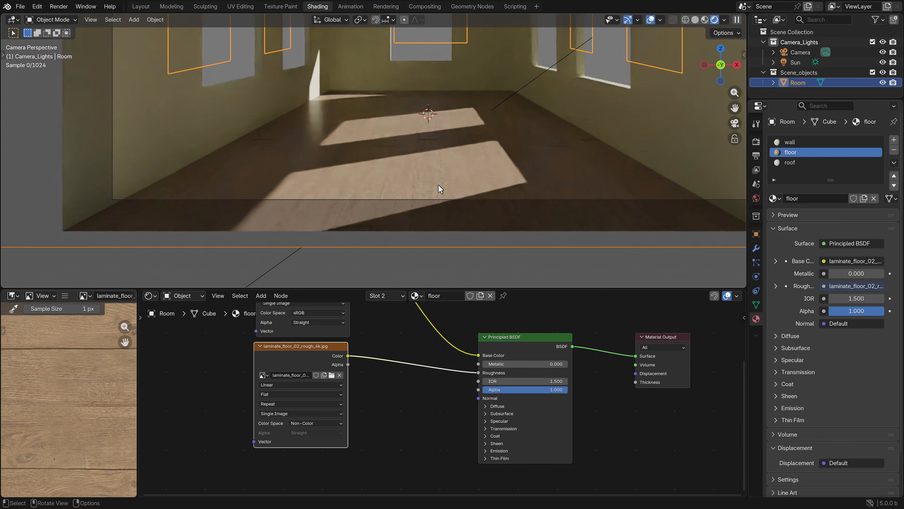
{"action": "middle_click_drag", "start_coordinate": [430, 196], "coordinate": [320, 167], "text": "shift"}
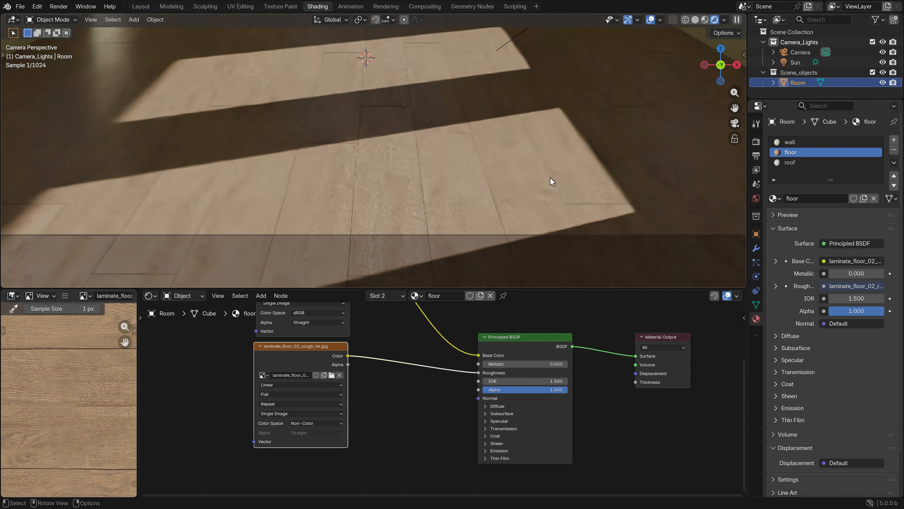
Disconnect the roughness map from the Principled BSDF and reconnect it to compare the planks up close
{"action": "scroll", "coordinate": [554, 178], "scroll_direction": "up", "scroll_amount": 7}
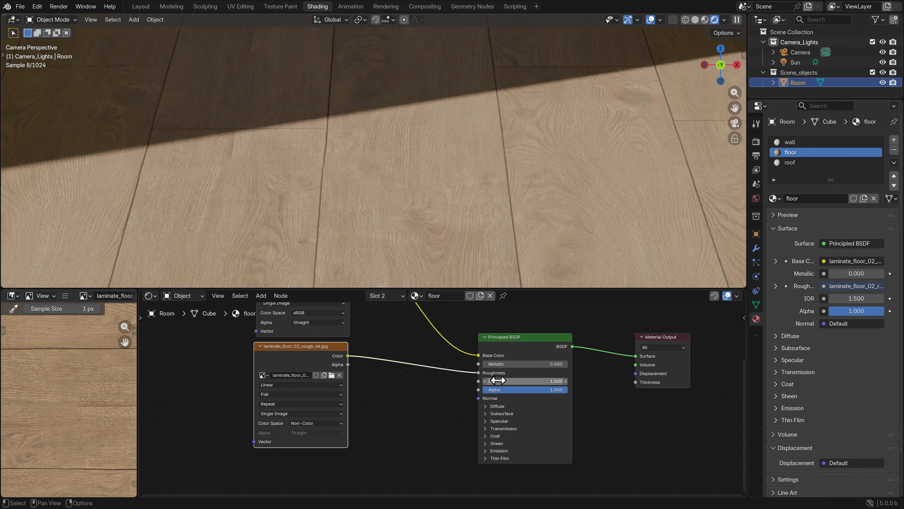
{"action": "left_click_drag", "start_coordinate": [479, 373], "coordinate": [457, 384]}
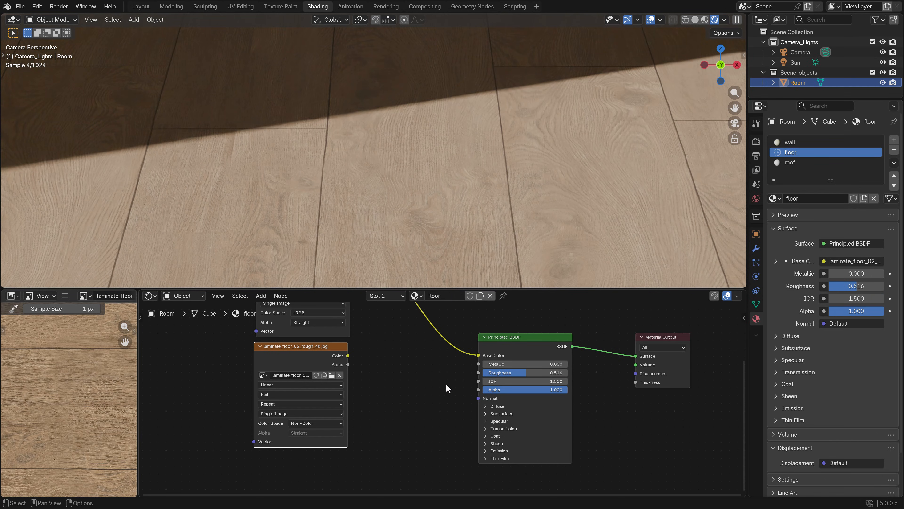
{"action": "left_click_drag", "start_coordinate": [348, 355], "coordinate": [478, 373]}
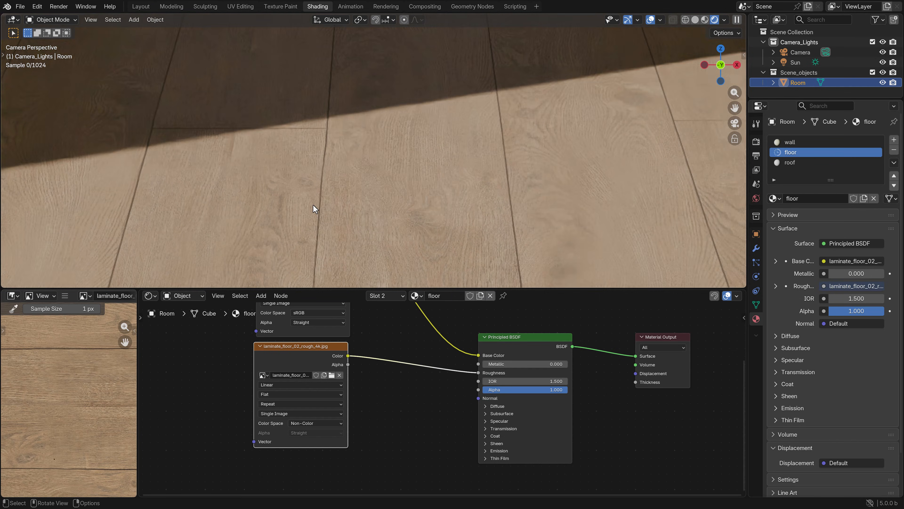
Return the viewport to Solid shading and duplicate the roughness texture node, placing the copy below it
{"action": "scroll", "coordinate": [313, 205], "scroll_direction": "down", "scroll_amount": 2}
{"action": "key", "text": "z"}
{"action": "left_click", "coordinate": [350, 209]}
{"action": "scroll", "coordinate": [395, 196], "scroll_direction": "down", "scroll_amount": 5}
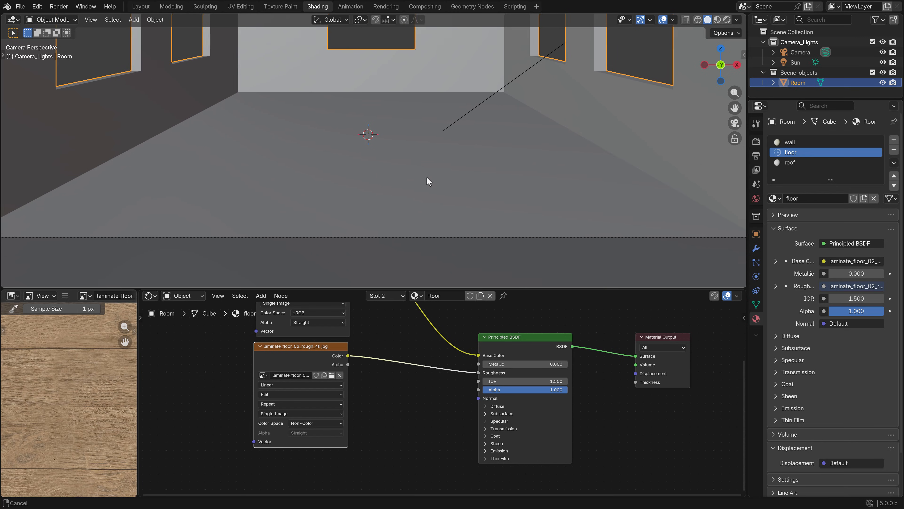
{"action": "scroll", "coordinate": [442, 402], "scroll_direction": "down", "scroll_amount": 3}
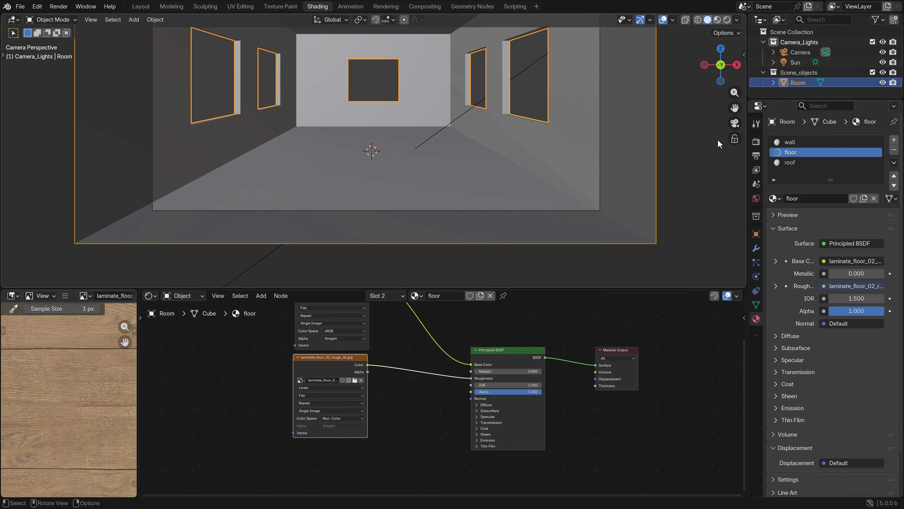
{"action": "scroll", "coordinate": [423, 420], "scroll_direction": "down", "scroll_amount": 2}
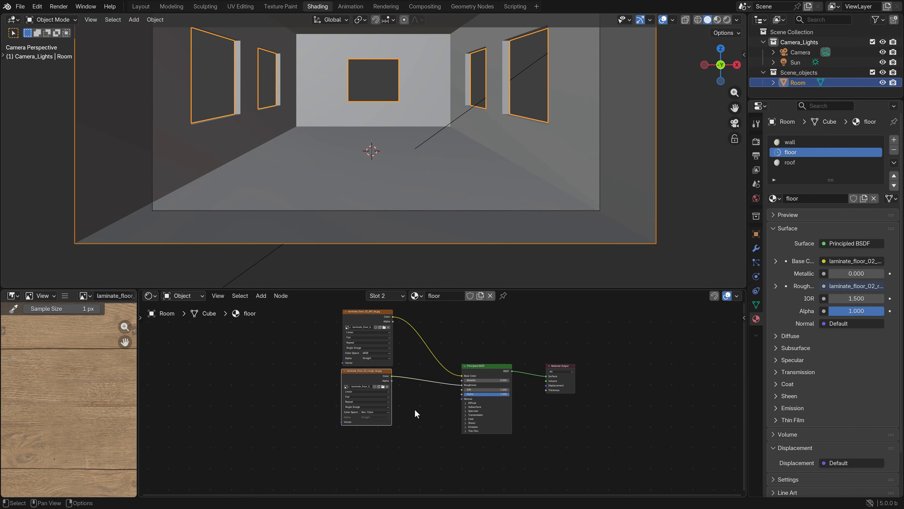
{"action": "left_click", "coordinate": [357, 383]}
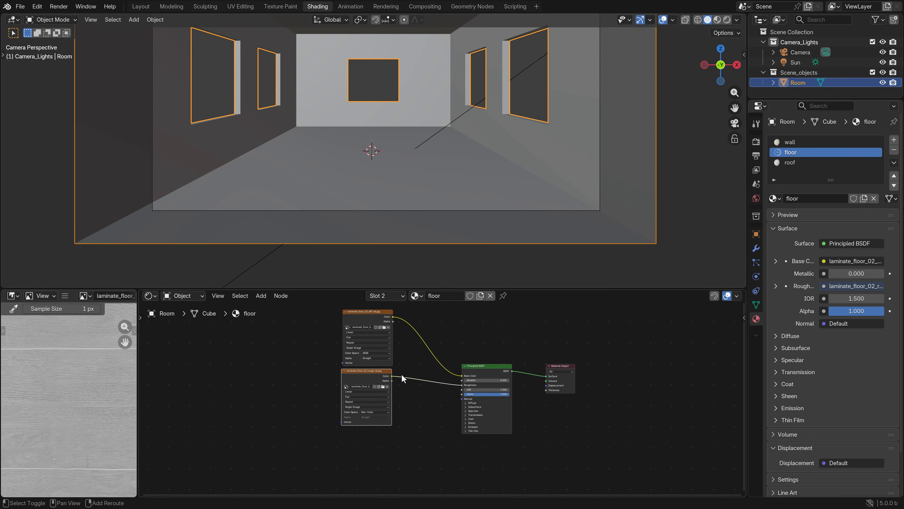
{"action": "key", "text": "shift+d"}
{"action": "left_click", "coordinate": [356, 434]}
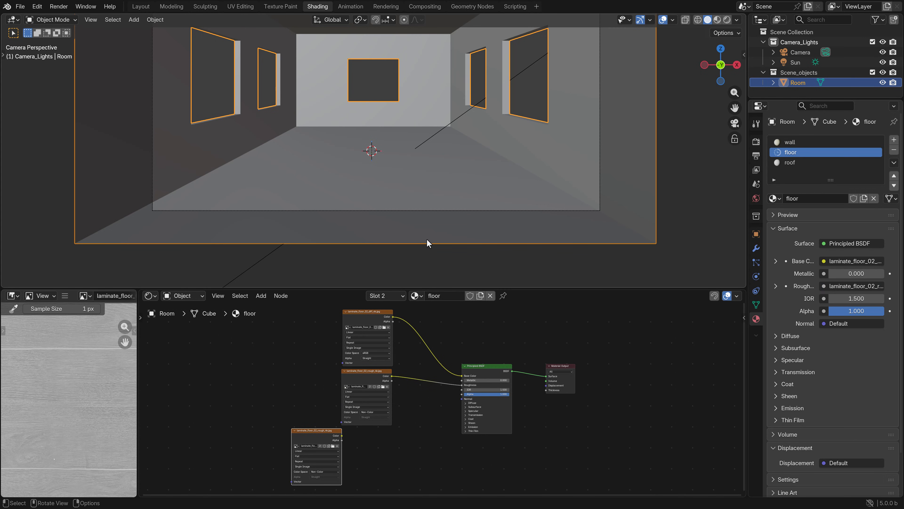
Switch the viewport to Material Preview and examine the surface detail of the floor planks up close
{"action": "key", "text": "z"}
{"action": "left_click", "coordinate": [394, 249]}
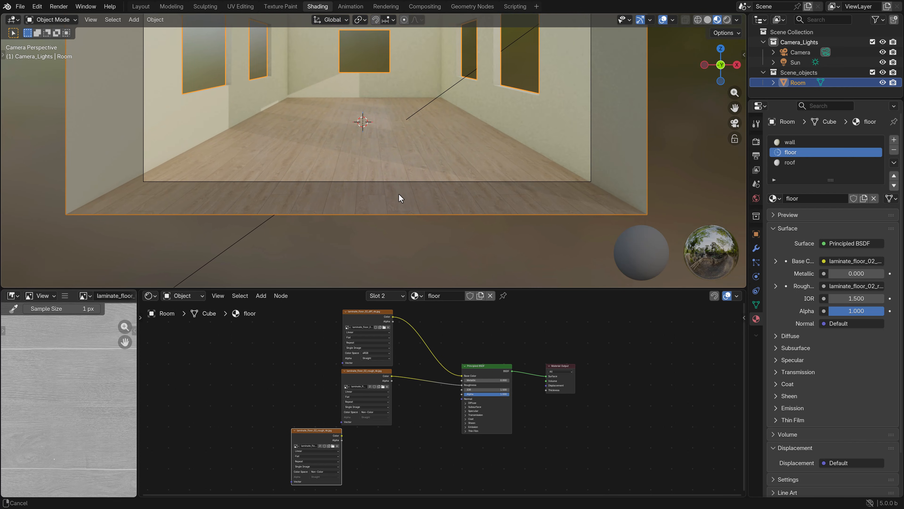
{"action": "scroll", "coordinate": [398, 192], "scroll_direction": "up", "scroll_amount": 8}
{"action": "middle_click_drag", "start_coordinate": [428, 171], "coordinate": [362, 186], "text": "shift"}
{"action": "scroll", "coordinate": [362, 187], "scroll_direction": "up", "scroll_amount": 4}
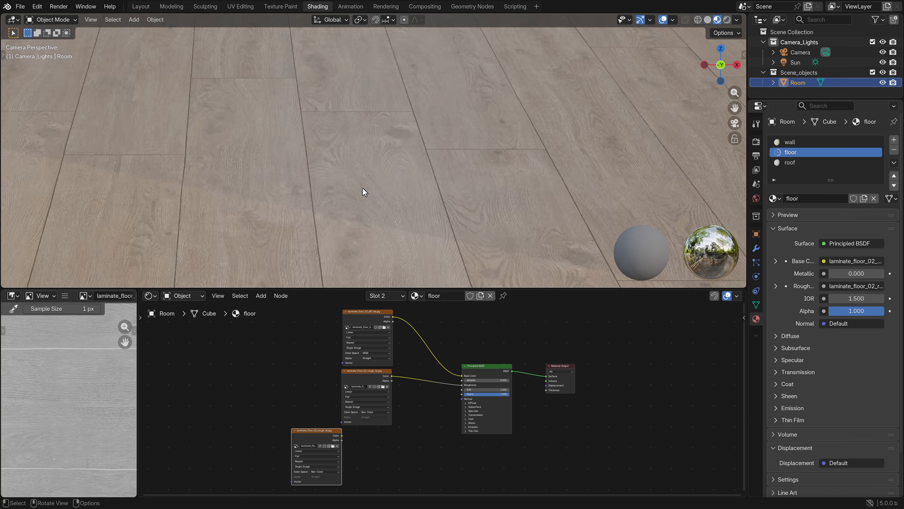
{"action": "scroll", "coordinate": [362, 193], "scroll_direction": "down", "scroll_amount": 8}
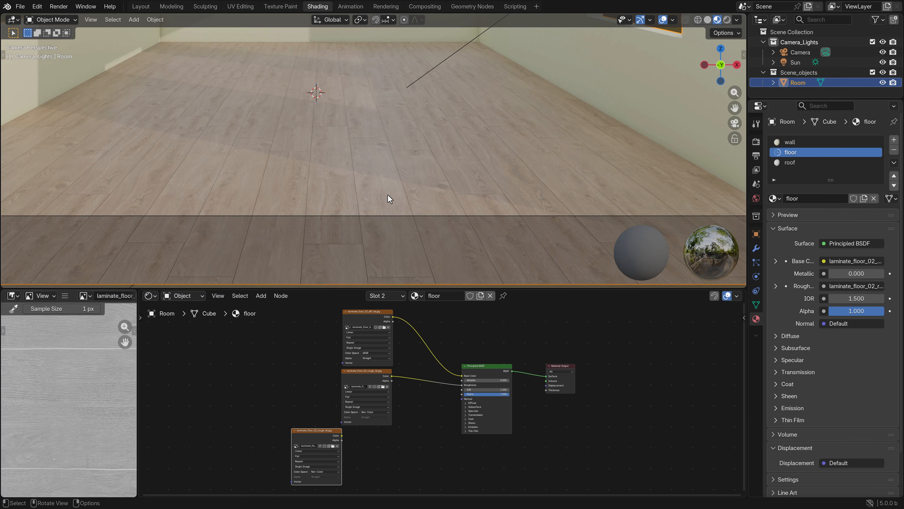
{"action": "scroll", "coordinate": [388, 195], "scroll_direction": "up", "scroll_amount": 6}
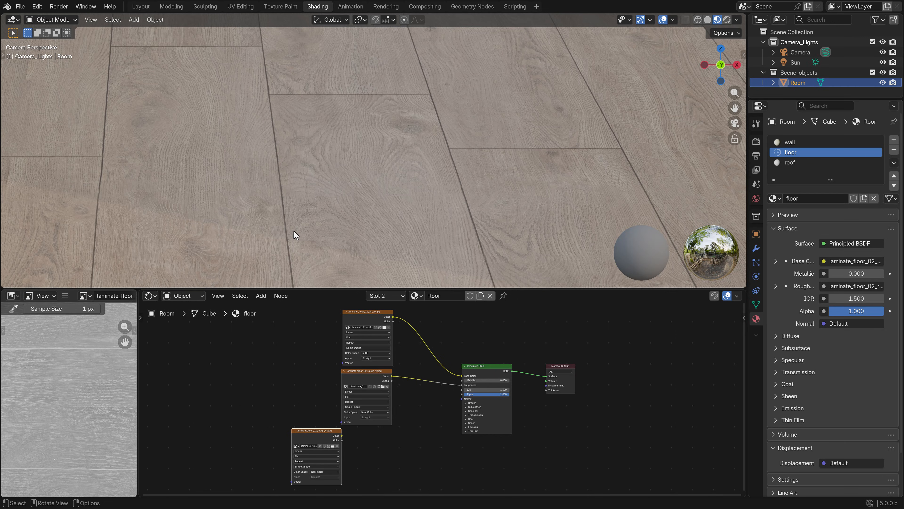
{"action": "scroll", "coordinate": [293, 230], "scroll_direction": "down", "scroll_amount": 2}
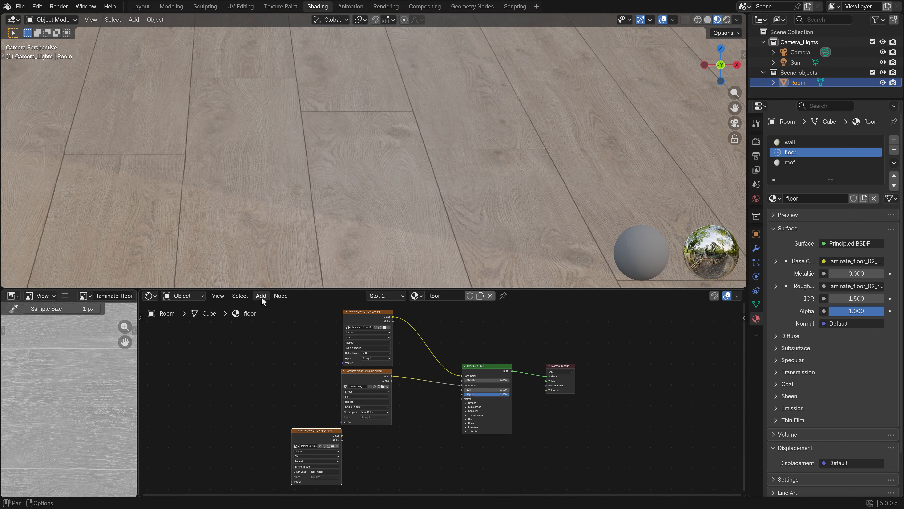
Move the newly duplicated texture node further down and add a Normal Map node beside it
{"action": "middle_click_drag", "start_coordinate": [333, 444], "coordinate": [307, 406]}
{"action": "left_click_drag", "start_coordinate": [292, 398], "coordinate": [386, 409]}
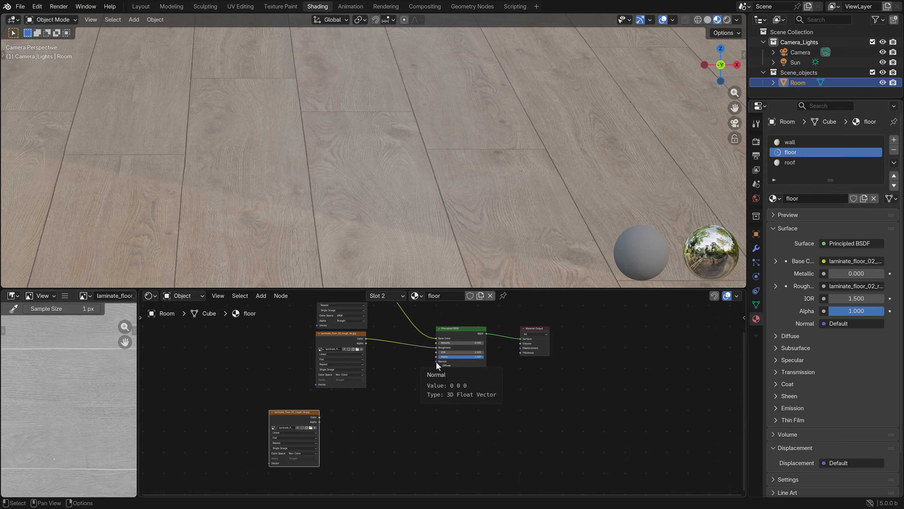
{"action": "left_click", "coordinate": [257, 296]}
{"action": "mouse_move", "coordinate": [278, 340]}
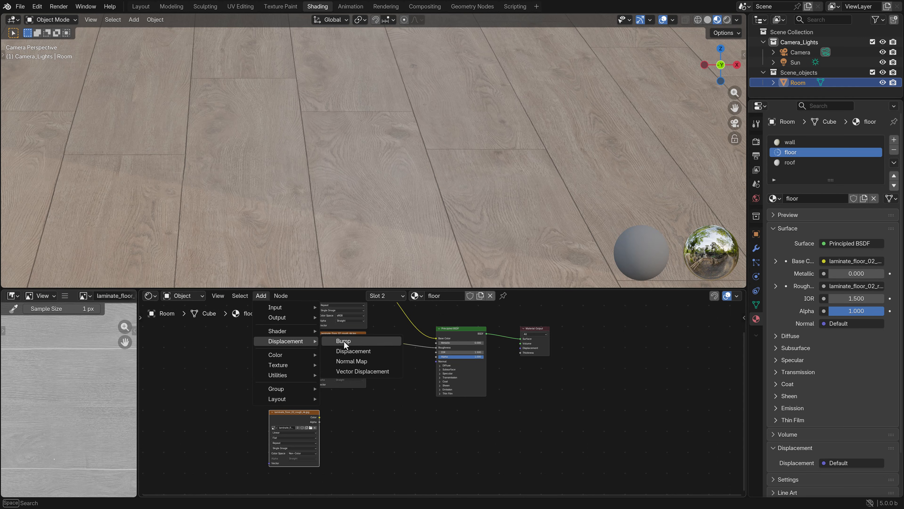
{"action": "left_click", "coordinate": [359, 363]}
{"action": "left_click", "coordinate": [356, 410]}
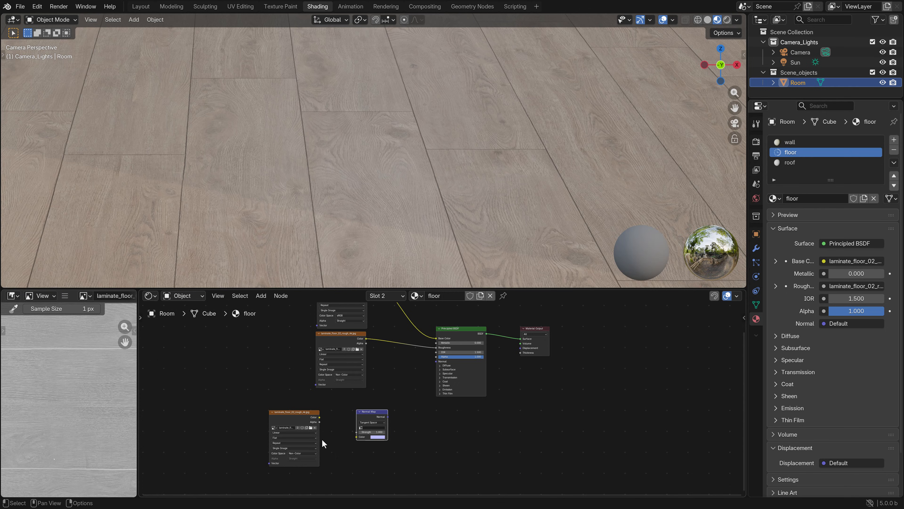
Load laminate_floor_02_nor_dx_4k.jpg into the lower texture node of the floor material
{"action": "left_click", "coordinate": [308, 428]}
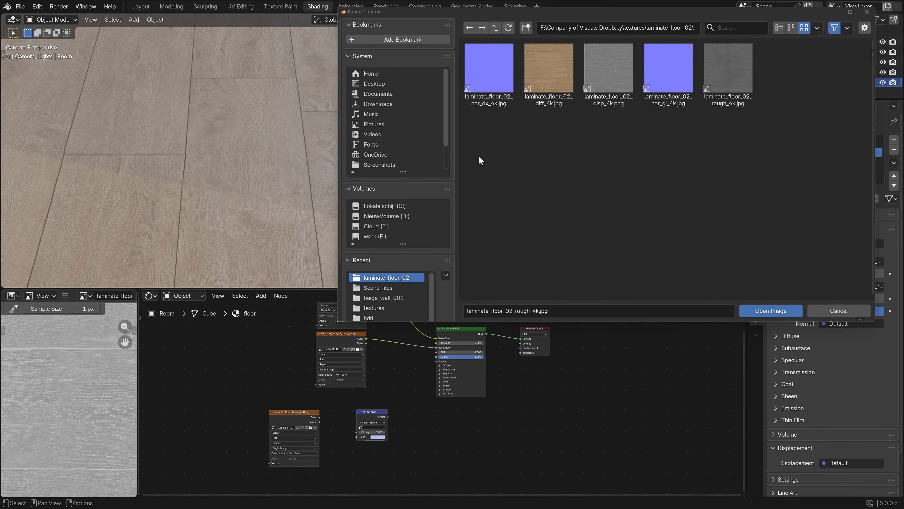
{"action": "left_click", "coordinate": [486, 102]}
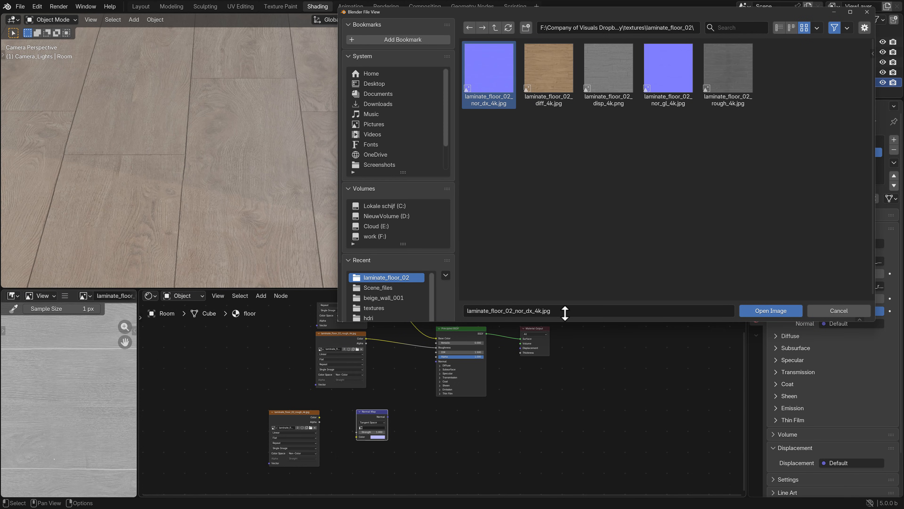
{"action": "left_click", "coordinate": [794, 310]}
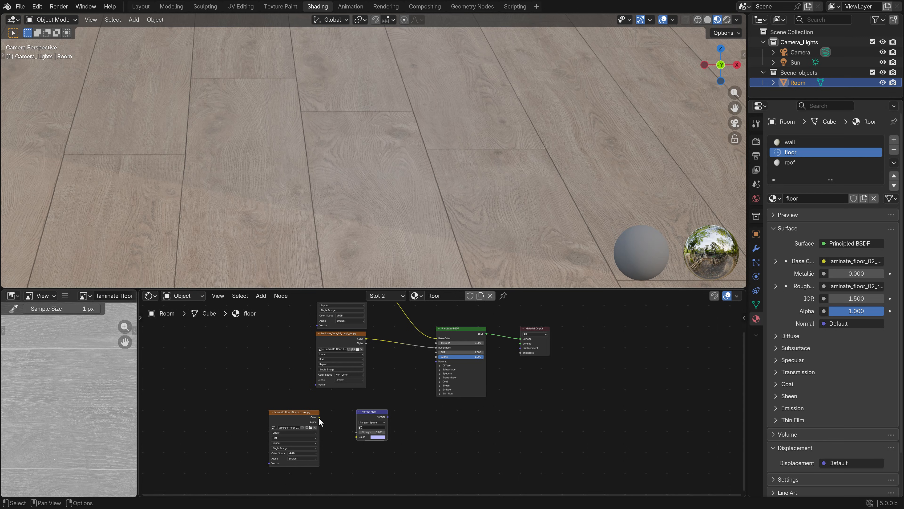
Connect the normal texture through the Normal Map node to the Principled BSDF's Normal input, with its color space set to Non-Color
{"action": "left_click_drag", "start_coordinate": [320, 417], "coordinate": [436, 361]}
{"action": "left_click", "coordinate": [301, 453]}
{"action": "left_click", "coordinate": [345, 416]}
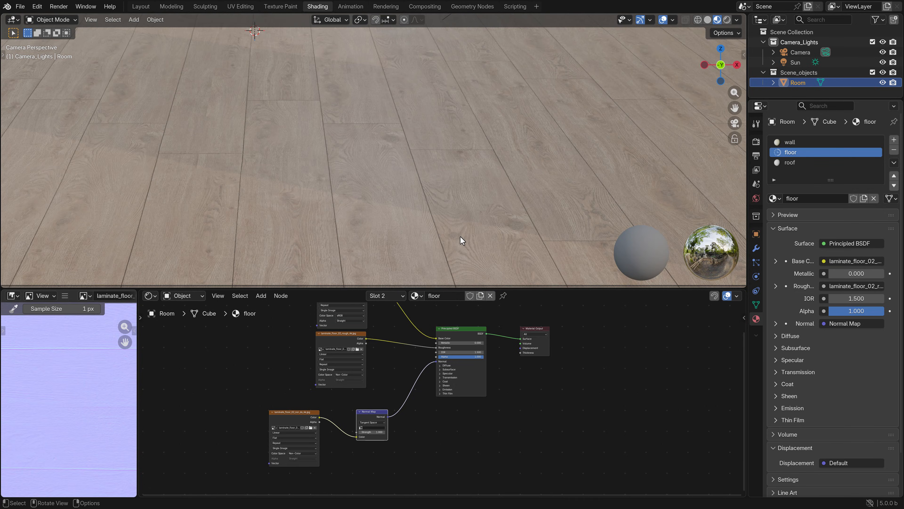
Switch the viewport to Rendered shading and examine the floor's surface relief up close
{"action": "scroll", "coordinate": [460, 237], "scroll_direction": "down", "scroll_amount": 5}
{"action": "scroll", "coordinate": [459, 240], "scroll_direction": "down", "scroll_amount": 1}
{"action": "middle_click_drag", "start_coordinate": [449, 145], "coordinate": [447, 189], "text": "shift"}
{"action": "scroll", "coordinate": [428, 210], "scroll_direction": "up", "scroll_amount": 3}
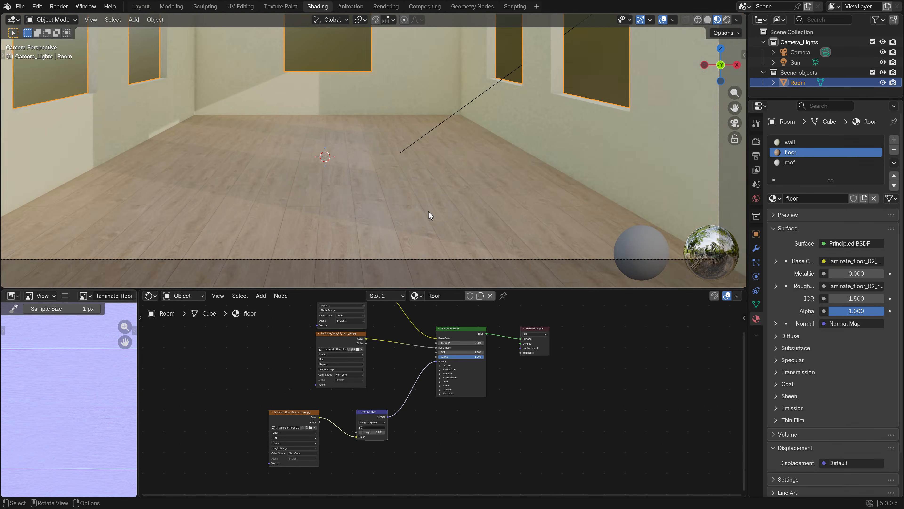
{"action": "key", "text": "z"}
{"action": "left_click", "coordinate": [419, 167]}
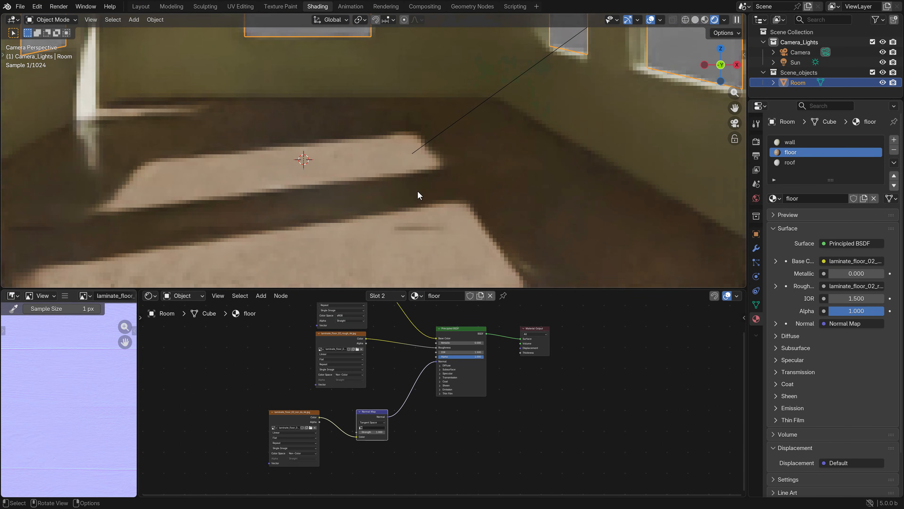
{"action": "scroll", "coordinate": [434, 145], "scroll_direction": "up", "scroll_amount": 6}
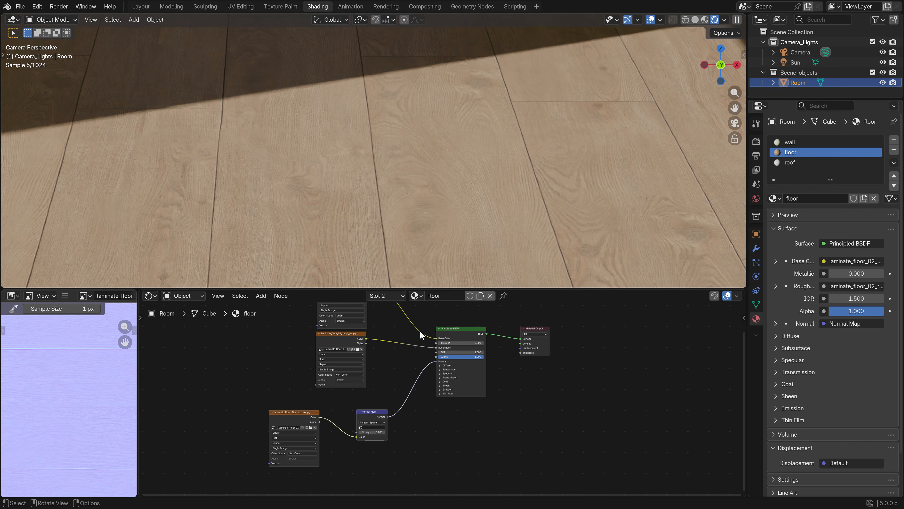
Test the Normal Map node at strength 10 and restore the strength to 1
{"action": "scroll", "coordinate": [442, 401], "scroll_direction": "up", "scroll_amount": 2}
{"action": "mouse_move", "coordinate": [361, 444]}
{"action": "left_mouse_down"}
{"action": "mouse_move", "coordinate": [391, 444]}
{"action": "mouse_move", "coordinate": [363, 427]}
{"action": "left_mouse_up"}
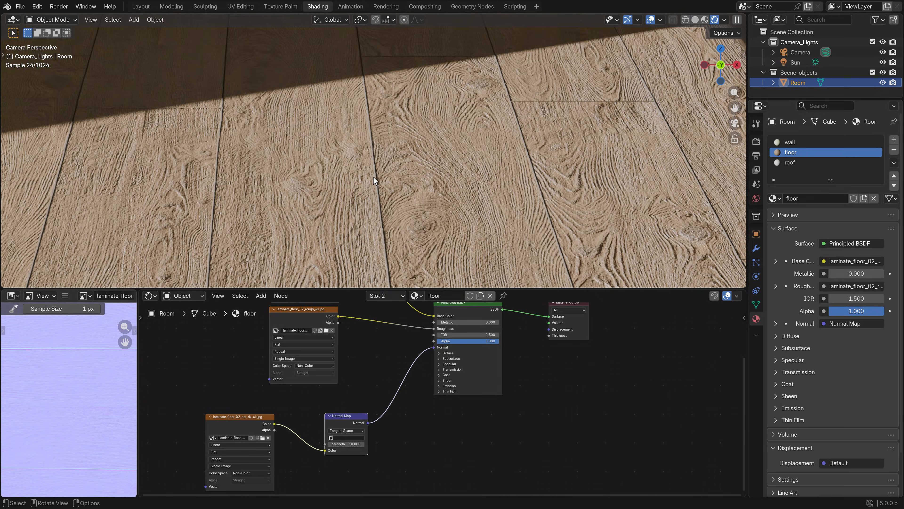
{"action": "double_click", "coordinate": [352, 444]}
{"action": "type", "text": "1"}
{"action": "key", "text": "Return"}
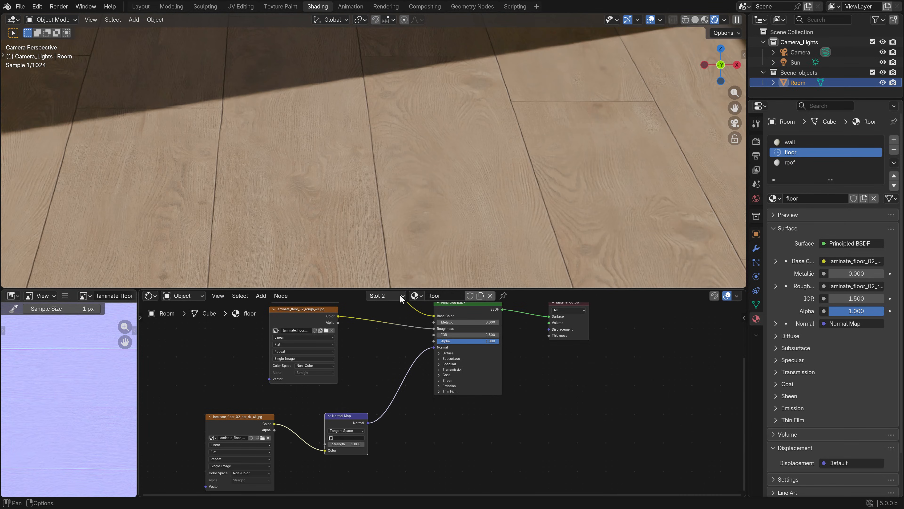
Return the viewport to Solid shading with the whole room in frame and open the World settings
{"action": "scroll", "coordinate": [360, 234], "scroll_direction": "down", "scroll_amount": 6}
{"action": "key", "text": "z"}
{"action": "left_click", "coordinate": [463, 214]}
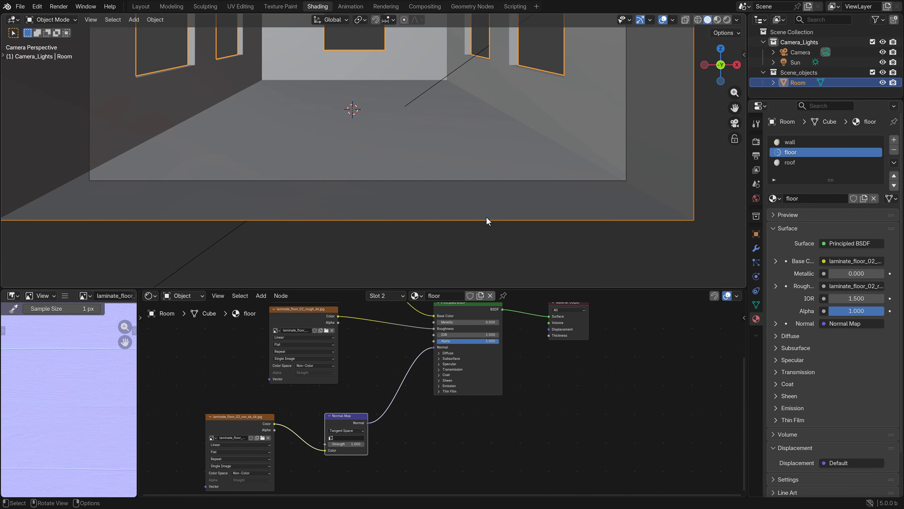
{"action": "middle_click_drag", "start_coordinate": [429, 117], "coordinate": [454, 210], "text": "shift"}
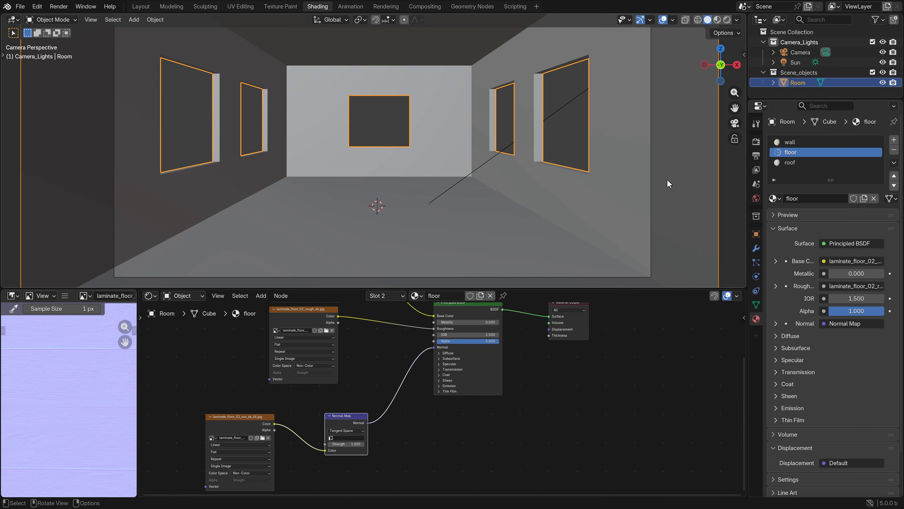
{"action": "left_click", "coordinate": [756, 198]}
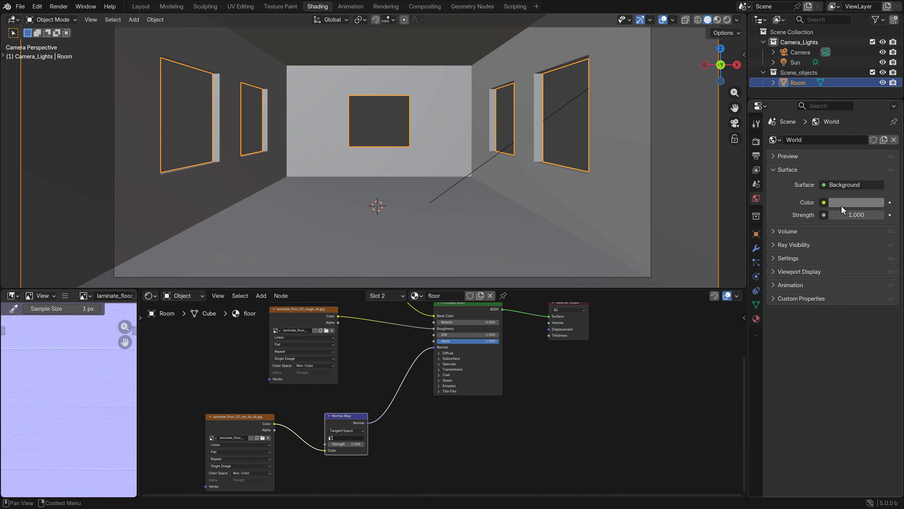
{"action": "scroll", "coordinate": [580, 191], "scroll_direction": "down", "scroll_amount": 2}
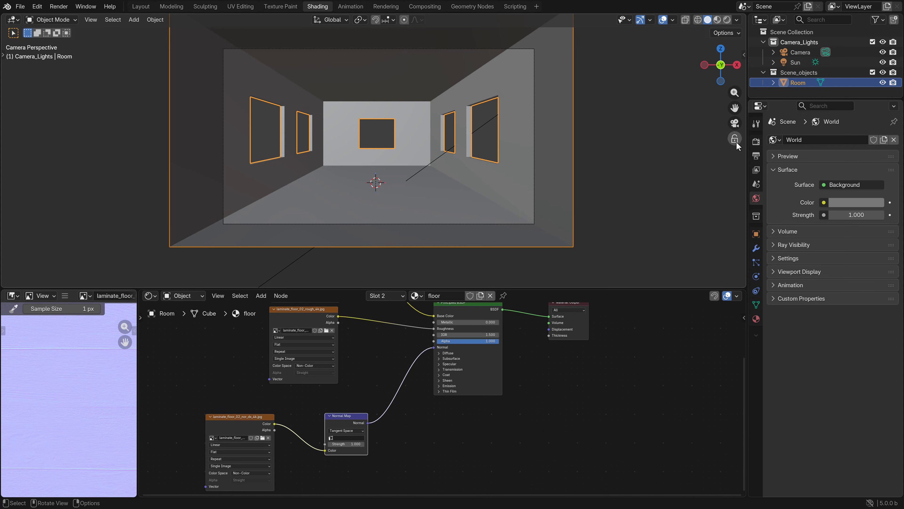
Assign a Sky Texture to the World color and preview the room in Rendered shading
{"action": "left_click", "coordinate": [824, 202]}
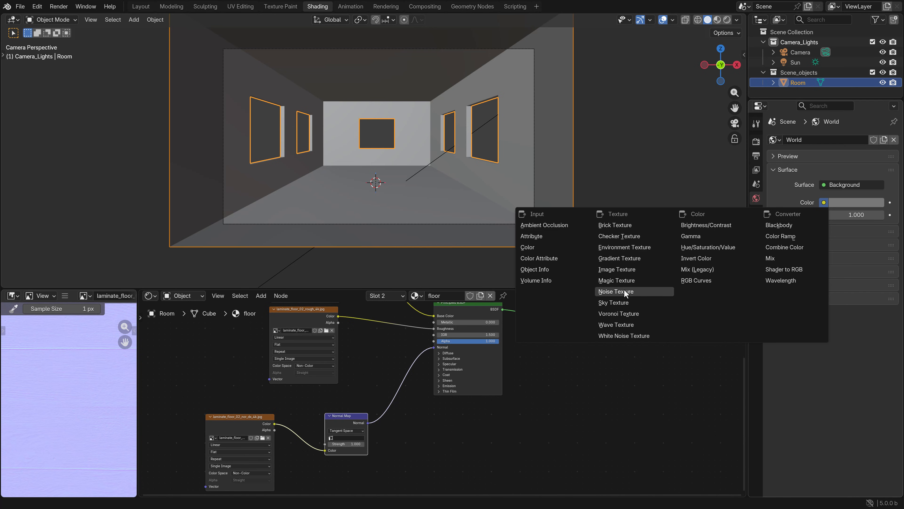
{"action": "left_click", "coordinate": [622, 303]}
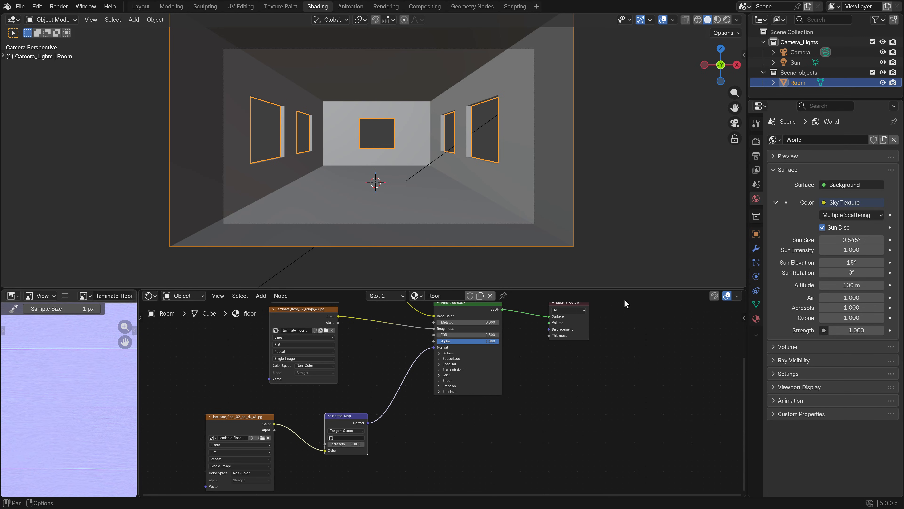
{"action": "key", "text": "z"}
{"action": "left_click", "coordinate": [472, 174]}
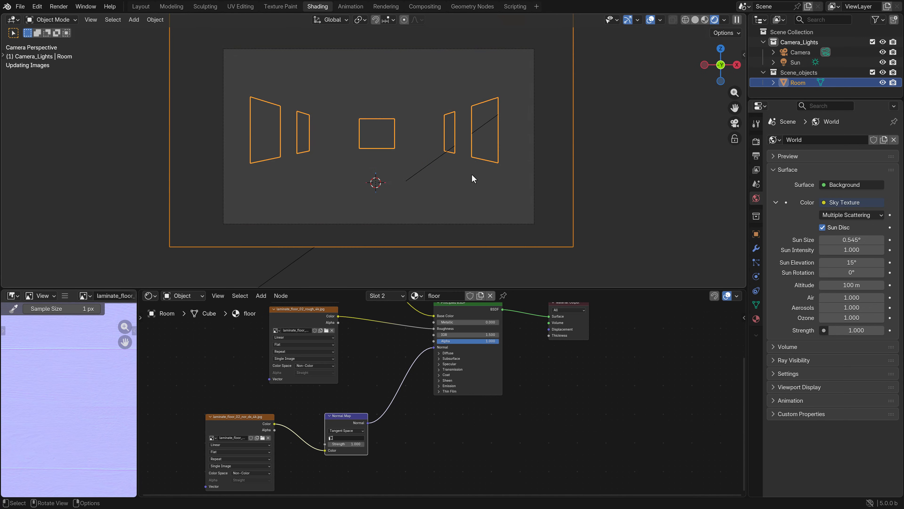
{"action": "scroll", "coordinate": [438, 189], "scroll_direction": "up", "scroll_amount": 2}
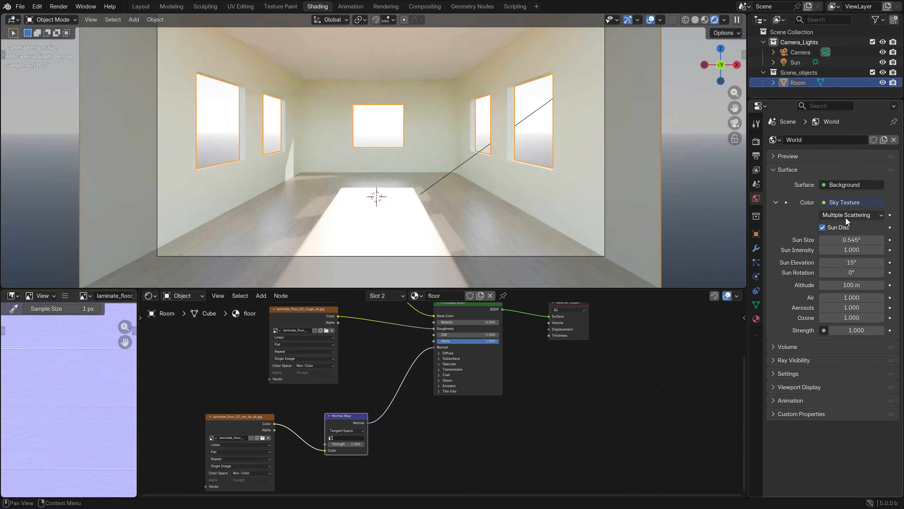
Unlink the current World and create a new one with a Sky Texture as its background color
{"action": "left_click", "coordinate": [894, 139]}
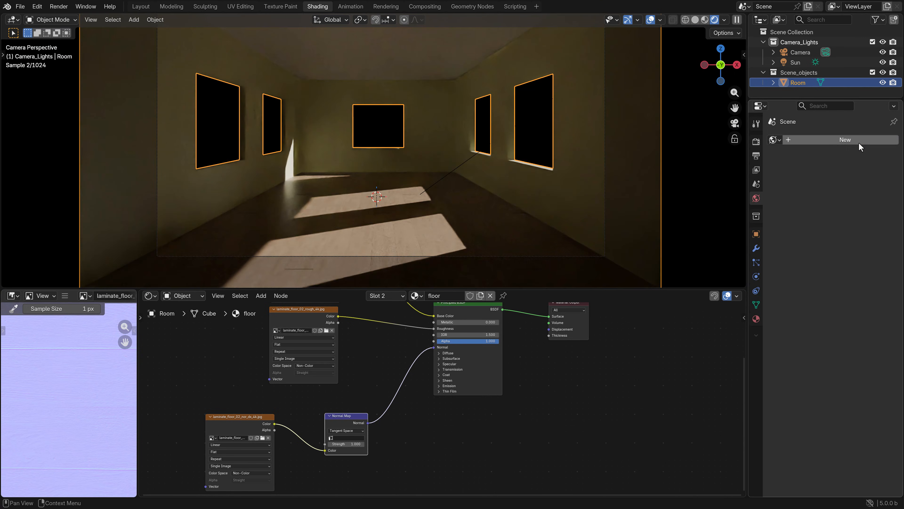
{"action": "left_click", "coordinate": [849, 141]}
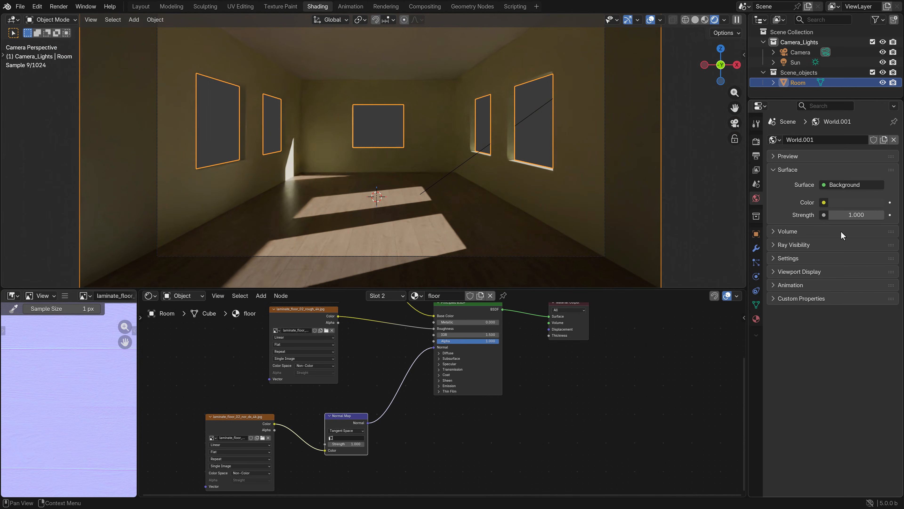
{"action": "left_click", "coordinate": [824, 202]}
{"action": "left_click", "coordinate": [610, 302]}
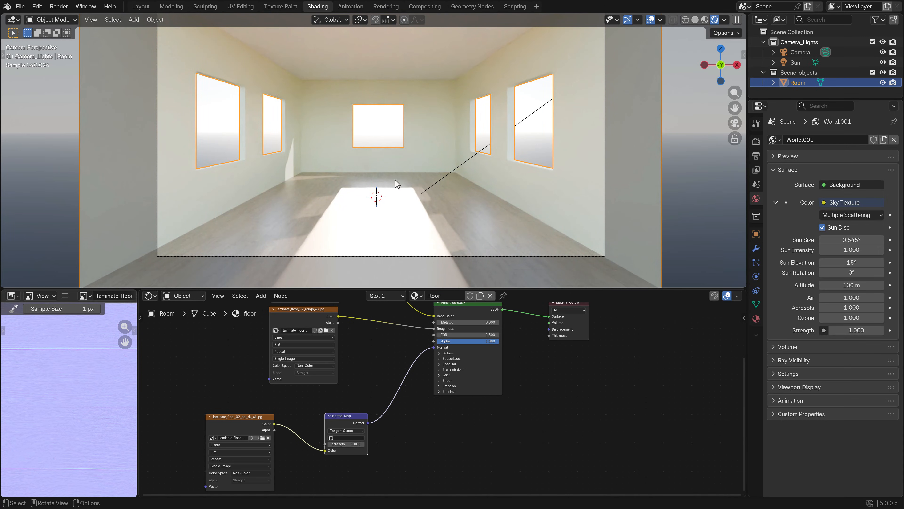
Turn off the sky's Sun Disc and change the sky type to Preetham
{"action": "left_click", "coordinate": [822, 228]}
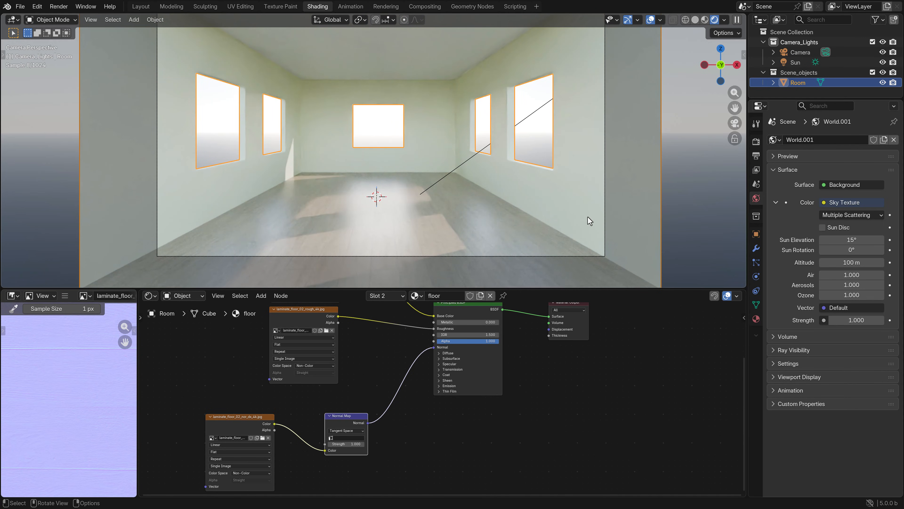
{"action": "left_click", "coordinate": [841, 214]}
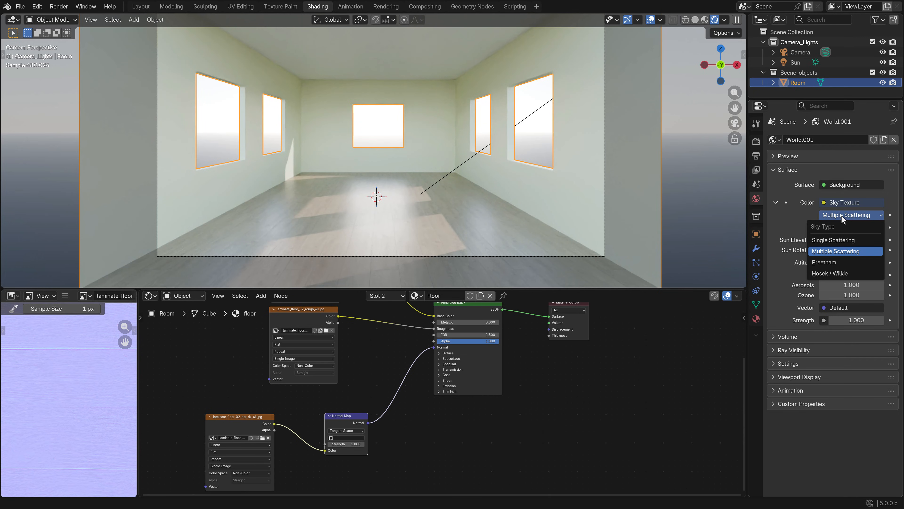
{"action": "left_click", "coordinate": [828, 262]}
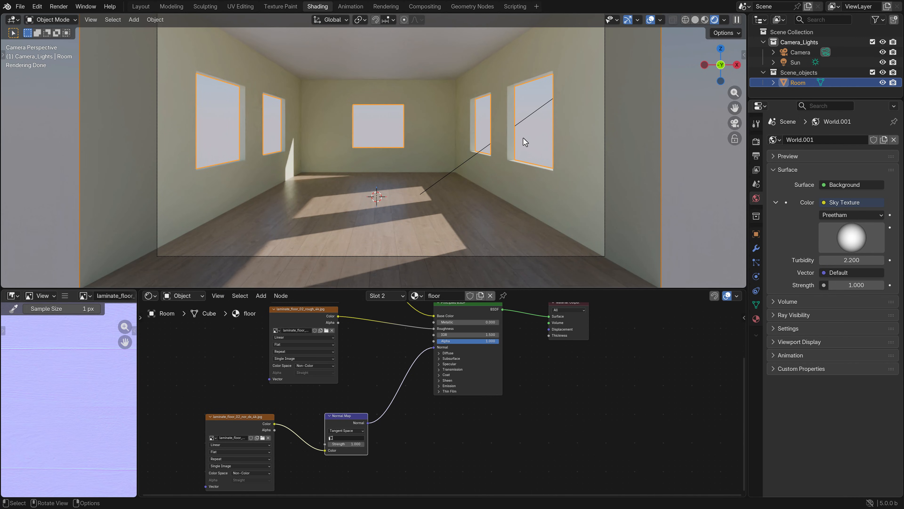
Examine the sky lighting around the room from outside and again through the camera
{"action": "scroll", "coordinate": [376, 151], "scroll_direction": "down", "scroll_amount": 3}
{"action": "middle_click_drag", "start_coordinate": [346, 118], "coordinate": [339, 111]}
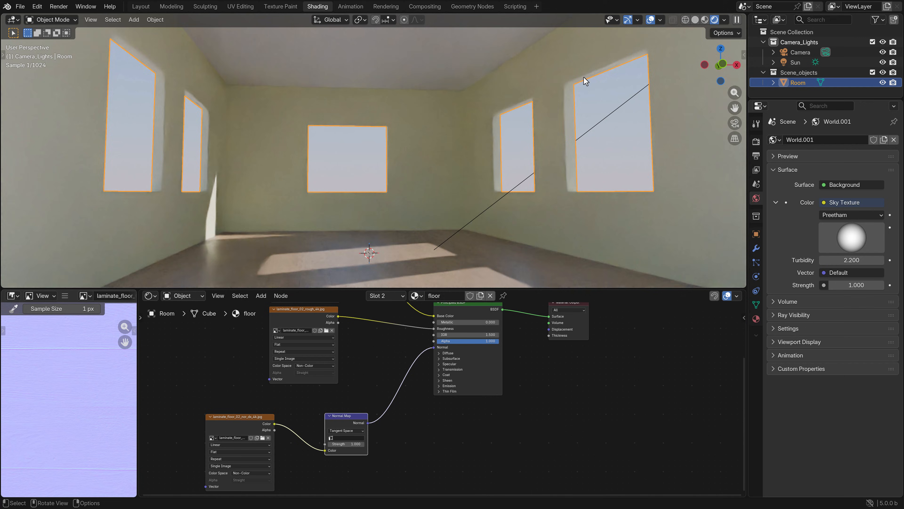
{"action": "scroll", "coordinate": [586, 79], "scroll_direction": "down", "scroll_amount": 5}
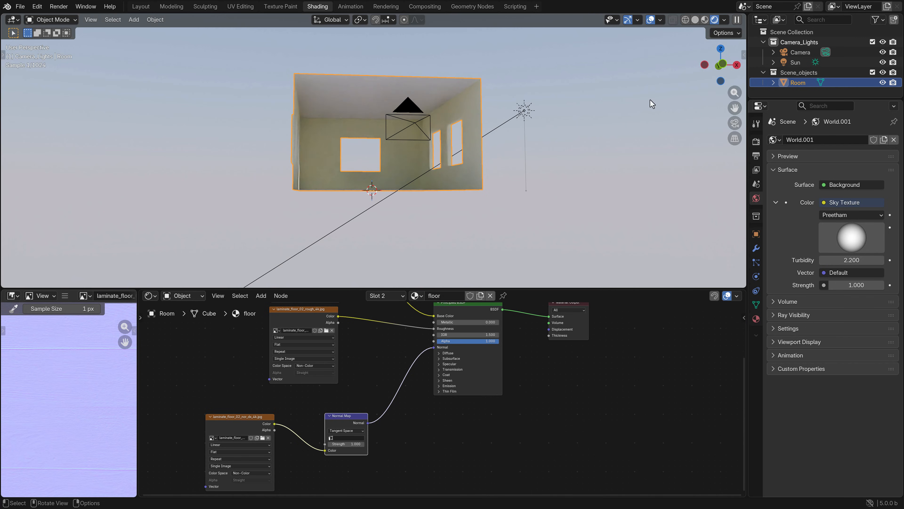
{"action": "key", "text": "KP_0"}
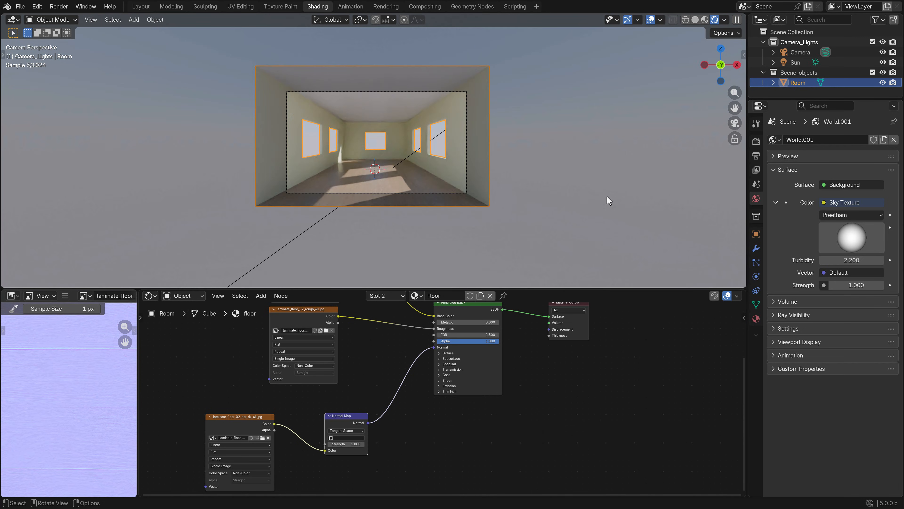
{"action": "scroll", "coordinate": [488, 170], "scroll_direction": "up", "scroll_amount": 5}
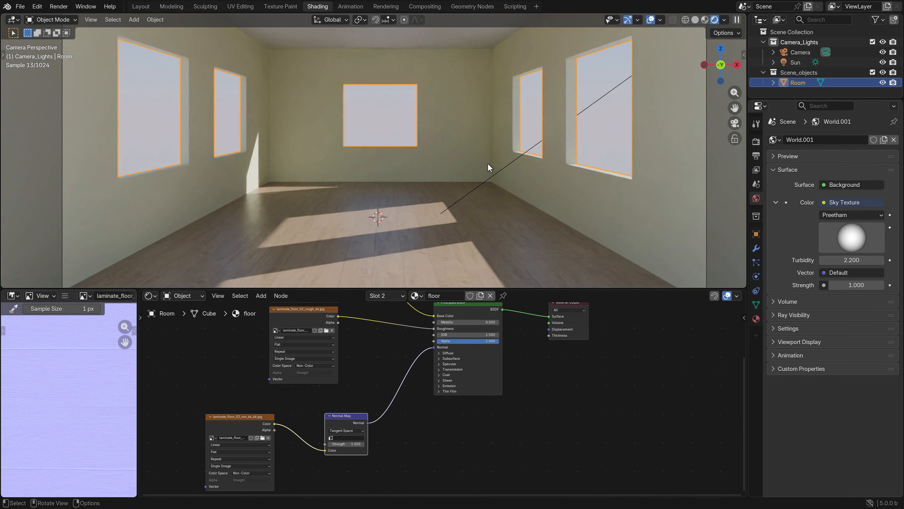
{"action": "scroll", "coordinate": [481, 166], "scroll_direction": "down", "scroll_amount": 2}
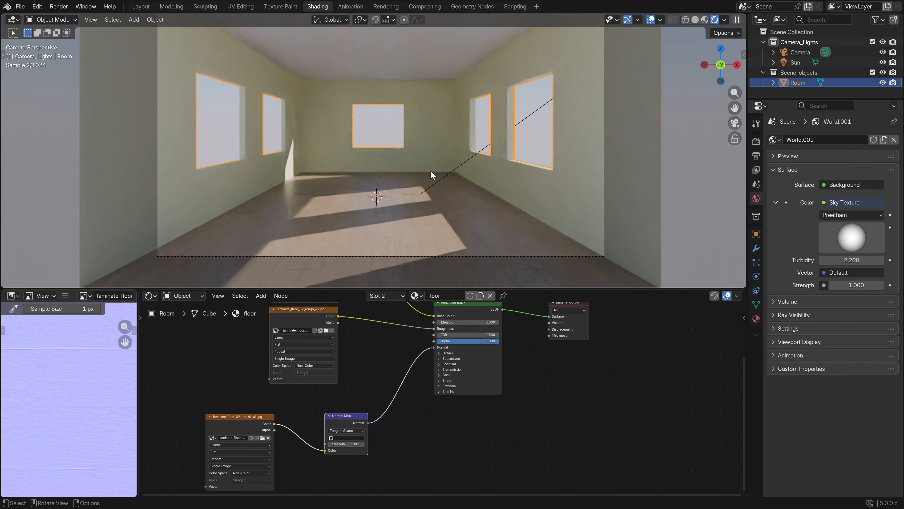
Try rotating the Sun light around the global Z axis and clear the selection
{"action": "left_click", "coordinate": [431, 188]}
{"action": "key", "text": "r"}
{"action": "key", "text": "z"}
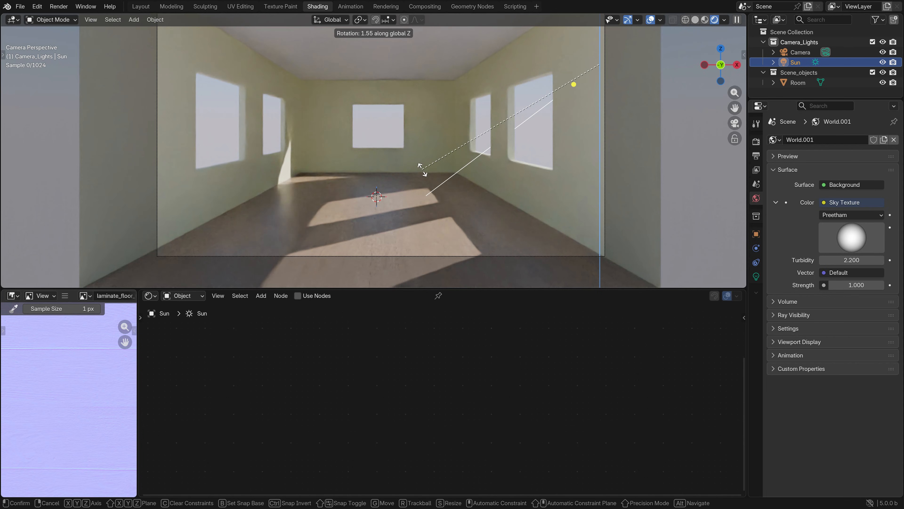
{"action": "left_click", "coordinate": [435, 163]}
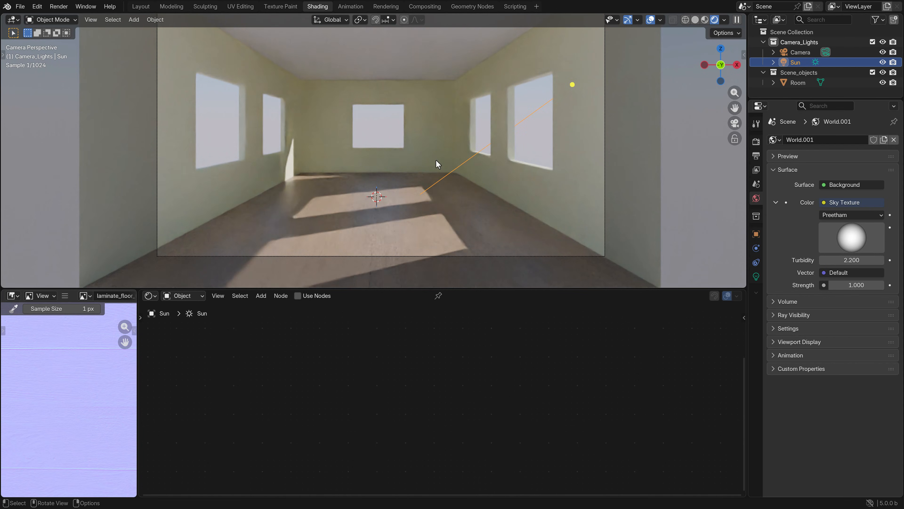
{"action": "key", "text": "alt+a"}
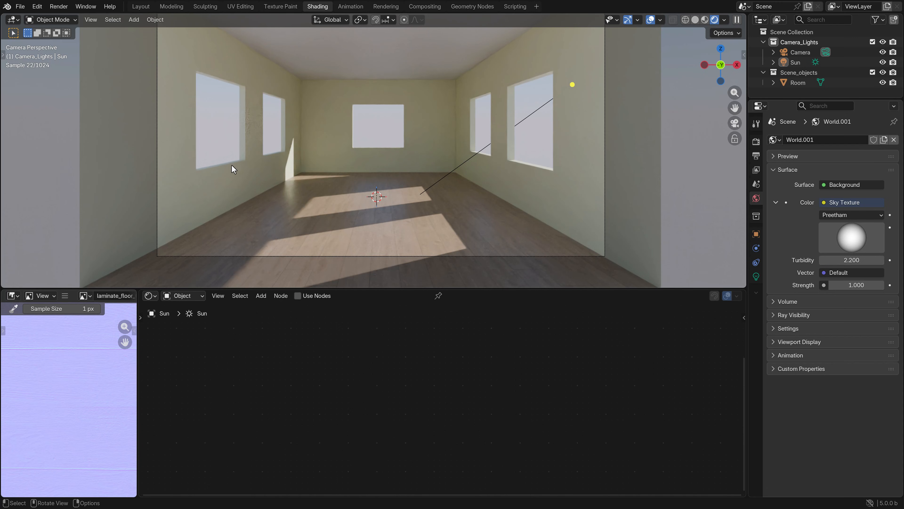
Return to Solid shading and enter Edit Mode on the Room object in front view with nothing selected
{"action": "key", "text": "z"}
{"action": "left_click", "coordinate": [257, 165]}
{"action": "left_click", "coordinate": [525, 174]}
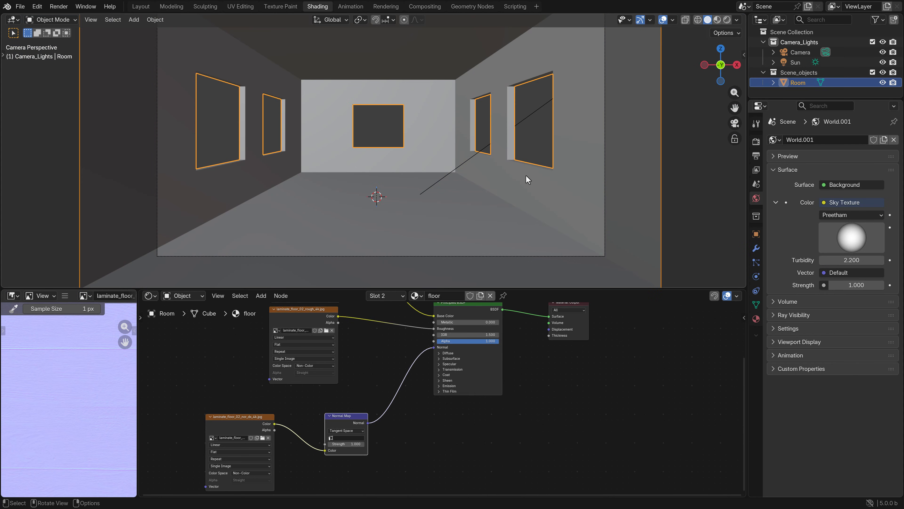
{"action": "key", "text": "KP_1"}
{"action": "key", "text": "Tab"}
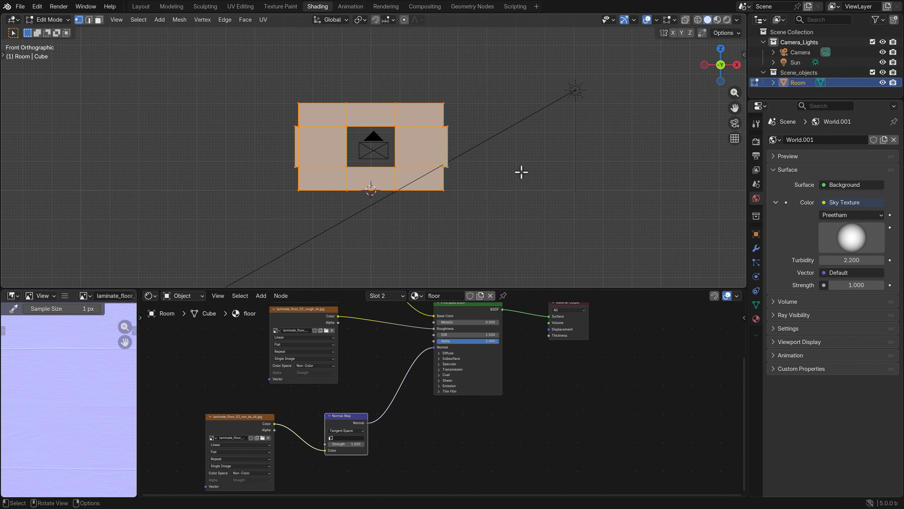
{"action": "left_click", "coordinate": [521, 172]}
{"action": "scroll", "coordinate": [460, 175], "scroll_direction": "up", "scroll_amount": 3}
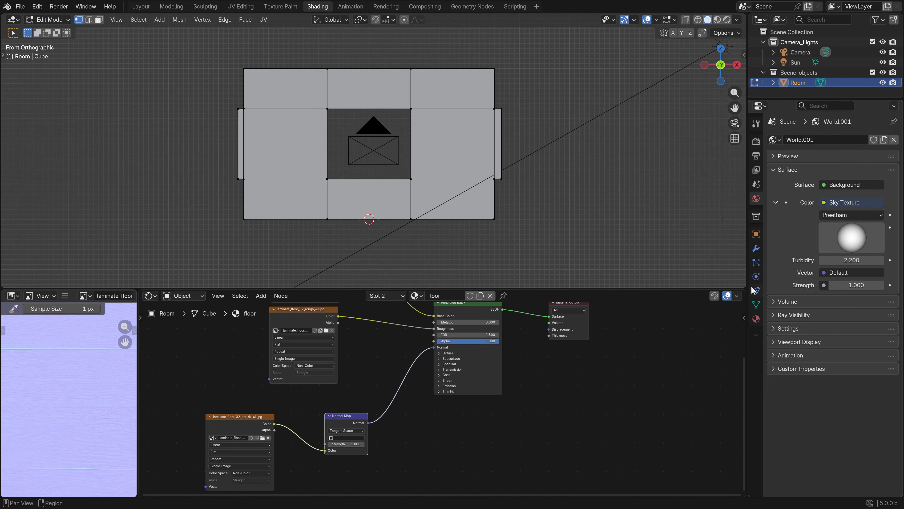
Select all room faces assigned to the wall material and view them in perspective
{"action": "left_click", "coordinate": [757, 319]}
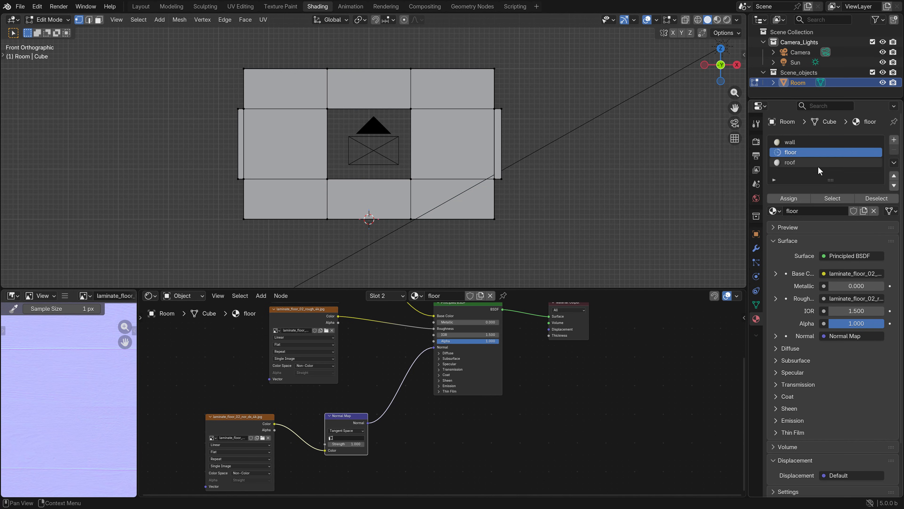
{"action": "left_click", "coordinate": [794, 142]}
{"action": "left_click", "coordinate": [832, 198]}
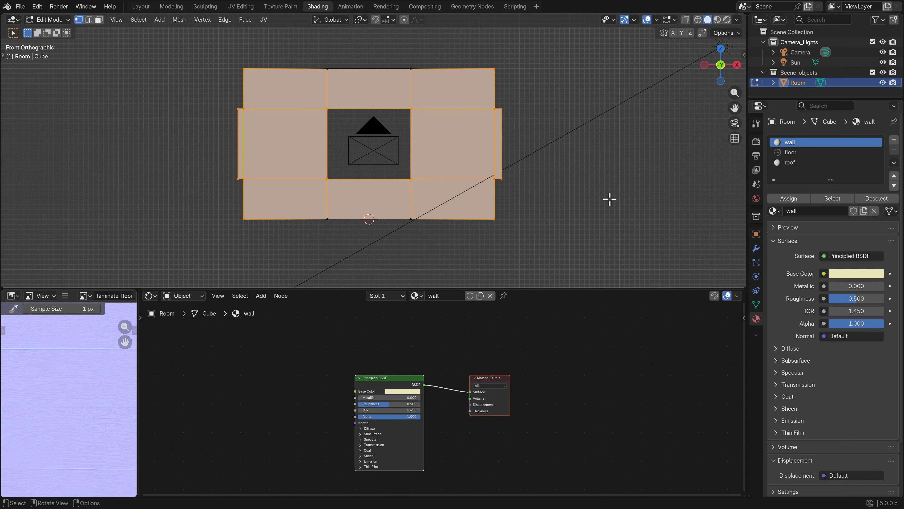
{"action": "middle_click_drag", "start_coordinate": [608, 198], "coordinate": [511, 216]}
{"action": "scroll", "coordinate": [567, 198], "scroll_direction": "up", "scroll_amount": 5}
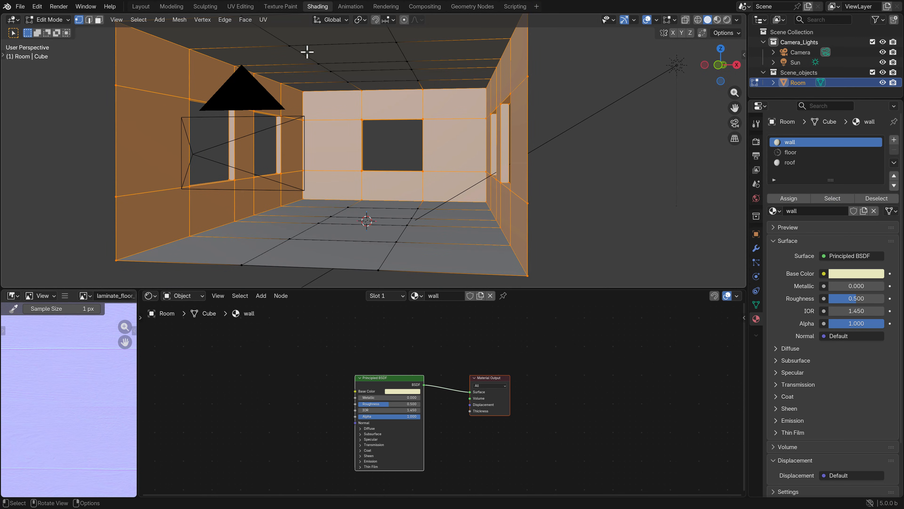
Scale up all of the wall faces' UVs together to about 2.5 times their size and return to Object Mode
{"action": "left_click", "coordinate": [250, 10]}
{"action": "scroll", "coordinate": [210, 260], "scroll_direction": "up", "scroll_amount": 6}
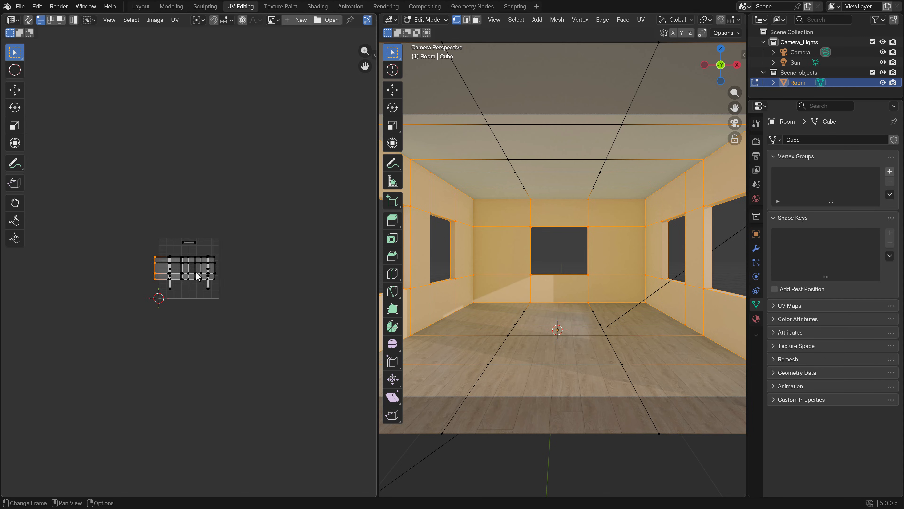
{"action": "left_click_drag", "start_coordinate": [300, 348], "coordinate": [44, 161]}
{"action": "scroll", "coordinate": [171, 210], "scroll_direction": "down", "scroll_amount": 4}
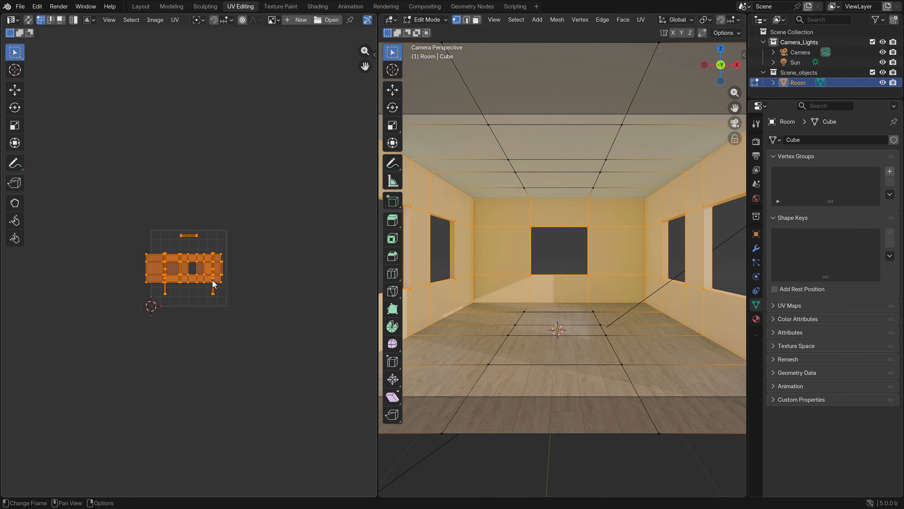
{"action": "key", "text": "s"}
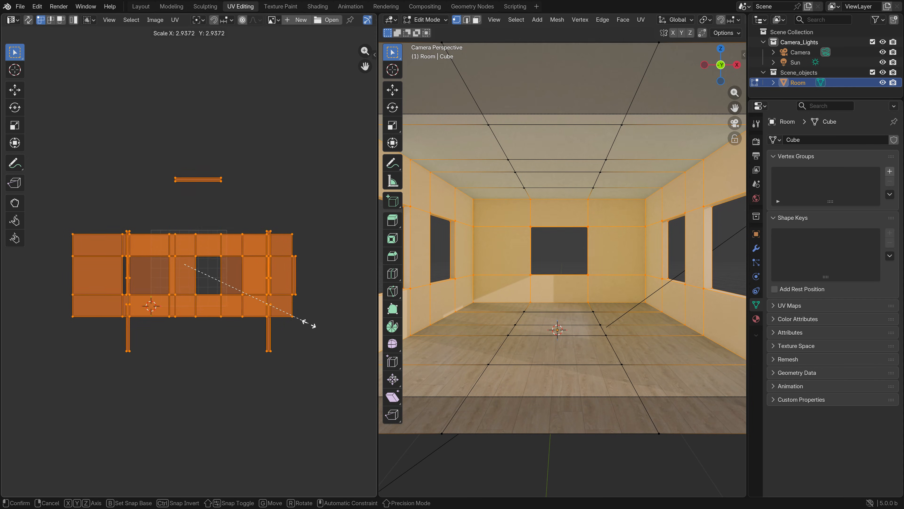
{"action": "left_click", "coordinate": [295, 320]}
{"action": "key", "text": "Tab"}
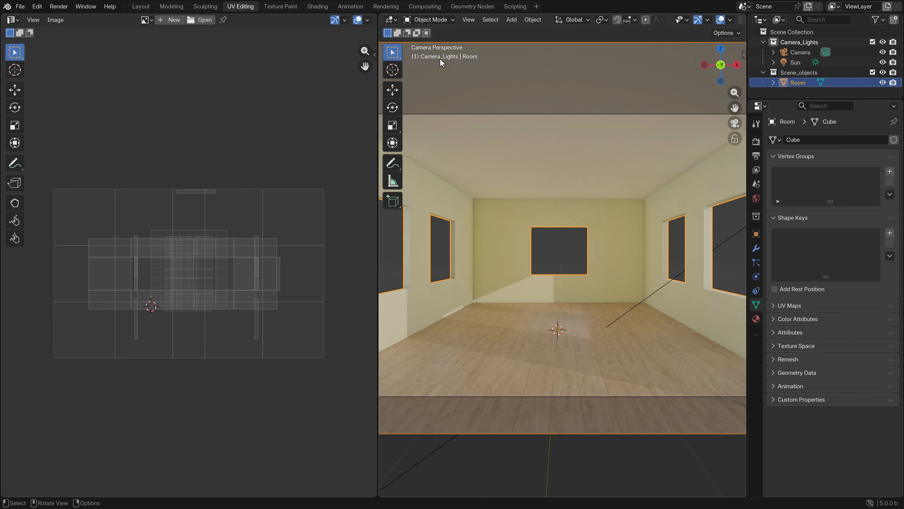
Return to the Shading workspace and show the room interior in Material Preview shading
{"action": "left_click", "coordinate": [317, 6]}
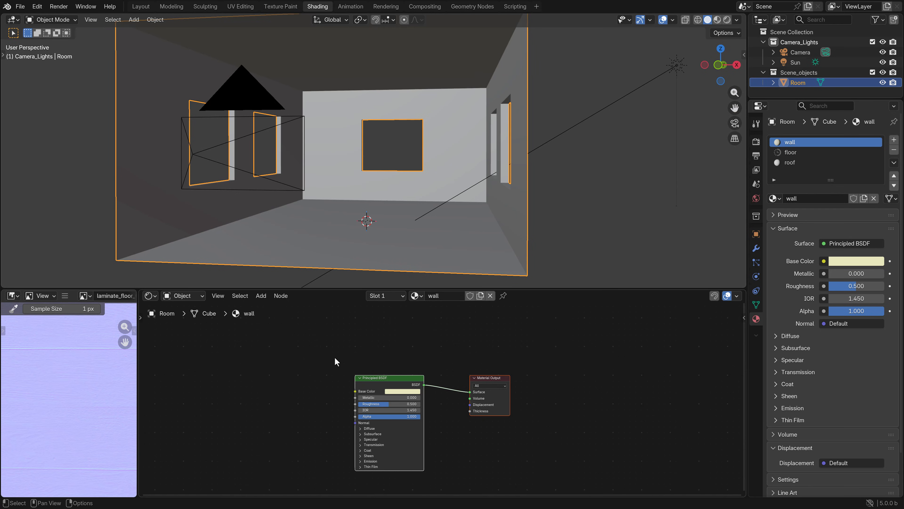
{"action": "middle_click_drag", "start_coordinate": [259, 357], "coordinate": [313, 363]}
{"action": "middle_click_drag", "start_coordinate": [239, 188], "coordinate": [307, 186], "text": "shift"}
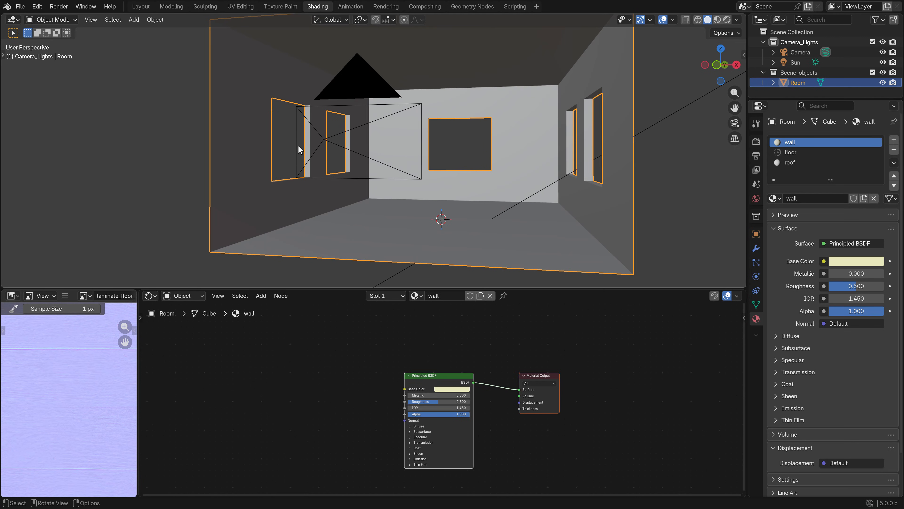
{"action": "key", "text": "z"}
{"action": "scroll", "coordinate": [280, 206], "scroll_direction": "up", "scroll_amount": 4}
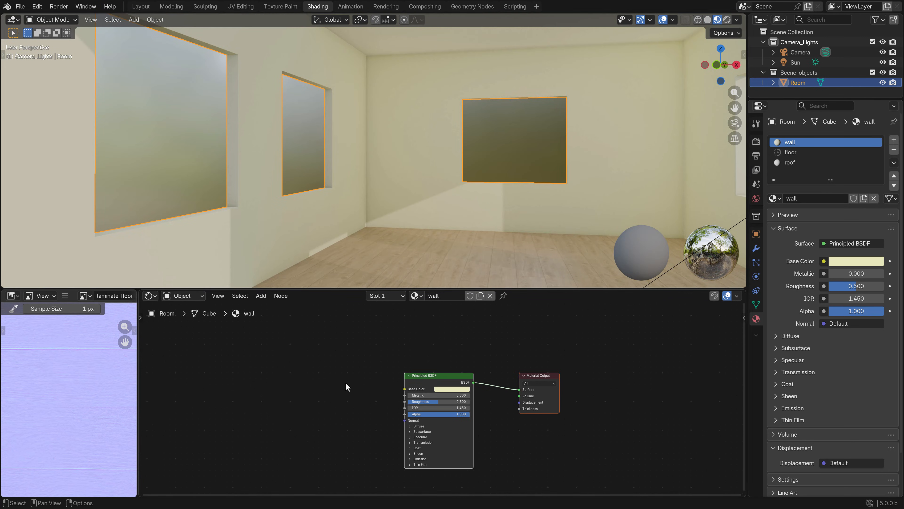
Add an Image Texture node with beige_wall_001_diff_4k.jpg to the wall material and connect its Color to Base Color
{"action": "left_click", "coordinate": [261, 295]}
{"action": "mouse_move", "coordinate": [287, 365]}
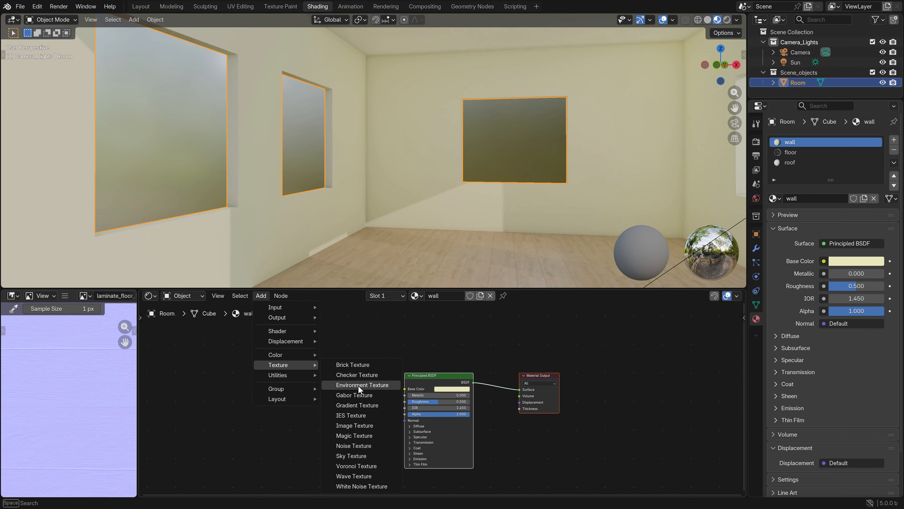
{"action": "left_click", "coordinate": [355, 425]}
{"action": "left_click", "coordinate": [262, 350]}
{"action": "left_click", "coordinate": [311, 372]}
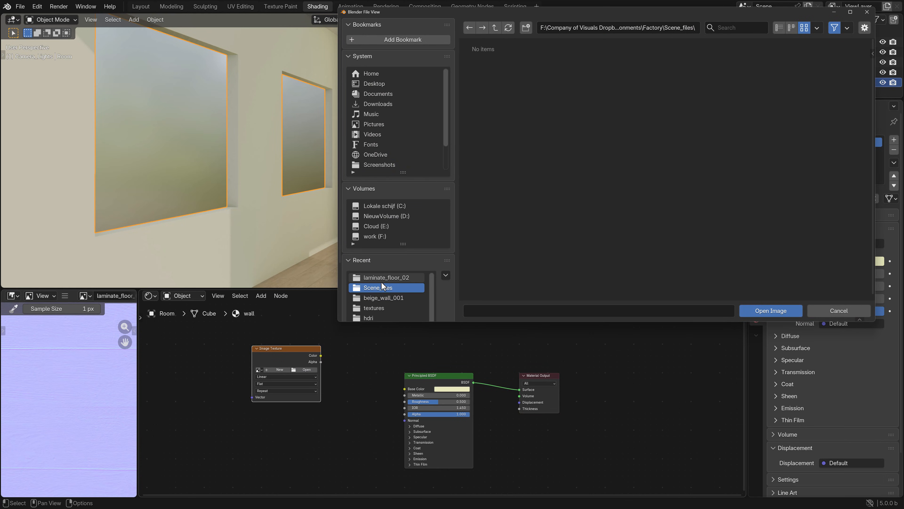
{"action": "left_click", "coordinate": [383, 298]}
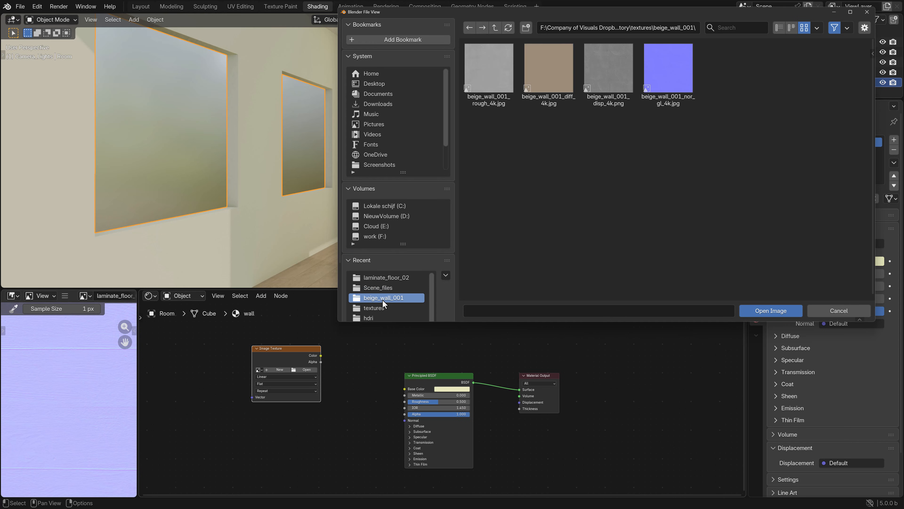
{"action": "double_click", "coordinate": [551, 81]}
{"action": "left_click_drag", "start_coordinate": [322, 355], "coordinate": [404, 388]}
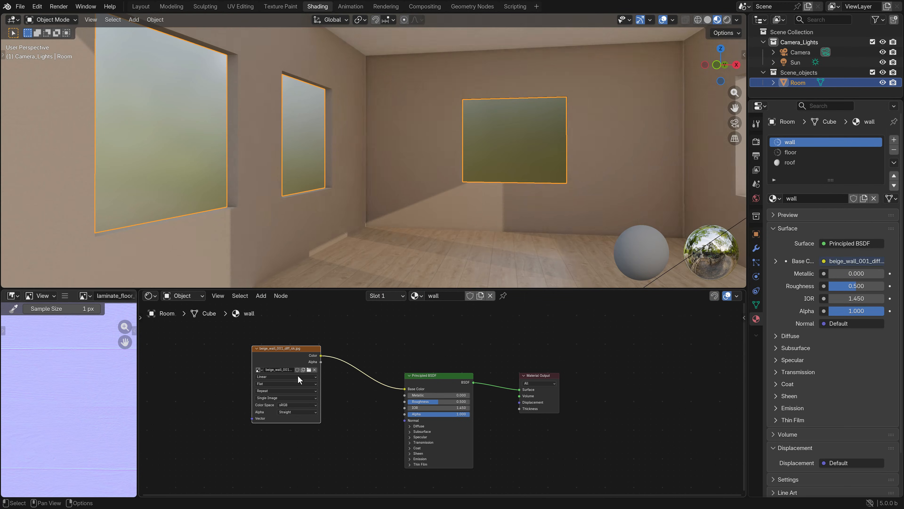
Duplicate the image node below, load beige_wall_001_rough_4k.jpg as Non-Color, and connect it to the wall shader's Roughness
{"action": "scroll", "coordinate": [337, 378], "scroll_direction": "down", "scroll_amount": 3}
{"action": "middle_click_drag", "start_coordinate": [339, 378], "coordinate": [374, 404]}
{"action": "left_click_drag", "start_coordinate": [331, 390], "coordinate": [291, 342]}
{"action": "key", "text": "shift+d"}
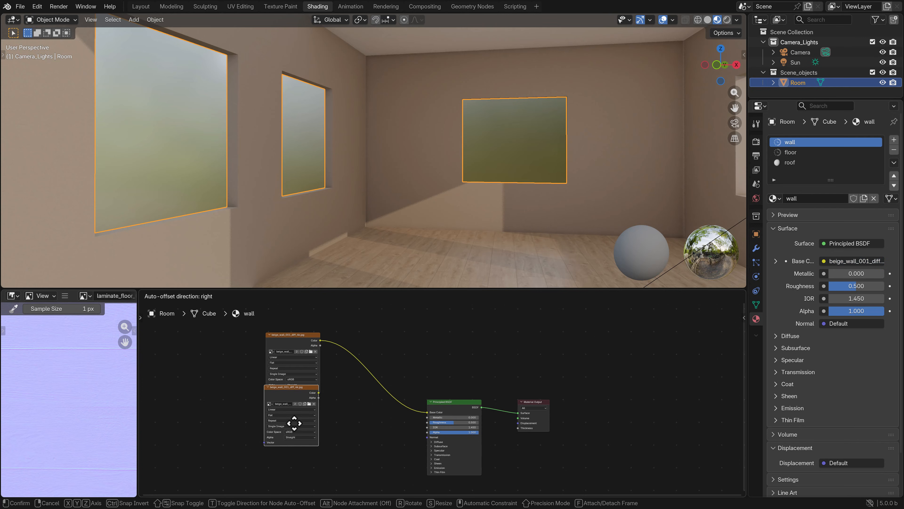
{"action": "left_click", "coordinate": [308, 450]}
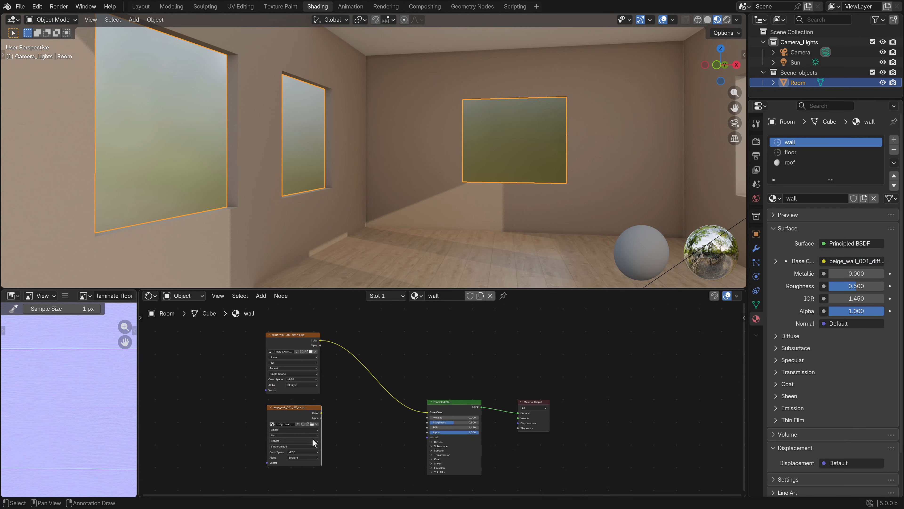
{"action": "left_click", "coordinate": [312, 424]}
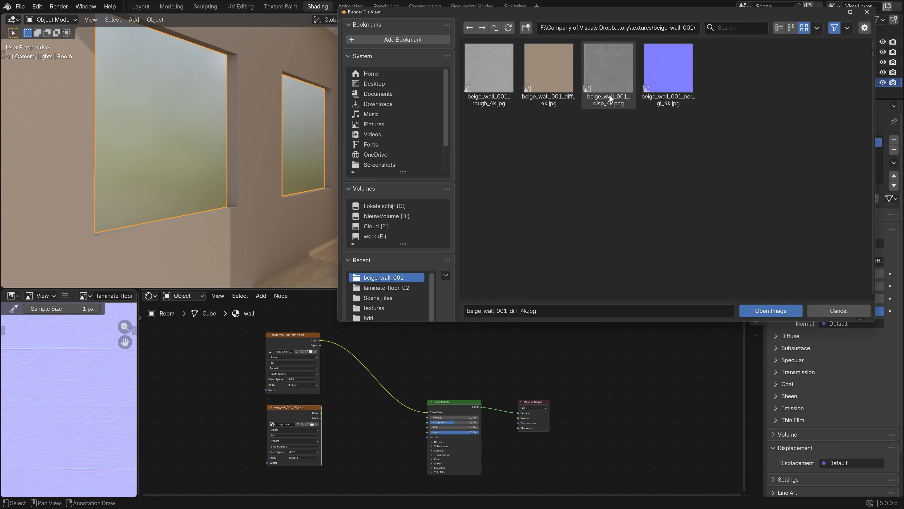
{"action": "double_click", "coordinate": [479, 84]}
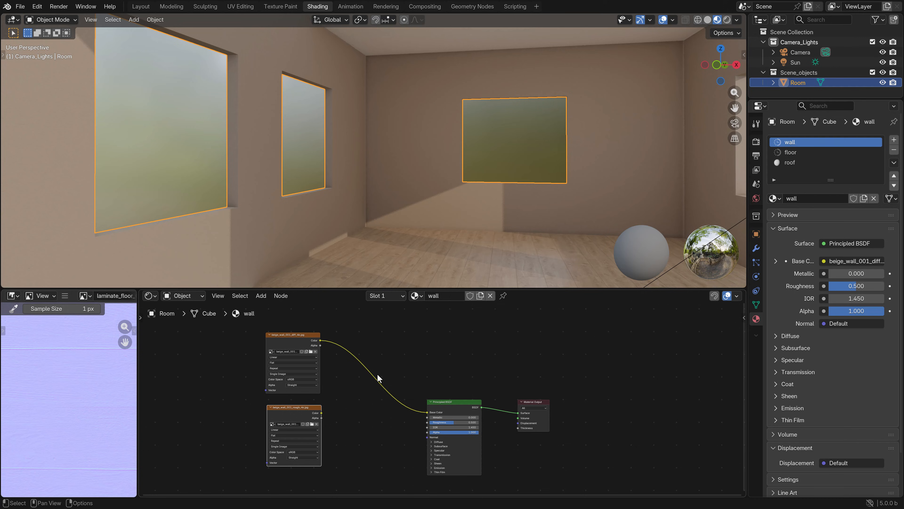
{"action": "left_click", "coordinate": [295, 450]}
{"action": "left_click", "coordinate": [342, 430]}
{"action": "left_click_drag", "start_coordinate": [322, 413], "coordinate": [427, 422]}
Duplicate the roughness image node, add a Normal Map node beside the copy, and connect the copy's Color to it
{"action": "scroll", "coordinate": [344, 413], "scroll_direction": "down", "scroll_amount": 3}
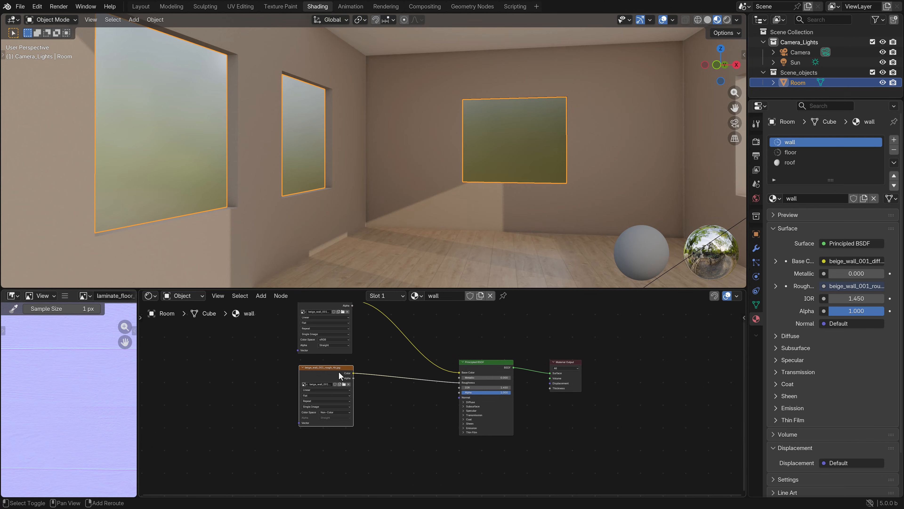
{"action": "key", "text": "shift+d"}
{"action": "left_click", "coordinate": [253, 426]}
{"action": "left_click", "coordinate": [261, 296]}
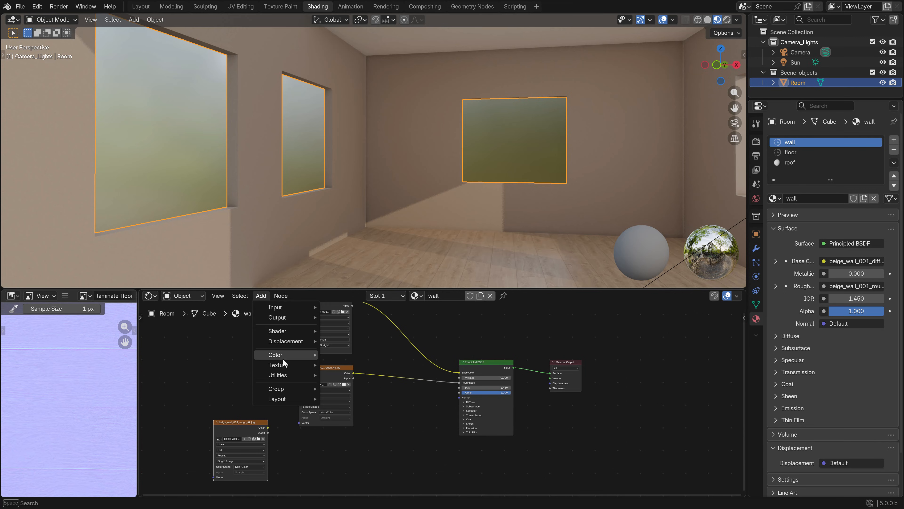
{"action": "mouse_move", "coordinate": [315, 341]}
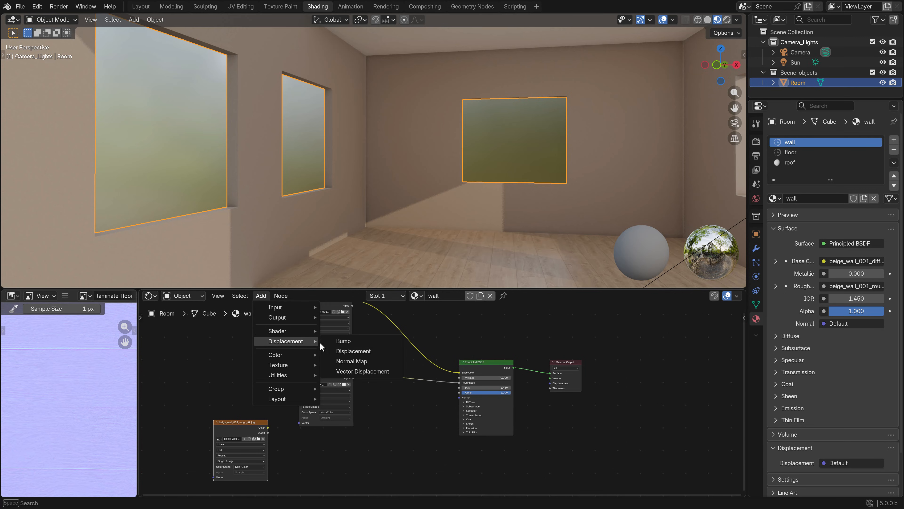
{"action": "left_click", "coordinate": [352, 361]}
{"action": "left_click", "coordinate": [335, 459]}
{"action": "left_click_drag", "start_coordinate": [268, 427], "coordinate": [316, 472]}
{"action": "middle_click_drag", "start_coordinate": [315, 473], "coordinate": [320, 424]}
Load beige_wall_001_nor_gl_4k.jpg into the copied node as Non-Color and connect the Normal Map to the wall shader's Normal
{"action": "left_click", "coordinate": [263, 391]}
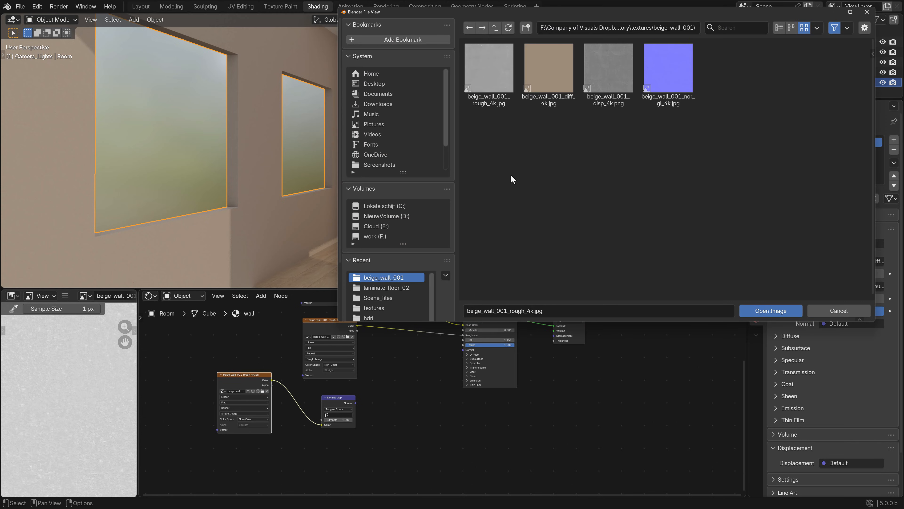
{"action": "double_click", "coordinate": [686, 84]}
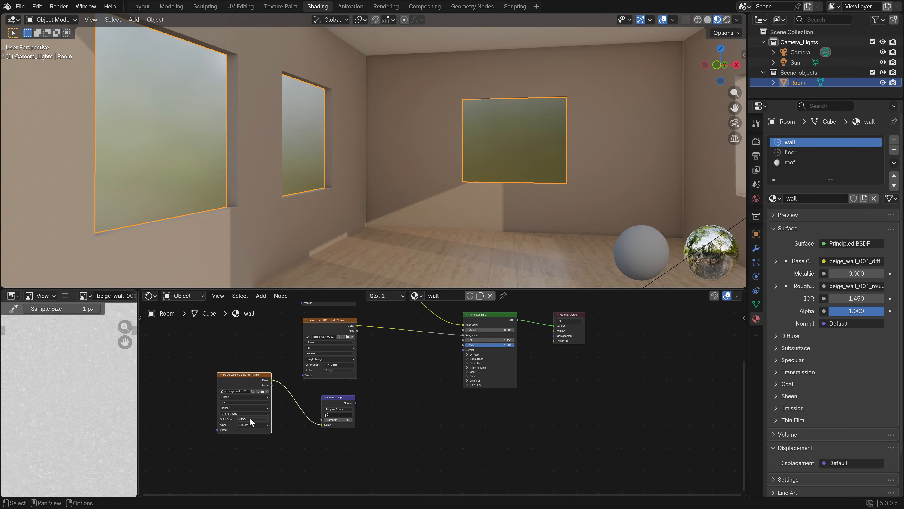
{"action": "left_click", "coordinate": [251, 419]}
{"action": "left_click", "coordinate": [292, 448]}
{"action": "left_click_drag", "start_coordinate": [355, 403], "coordinate": [463, 350]}
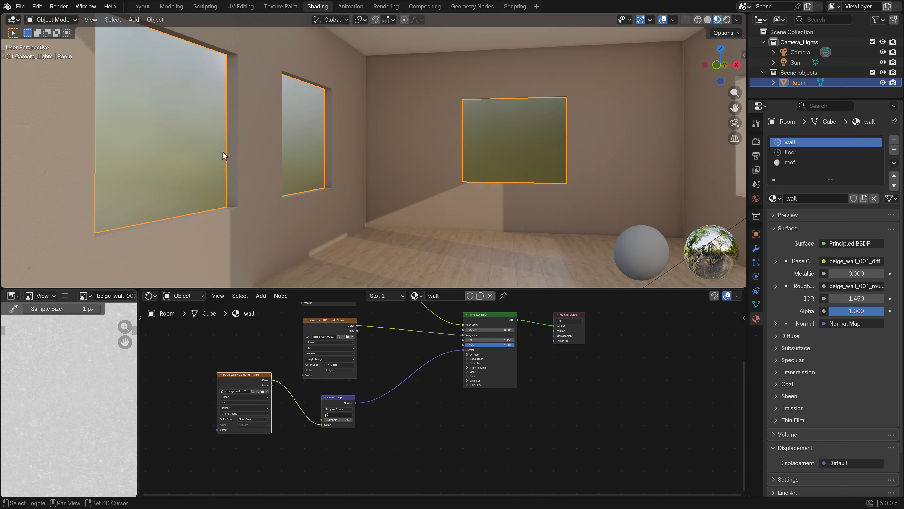
Examine the textured wall beside the windows up close and again through the camera
{"action": "scroll", "coordinate": [274, 213], "scroll_direction": "up", "scroll_amount": 5}
{"action": "scroll", "coordinate": [222, 212], "scroll_direction": "down", "scroll_amount": 3}
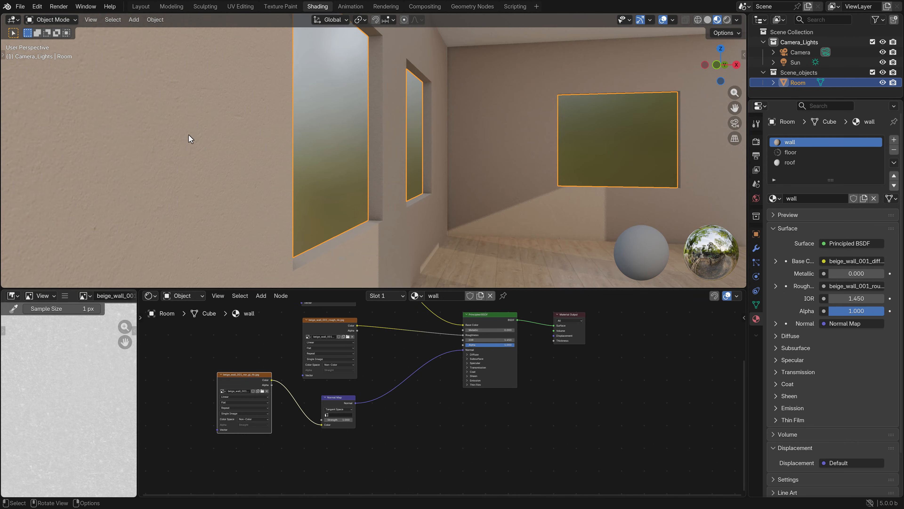
{"action": "scroll", "coordinate": [170, 142], "scroll_direction": "down", "scroll_amount": 2}
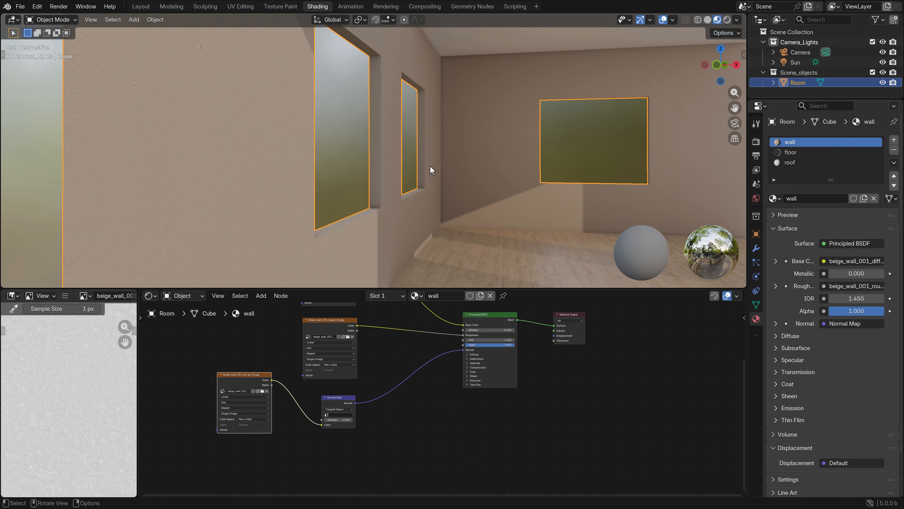
{"action": "key", "text": "KP_0"}
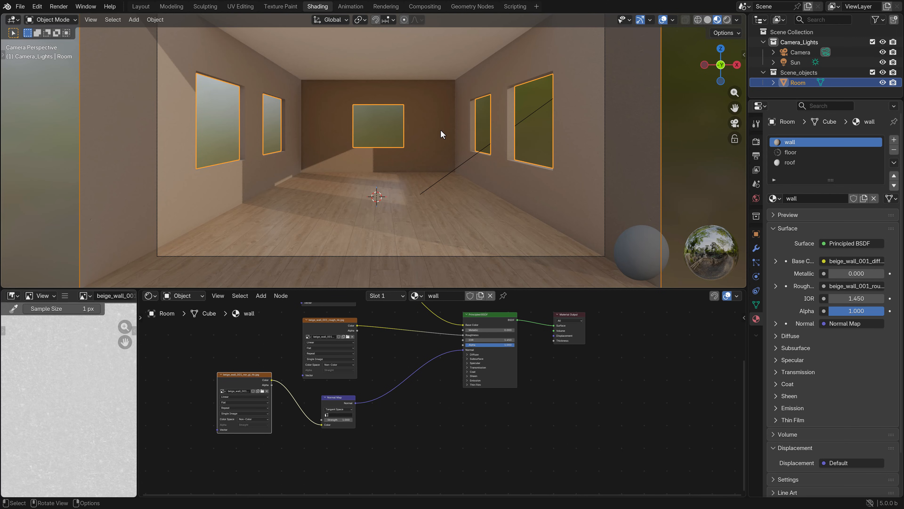
{"action": "middle_click_drag", "start_coordinate": [255, 158], "coordinate": [319, 162], "text": "shift"}
Open the Room's wall UVs in the UV Editing workspace with beige_wall_001_diff_4k.jpg as the background image
{"action": "key", "text": "Tab"}
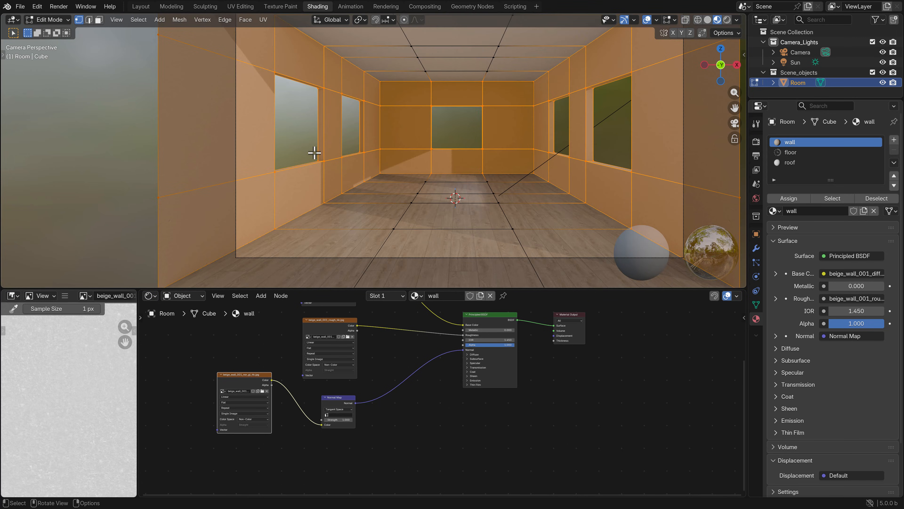
{"action": "key", "text": "Tab"}
{"action": "left_click", "coordinate": [250, 7]}
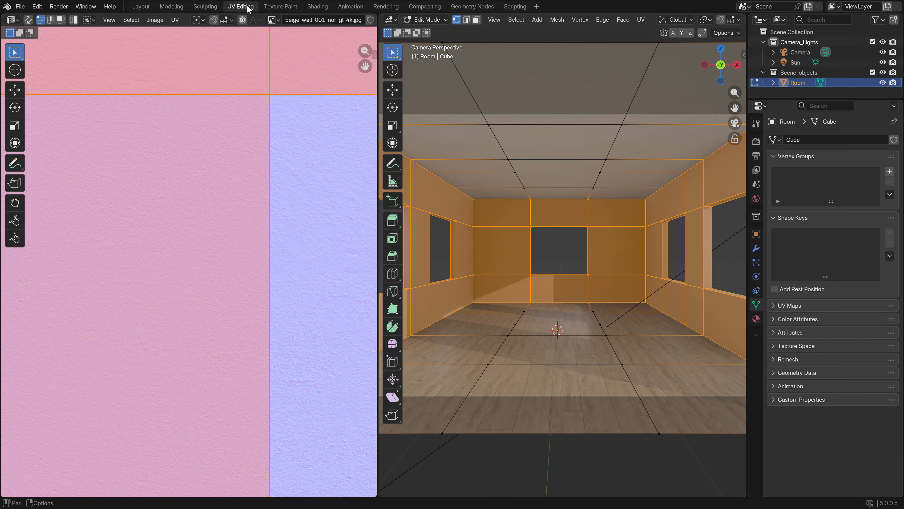
{"action": "scroll", "coordinate": [247, 81], "scroll_direction": "down", "scroll_amount": 1}
{"action": "left_click", "coordinate": [272, 20]}
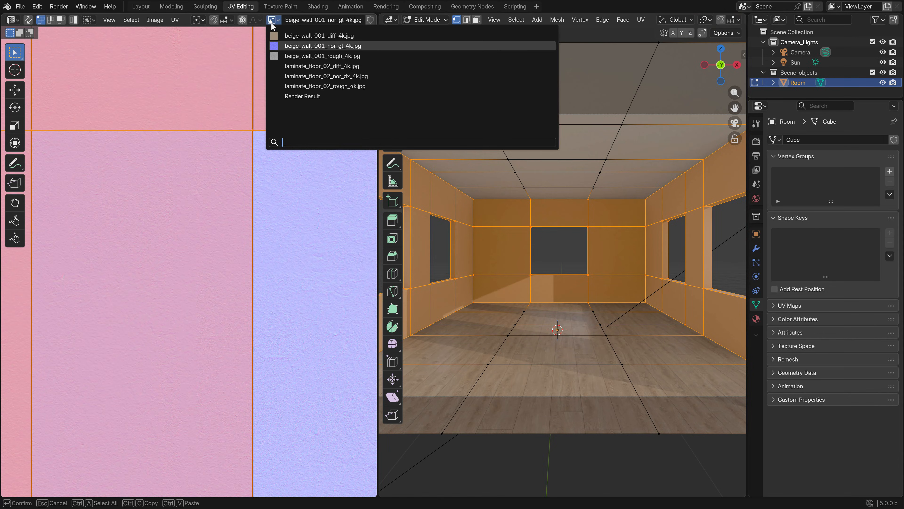
{"action": "left_click", "coordinate": [299, 35]}
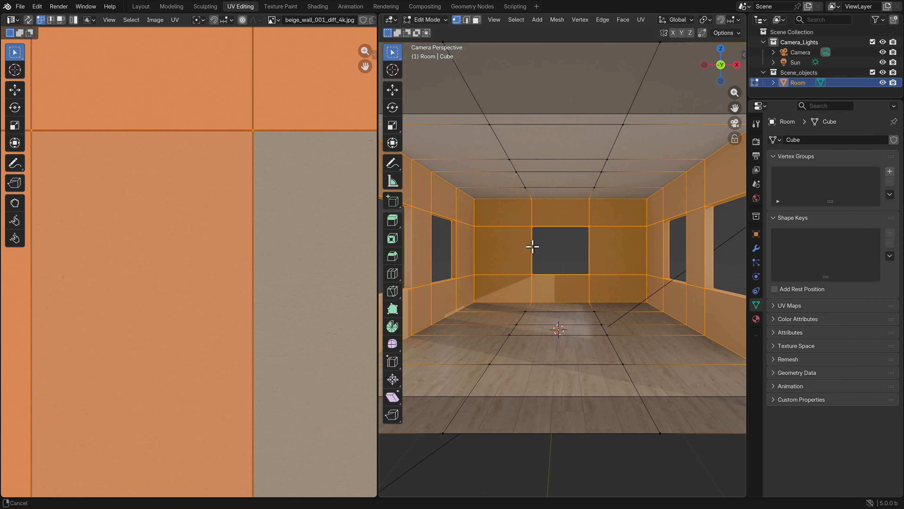
Rescale the wall UVs very slightly while checking the wall texture beside the windows, and return to Object Mode
{"action": "middle_click_drag", "start_coordinate": [531, 247], "coordinate": [647, 245]}
{"action": "scroll", "coordinate": [647, 245], "scroll_direction": "up", "scroll_amount": 5}
{"action": "key", "text": "s"}
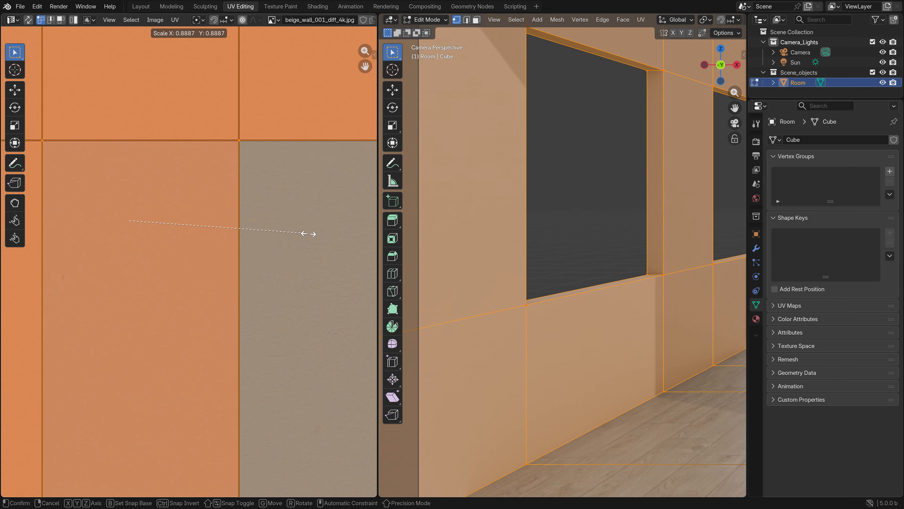
{"action": "left_click", "coordinate": [336, 236]}
{"action": "scroll", "coordinate": [533, 238], "scroll_direction": "down", "scroll_amount": 6}
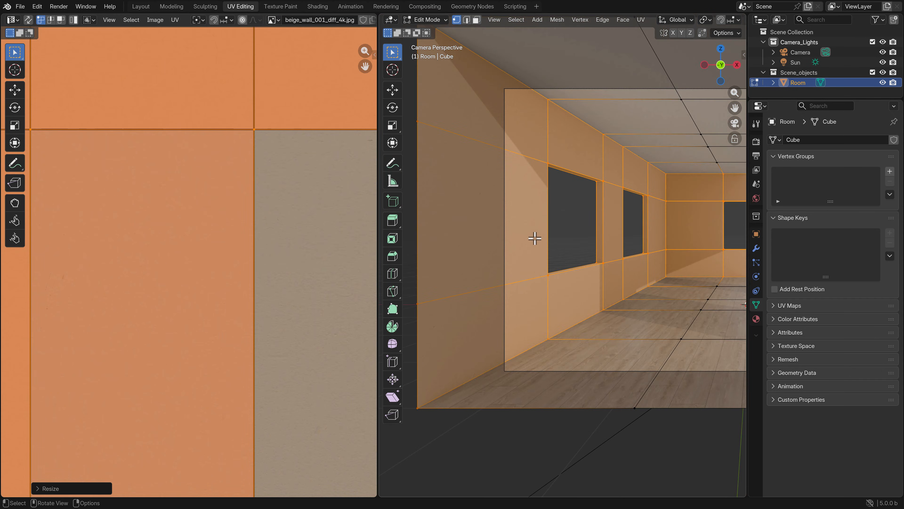
{"action": "key", "text": "Tab"}
{"action": "middle_click_drag", "start_coordinate": [638, 240], "coordinate": [489, 256], "text": "shift"}
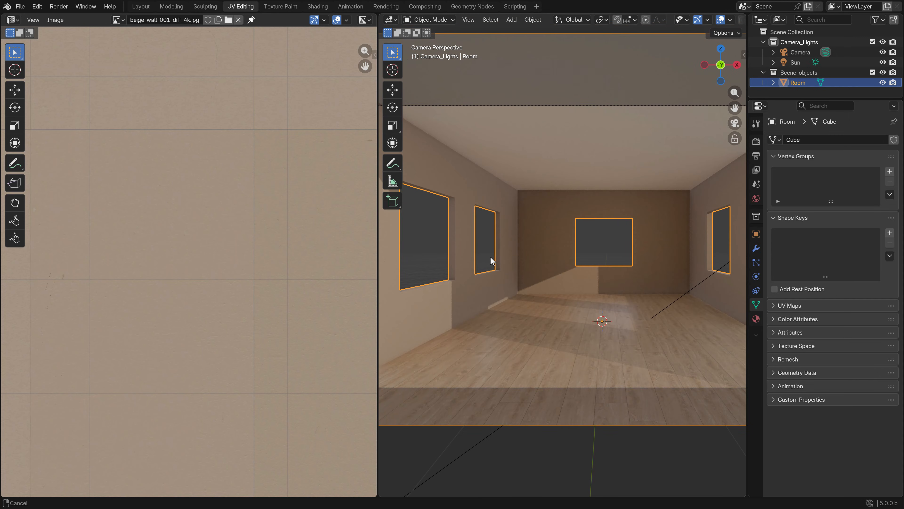
Return to the Shading workspace and show the room through the camera in Rendered shading
{"action": "left_click", "coordinate": [317, 6]}
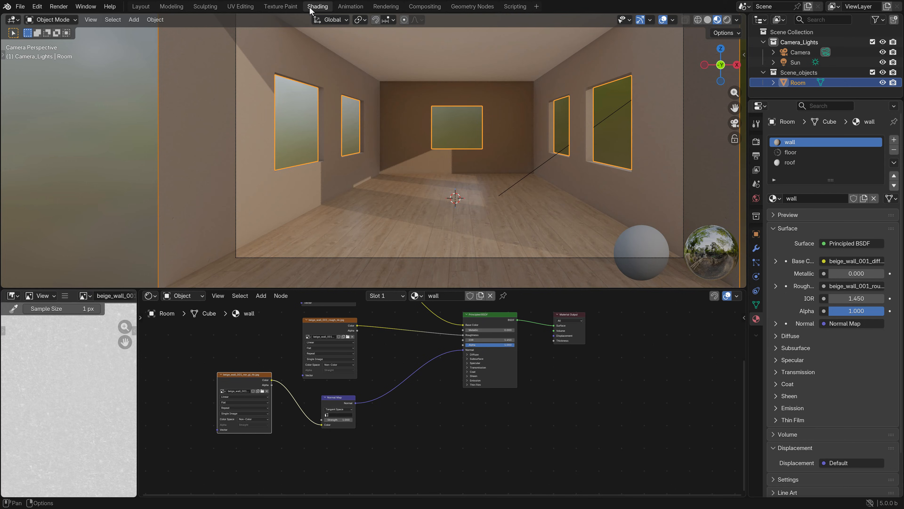
{"action": "middle_click_drag", "start_coordinate": [445, 167], "coordinate": [429, 173], "text": "shift"}
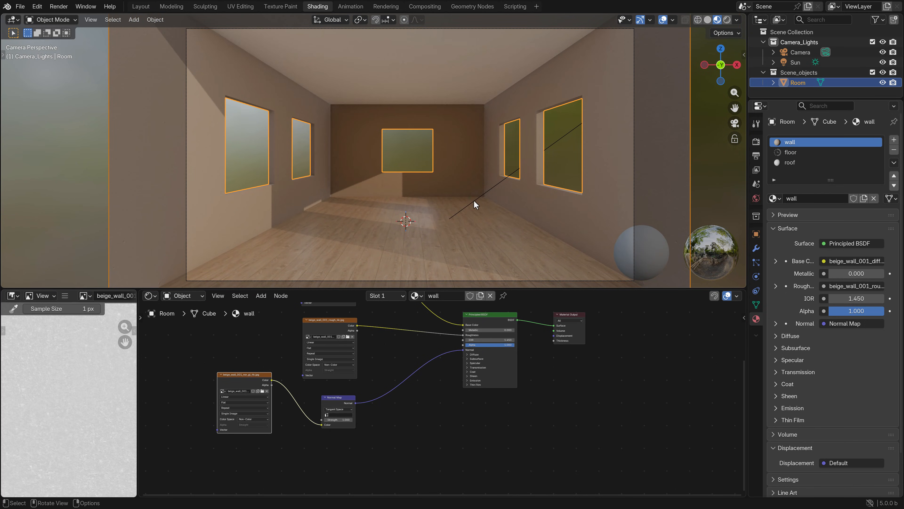
{"action": "key", "text": "z"}
{"action": "left_click", "coordinate": [457, 152]}
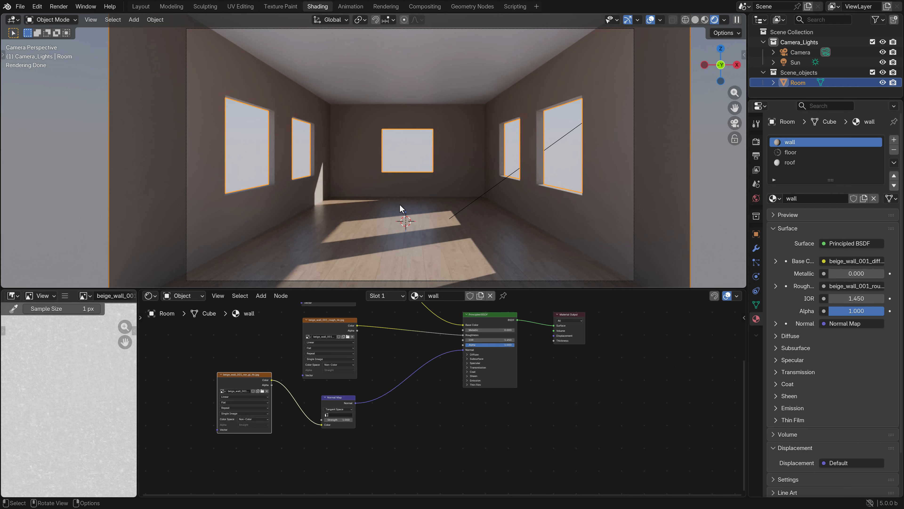
Show the Room in Solid shading from outside its open end and enter Edit Mode on it
{"action": "key", "text": "z"}
{"action": "left_click", "coordinate": [433, 196]}
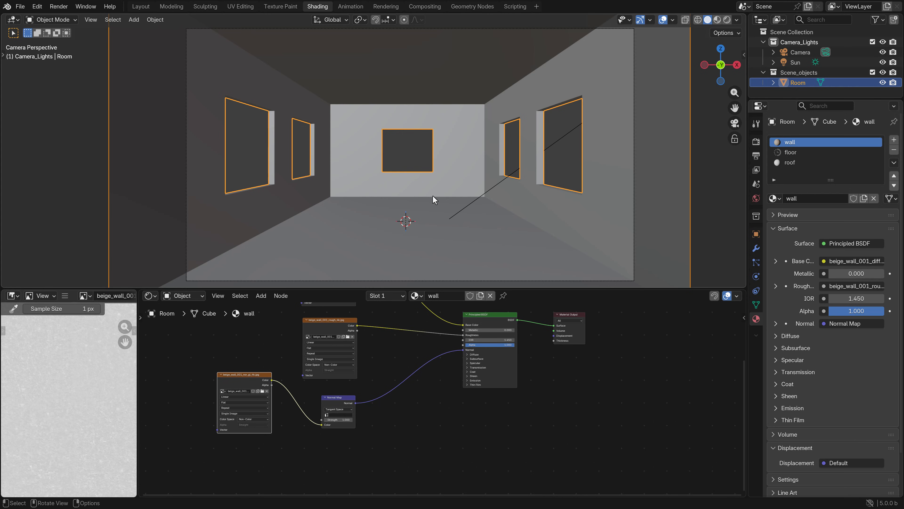
{"action": "middle_click_drag", "start_coordinate": [432, 195], "coordinate": [423, 209]}
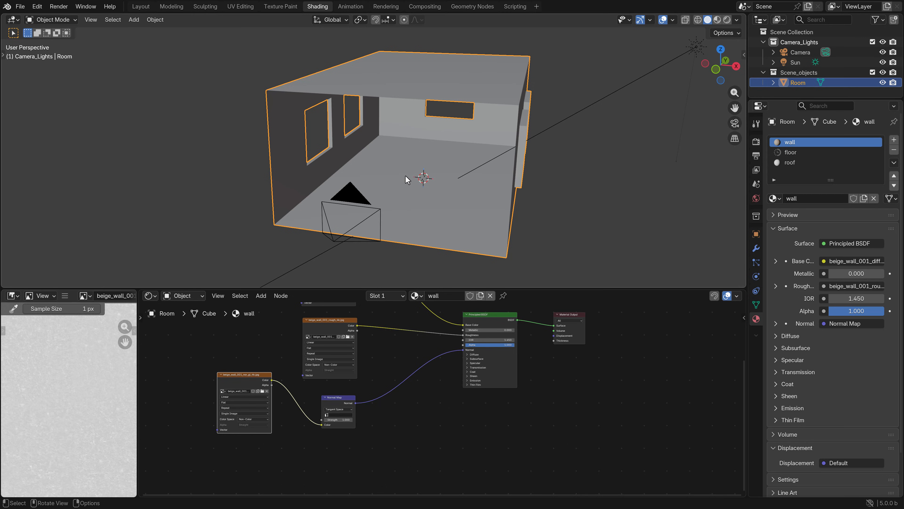
{"action": "middle_click_drag", "start_coordinate": [320, 180], "coordinate": [363, 171], "text": "shift"}
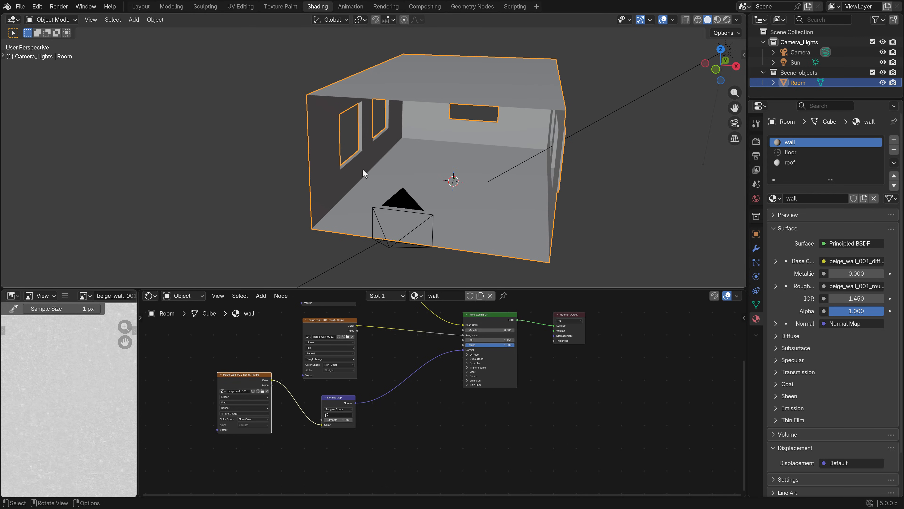
{"action": "scroll", "coordinate": [376, 168], "scroll_direction": "up", "scroll_amount": 3}
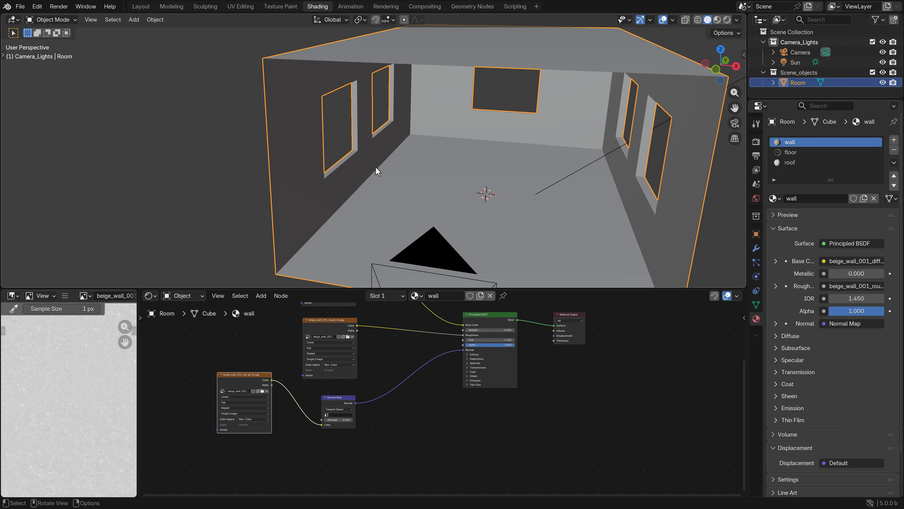
{"action": "key", "text": "Tab"}
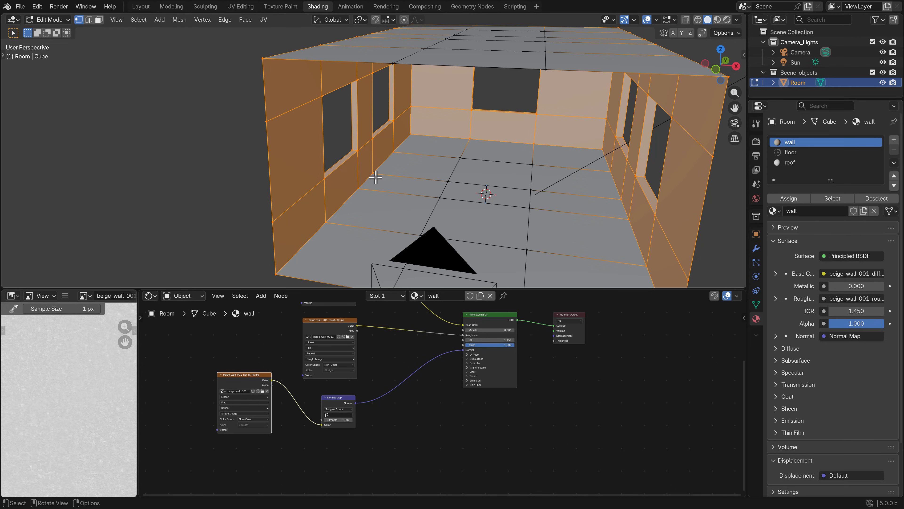
{"action": "middle_click_drag", "start_coordinate": [375, 184], "coordinate": [396, 168], "text": "shift"}
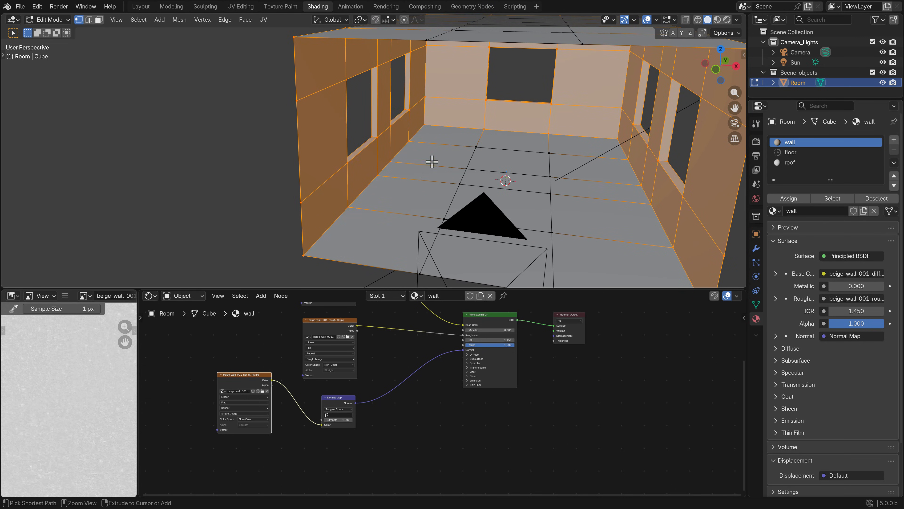
Add one centred loop cut lengthwise through each outer column of floor faces, beside the two side walls
{"action": "key", "text": "ctrl+r"}
{"action": "left_click", "coordinate": [437, 154]}
{"action": "right_click", "coordinate": [446, 151]}
{"action": "key", "text": "ctrl+r"}
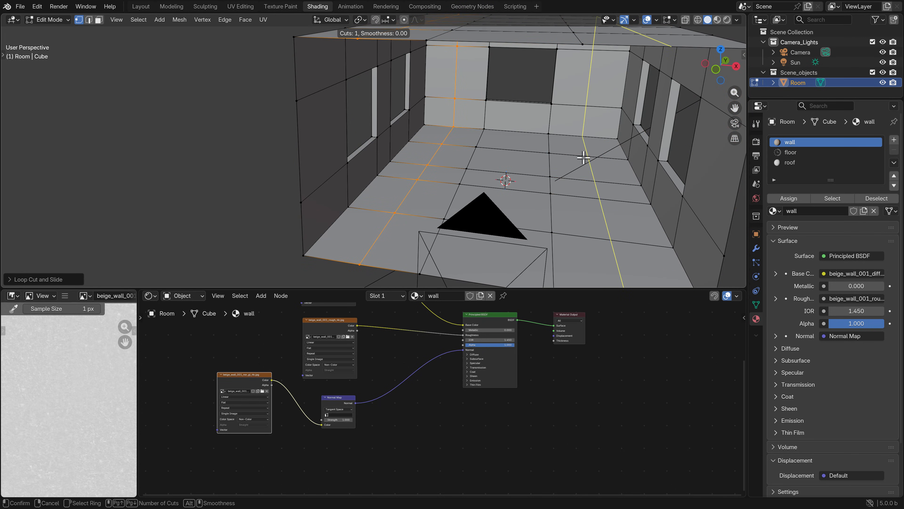
{"action": "left_click", "coordinate": [583, 157]}
{"action": "right_click", "coordinate": [583, 157]}
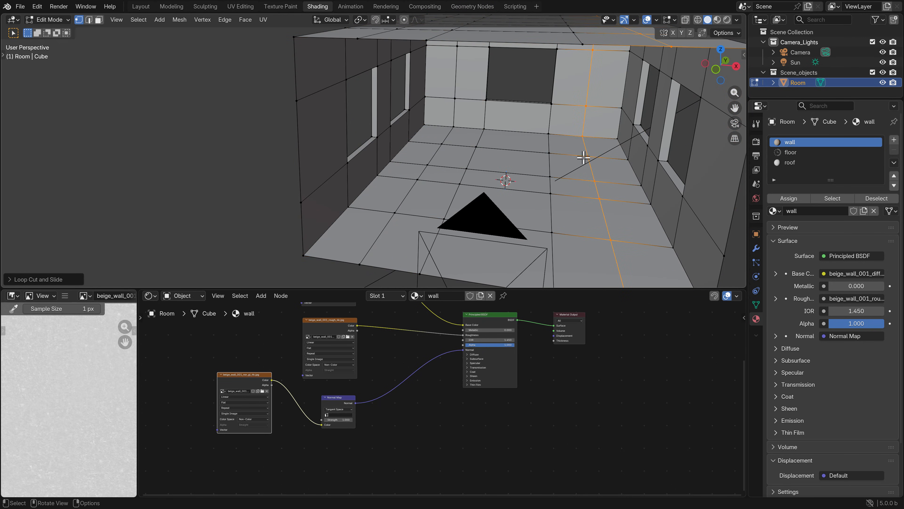
Select both new lengthwise loops and scale them outward along X by about 1.46, close to the side walls
{"action": "left_click", "coordinate": [435, 152], "text": "alt+shift"}
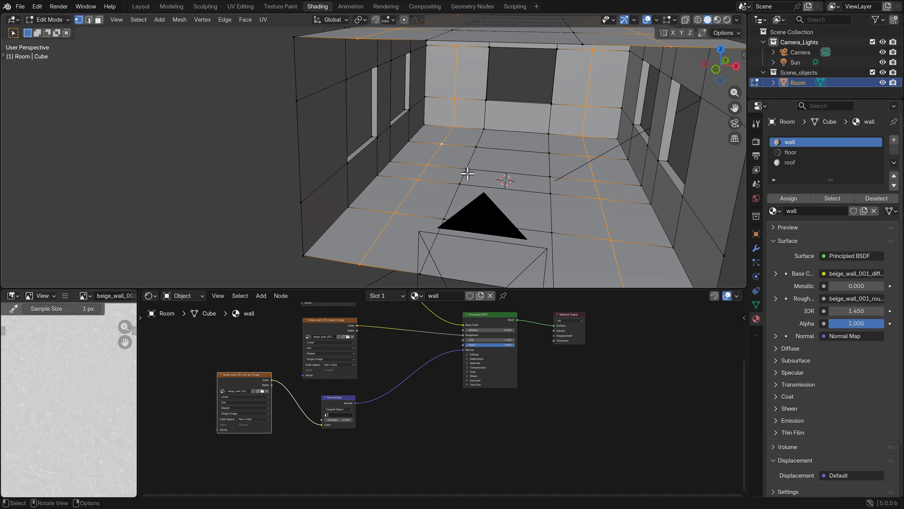
{"action": "left_click", "coordinate": [595, 182]}
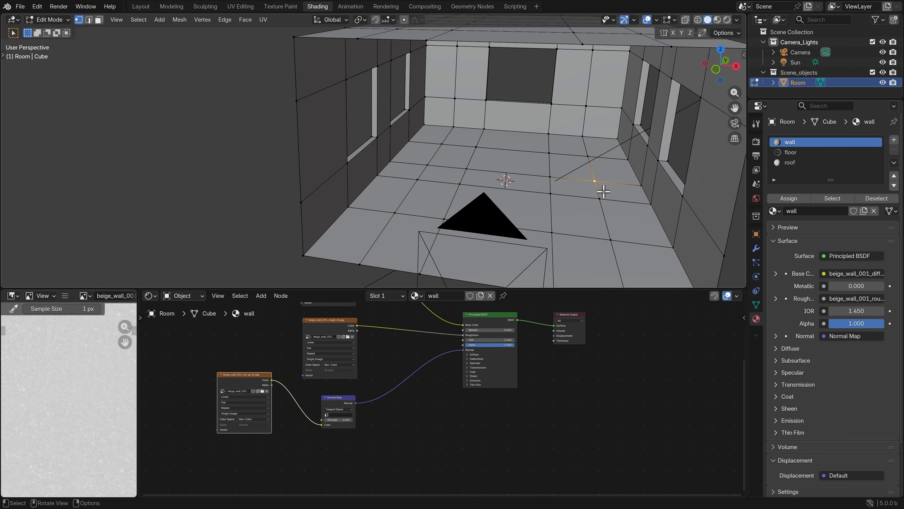
{"action": "left_click", "coordinate": [596, 187], "text": "alt"}
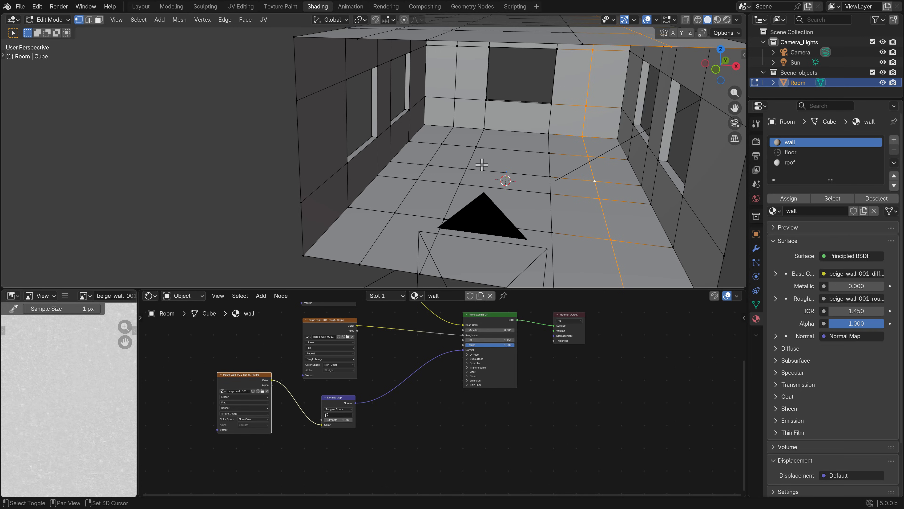
{"action": "left_click", "coordinate": [435, 152], "text": "alt+shift"}
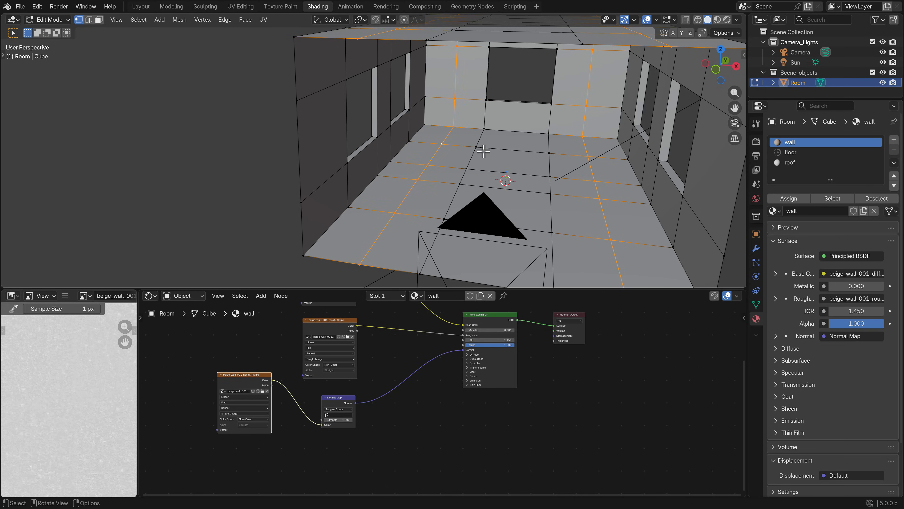
{"action": "key", "text": "KP_1"}
{"action": "scroll", "coordinate": [525, 137], "scroll_direction": "up", "scroll_amount": 3}
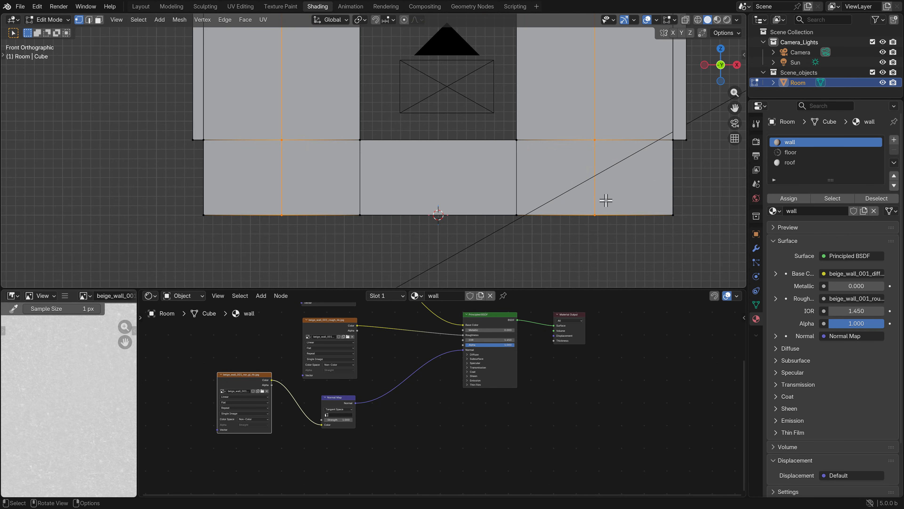
{"action": "key", "text": "s"}
{"action": "key", "text": "x"}
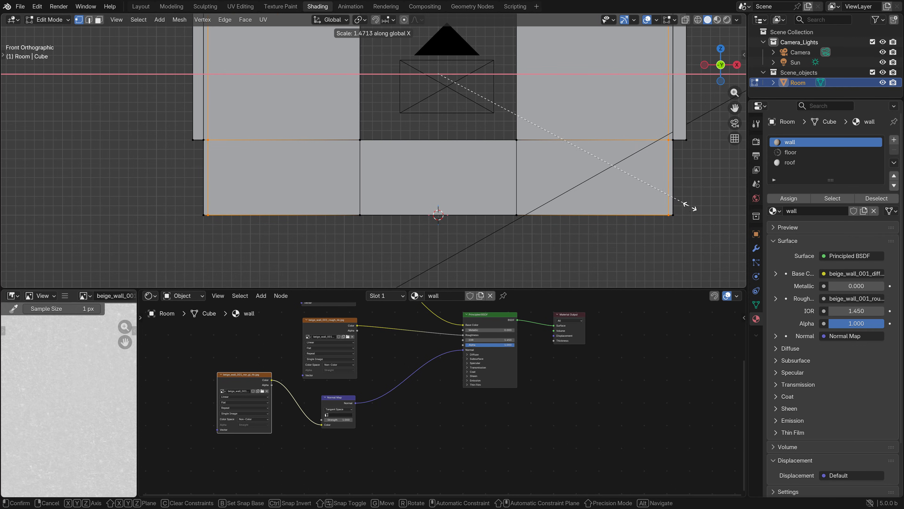
{"action": "left_click", "coordinate": [666, 202]}
Add a crosswise loop cut through the Room next to the far end wall, sliding it toward that wall by about 0.95
{"action": "middle_click_drag", "start_coordinate": [530, 142], "coordinate": [444, 103]}
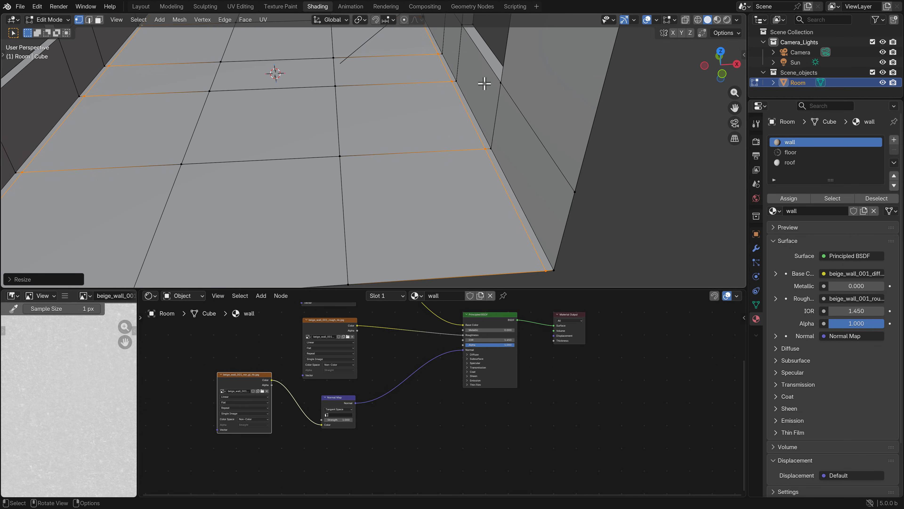
{"action": "scroll", "coordinate": [485, 84], "scroll_direction": "down", "scroll_amount": 4}
{"action": "middle_click_drag", "start_coordinate": [497, 81], "coordinate": [512, 140]}
{"action": "middle_click_drag", "start_coordinate": [513, 140], "coordinate": [373, 168]}
{"action": "scroll", "coordinate": [460, 177], "scroll_direction": "up", "scroll_amount": 5}
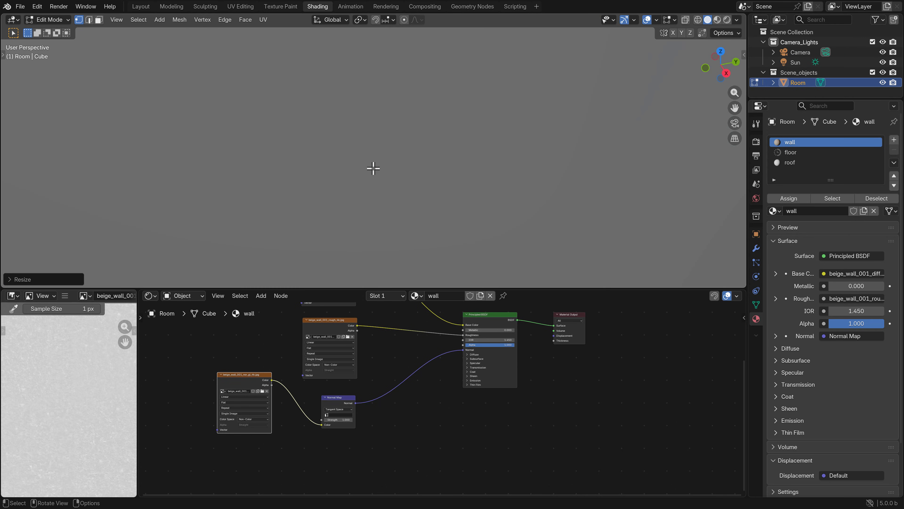
{"action": "scroll", "coordinate": [414, 177], "scroll_direction": "down", "scroll_amount": 6}
{"action": "middle_click_drag", "start_coordinate": [430, 184], "coordinate": [409, 125]}
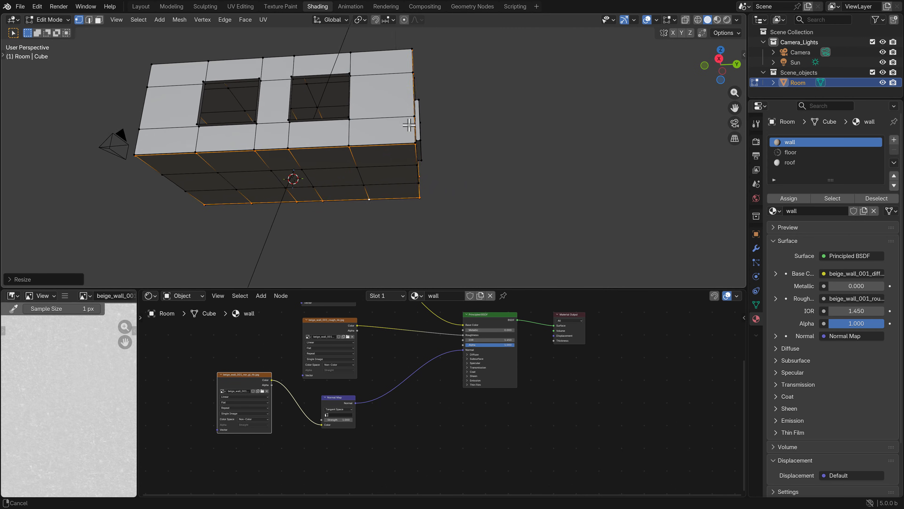
{"action": "scroll", "coordinate": [438, 151], "scroll_direction": "up", "scroll_amount": 5}
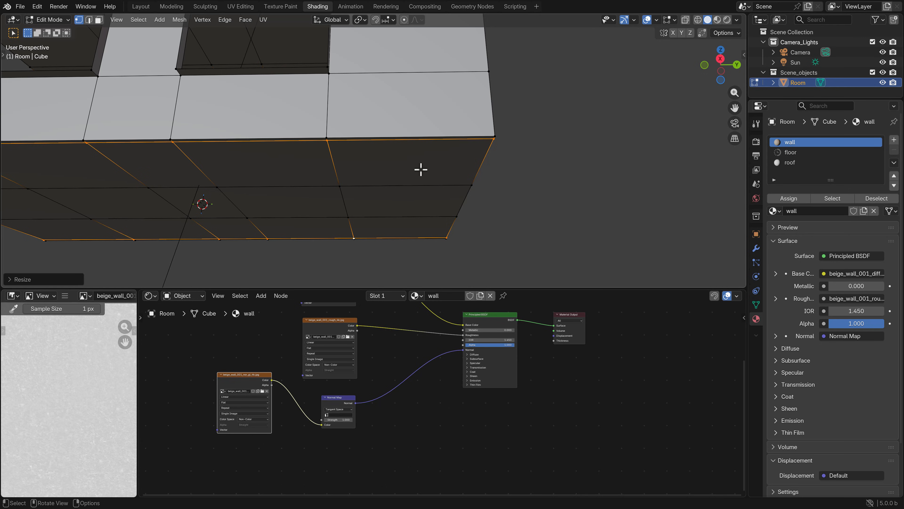
{"action": "scroll", "coordinate": [459, 160], "scroll_direction": "up", "scroll_amount": 4}
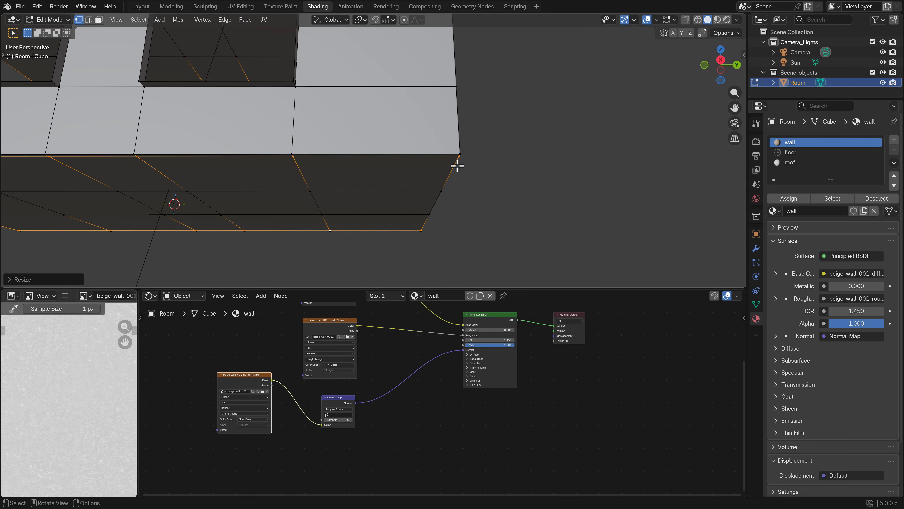
{"action": "key", "text": "ctrl+r"}
{"action": "left_click", "coordinate": [419, 150]}
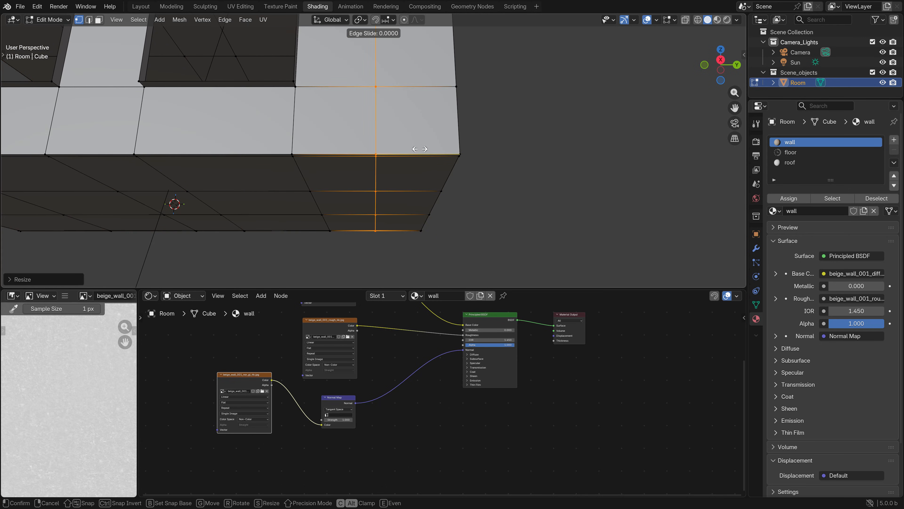
{"action": "left_click", "coordinate": [500, 157]}
Edge-slide the crosswise loop by about -0.01 in wireframe top view to match its wall distance to the lengthwise loops
{"action": "middle_click_drag", "start_coordinate": [474, 158], "coordinate": [492, 182]}
{"action": "key", "text": "KP_7"}
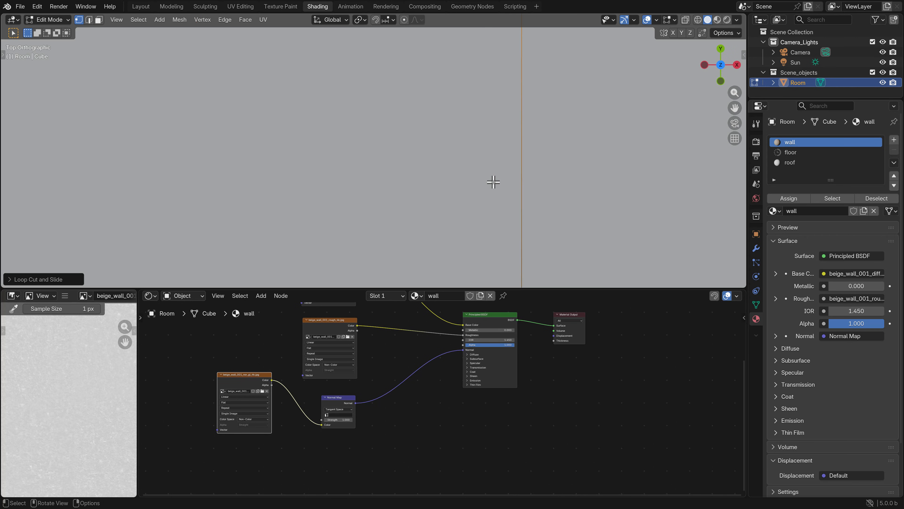
{"action": "scroll", "coordinate": [276, 111], "scroll_direction": "down", "scroll_amount": 5}
{"action": "middle_click_drag", "start_coordinate": [279, 86], "coordinate": [317, 170], "text": "shift"}
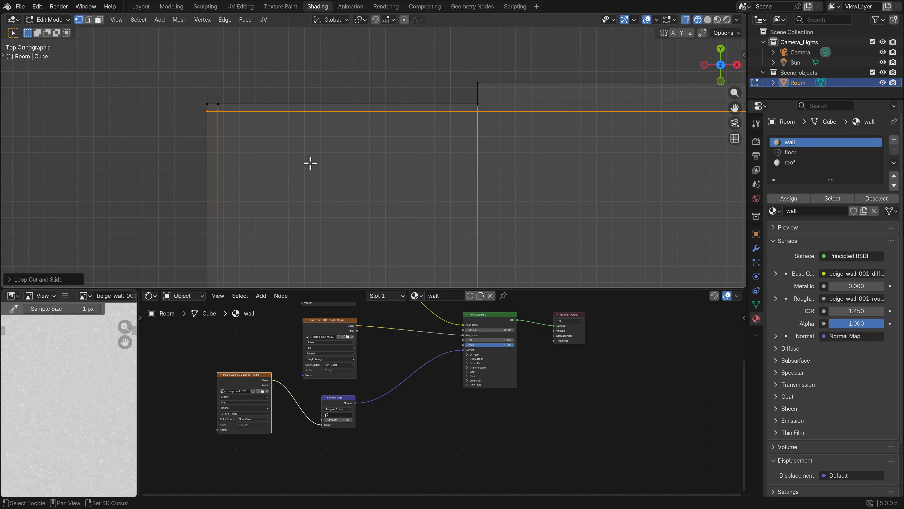
{"action": "mouse_move", "coordinate": [257, 138]}
{"action": "middle_mouse_down", "text": "shift"}
{"action": "mouse_move", "coordinate": [292, 157]}
{"action": "mouse_move", "coordinate": [329, 156]}
{"action": "middle_mouse_up", "text": "shift"}
{"action": "scroll", "coordinate": [328, 154], "scroll_direction": "up", "scroll_amount": 2}
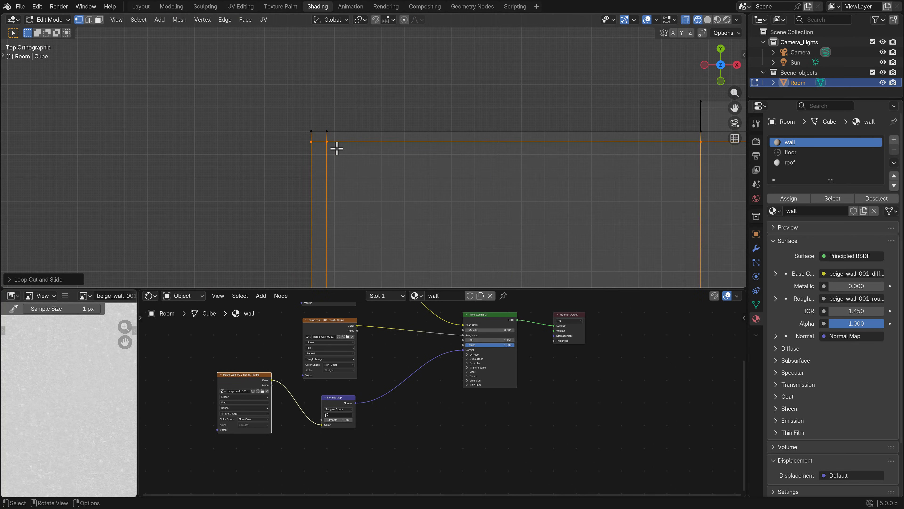
{"action": "key", "text": "g"}
{"action": "key", "text": "g"}
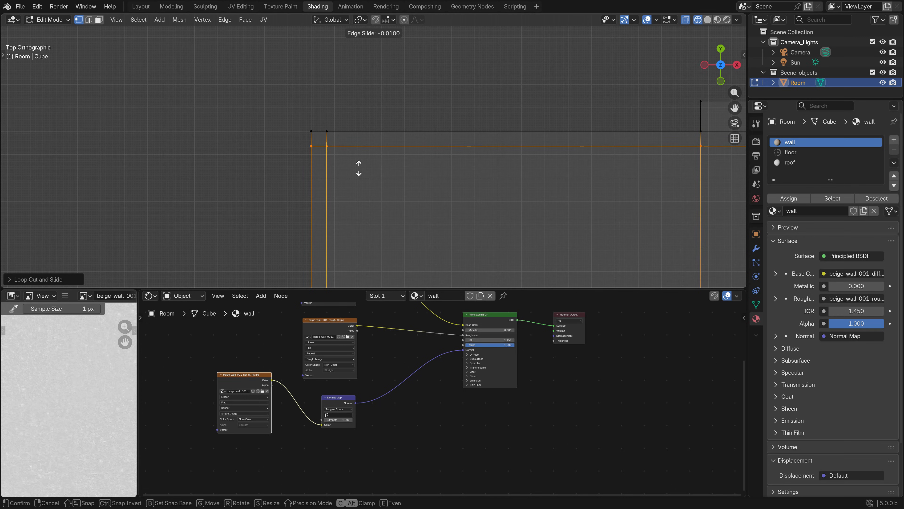
{"action": "left_click", "coordinate": [359, 168]}
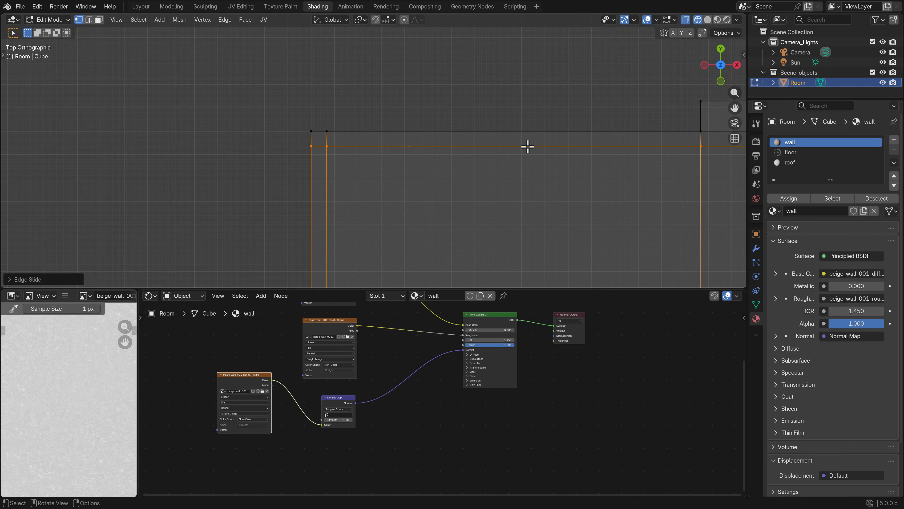
Return to Object Mode and turn on the Screencast Keys display
{"action": "key", "text": "Tab"}
{"action": "key", "text": "n"}
{"action": "left_click", "coordinate": [740, 164]}
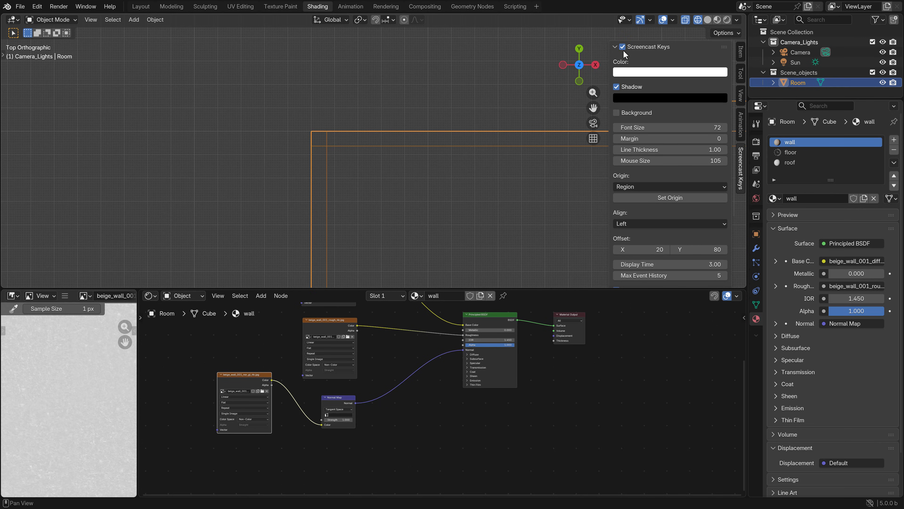
{"action": "key", "text": "n"}
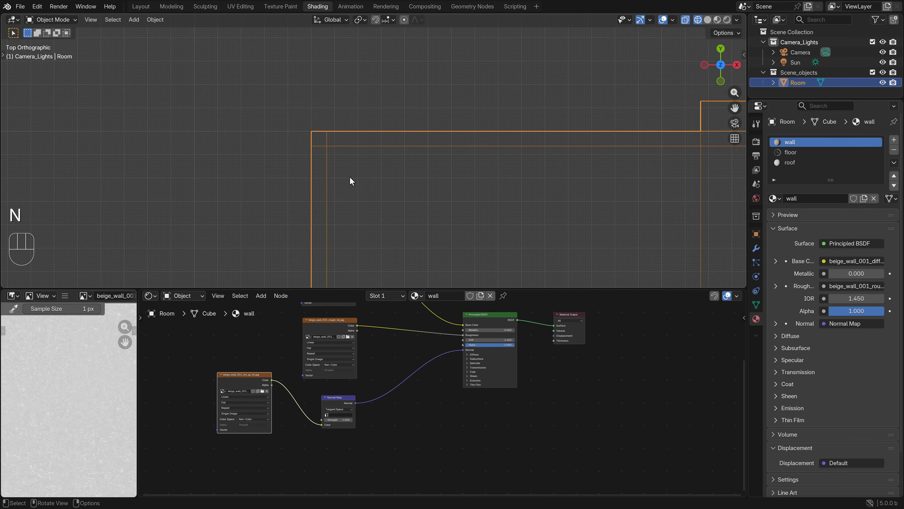
Return the Room to Solid shading, enter Edit Mode and clear the selection
{"action": "mouse_move", "coordinate": [350, 181]}
{"action": "middle_mouse_down"}
{"action": "mouse_move", "coordinate": [382, 217]}
{"action": "mouse_move", "coordinate": [360, 174]}
{"action": "middle_mouse_up"}
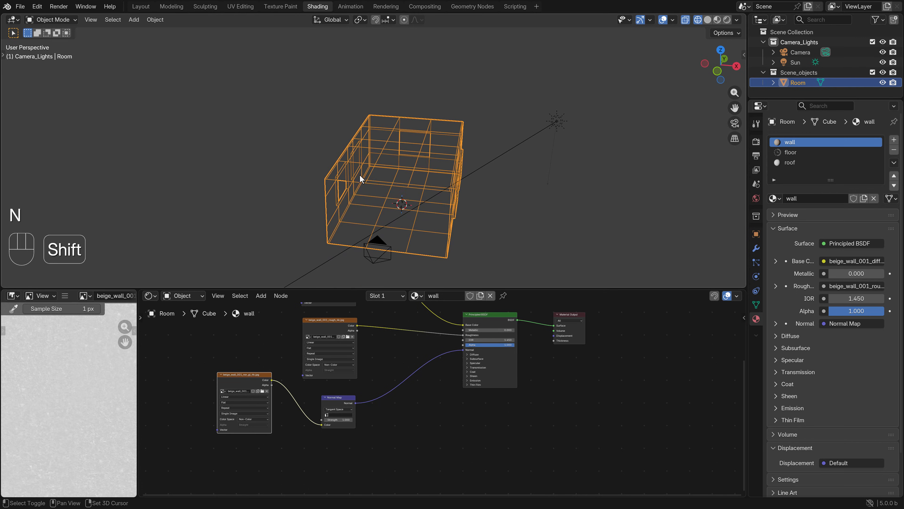
{"action": "scroll", "coordinate": [360, 174], "scroll_direction": "up", "scroll_amount": 4}
{"action": "key", "text": "z"}
{"action": "scroll", "coordinate": [340, 179], "scroll_direction": "up", "scroll_amount": 6}
{"action": "key", "text": "Tab"}
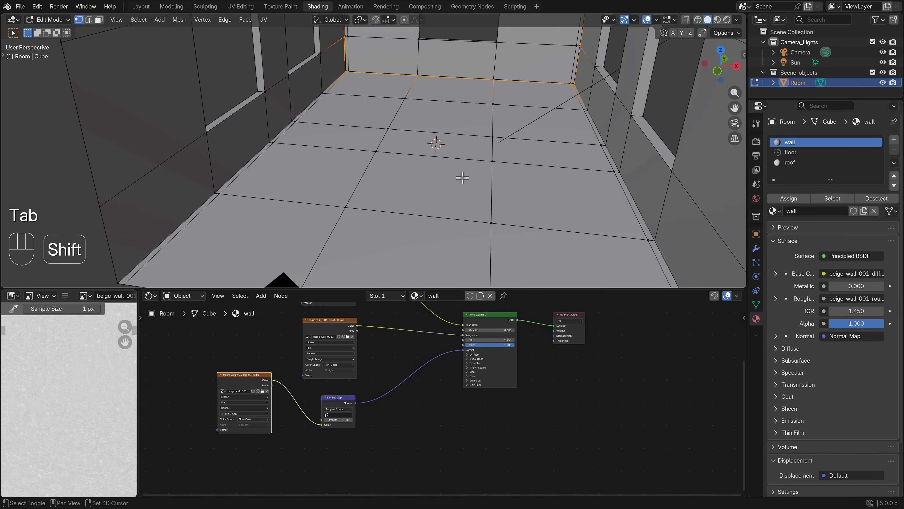
{"action": "middle_click_drag", "start_coordinate": [460, 171], "coordinate": [527, 160], "text": "shift"}
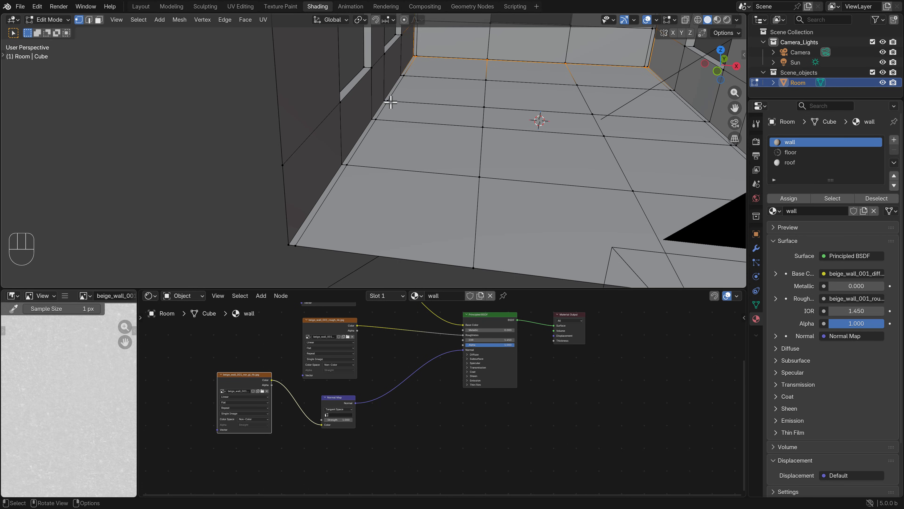
{"action": "left_click", "coordinate": [354, 259]}
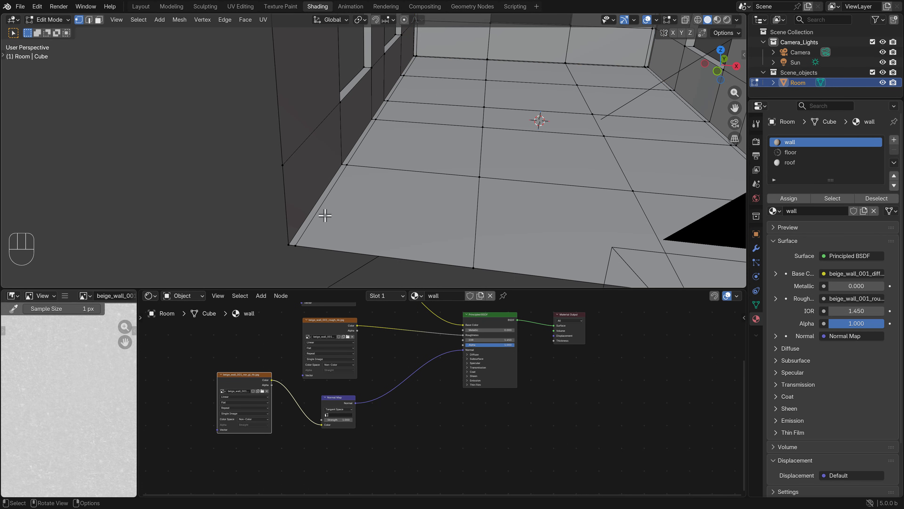
In face selection, select the narrow floor strip along the left wall from its near end to the far corner
{"action": "key", "text": "3"}
{"action": "left_click", "coordinate": [306, 223]}
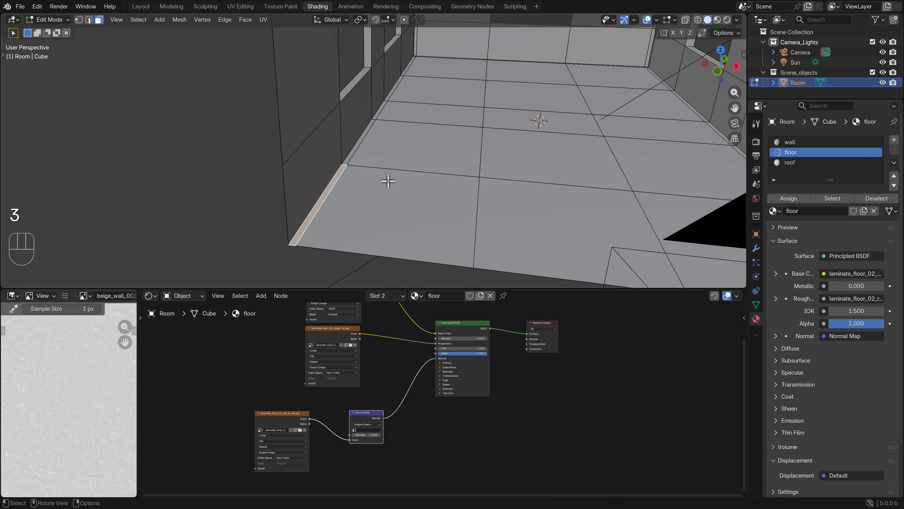
{"action": "middle_click_drag", "start_coordinate": [387, 180], "coordinate": [366, 180]}
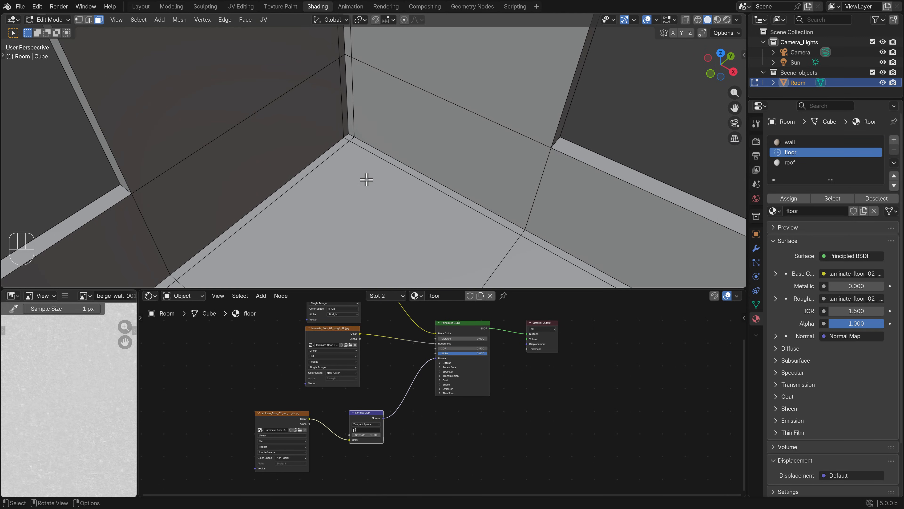
{"action": "left_click", "coordinate": [350, 139], "text": "ctrl"}
{"action": "scroll", "coordinate": [353, 154], "scroll_direction": "down", "scroll_amount": 8}
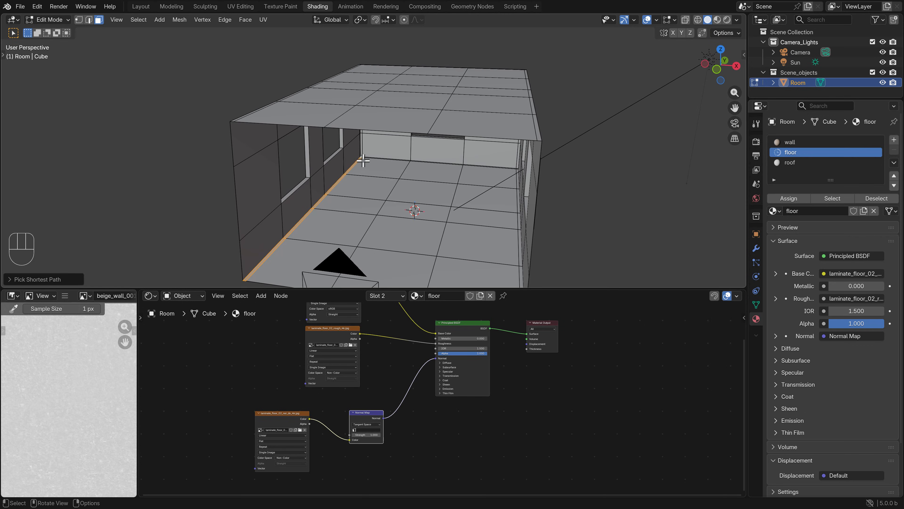
Extend the face selection along the narrow floor strip at the far wall to its right corner
{"action": "middle_click_drag", "start_coordinate": [466, 195], "coordinate": [329, 209]}
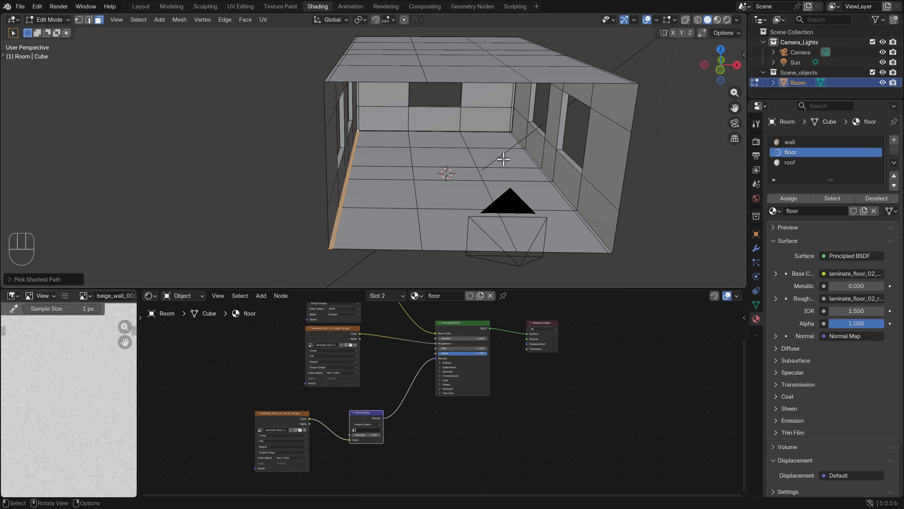
{"action": "middle_click_drag", "start_coordinate": [503, 160], "coordinate": [486, 166], "text": "shift"}
{"action": "scroll", "coordinate": [486, 166], "scroll_direction": "up", "scroll_amount": 8}
{"action": "mouse_move", "coordinate": [493, 131]}
{"action": "middle_mouse_down"}
{"action": "mouse_move", "coordinate": [529, 118]}
{"action": "mouse_move", "coordinate": [505, 129]}
{"action": "middle_mouse_up"}
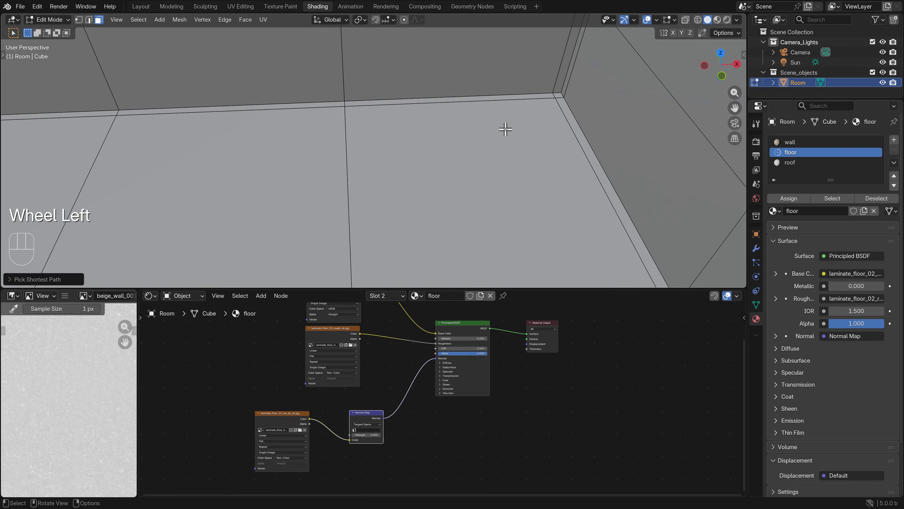
{"action": "left_click", "coordinate": [559, 94], "text": "ctrl"}
{"action": "scroll", "coordinate": [505, 180], "scroll_direction": "down", "scroll_amount": 8}
Extend the face selection along the right wall's floor strip from the far corner to its near end
{"action": "middle_click_drag", "start_coordinate": [503, 184], "coordinate": [470, 88], "text": "shift"}
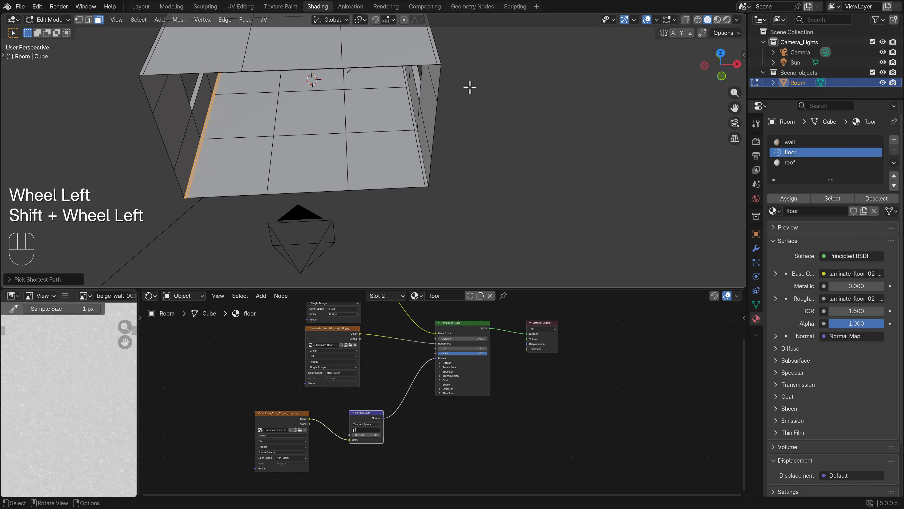
{"action": "scroll", "coordinate": [574, 180], "scroll_direction": "up", "scroll_amount": 6}
{"action": "left_click", "coordinate": [576, 197], "text": "ctrl"}
{"action": "scroll", "coordinate": [463, 207], "scroll_direction": "down", "scroll_amount": 6}
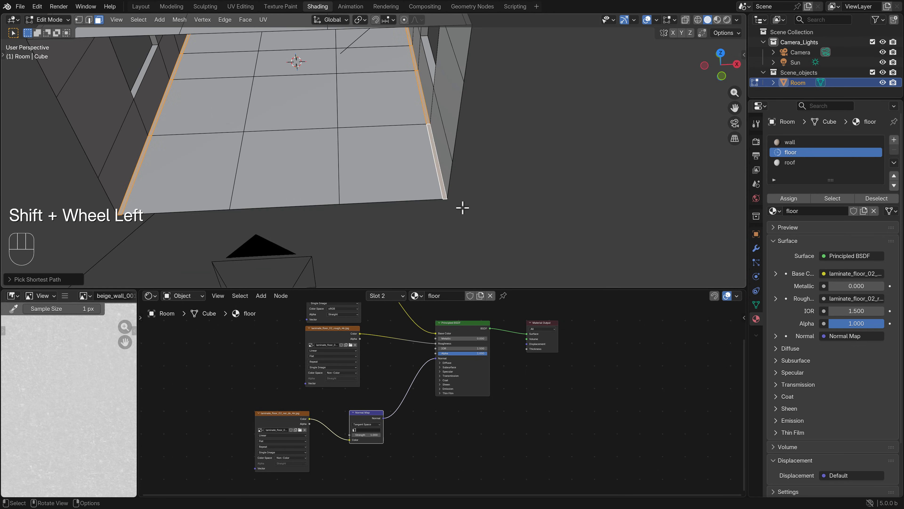
{"action": "middle_click_drag", "start_coordinate": [436, 219], "coordinate": [452, 168]}
{"action": "middle_click_drag", "start_coordinate": [457, 104], "coordinate": [418, 160], "text": "shift"}
{"action": "scroll", "coordinate": [423, 171], "scroll_direction": "up", "scroll_amount": 2}
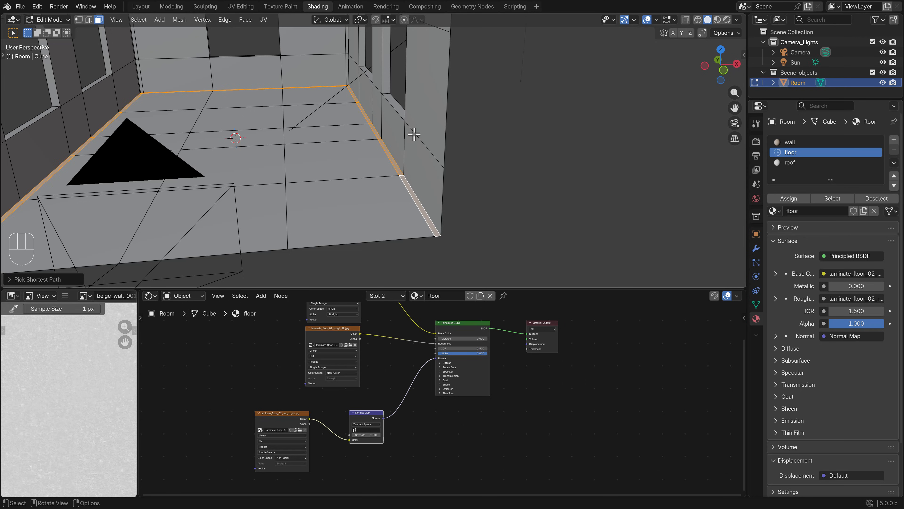
{"action": "middle_click_drag", "start_coordinate": [413, 135], "coordinate": [430, 153]}
{"action": "key", "text": "e"}
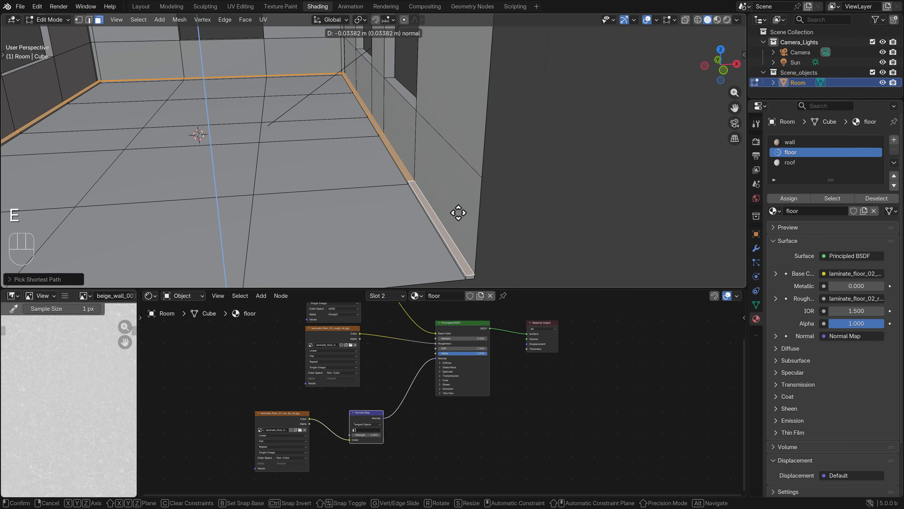
{"action": "left_click", "coordinate": [455, 210]}
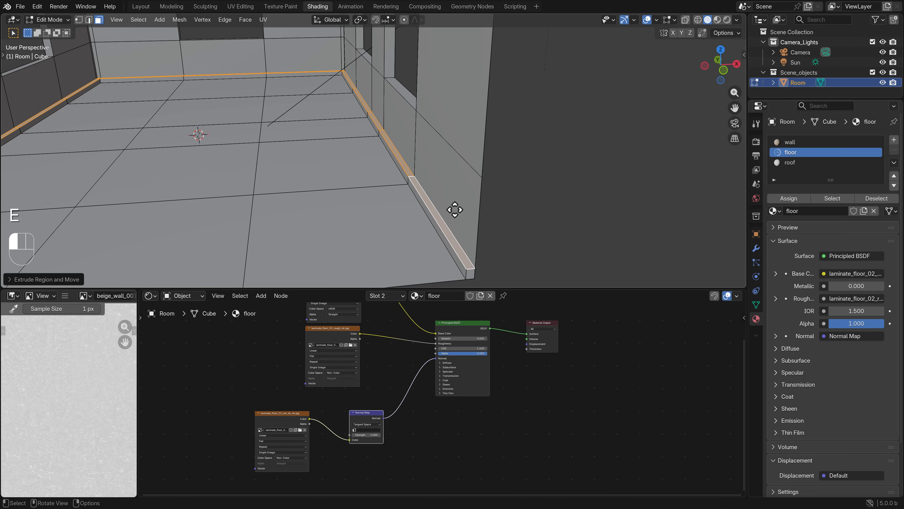
{"action": "key", "text": "g"}
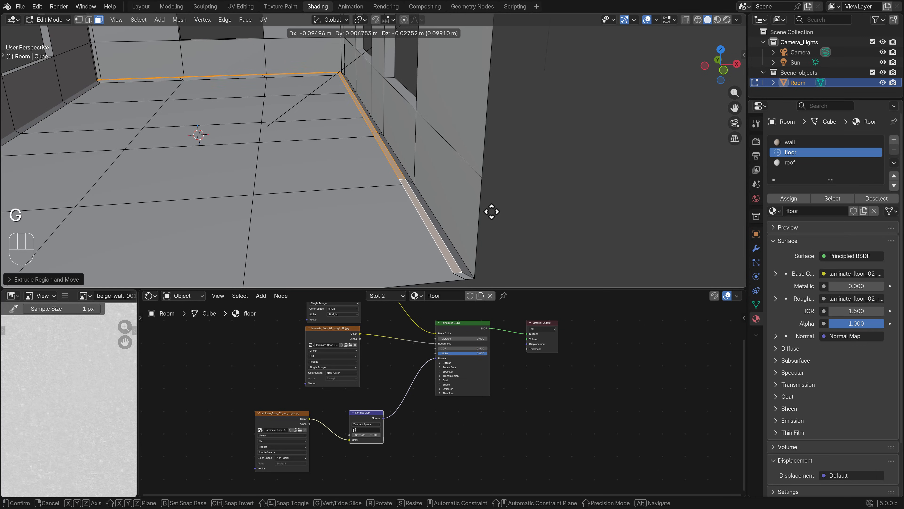
{"action": "left_click", "coordinate": [456, 211]}
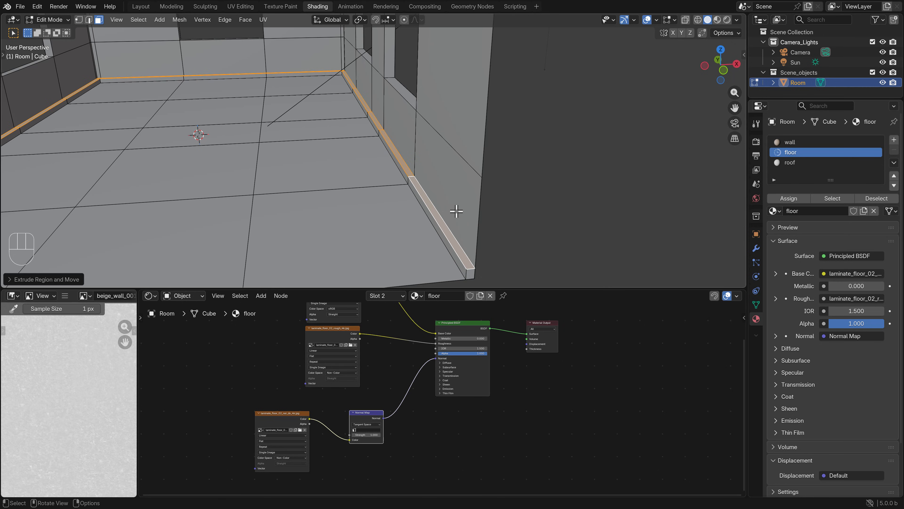
{"action": "key", "text": "ctrl+z"}
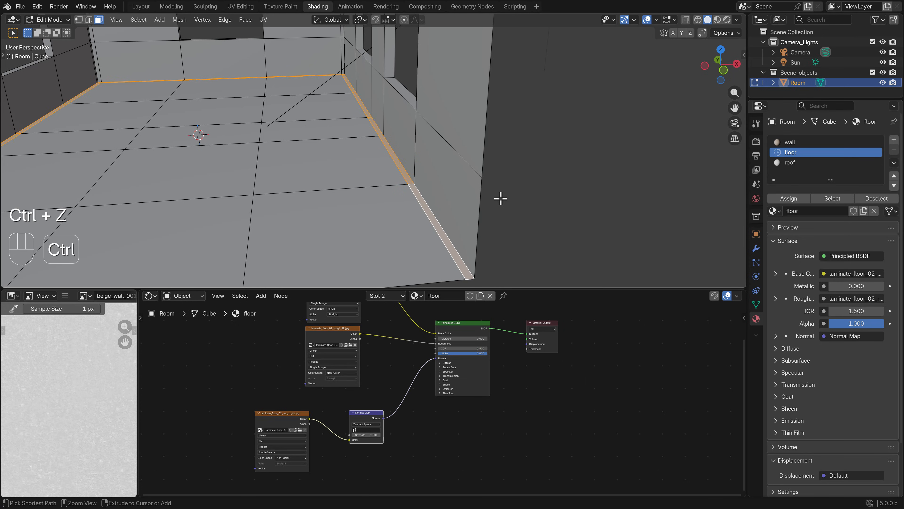
{"action": "key", "text": "g"}
{"action": "left_click", "coordinate": [484, 231]}
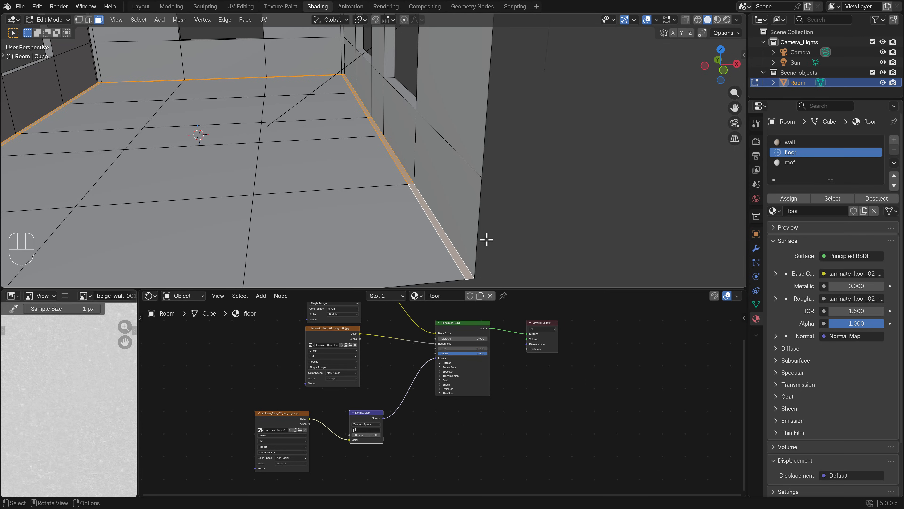
Raise the selected floor strips by about 0.035 m with Extrude Manifold and return to Object Mode
{"action": "key", "text": "alt+e"}
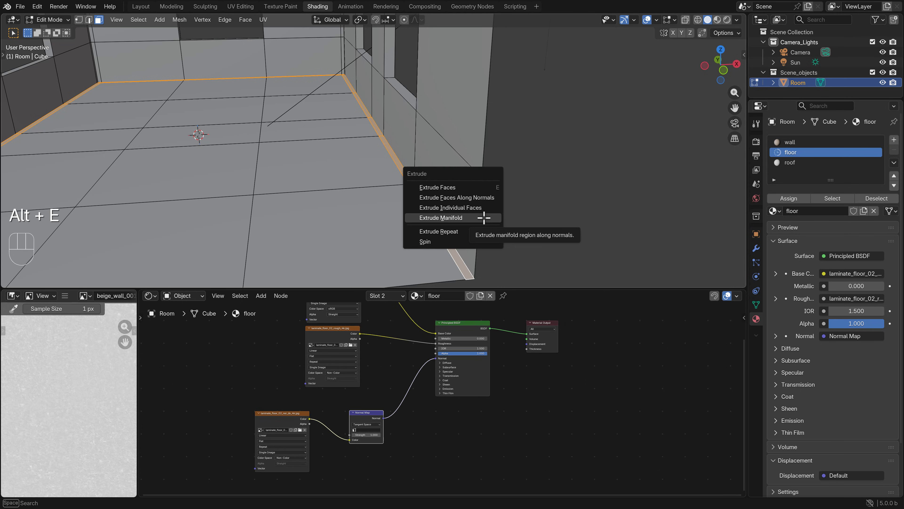
{"action": "left_click", "coordinate": [459, 220]}
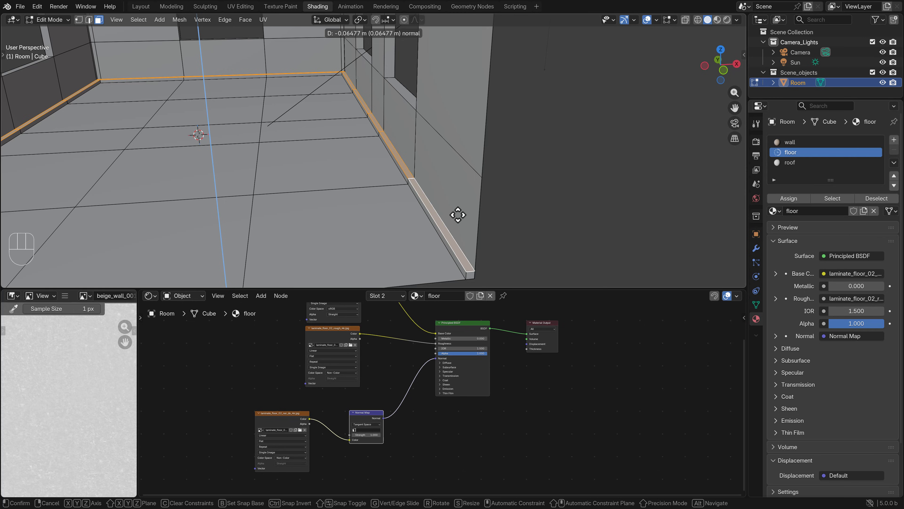
{"action": "key", "text": "shift"}
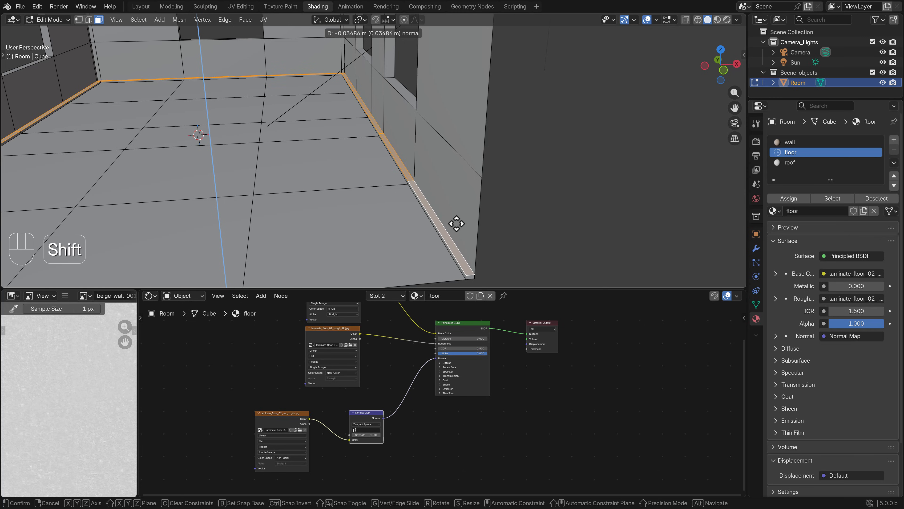
{"action": "left_click", "coordinate": [457, 223]}
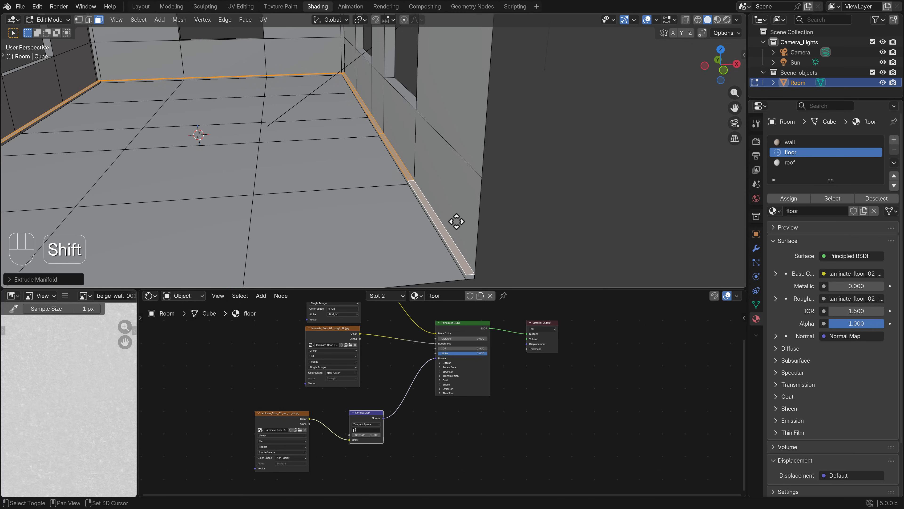
{"action": "key", "text": "g"}
{"action": "right_click", "coordinate": [514, 232]}
{"action": "scroll", "coordinate": [515, 231], "scroll_direction": "down", "scroll_amount": 3}
{"action": "key", "text": "Tab"}
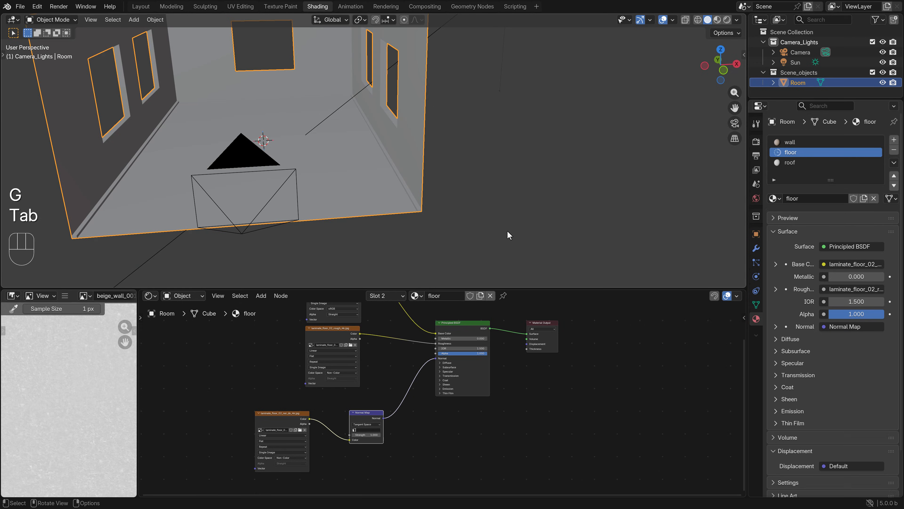
{"action": "middle_click_drag", "start_coordinate": [329, 216], "coordinate": [408, 211], "text": "shift"}
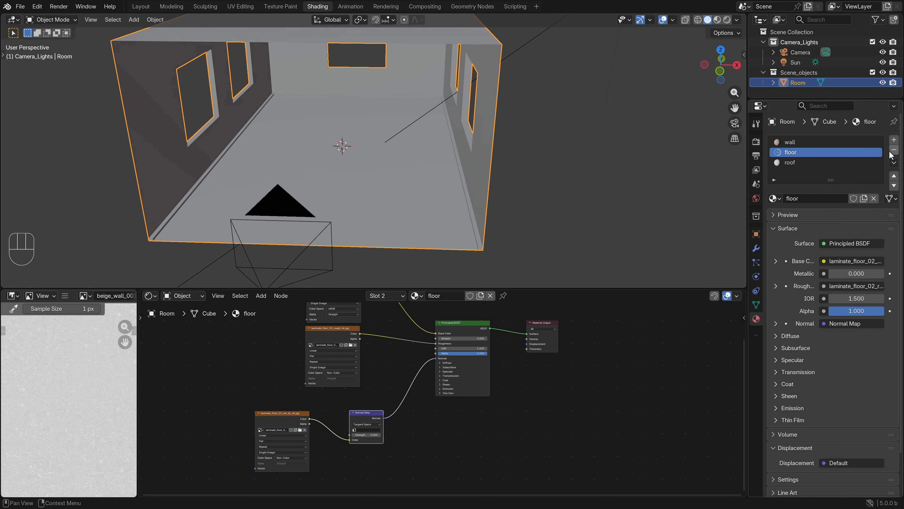
Add a fourth material slot to the Room with a new material named border, and set its roughness to 0.1
{"action": "left_click", "coordinate": [894, 140]}
{"action": "left_click", "coordinate": [814, 198]}
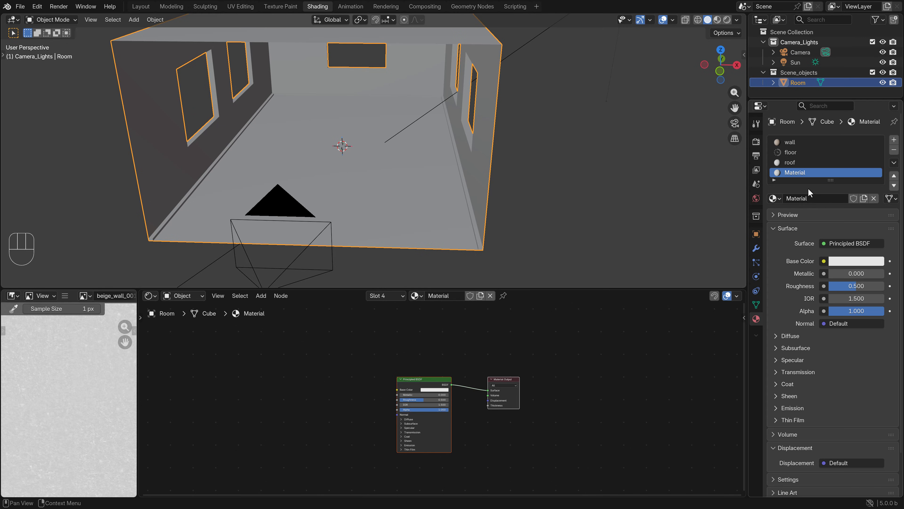
{"action": "left_click", "coordinate": [801, 198]}
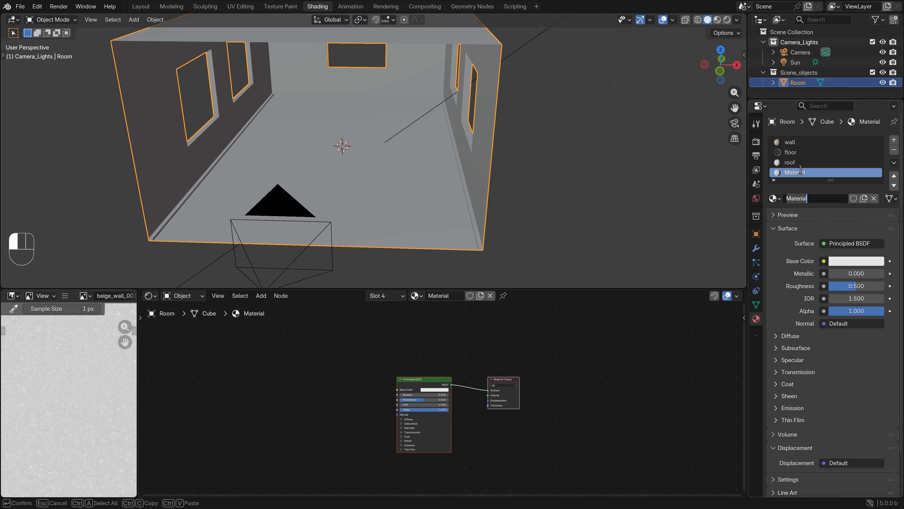
{"action": "type", "text": "border"}
{"action": "key", "text": "Return"}
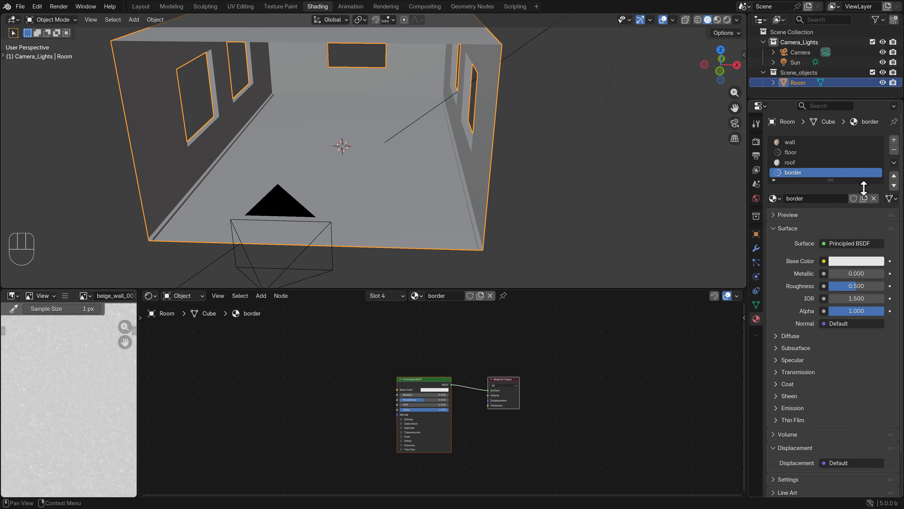
{"action": "left_click", "coordinate": [855, 285]}
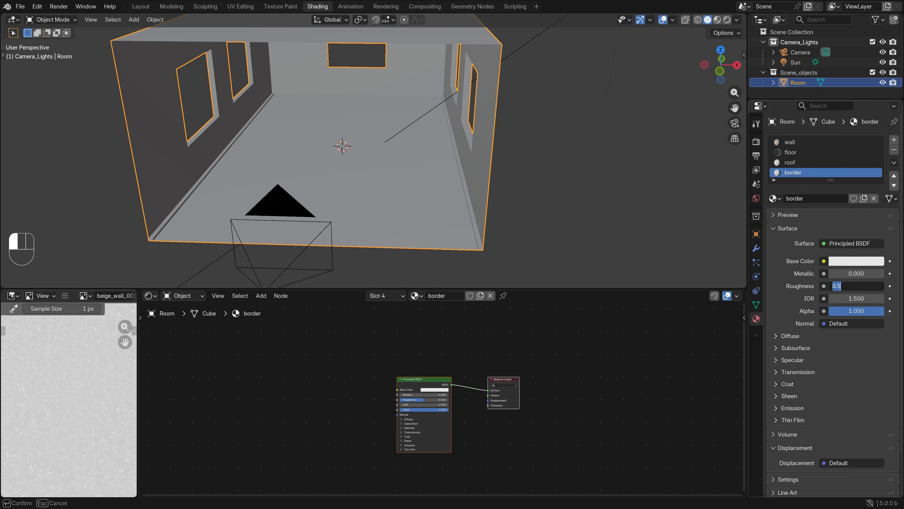
{"action": "key", "text": "Return"}
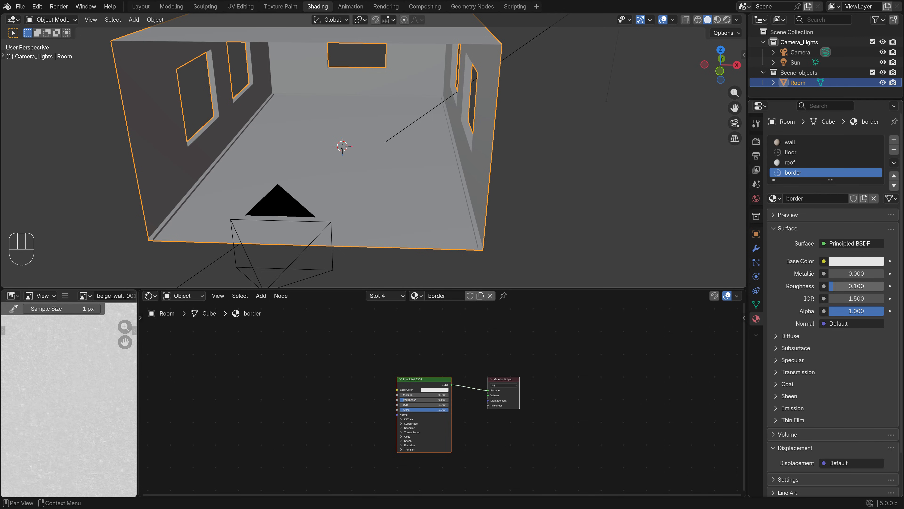
In Edit Mode, add the inner side faces of the left wall's raised strip to the selection, up to the far corner
{"action": "middle_click_drag", "start_coordinate": [305, 191], "coordinate": [376, 156], "text": "shift"}
{"action": "scroll", "coordinate": [318, 188], "scroll_direction": "up", "scroll_amount": 1}
{"action": "key", "text": "Tab"}
{"action": "middle_click_drag", "start_coordinate": [290, 177], "coordinate": [368, 175], "text": "shift"}
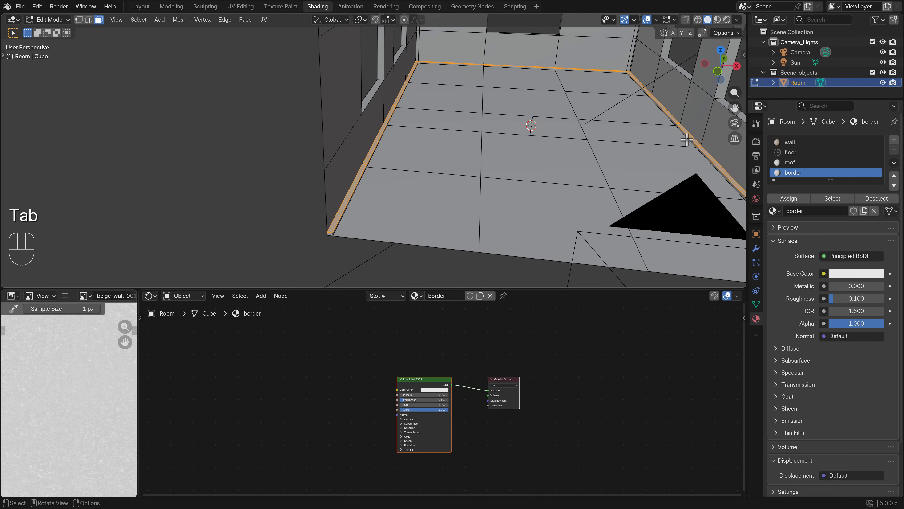
{"action": "middle_click_drag", "start_coordinate": [470, 209], "coordinate": [444, 193]}
{"action": "middle_click_drag", "start_coordinate": [422, 191], "coordinate": [452, 188], "text": "shift"}
{"action": "scroll", "coordinate": [418, 206], "scroll_direction": "up", "scroll_amount": 4}
{"action": "middle_click_drag", "start_coordinate": [406, 206], "coordinate": [381, 194]}
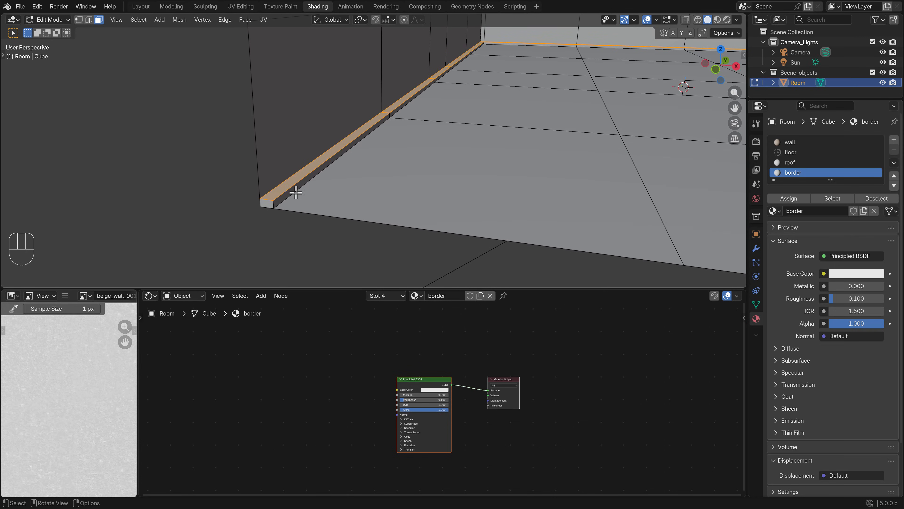
{"action": "left_click", "coordinate": [279, 196], "text": "shift"}
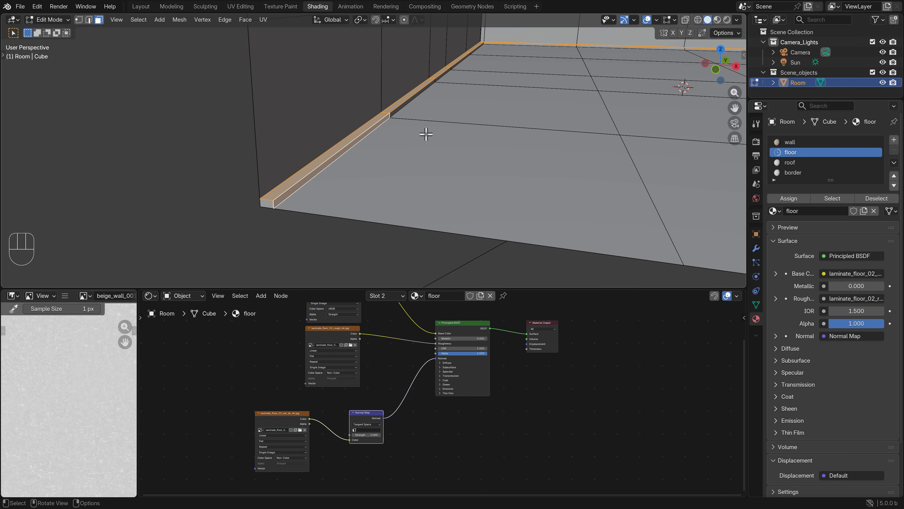
{"action": "scroll", "coordinate": [346, 184], "scroll_direction": "left", "scroll_amount": 5, "text": "shift"}
{"action": "middle_click_drag", "start_coordinate": [346, 184], "coordinate": [342, 193], "text": "shift"}
{"action": "scroll", "coordinate": [423, 125], "scroll_direction": "up", "scroll_amount": 5}
{"action": "left_click", "coordinate": [371, 84], "text": "ctrl"}
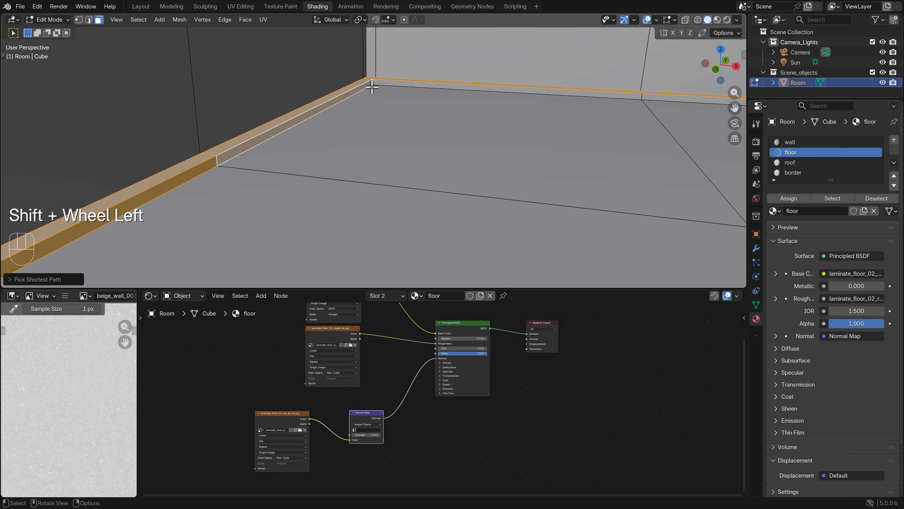
Extend the selection along the raised strip's inner side faces at the far wall and the right wall to the near end
{"action": "scroll", "coordinate": [428, 118], "scroll_direction": "down", "scroll_amount": 3}
{"action": "scroll", "coordinate": [502, 146], "scroll_direction": "left", "scroll_amount": 5, "text": "shift"}
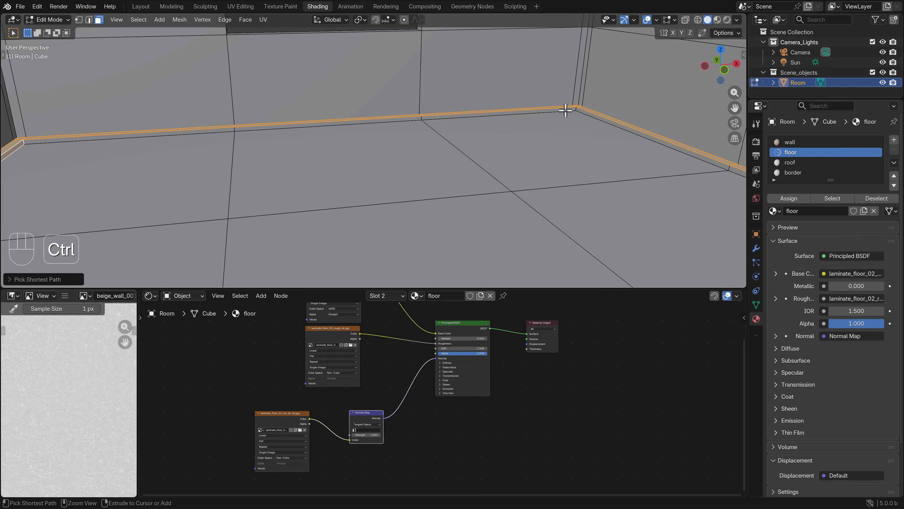
{"action": "left_click", "coordinate": [565, 113], "text": "ctrl"}
{"action": "scroll", "coordinate": [565, 113], "scroll_direction": "down", "scroll_amount": 5}
{"action": "middle_click_drag", "start_coordinate": [584, 200], "coordinate": [477, 135], "text": "shift"}
{"action": "scroll", "coordinate": [543, 186], "scroll_direction": "up", "scroll_amount": 4}
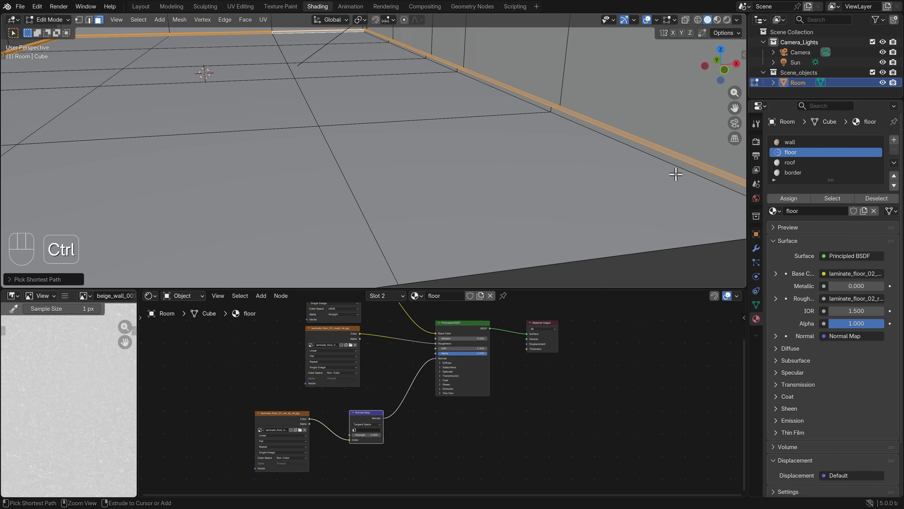
{"action": "left_click", "coordinate": [696, 170], "text": "ctrl"}
{"action": "scroll", "coordinate": [593, 169], "scroll_direction": "down", "scroll_amount": 6}
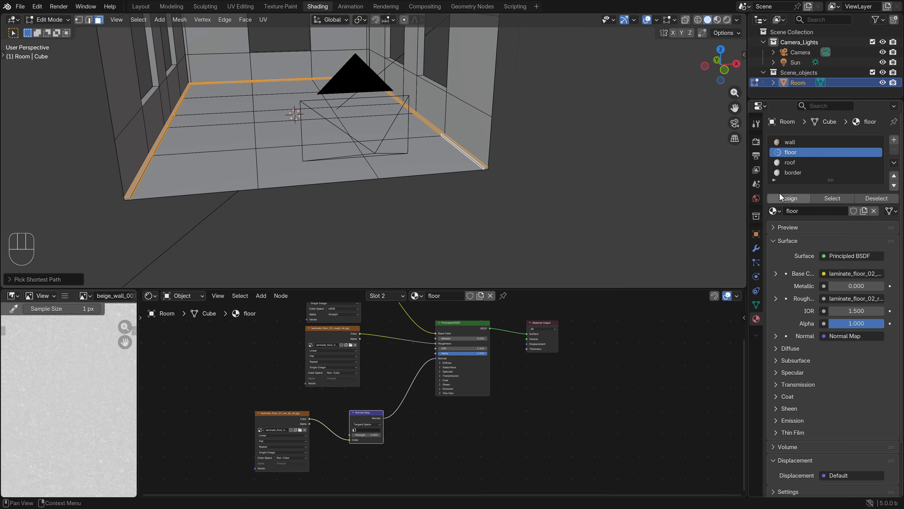
Assign the border material to the selected strip faces, and show the room through the camera in Object Mode with Rendered shading
{"action": "left_click", "coordinate": [798, 174]}
{"action": "left_click", "coordinate": [792, 199]}
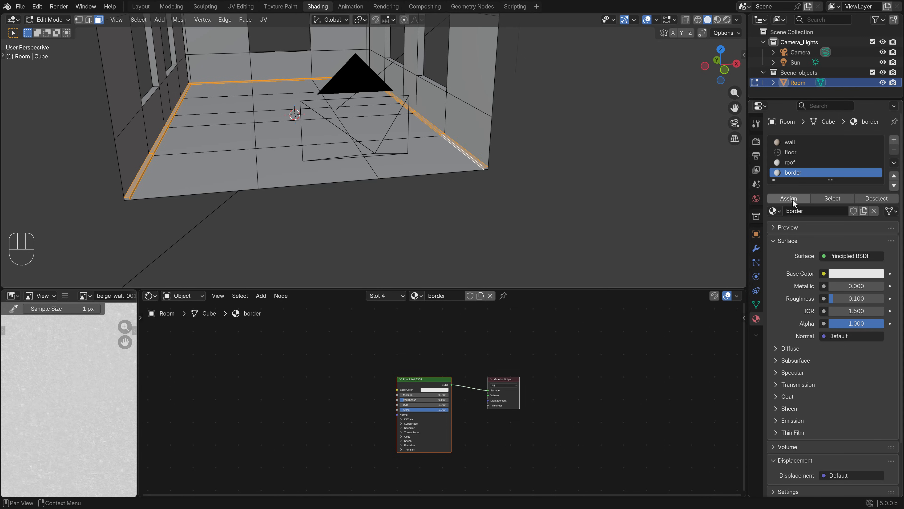
{"action": "key", "text": "Tab"}
{"action": "key", "text": "KP_0"}
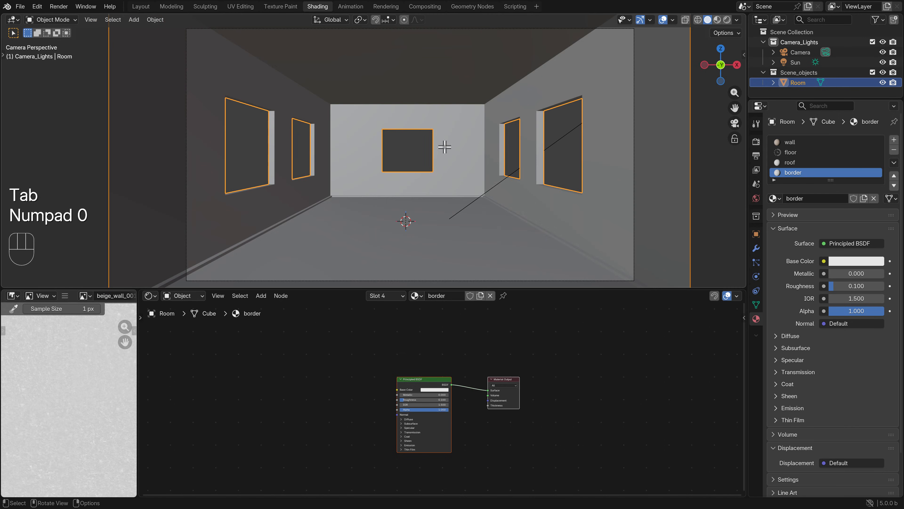
{"action": "key", "text": "z"}
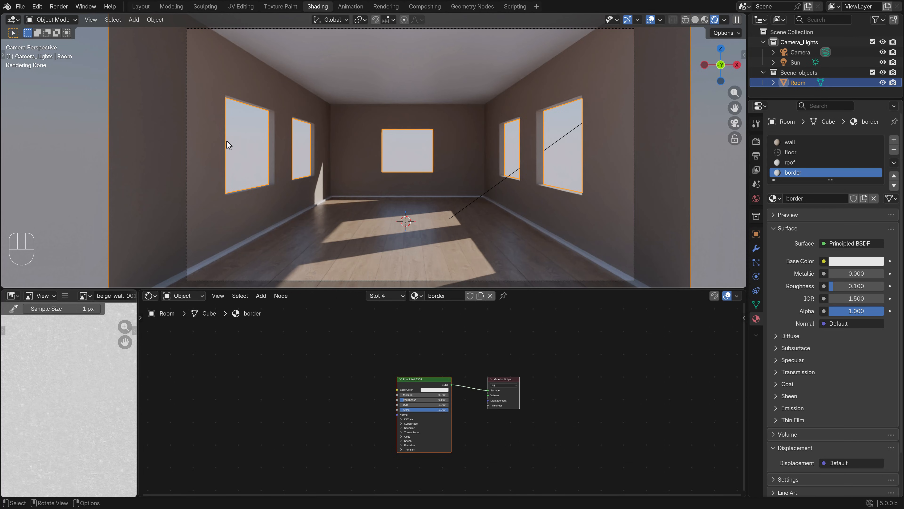
Switch to Solid shading and, in Edit Mode, add a centred loop cut through the depth of both left-wall window openings
{"action": "left_click", "coordinate": [294, 175]}
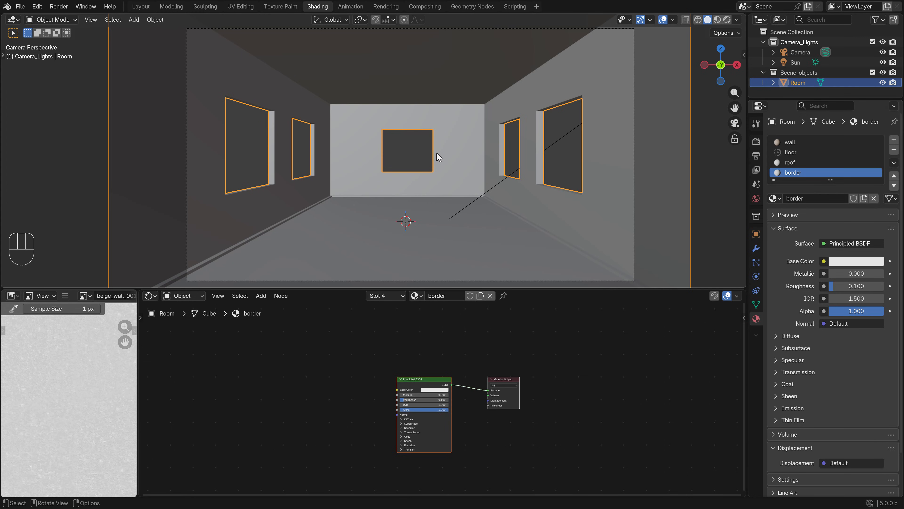
{"action": "middle_click_drag", "start_coordinate": [436, 153], "coordinate": [292, 173]}
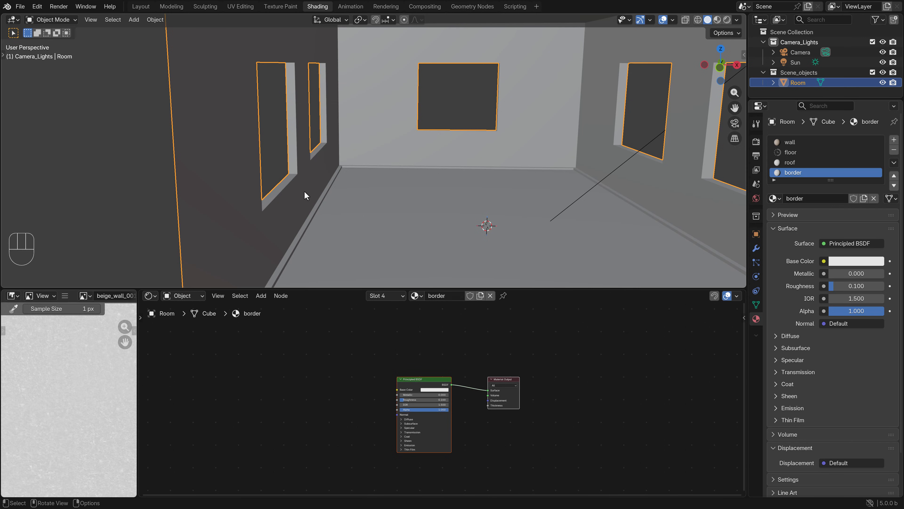
{"action": "scroll", "coordinate": [306, 195], "scroll_direction": "up", "scroll_amount": 2}
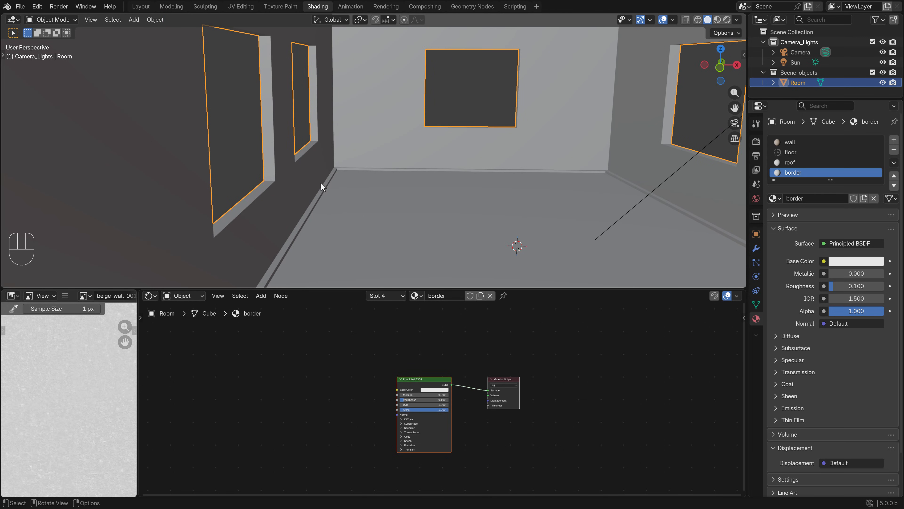
{"action": "middle_click_drag", "start_coordinate": [321, 181], "coordinate": [309, 196]}
{"action": "key", "text": "Tab"}
{"action": "key", "text": "ctrl+r"}
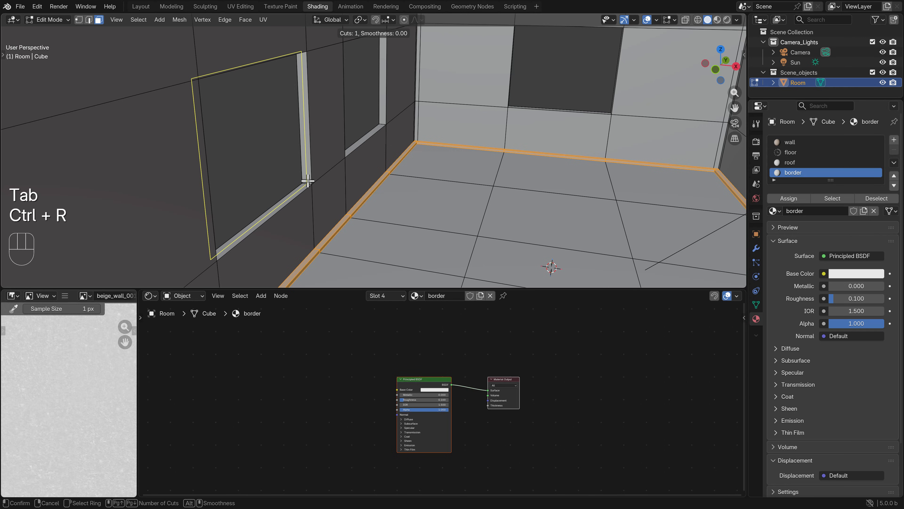
{"action": "left_click", "coordinate": [308, 180]}
{"action": "key", "text": "ctrl+r"}
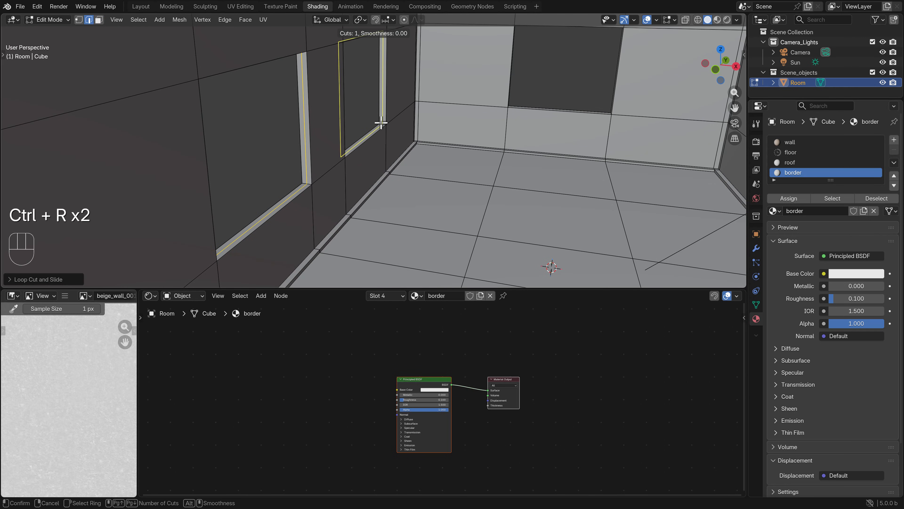
{"action": "left_click", "coordinate": [382, 124]}
{"action": "right_click", "coordinate": [387, 125]}
Add a centred loop cut through the depth of both right-wall window openings, working from outside the room
{"action": "middle_click_drag", "start_coordinate": [574, 152], "coordinate": [228, 126], "text": "shift"}
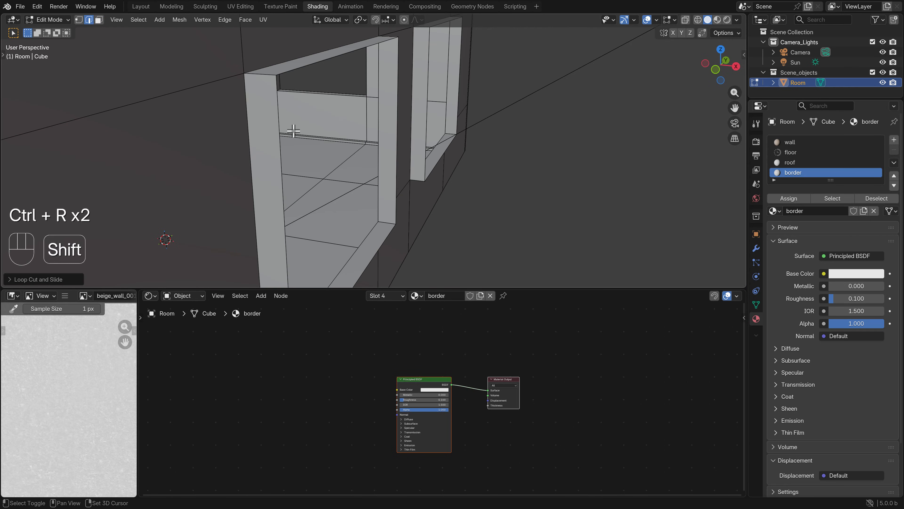
{"action": "key", "text": "ctrl+r"}
{"action": "left_click", "coordinate": [388, 219]}
{"action": "right_click", "coordinate": [388, 219]}
{"action": "key", "text": "ctrl+r"}
{"action": "left_click", "coordinate": [452, 133]}
{"action": "right_click", "coordinate": [450, 134]}
Add a centred loop cut through the depth of the far wall's window opening
{"action": "scroll", "coordinate": [392, 137], "scroll_direction": "left", "scroll_amount": 1}
{"action": "middle_click_drag", "start_coordinate": [392, 137], "coordinate": [676, 172]}
{"action": "key", "text": "ctrl+r"}
{"action": "left_click", "coordinate": [676, 173]}
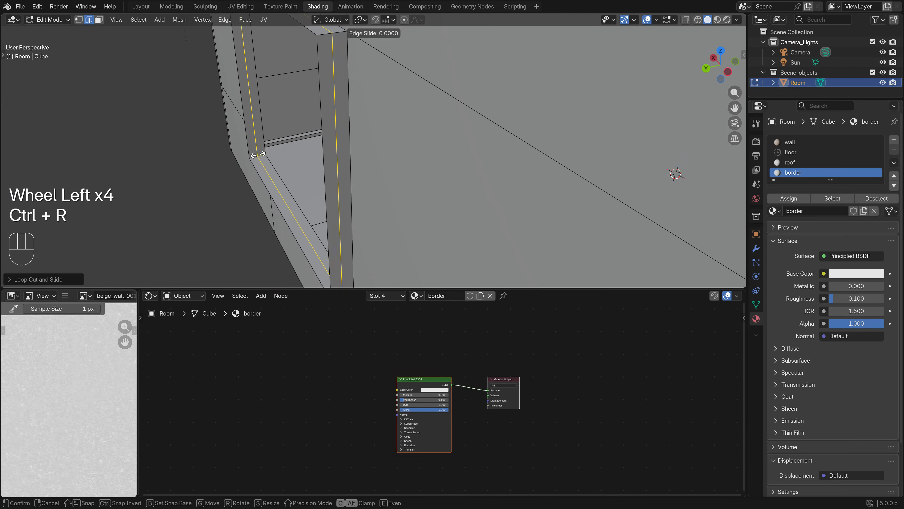
{"action": "right_click", "coordinate": [258, 155]}
In face selection mode, select the ring of outer faces lining all four sides of the far wall's window opening
{"action": "scroll", "coordinate": [271, 161], "scroll_direction": "down", "scroll_amount": 3}
{"action": "left_click", "coordinate": [268, 167]}
{"action": "key", "text": "3"}
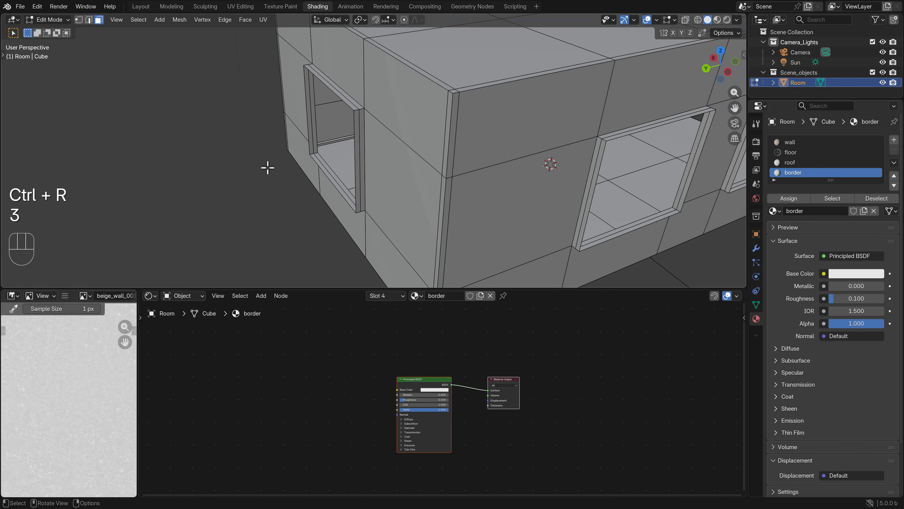
{"action": "scroll", "coordinate": [259, 185], "scroll_direction": "up", "scroll_amount": 4}
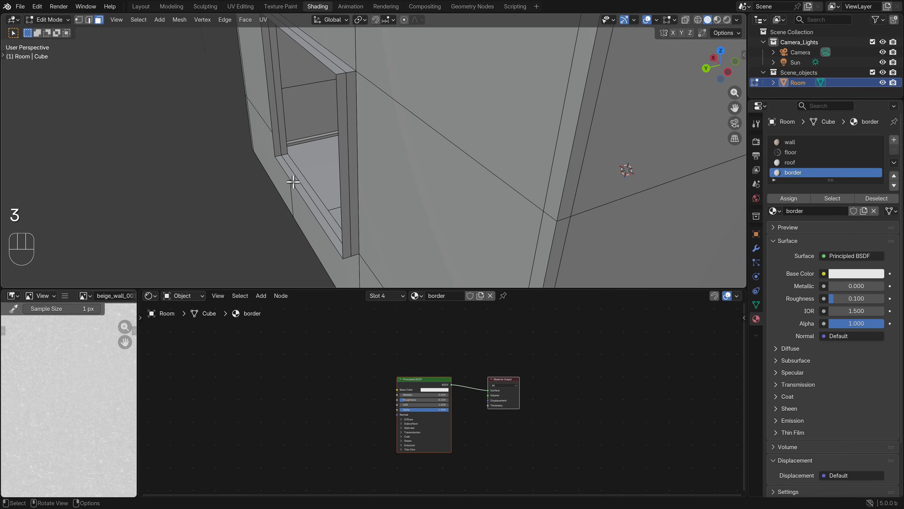
{"action": "left_click", "coordinate": [294, 182]}
{"action": "middle_click_drag", "start_coordinate": [298, 199], "coordinate": [305, 167]}
{"action": "middle_click_drag", "start_coordinate": [305, 95], "coordinate": [307, 171], "text": "shift"}
{"action": "middle_click_drag", "start_coordinate": [308, 180], "coordinate": [437, 137]}
{"action": "left_click", "coordinate": [299, 45], "text": "ctrl"}
{"action": "middle_click_drag", "start_coordinate": [442, 143], "coordinate": [320, 132], "text": "shift"}
{"action": "middle_click_drag", "start_coordinate": [313, 125], "coordinate": [302, 109]}
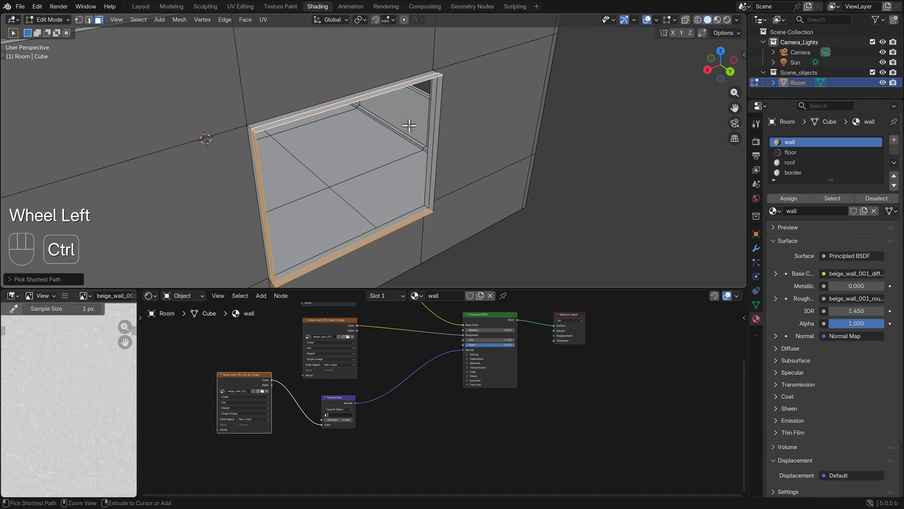
{"action": "left_click", "coordinate": [435, 133], "text": "shift"}
Add the outer ring of faces in the right-wall window nearest the far wall to the selection
{"action": "scroll", "coordinate": [381, 153], "scroll_direction": "down", "scroll_amount": 5}
{"action": "middle_click_drag", "start_coordinate": [381, 153], "coordinate": [520, 181], "text": "shift"}
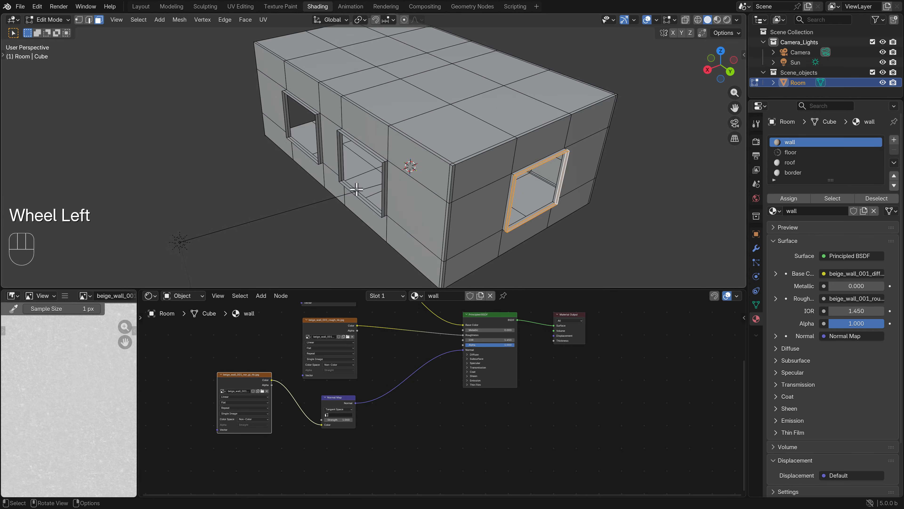
{"action": "scroll", "coordinate": [303, 250], "scroll_direction": "up", "scroll_amount": 5}
{"action": "middle_click_drag", "start_coordinate": [319, 238], "coordinate": [318, 162]}
{"action": "left_click", "coordinate": [309, 38], "text": "ctrl"}
{"action": "middle_click_drag", "start_coordinate": [302, 89], "coordinate": [378, 146]}
{"action": "left_click", "coordinate": [536, 150], "text": "shift"}
{"action": "middle_click_drag", "start_coordinate": [534, 152], "coordinate": [309, 193]}
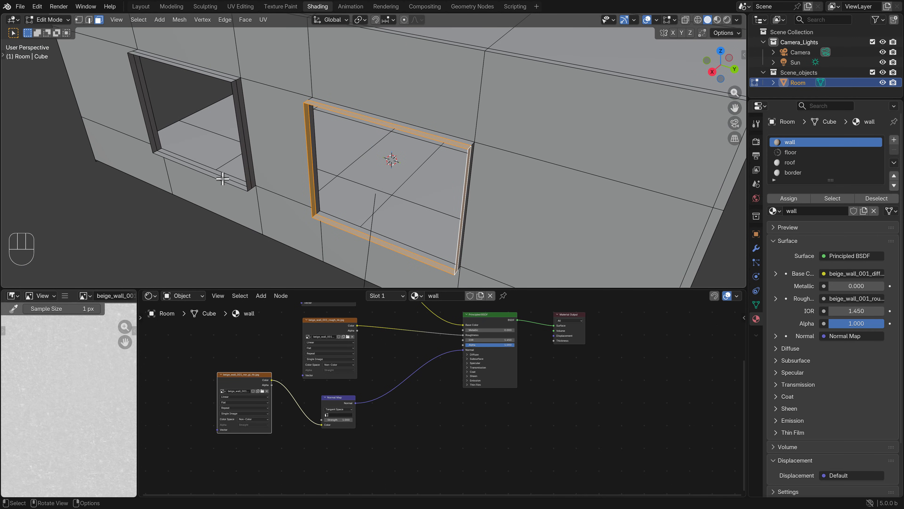
Undo the stray shortest-path selection below the windows and add the outer ring of faces in the right wall's other window instead
{"action": "left_click", "coordinate": [222, 178], "text": "ctrl"}
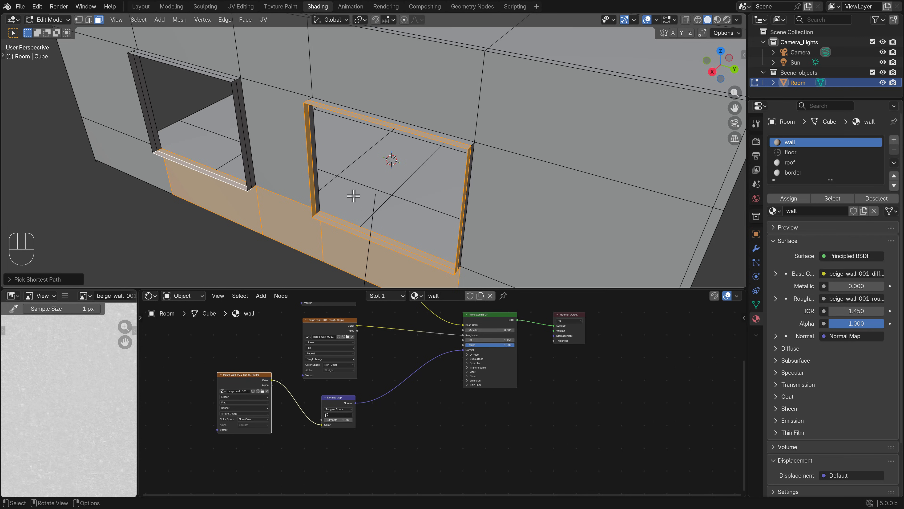
{"action": "key", "text": "ctrl+z"}
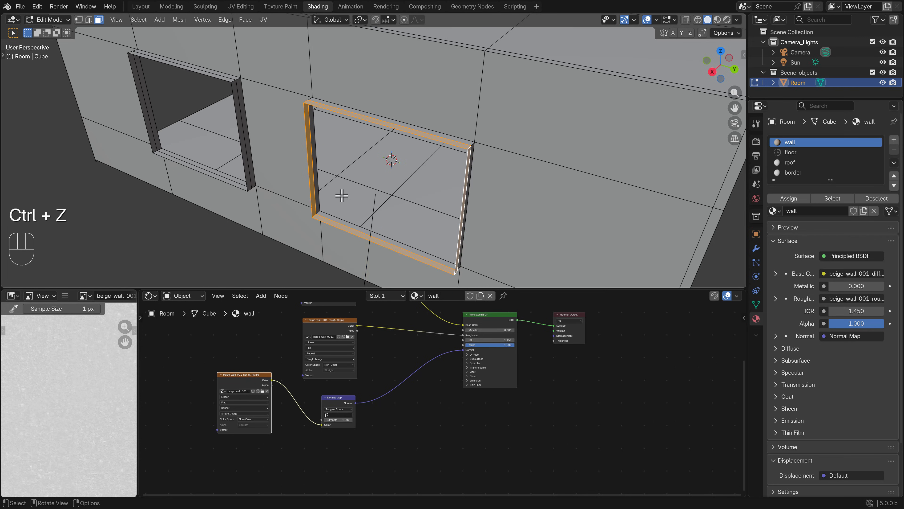
{"action": "left_click", "coordinate": [224, 179], "text": "shift"}
{"action": "middle_click_drag", "start_coordinate": [225, 179], "coordinate": [270, 97], "text": "shift"}
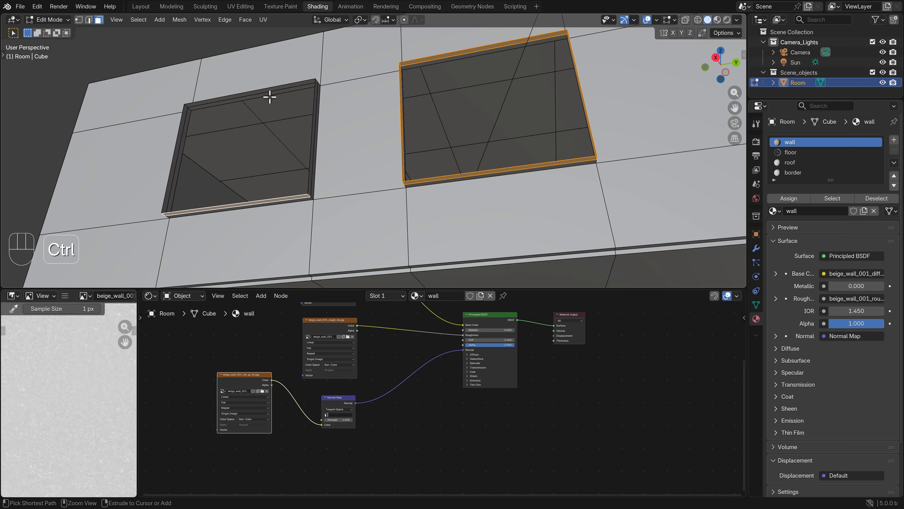
{"action": "left_click", "coordinate": [265, 91], "text": "ctrl"}
{"action": "middle_click_drag", "start_coordinate": [214, 107], "coordinate": [198, 142]}
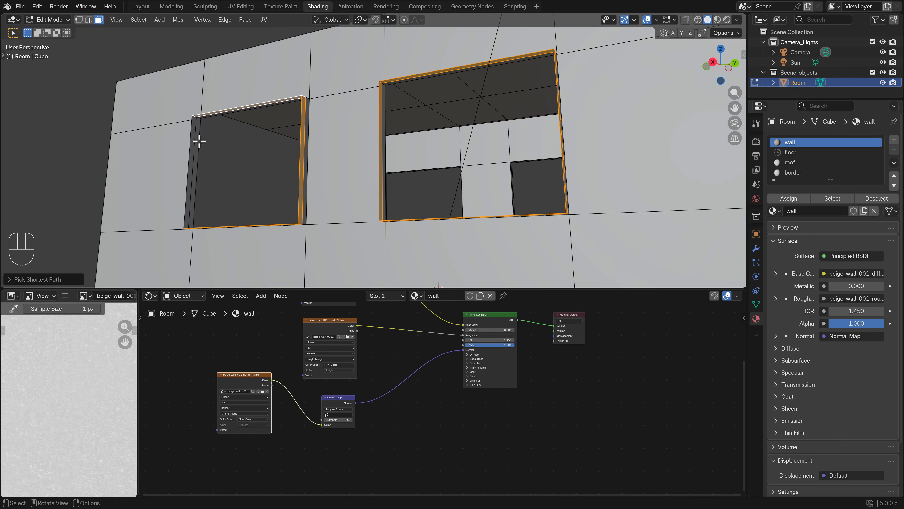
{"action": "left_click", "coordinate": [194, 161], "text": "shift"}
Add the outer ring of faces in the left-wall window nearest the far wall to the selection
{"action": "scroll", "coordinate": [356, 164], "scroll_direction": "down", "scroll_amount": 6}
{"action": "middle_click_drag", "start_coordinate": [446, 172], "coordinate": [294, 218]}
{"action": "middle_click_drag", "start_coordinate": [424, 217], "coordinate": [383, 160], "text": "shift"}
{"action": "scroll", "coordinate": [383, 159], "scroll_direction": "up", "scroll_amount": 5}
{"action": "middle_click_drag", "start_coordinate": [450, 189], "coordinate": [464, 225]}
{"action": "left_click", "coordinate": [472, 198], "text": "shift"}
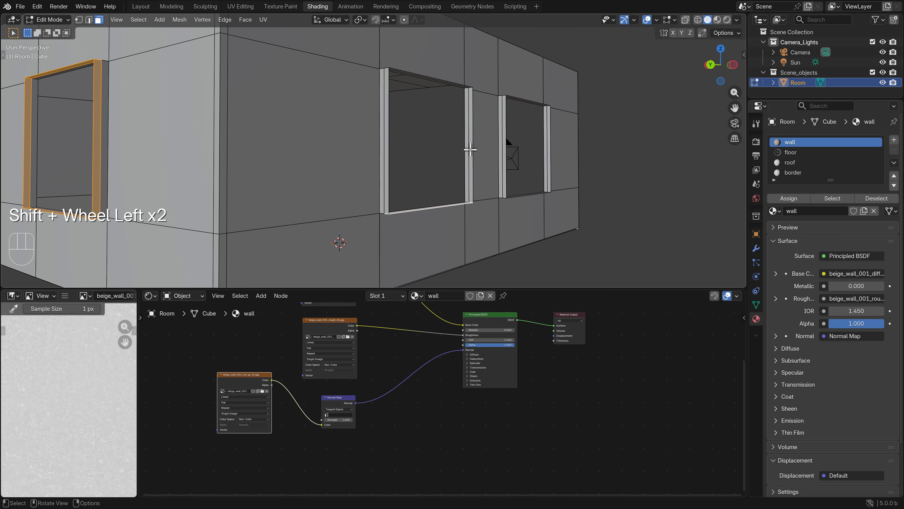
{"action": "middle_click_drag", "start_coordinate": [472, 96], "coordinate": [289, 180]}
{"action": "left_click", "coordinate": [480, 38], "text": "ctrl"}
{"action": "left_click", "coordinate": [119, 164], "text": "shift"}
Extend the selection with the outer ring of faces in the left wall's remaining window
{"action": "scroll", "coordinate": [442, 159], "scroll_direction": "left", "scroll_amount": 5, "text": "shift"}
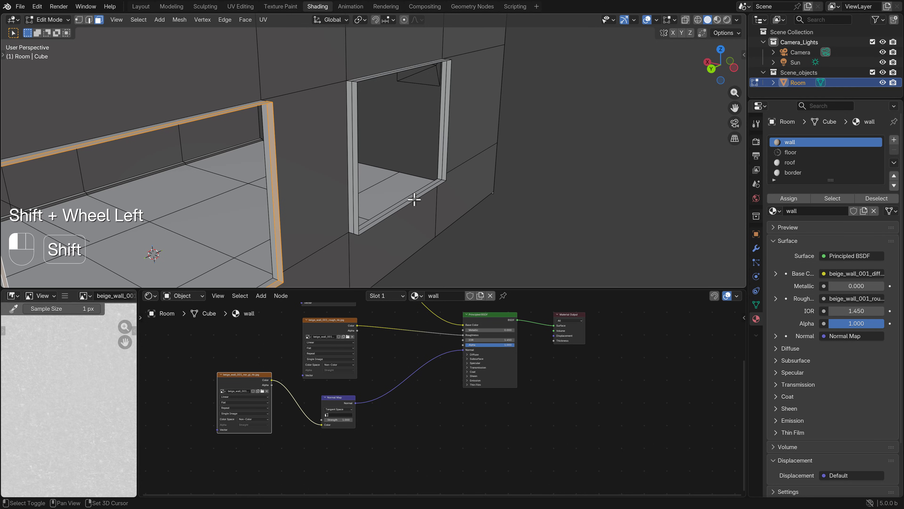
{"action": "middle_click_drag", "start_coordinate": [414, 199], "coordinate": [233, 129]}
{"action": "left_click", "coordinate": [436, 53], "text": "ctrl"}
{"action": "left_click", "coordinate": [233, 130], "text": "shift"}
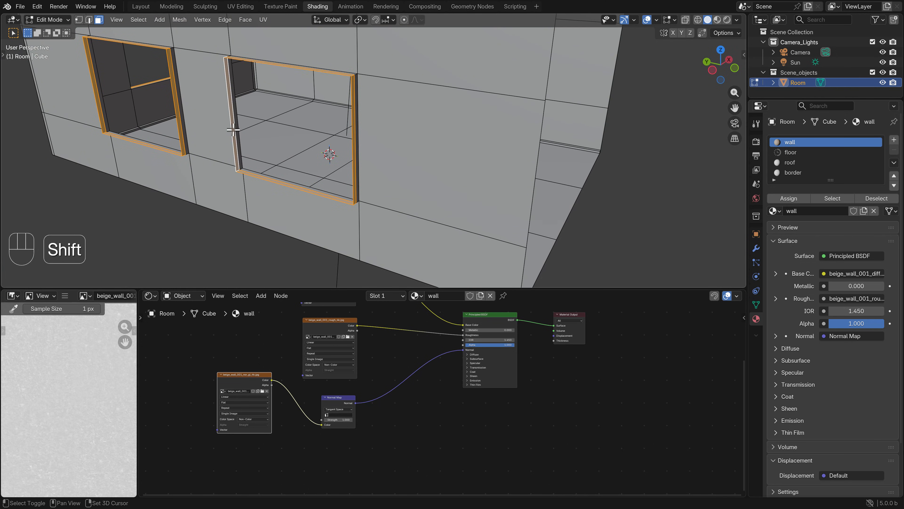
Try to extrude and freely move the selected window faces from inside the room, and undo the attempt
{"action": "scroll", "coordinate": [254, 140], "scroll_direction": "down", "scroll_amount": 4}
{"action": "middle_click_drag", "start_coordinate": [415, 158], "coordinate": [306, 163]}
{"action": "mouse_move", "coordinate": [435, 157]}
{"action": "middle_mouse_down", "text": "shift"}
{"action": "mouse_move", "coordinate": [400, 179]}
{"action": "mouse_move", "coordinate": [424, 155]}
{"action": "middle_mouse_up", "text": "shift"}
{"action": "scroll", "coordinate": [400, 178], "scroll_direction": "up", "scroll_amount": 4}
{"action": "middle_click_drag", "start_coordinate": [424, 157], "coordinate": [438, 180], "text": "shift"}
{"action": "scroll", "coordinate": [425, 171], "scroll_direction": "up", "scroll_amount": 2}
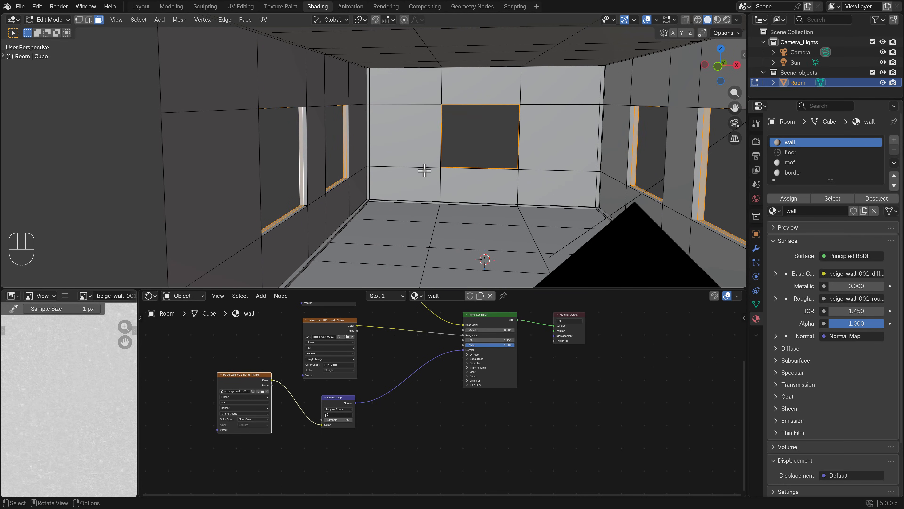
{"action": "scroll", "coordinate": [411, 160], "scroll_direction": "left", "scroll_amount": 4}
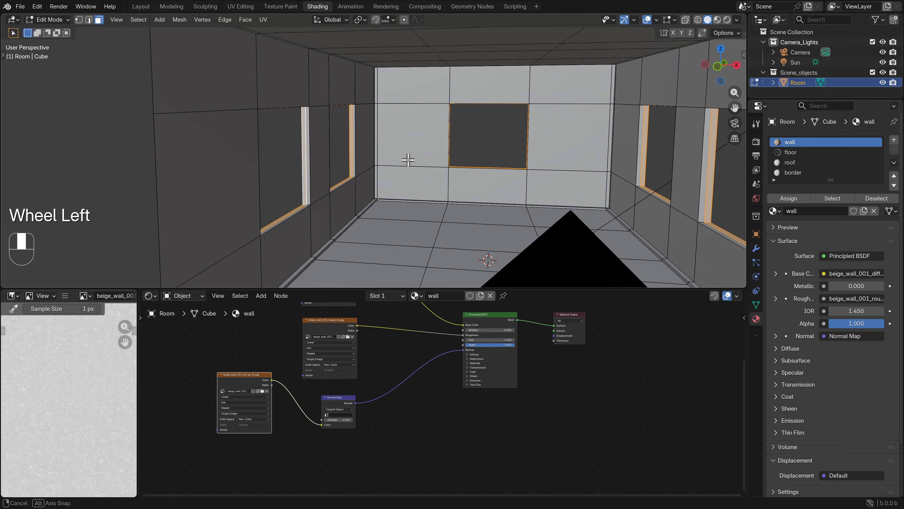
{"action": "middle_click_drag", "start_coordinate": [406, 204], "coordinate": [402, 199]}
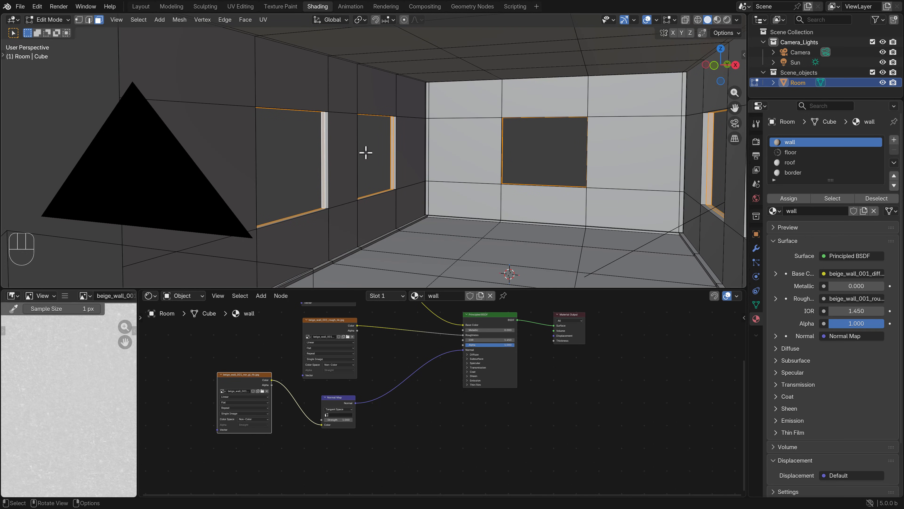
{"action": "key", "text": "e"}
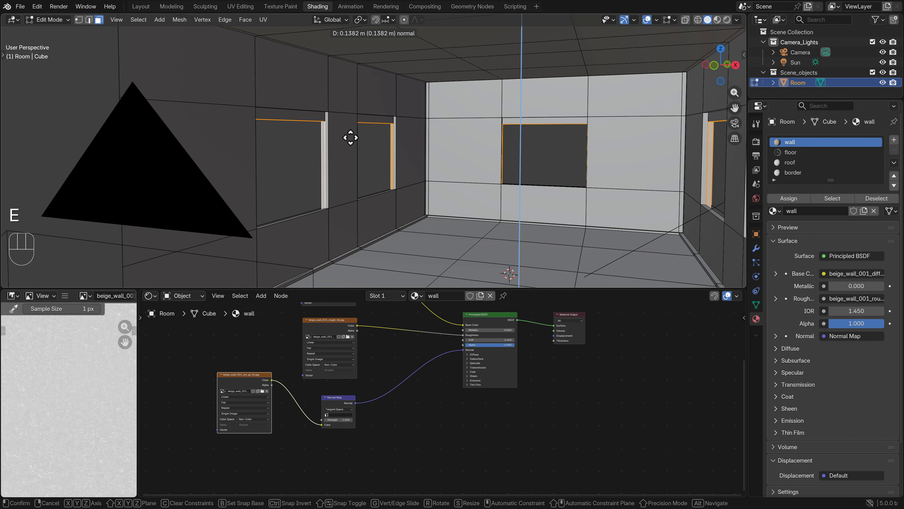
{"action": "right_click", "coordinate": [370, 153]}
{"action": "key", "text": "ctrl"}
{"action": "key", "text": "g"}
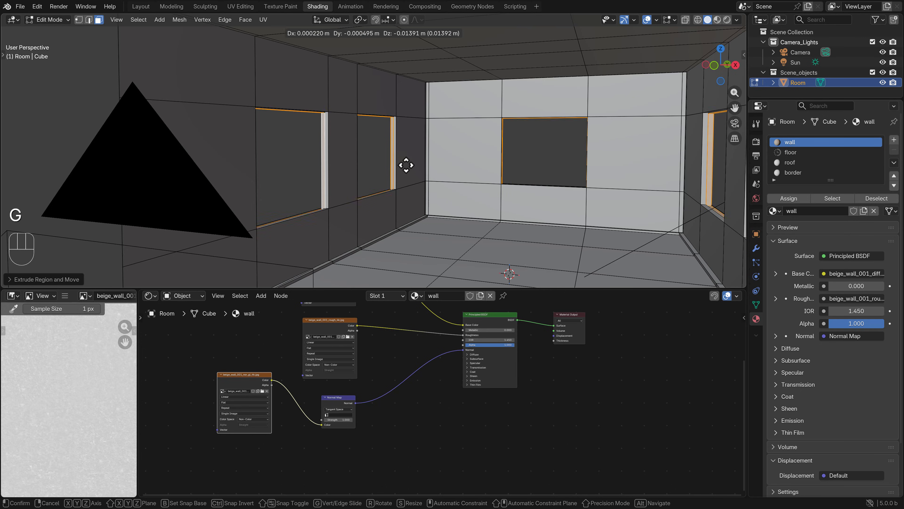
{"action": "key", "text": "g"}
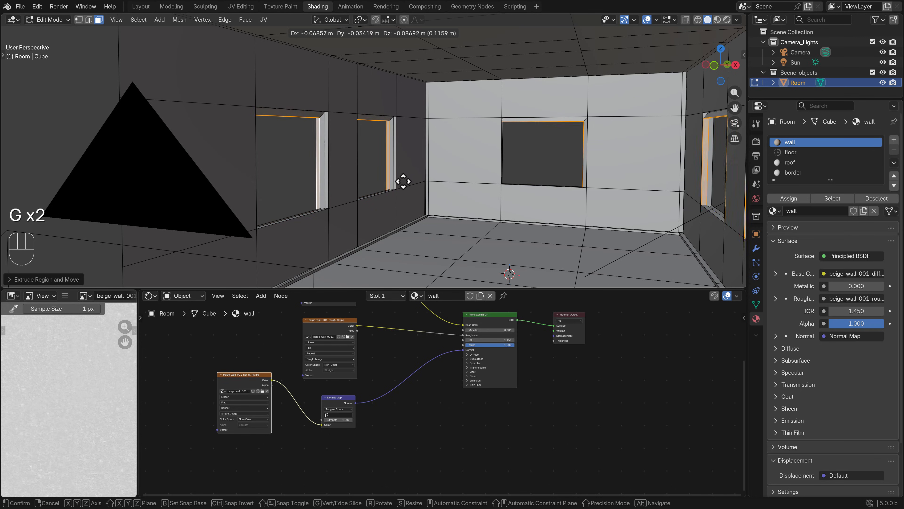
{"action": "right_click", "coordinate": [409, 181]}
{"action": "key", "text": "ctrl+z"}
{"action": "key", "text": "g"}
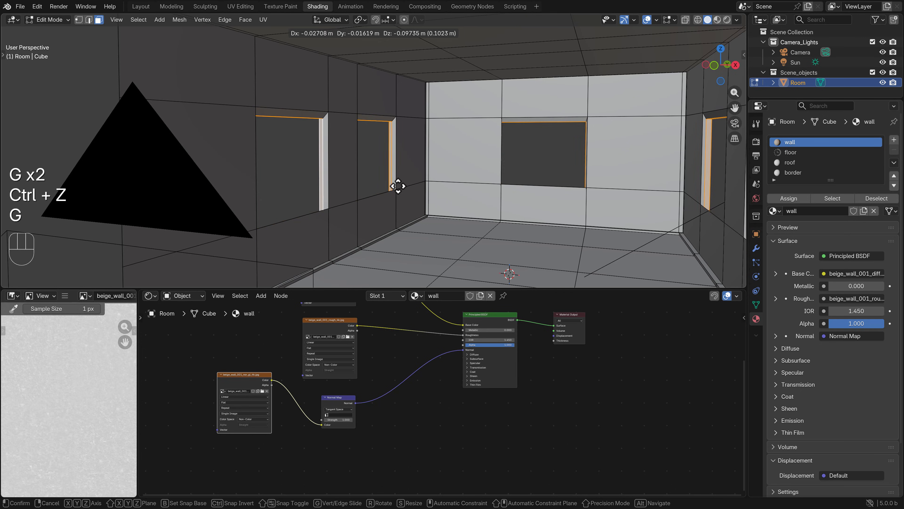
{"action": "right_click", "coordinate": [398, 185]}
{"action": "key", "text": "ctrl+z"}
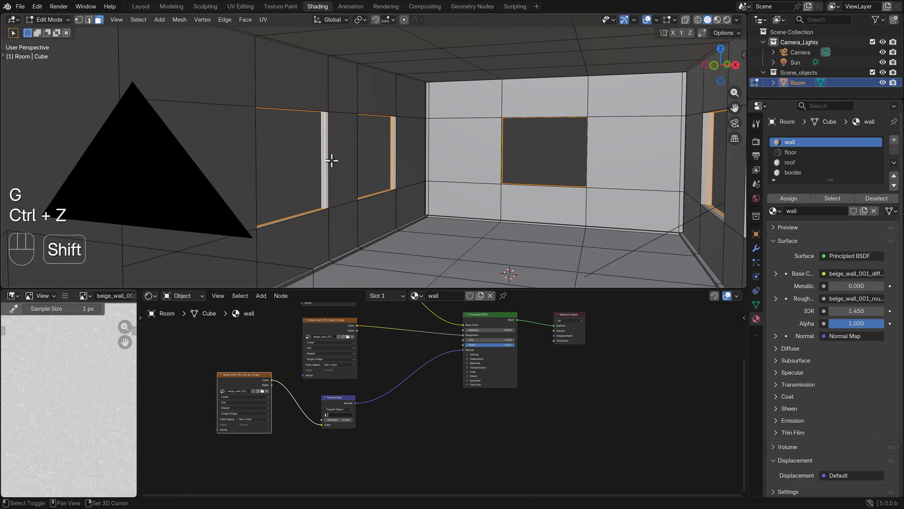
Extrude the selected window faces along their normals by about -0.12 m to form frames, and view the Room in Object Mode
{"action": "scroll", "coordinate": [331, 161], "scroll_direction": "left", "scroll_amount": 4}
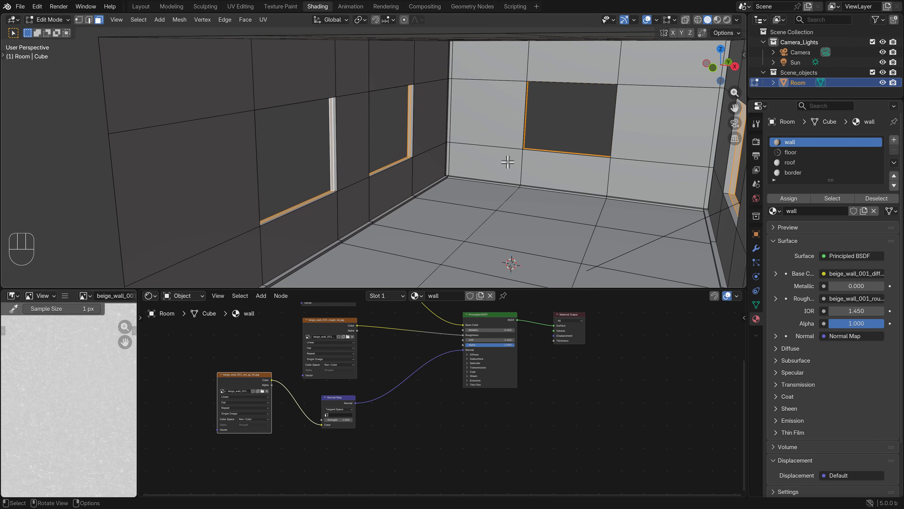
{"action": "mouse_move", "coordinate": [510, 163]}
{"action": "middle_mouse_down"}
{"action": "mouse_move", "coordinate": [546, 162]}
{"action": "mouse_move", "coordinate": [502, 162]}
{"action": "middle_mouse_up"}
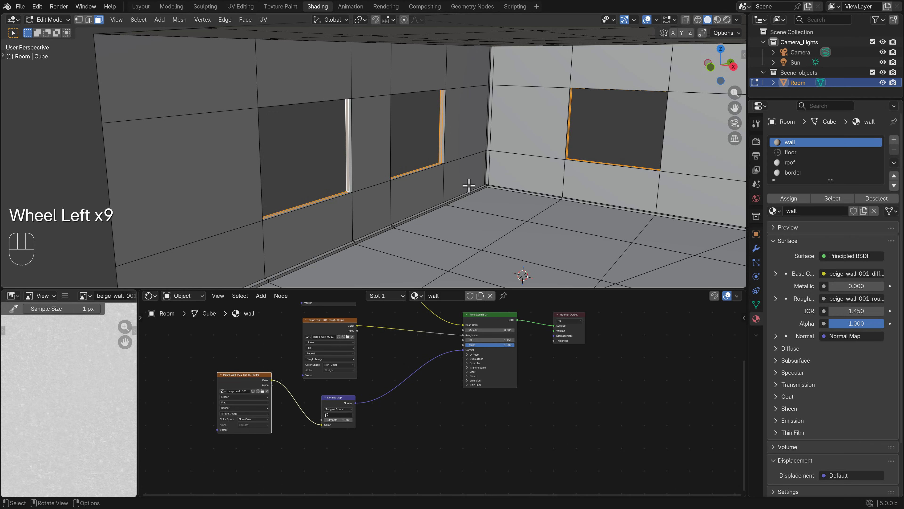
{"action": "key", "text": "alt+e"}
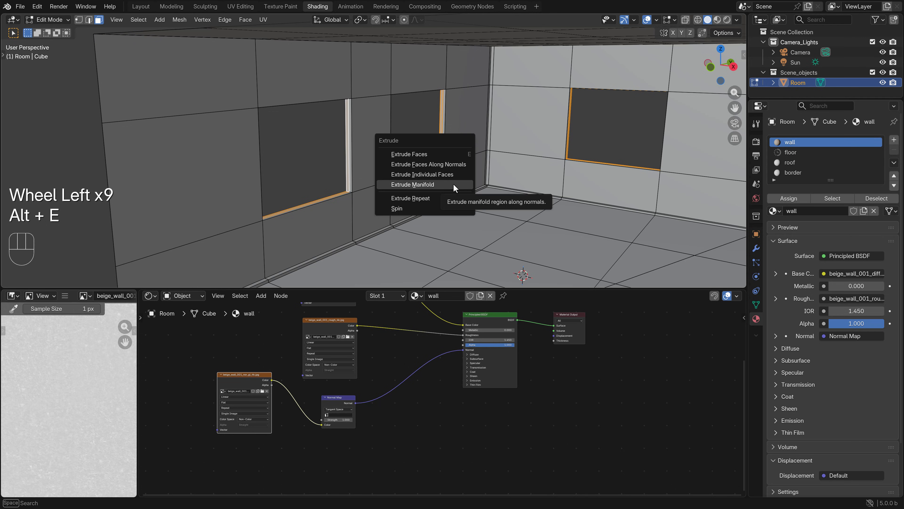
{"action": "left_click", "coordinate": [427, 167]}
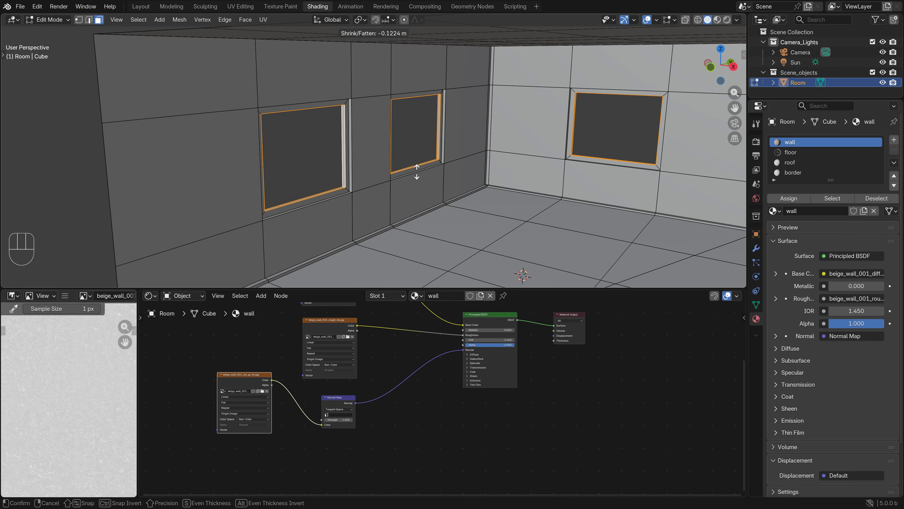
{"action": "left_click", "coordinate": [418, 171]}
{"action": "middle_click_drag", "start_coordinate": [418, 172], "coordinate": [445, 169]}
{"action": "key", "text": "Tab"}
{"action": "scroll", "coordinate": [469, 164], "scroll_direction": "down", "scroll_amount": 5}
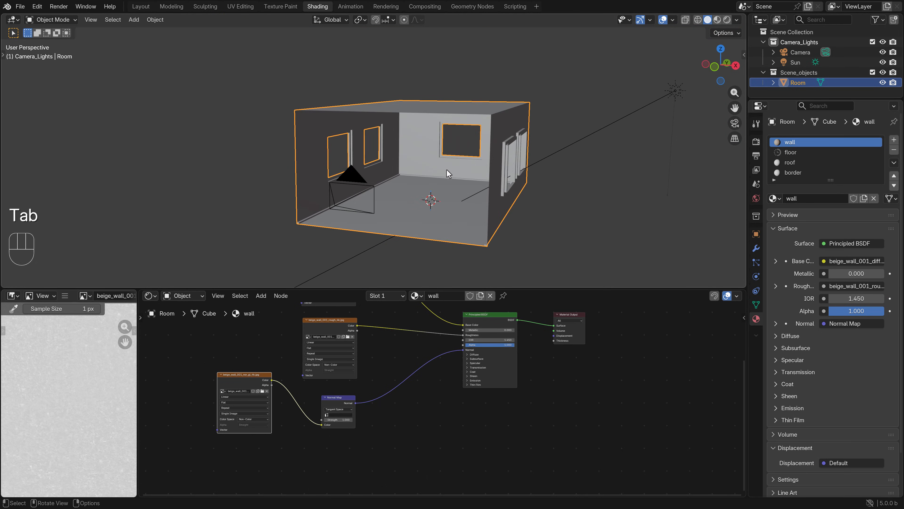
In Edit Mode on the Room, box-select all frame faces of the side-wall windows through the mesh in the right view
{"action": "key", "text": "Tab"}
{"action": "scroll", "coordinate": [446, 170], "scroll_direction": "up", "scroll_amount": 5}
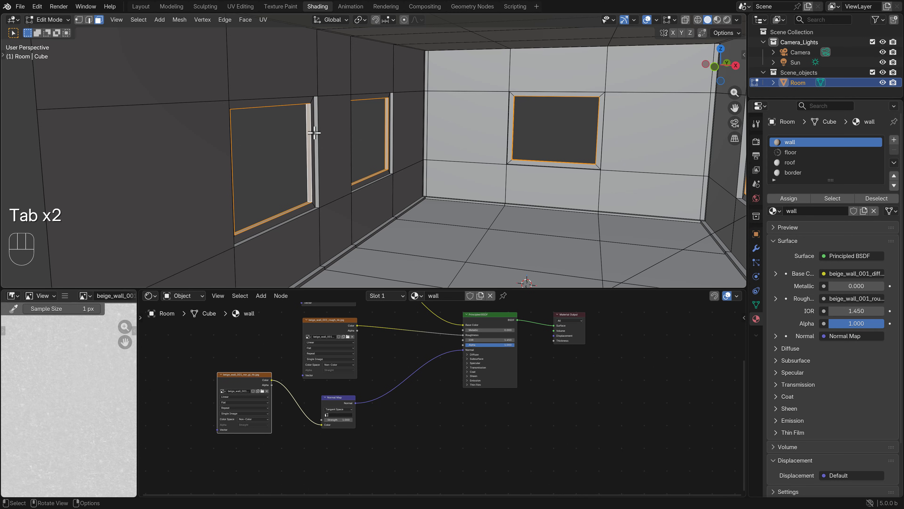
{"action": "key", "text": "KP_3"}
{"action": "key", "text": "z"}
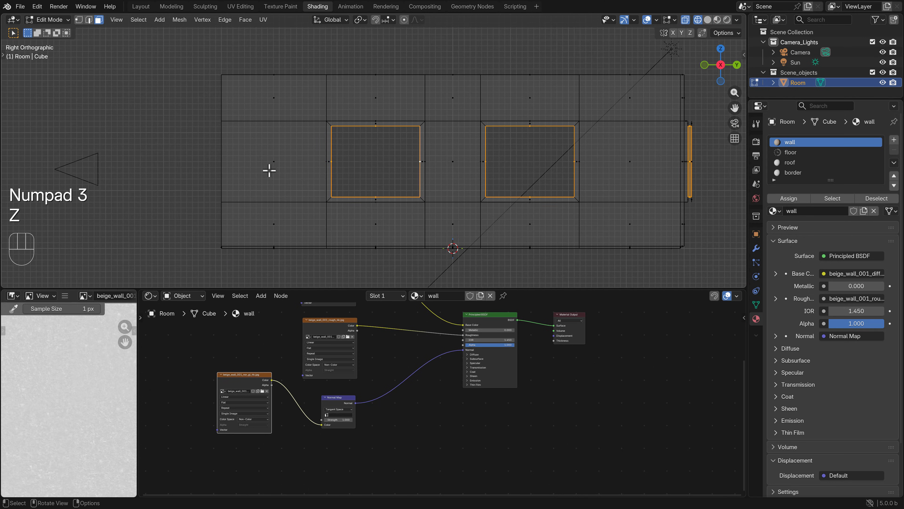
{"action": "scroll", "coordinate": [442, 196], "scroll_direction": "up", "scroll_amount": 2}
{"action": "key", "text": "b"}
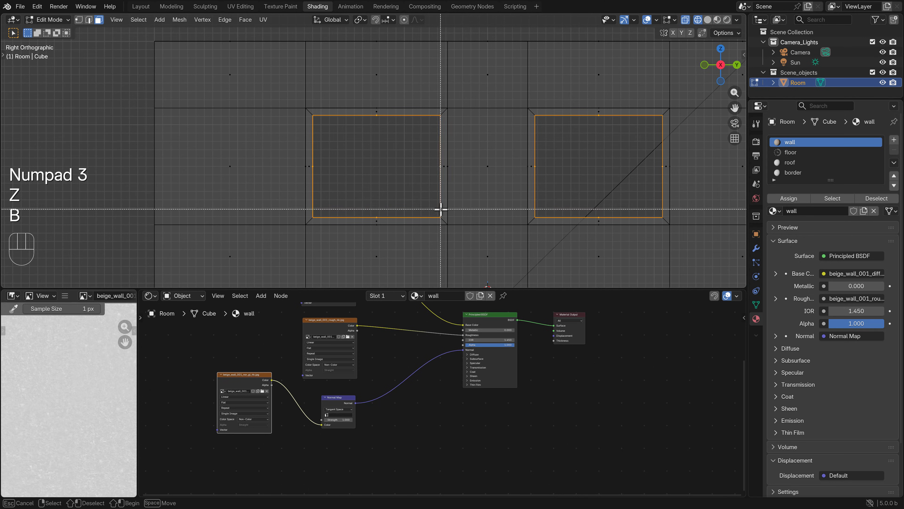
{"action": "left_click_drag", "start_coordinate": [445, 223], "coordinate": [307, 107]}
{"action": "scroll", "coordinate": [407, 218], "scroll_direction": "left", "scroll_amount": 5, "text": "shift"}
{"action": "key", "text": "b"}
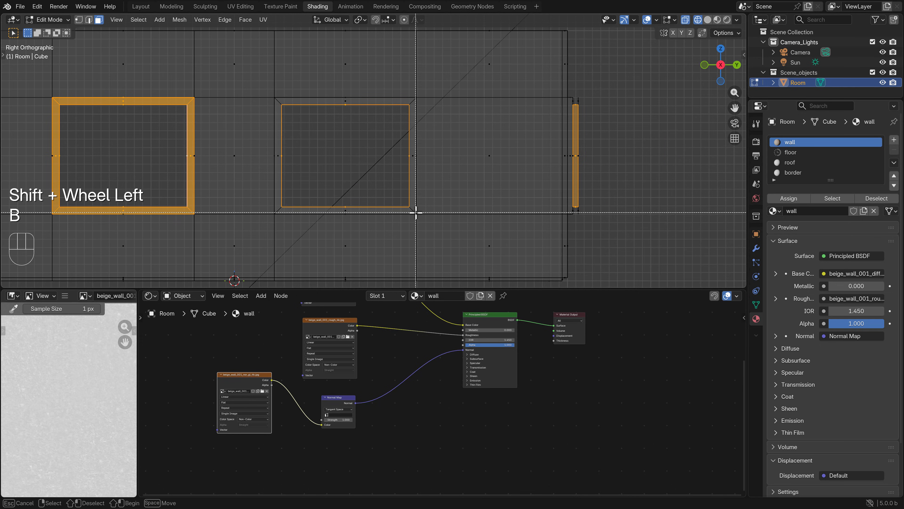
{"action": "left_click_drag", "start_coordinate": [415, 212], "coordinate": [277, 100]}
Add the frame faces of the far-wall window to the selection through the mesh in the front view, and return to solid shading
{"action": "key", "text": "b"}
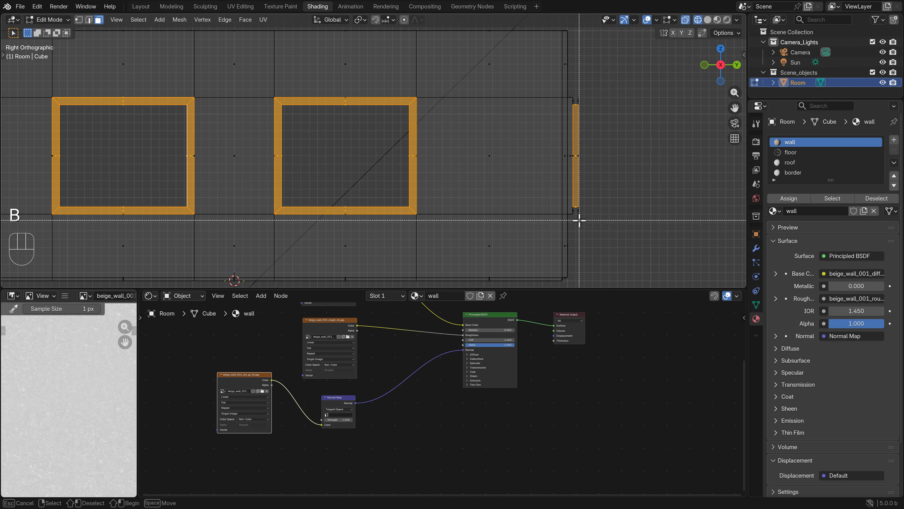
{"action": "key", "text": "KP_1"}
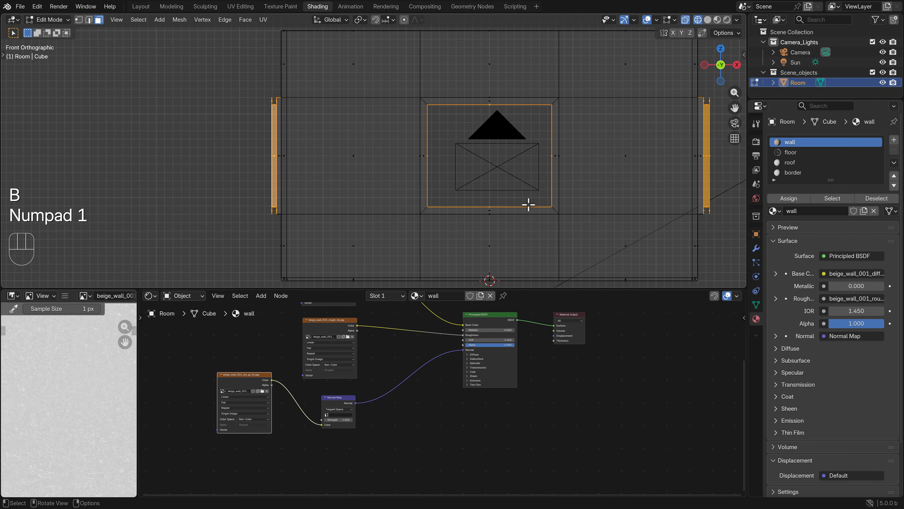
{"action": "key", "text": "b"}
{"action": "mouse_move", "coordinate": [558, 213]}
{"action": "left_mouse_down"}
{"action": "mouse_move", "coordinate": [446, 136]}
{"action": "mouse_move", "coordinate": [421, 101]}
{"action": "left_mouse_up"}
{"action": "scroll", "coordinate": [424, 104], "scroll_direction": "down", "scroll_amount": 3}
{"action": "key", "text": "z"}
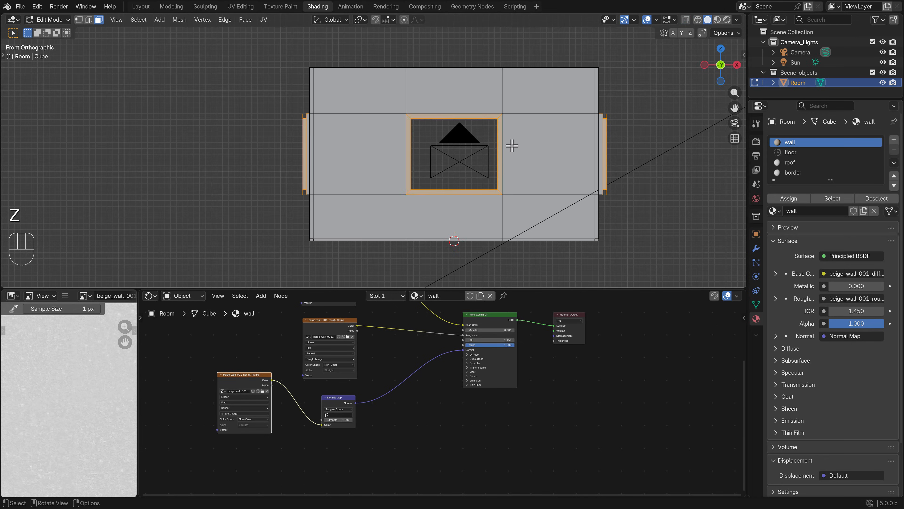
Assign the border material to the selected window frame faces and preview the room rendered through the camera in Object Mode
{"action": "middle_click_drag", "start_coordinate": [513, 146], "coordinate": [529, 178]}
{"action": "scroll", "coordinate": [529, 178], "scroll_direction": "down", "scroll_amount": 4}
{"action": "middle_click_drag", "start_coordinate": [429, 196], "coordinate": [422, 161]}
{"action": "scroll", "coordinate": [554, 168], "scroll_direction": "left", "scroll_amount": 5}
{"action": "scroll", "coordinate": [422, 161], "scroll_direction": "left", "scroll_amount": 2}
{"action": "left_click", "coordinate": [803, 171]}
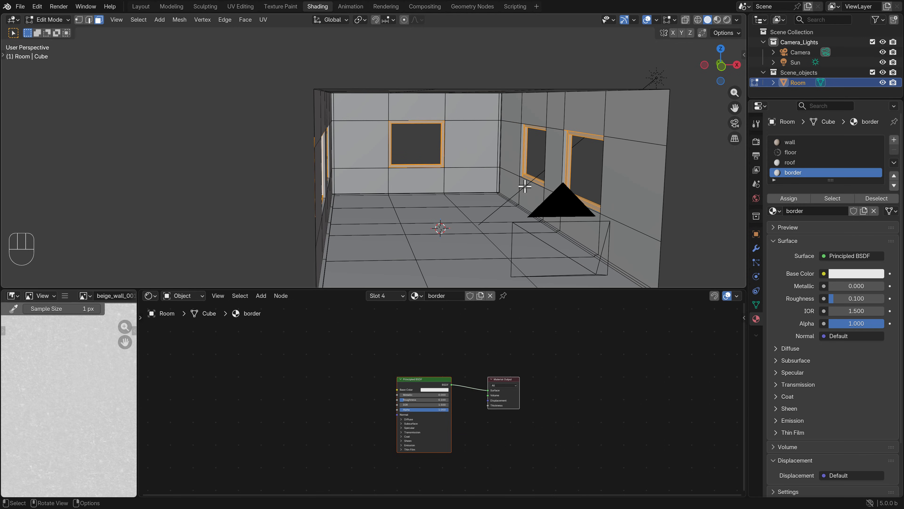
{"action": "key", "text": "KP_0"}
{"action": "key", "text": "Tab"}
{"action": "key", "text": "z"}
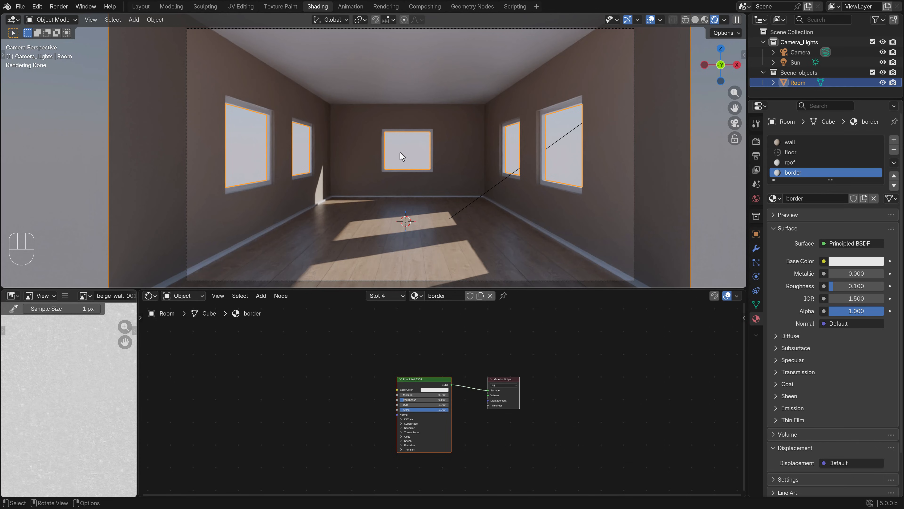
Return to solid shading and add a cube to the Scene_objects collection
{"action": "key", "text": "z"}
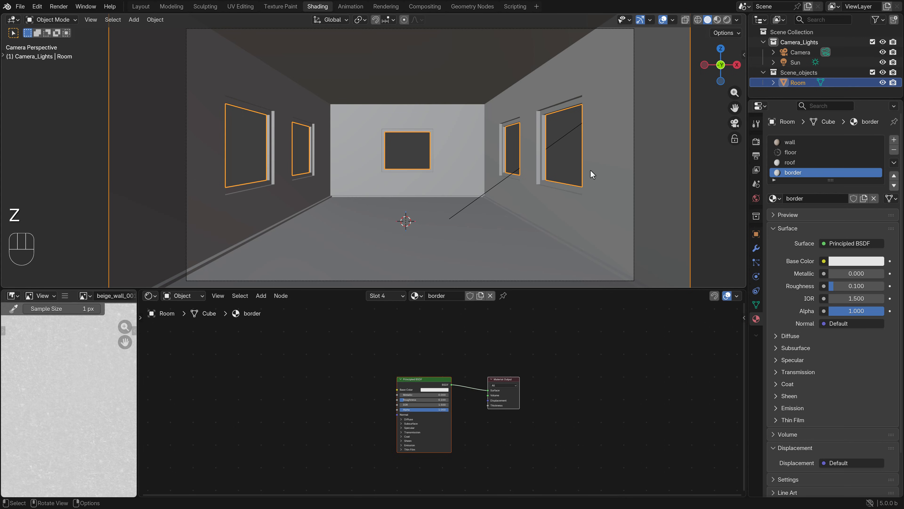
{"action": "left_click", "coordinate": [793, 74]}
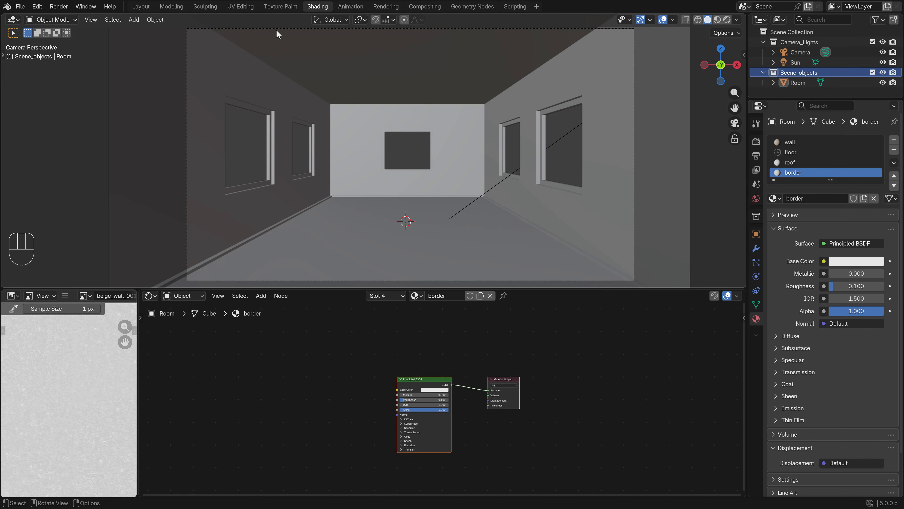
{"action": "left_click", "coordinate": [133, 20]}
{"action": "mouse_move", "coordinate": [151, 33]}
{"action": "left_click", "coordinate": [246, 41]}
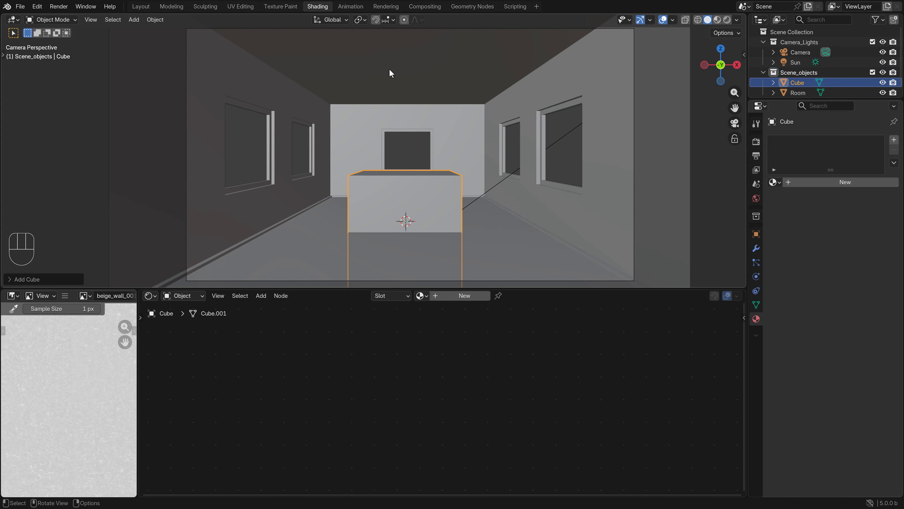
Scale the cube uniformly to about 0.1 of its size in the front view
{"action": "key", "text": "KP_1"}
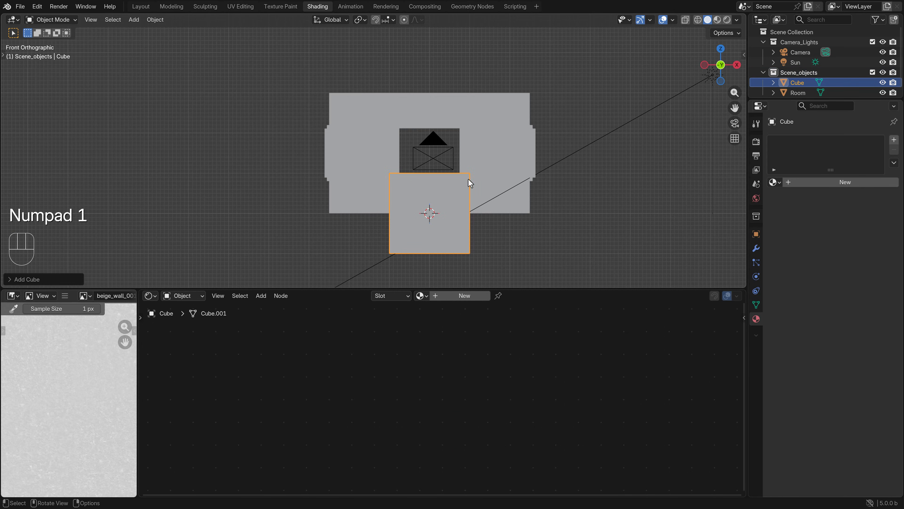
{"action": "scroll", "coordinate": [420, 126], "scroll_direction": "left", "scroll_amount": 3, "text": "shift"}
{"action": "scroll", "coordinate": [486, 153], "scroll_direction": "up", "scroll_amount": 5}
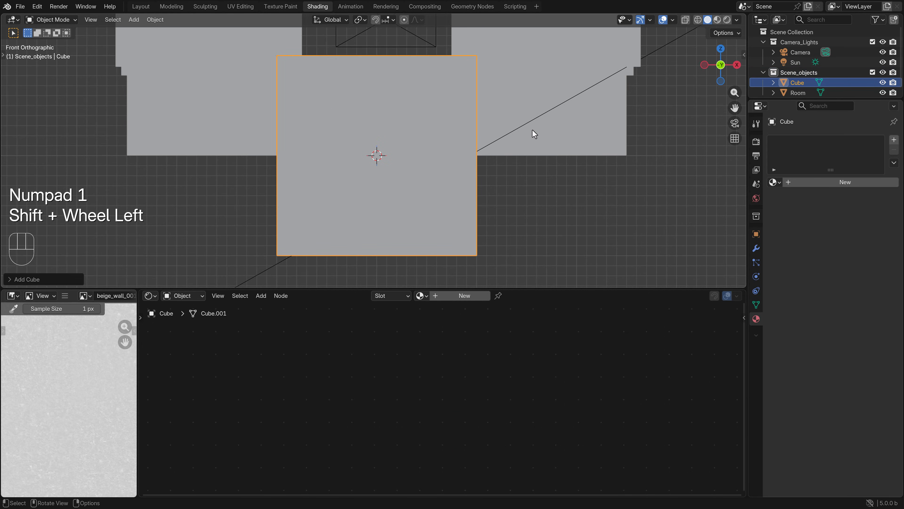
{"action": "key", "text": "s"}
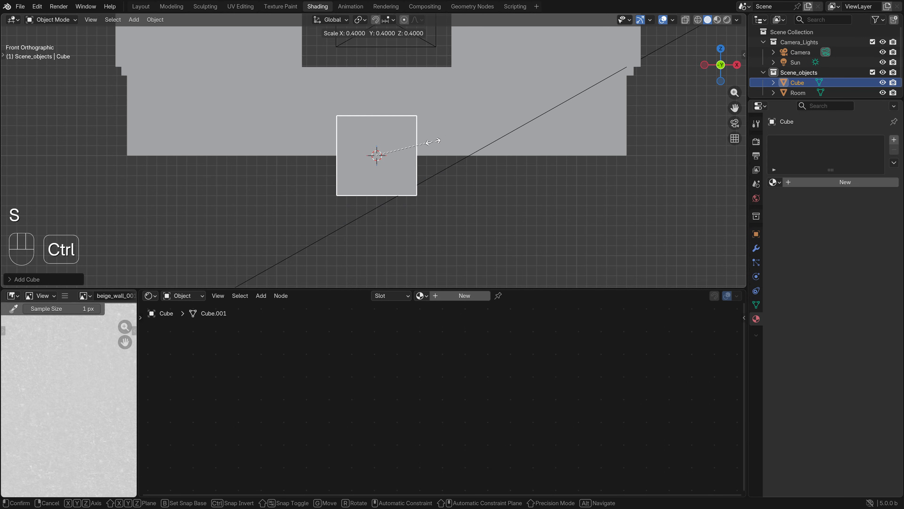
{"action": "left_click", "coordinate": [391, 149]}
{"action": "middle_click_drag", "start_coordinate": [396, 159], "coordinate": [398, 175], "text": "shift"}
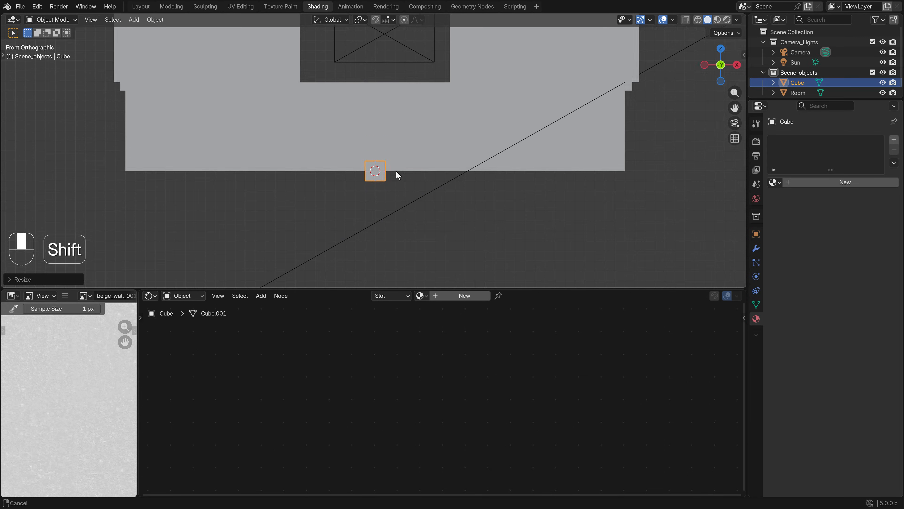
{"action": "scroll", "coordinate": [428, 196], "scroll_direction": "up", "scroll_amount": 2}
Halve the cube's width by moving its positive-X side vertices inward about 0.1 m with grid snapping
{"action": "key", "text": "Tab"}
{"action": "key", "text": "z"}
{"action": "left_click", "coordinate": [388, 187]}
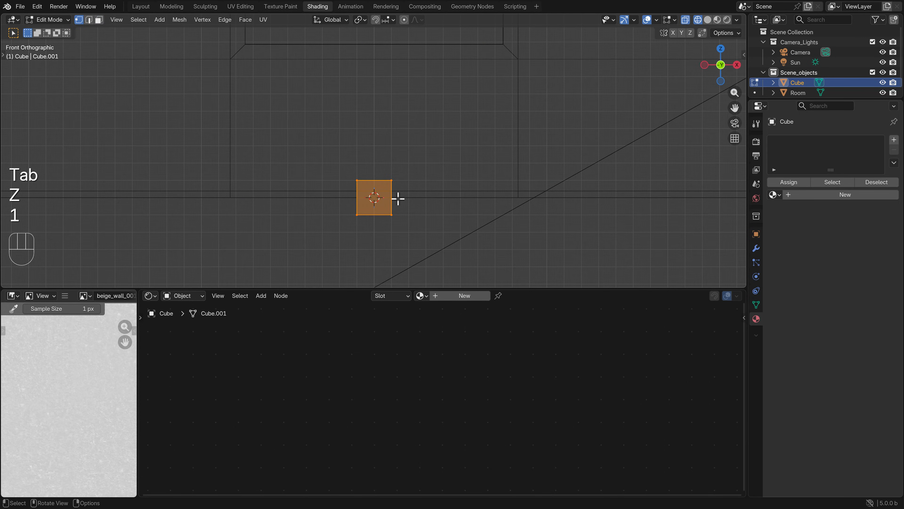
{"action": "left_click", "coordinate": [401, 188]}
{"action": "key", "text": "b"}
{"action": "left_click_drag", "start_coordinate": [410, 236], "coordinate": [388, 174]}
{"action": "key", "text": "g"}
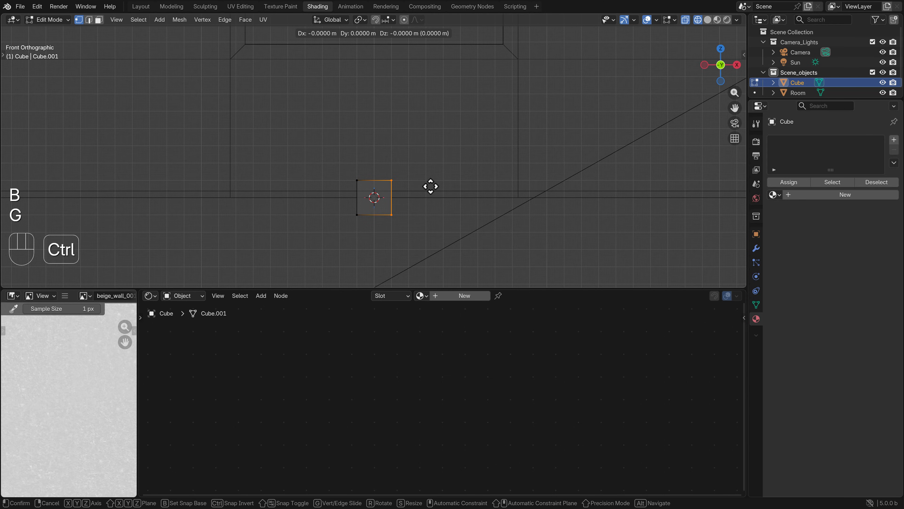
{"action": "left_click", "coordinate": [422, 186], "text": "ctrl"}
Lengthen the cube by moving its bottom vertices down about 0.1 m, and return to Object Mode
{"action": "left_click", "coordinate": [381, 220]}
{"action": "key", "text": "b"}
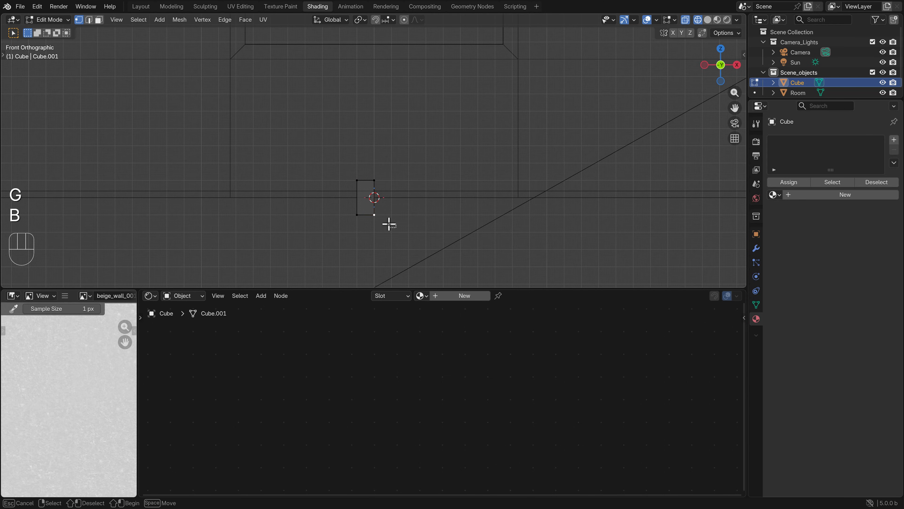
{"action": "key", "text": "g"}
{"action": "left_click_drag", "start_coordinate": [389, 224], "coordinate": [331, 139]}
{"action": "left_click", "coordinate": [400, 212], "text": "ctrl"}
{"action": "scroll", "coordinate": [399, 213], "scroll_direction": "down", "scroll_amount": 2}
{"action": "key", "text": "b"}
{"action": "key", "text": "Tab"}
Move the box up against the room's left wall with snapping, placing it slightly below the top of the windows
{"action": "scroll", "coordinate": [396, 149], "scroll_direction": "down", "scroll_amount": 3}
{"action": "middle_click_drag", "start_coordinate": [396, 149], "coordinate": [437, 273], "text": "shift"}
{"action": "key", "text": "g"}
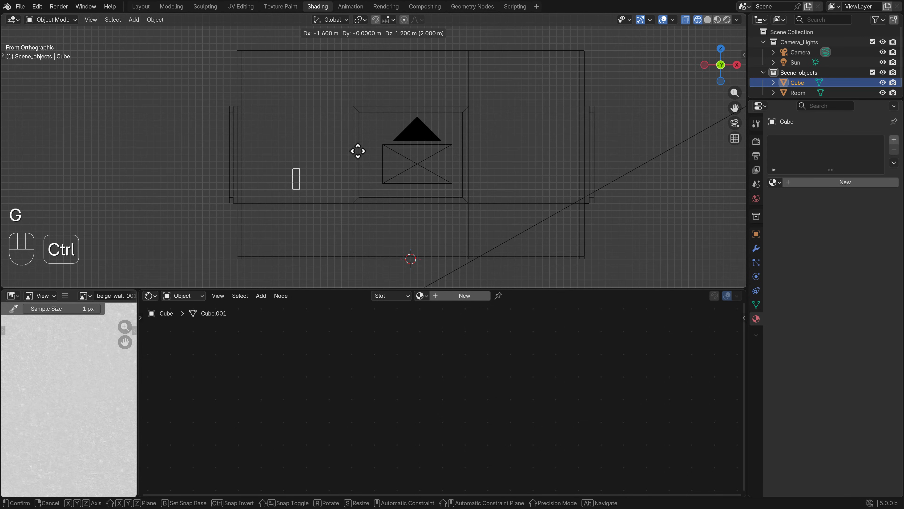
{"action": "left_click", "coordinate": [302, 100], "text": "ctrl"}
{"action": "middle_click_drag", "start_coordinate": [288, 122], "coordinate": [338, 124], "text": "shift"}
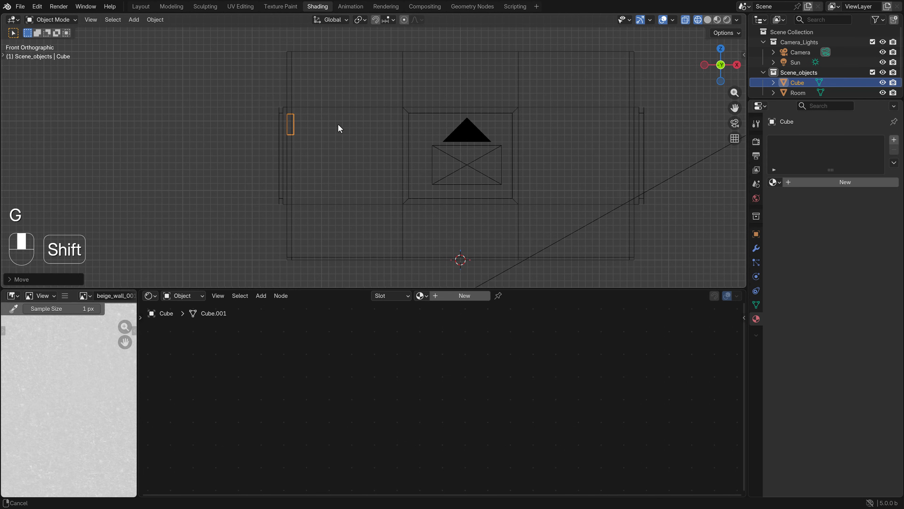
{"action": "key", "text": "g"}
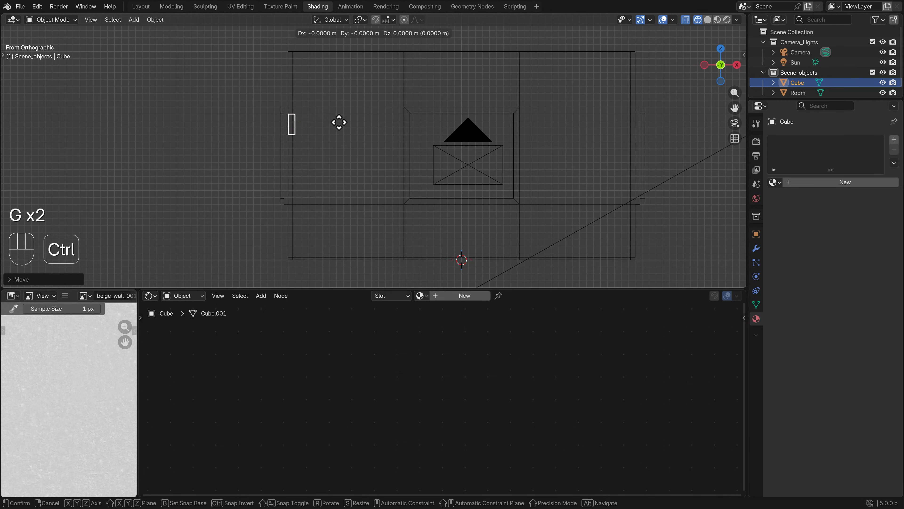
{"action": "left_click", "coordinate": [340, 132], "text": "ctrl"}
{"action": "mouse_move", "coordinate": [341, 133]}
{"action": "middle_mouse_down"}
{"action": "mouse_move", "coordinate": [346, 142]}
{"action": "mouse_move", "coordinate": [338, 142]}
{"action": "mouse_move", "coordinate": [389, 149]}
{"action": "middle_mouse_up"}
Examine the box's placement on the left wall in solid perspective and in the front wireframe view
{"action": "key", "text": "z"}
{"action": "middle_click_drag", "start_coordinate": [423, 142], "coordinate": [418, 146]}
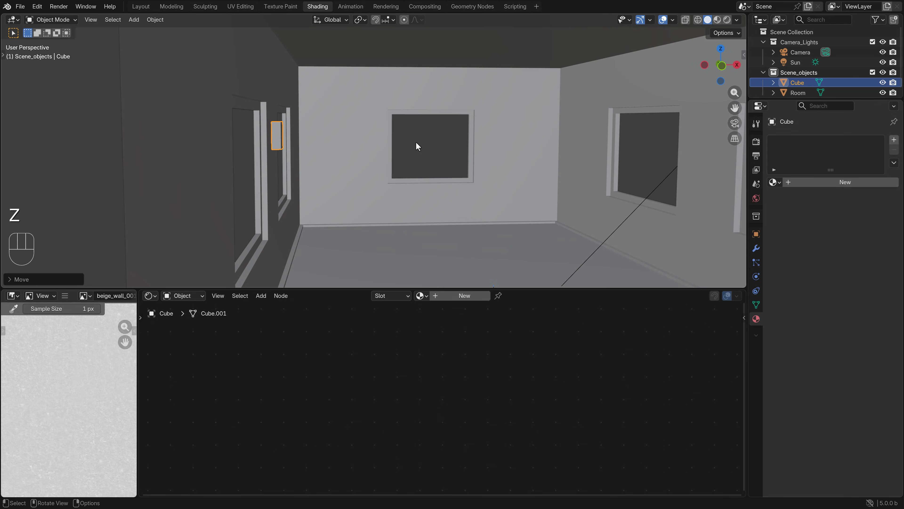
{"action": "key", "text": "KP_1"}
{"action": "scroll", "coordinate": [289, 97], "scroll_direction": "up", "scroll_amount": 3}
{"action": "key", "text": "z"}
{"action": "middle_click_drag", "start_coordinate": [220, 104], "coordinate": [288, 170], "text": "shift"}
{"action": "scroll", "coordinate": [300, 166], "scroll_direction": "down", "scroll_amount": 3}
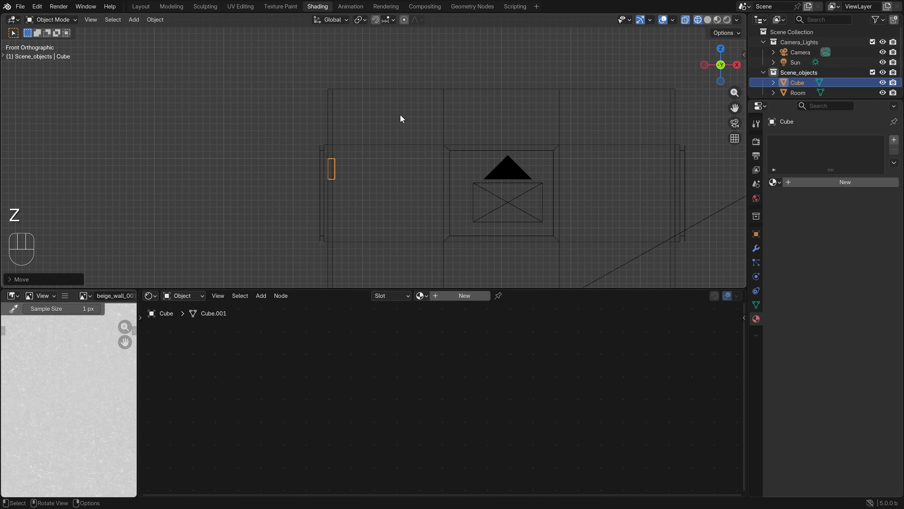
{"action": "middle_click_drag", "start_coordinate": [396, 131], "coordinate": [366, 136], "text": "shift"}
Create a material named lamp on the box and set its base color to a light salmon red
{"action": "left_click", "coordinate": [834, 182]}
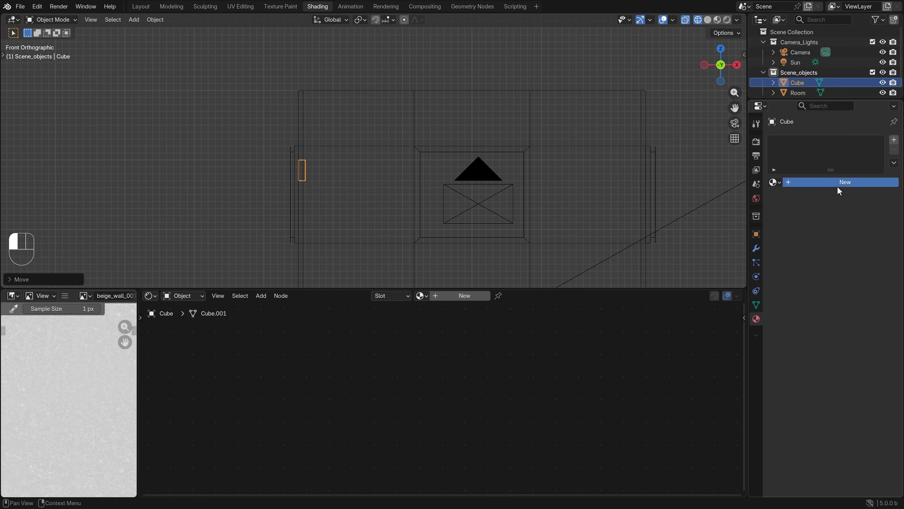
{"action": "double_click", "coordinate": [808, 181]}
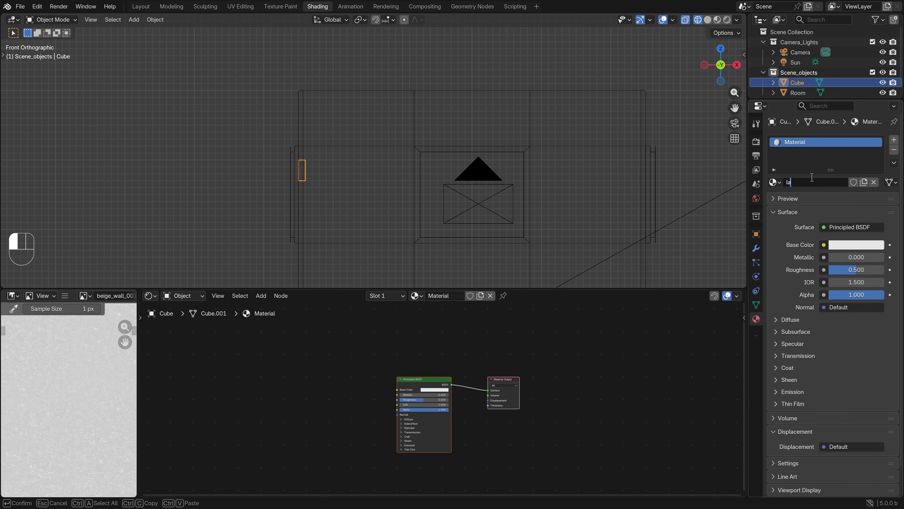
{"action": "key", "text": "Return"}
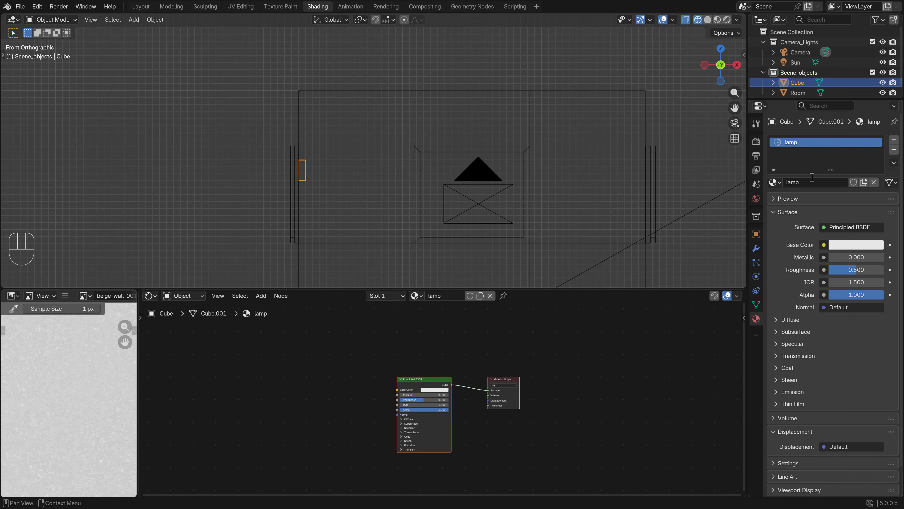
{"action": "left_click", "coordinate": [863, 248]}
{"action": "left_click_drag", "start_coordinate": [838, 137], "coordinate": [829, 128]}
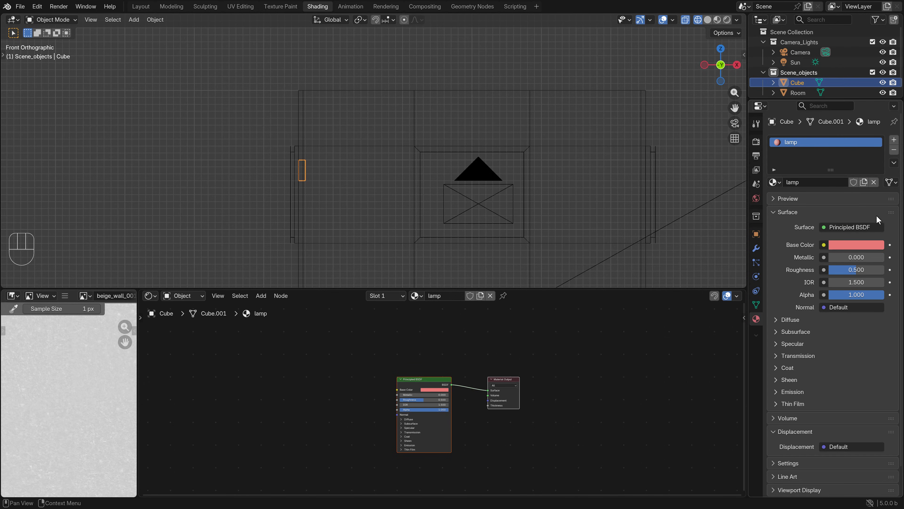
Add a second material slot to the box with a new material named light
{"action": "left_click", "coordinate": [894, 139]}
{"action": "left_click", "coordinate": [811, 198]}
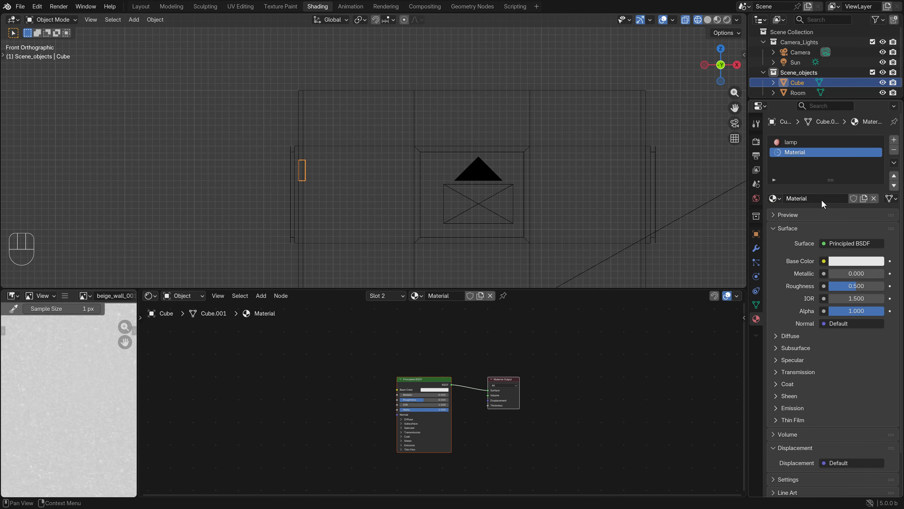
{"action": "double_click", "coordinate": [811, 198]}
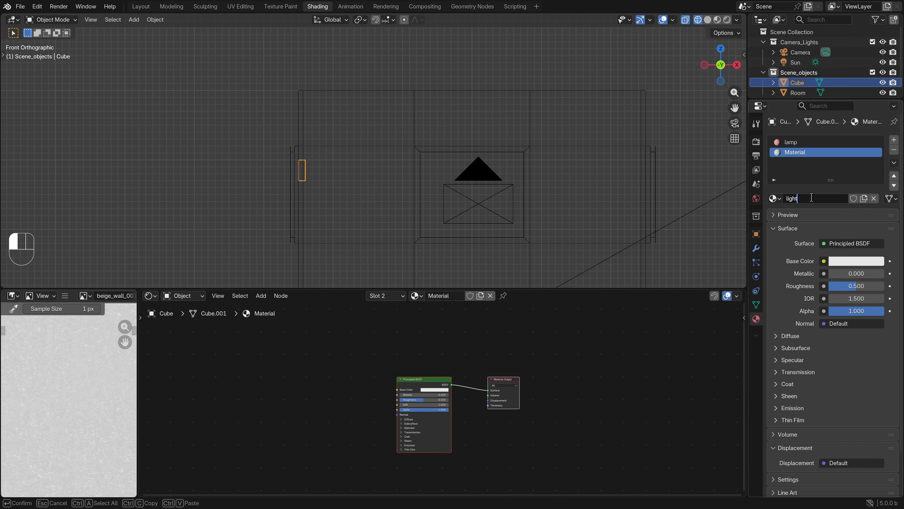
{"action": "key", "text": "Return"}
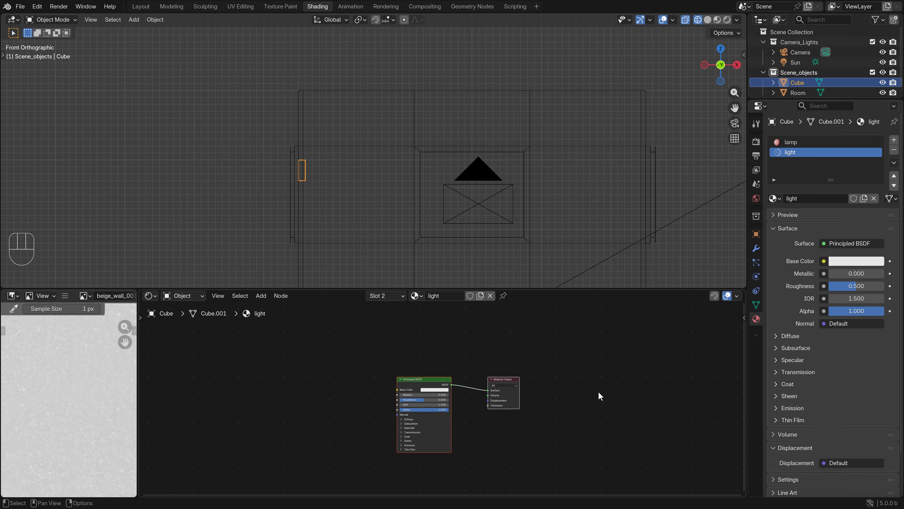
Replace the light material's Principled BSDF node with an Emission shader node placed beside the Material Output
{"action": "scroll", "coordinate": [618, 392], "scroll_direction": "up", "scroll_amount": 2}
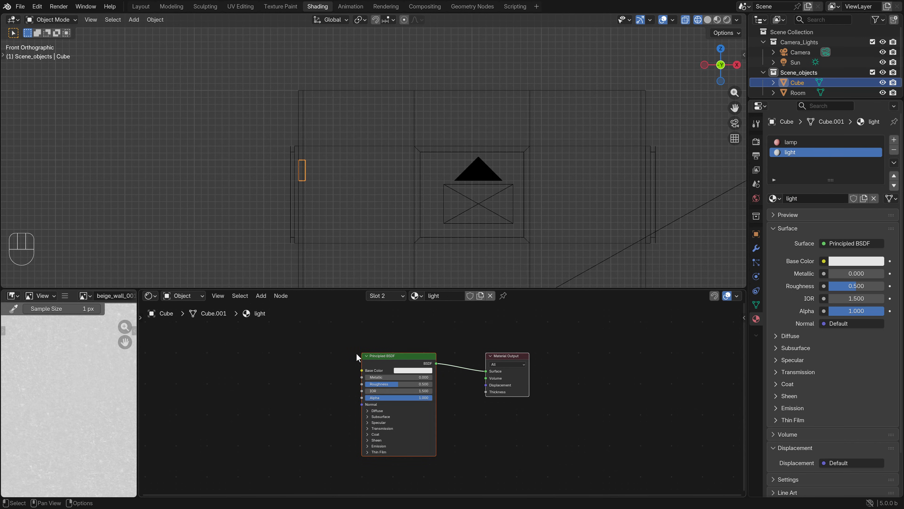
{"action": "left_click", "coordinate": [392, 357]}
{"action": "key", "text": "Delete"}
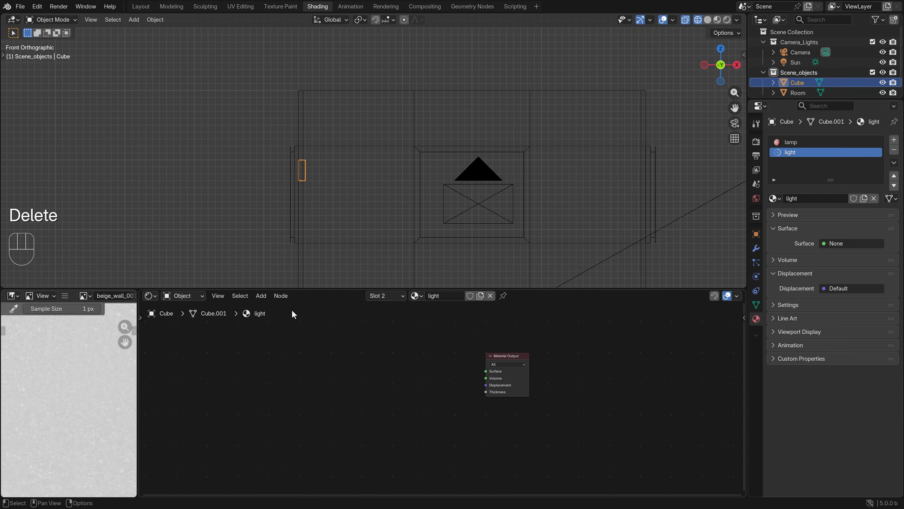
{"action": "left_click", "coordinate": [261, 295]}
{"action": "mouse_move", "coordinate": [307, 331]}
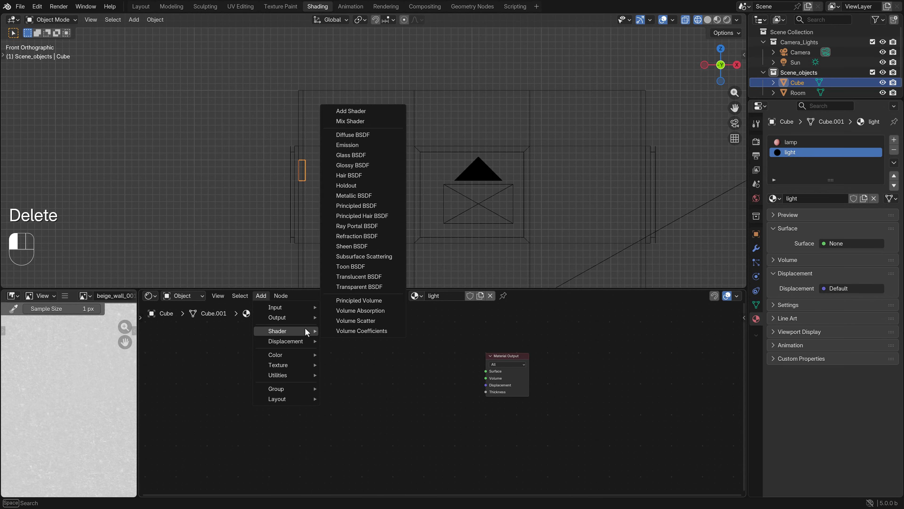
{"action": "left_click", "coordinate": [343, 146]}
{"action": "left_click", "coordinate": [372, 388]}
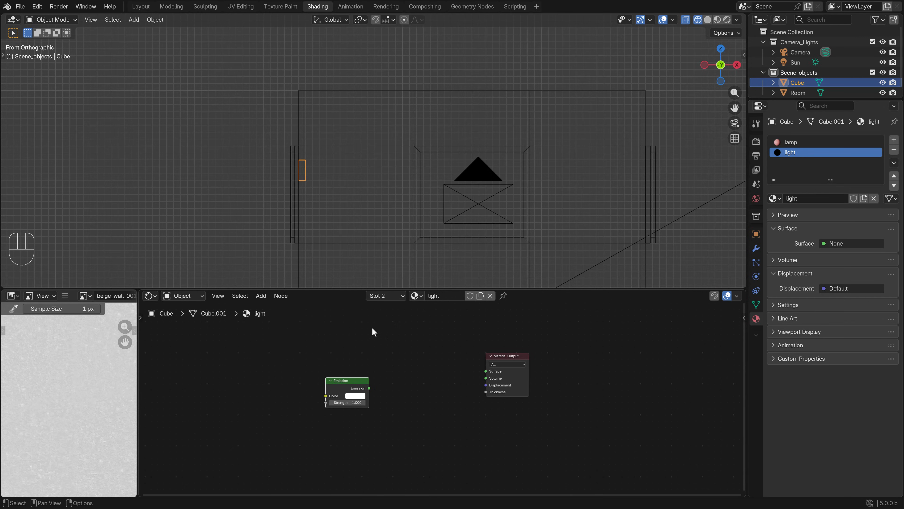
Connect the Emission node's output to the Surface input of the Material Output in the light material
{"action": "scroll", "coordinate": [358, 392], "scroll_direction": "up", "scroll_amount": 2}
{"action": "left_click_drag", "start_coordinate": [350, 386], "coordinate": [497, 364]}
{"action": "left_click_drag", "start_coordinate": [322, 380], "coordinate": [329, 370]}
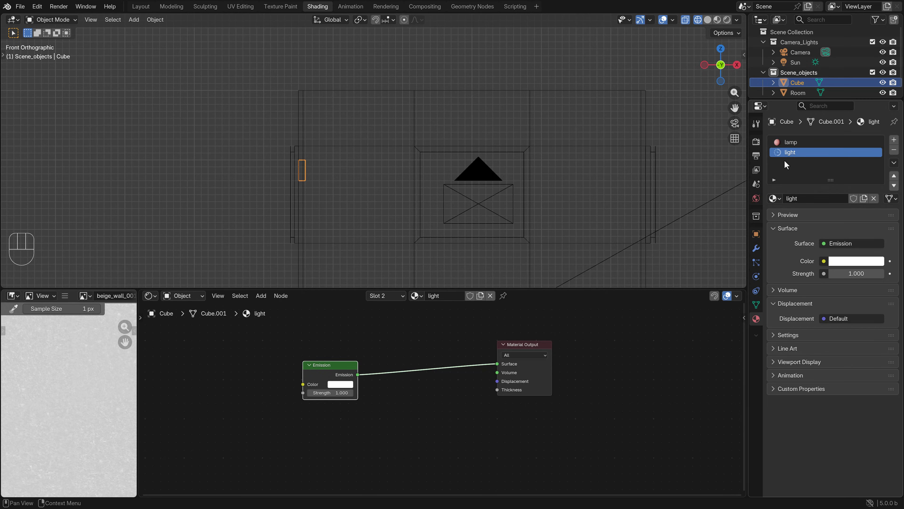
Check the box with the lamp material selected in the rendered camera view and return to solid shading
{"action": "left_click", "coordinate": [790, 143]}
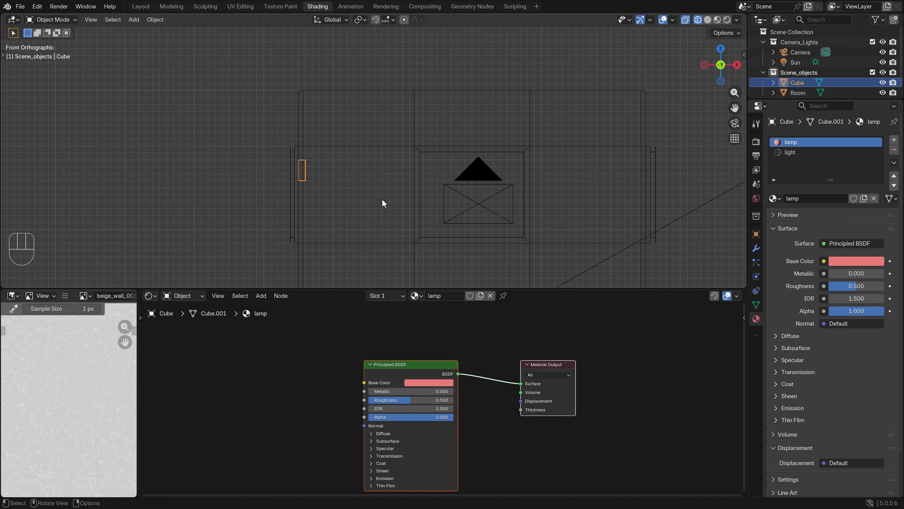
{"action": "key", "text": "KP_0"}
{"action": "key", "text": "z"}
{"action": "key", "text": "z"}
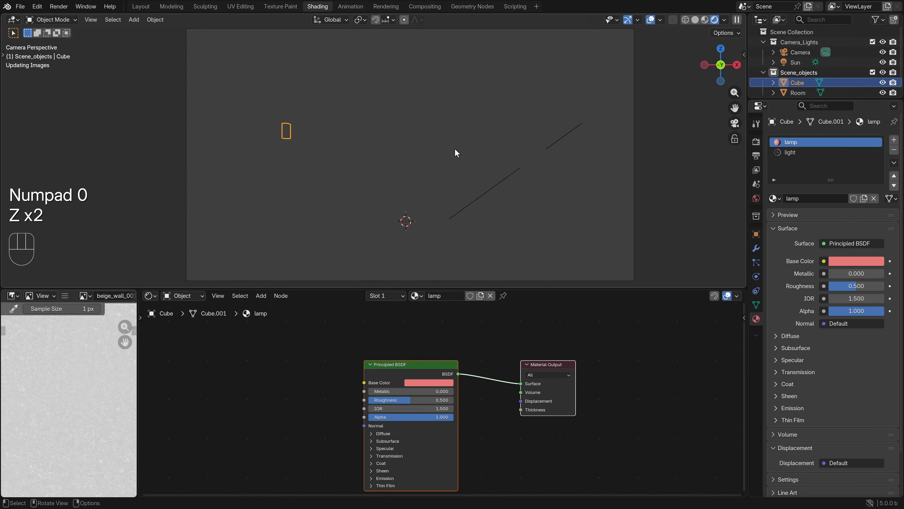
{"action": "key", "text": "z"}
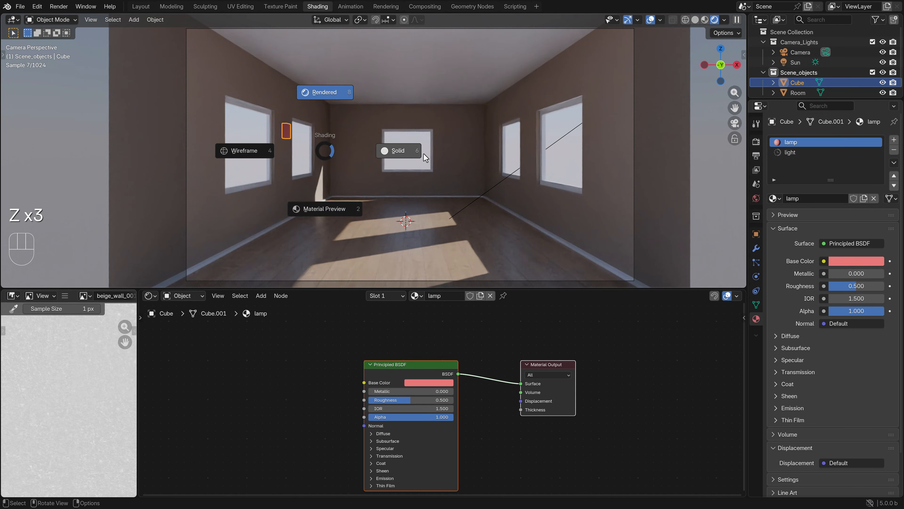
{"action": "left_click", "coordinate": [424, 154]}
In front wireframe view, add a horizontal loop cut around the box and raise it to about one third below the box's top
{"action": "key", "text": "KP_1"}
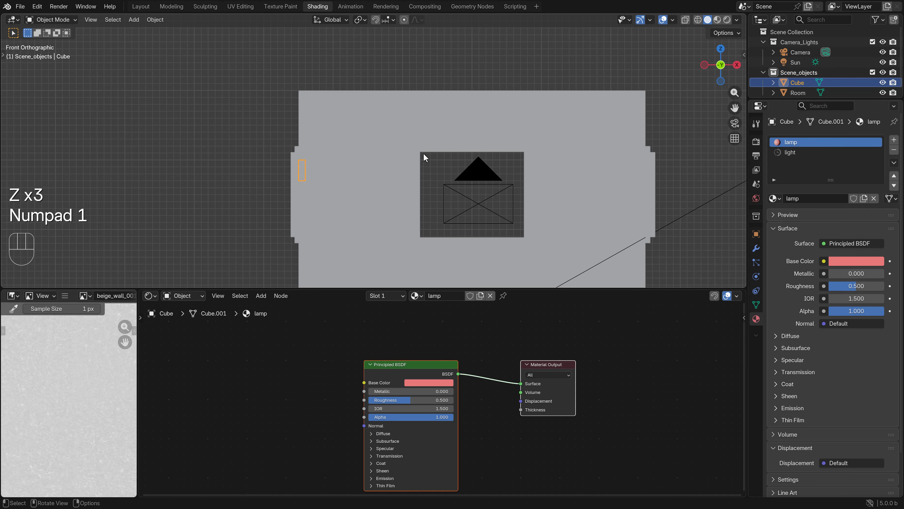
{"action": "key", "text": "z"}
{"action": "left_click", "coordinate": [359, 155]}
{"action": "key", "text": "Tab"}
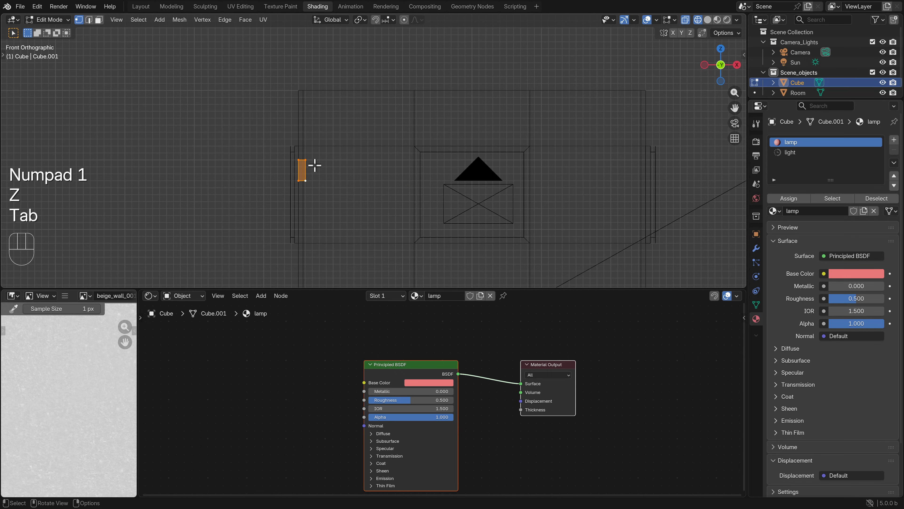
{"action": "scroll", "coordinate": [345, 176], "scroll_direction": "up", "scroll_amount": 6}
{"action": "middle_click_drag", "start_coordinate": [293, 188], "coordinate": [323, 172], "text": "shift"}
{"action": "scroll", "coordinate": [322, 172], "scroll_direction": "up", "scroll_amount": 3}
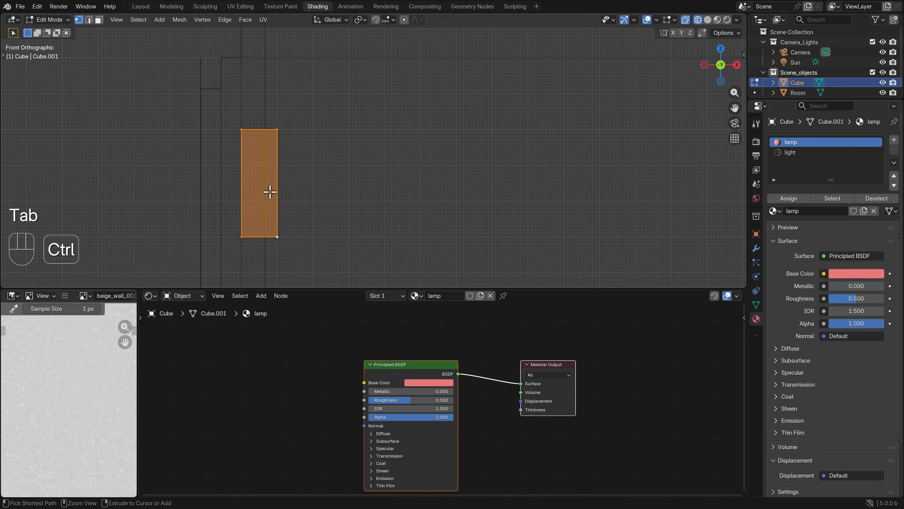
{"action": "key", "text": "ctrl+r"}
{"action": "left_click", "coordinate": [271, 192]}
{"action": "right_click", "coordinate": [275, 189]}
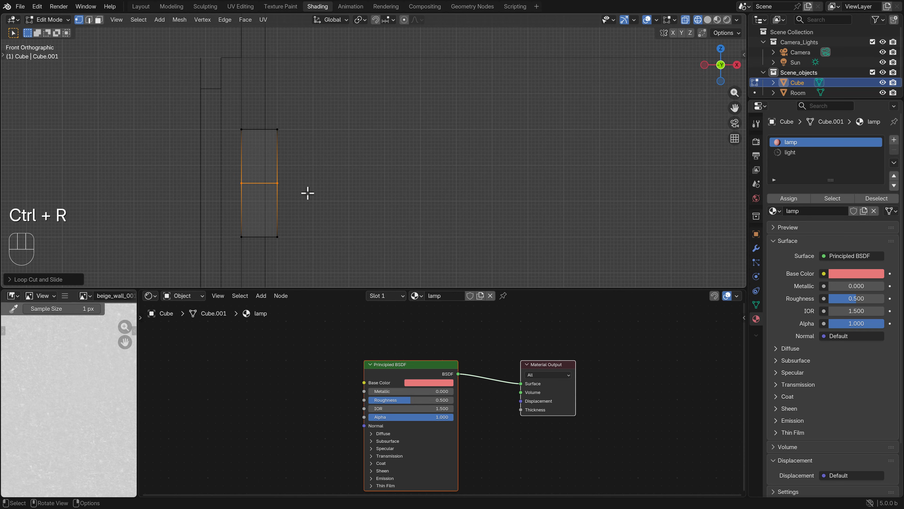
{"action": "key", "text": "g"}
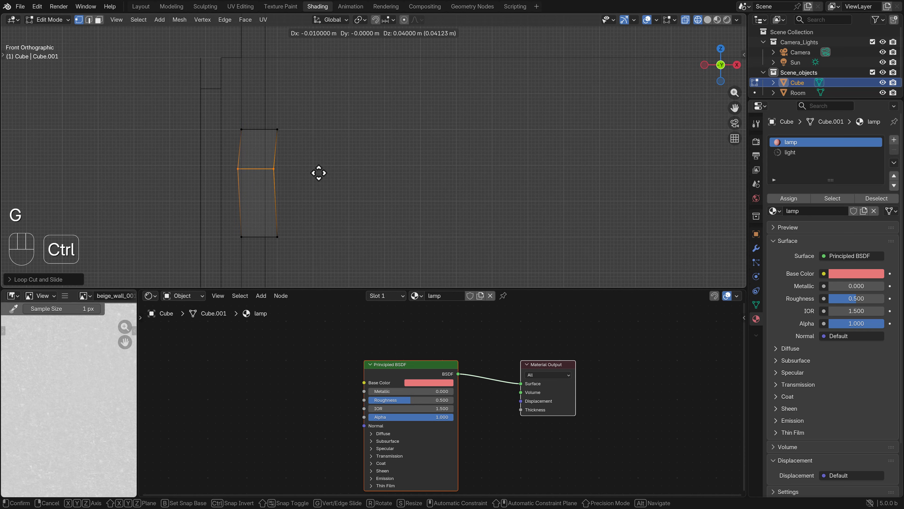
{"action": "left_click", "coordinate": [322, 167], "text": "ctrl"}
Select the upper third of the box, assign the light material to it, and return to Object Mode
{"action": "key", "text": "b"}
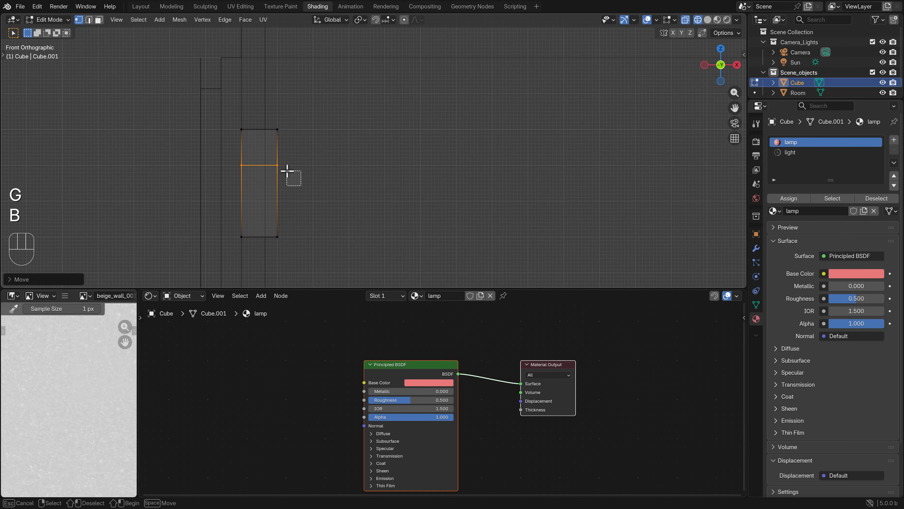
{"action": "left_click_drag", "start_coordinate": [303, 187], "coordinate": [222, 111]}
{"action": "left_click", "coordinate": [794, 152]}
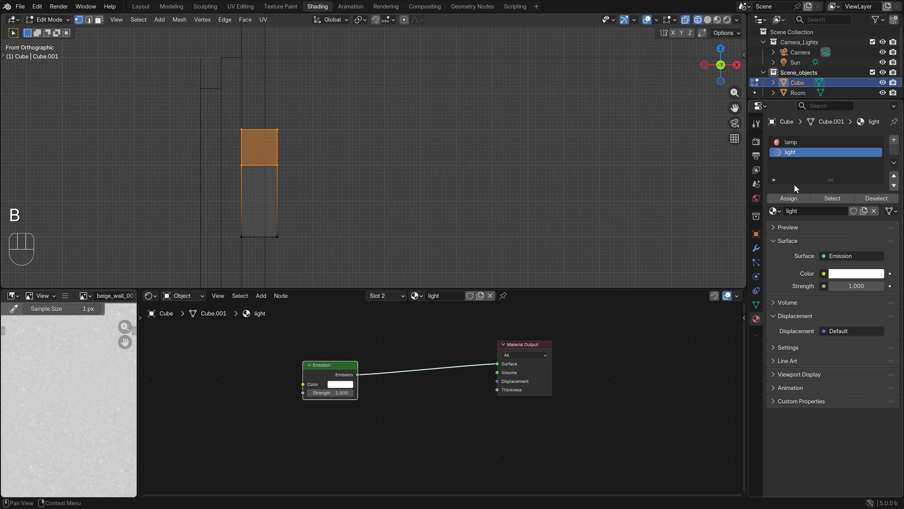
{"action": "left_click", "coordinate": [789, 198]}
{"action": "key", "text": "Tab"}
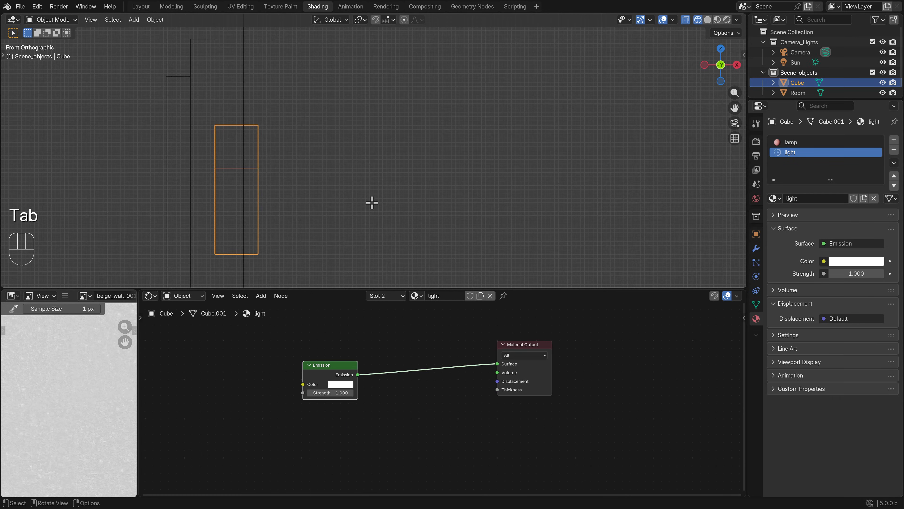
In the rendered camera view, set the light material's emission strength to 22.5 and its color to a pale peach
{"action": "key", "text": "KP_0"}
{"action": "key", "text": "z"}
{"action": "left_click", "coordinate": [366, 159]}
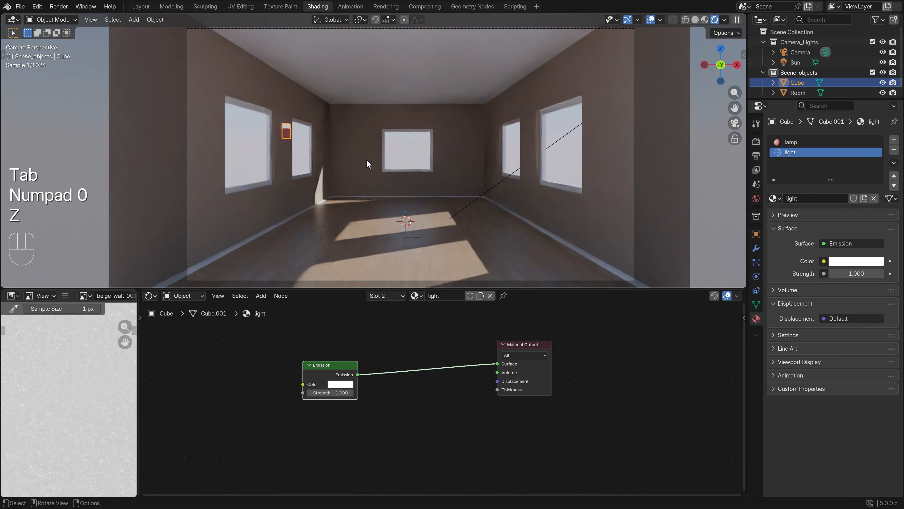
{"action": "scroll", "coordinate": [289, 127], "scroll_direction": "up", "scroll_amount": 4}
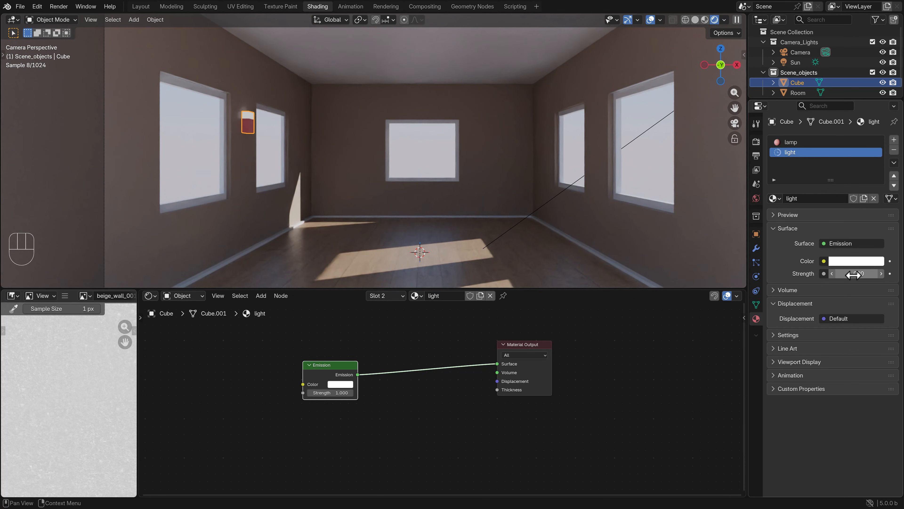
{"action": "left_click_drag", "start_coordinate": [856, 274], "coordinate": [876, 273]}
{"action": "left_click", "coordinate": [867, 262]}
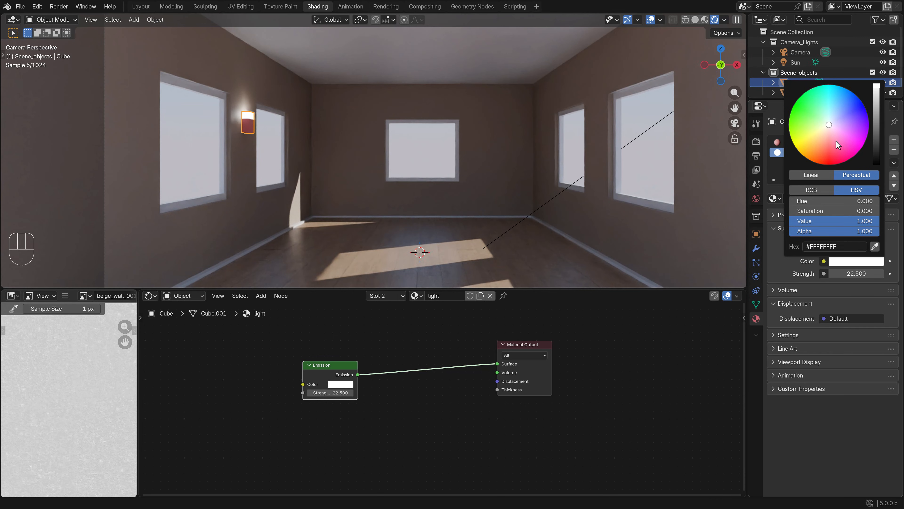
{"action": "left_click_drag", "start_coordinate": [827, 127], "coordinate": [823, 135]}
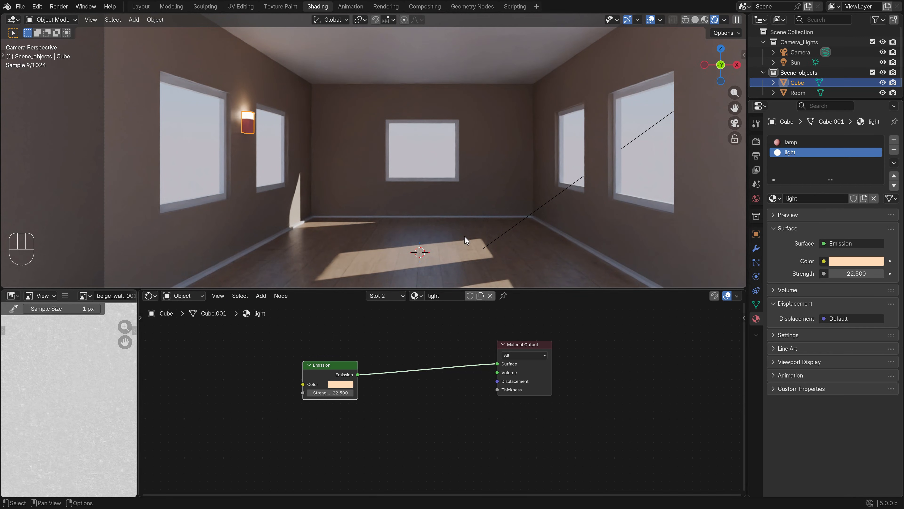
Move the wall lamp slightly down along the left wall in front wireframe view, and switch to the top view
{"action": "key", "text": "g"}
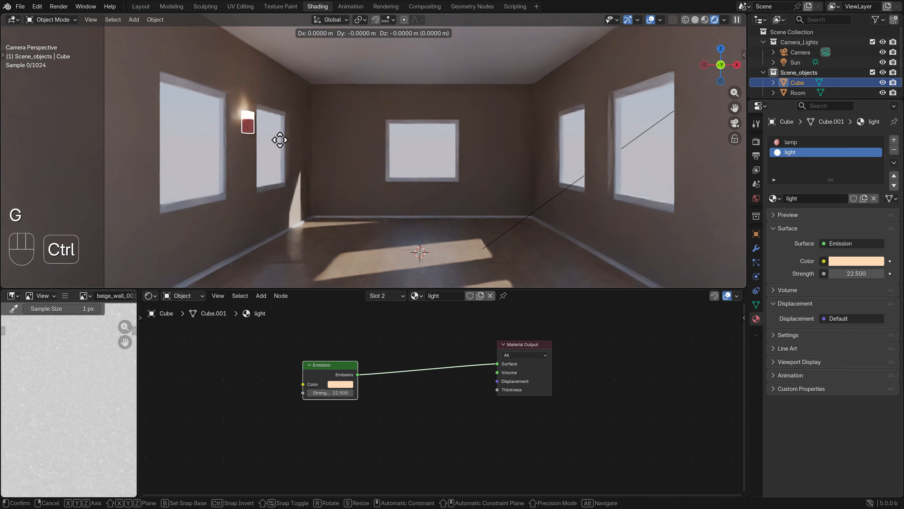
{"action": "right_click", "coordinate": [278, 168]}
{"action": "key", "text": "KP_1"}
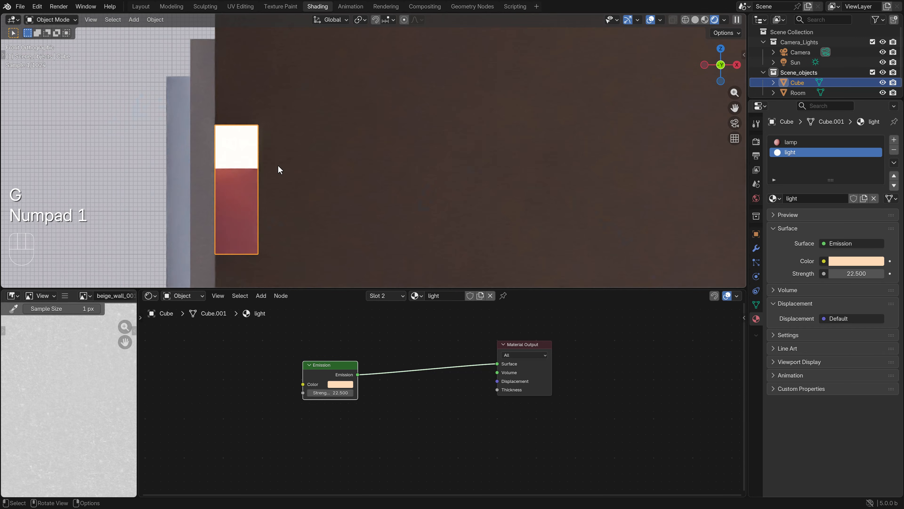
{"action": "key", "text": "z"}
{"action": "left_click", "coordinate": [251, 164]}
{"action": "key", "text": "g"}
{"action": "left_click", "coordinate": [321, 185]}
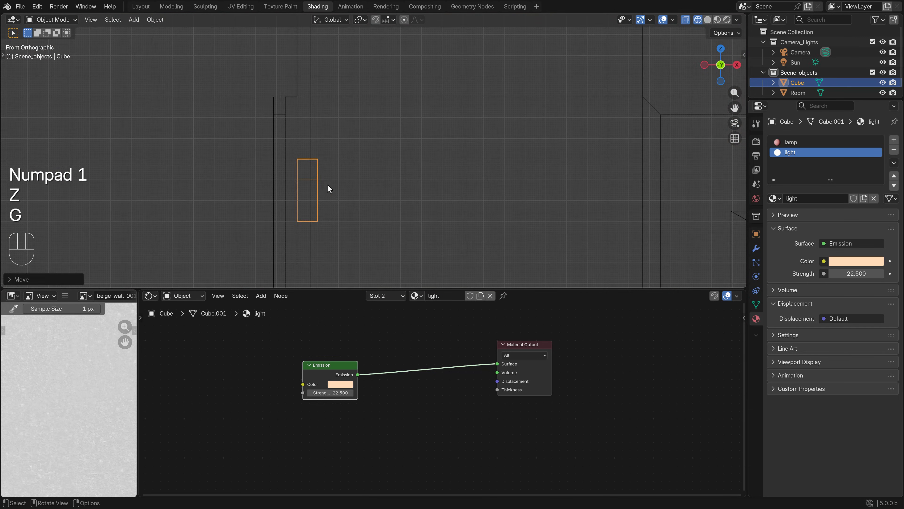
{"action": "scroll", "coordinate": [407, 187], "scroll_direction": "down", "scroll_amount": 6}
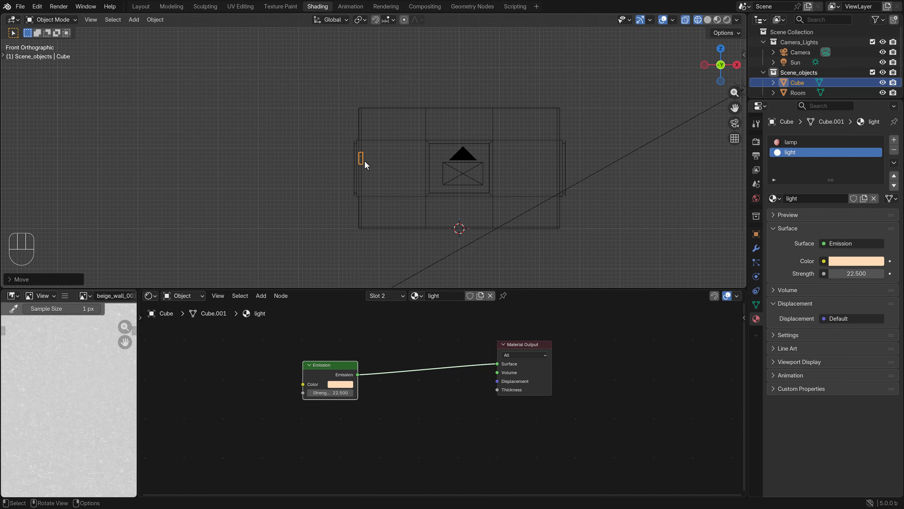
{"action": "key", "text": "KP_7"}
{"action": "middle_click_drag", "start_coordinate": [365, 166], "coordinate": [340, 199], "text": "shift"}
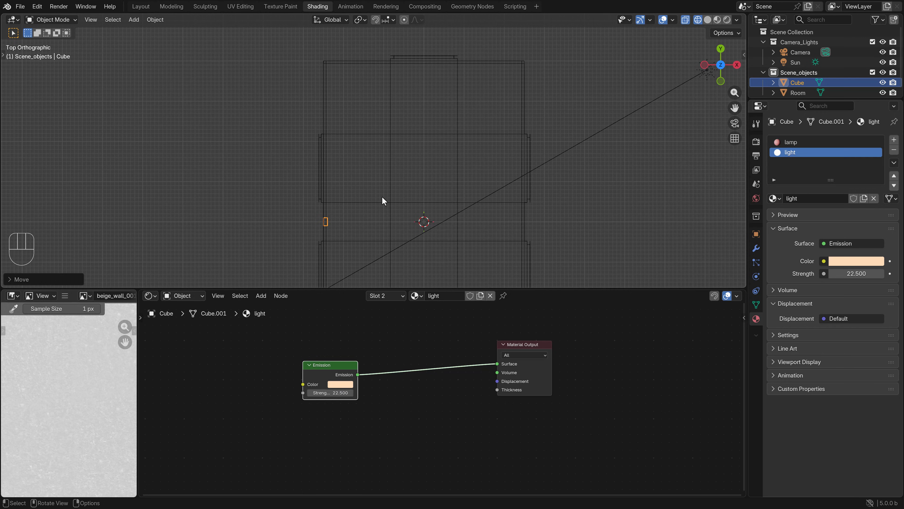
{"action": "middle_click_drag", "start_coordinate": [382, 197], "coordinate": [348, 240], "text": "shift"}
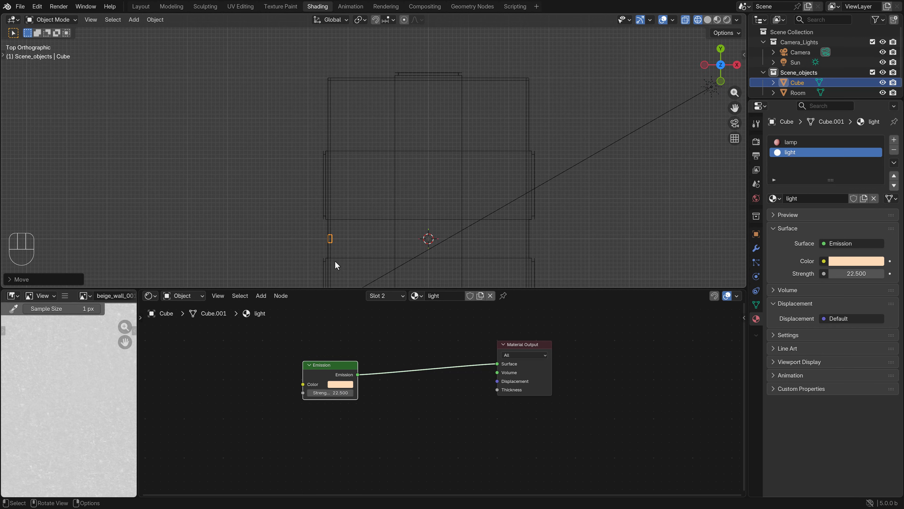
{"action": "key", "text": "shift+d"}
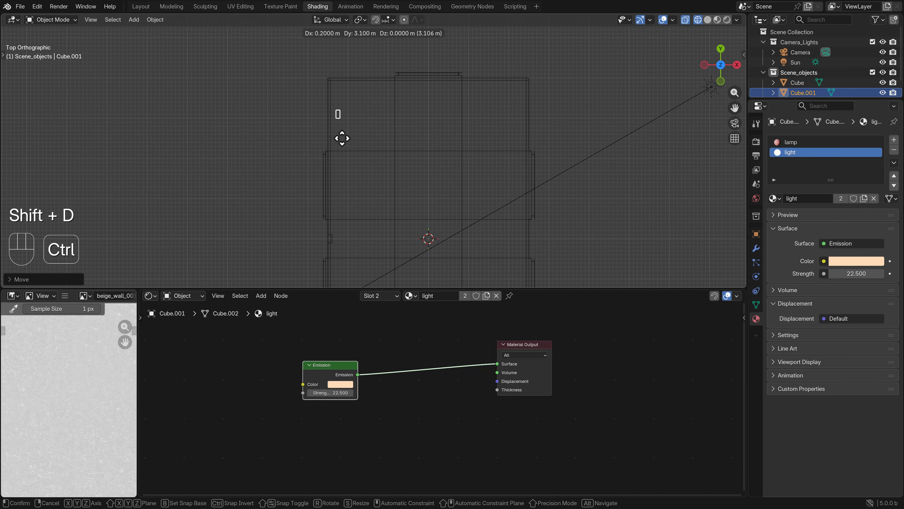
{"action": "left_click", "coordinate": [335, 140]}
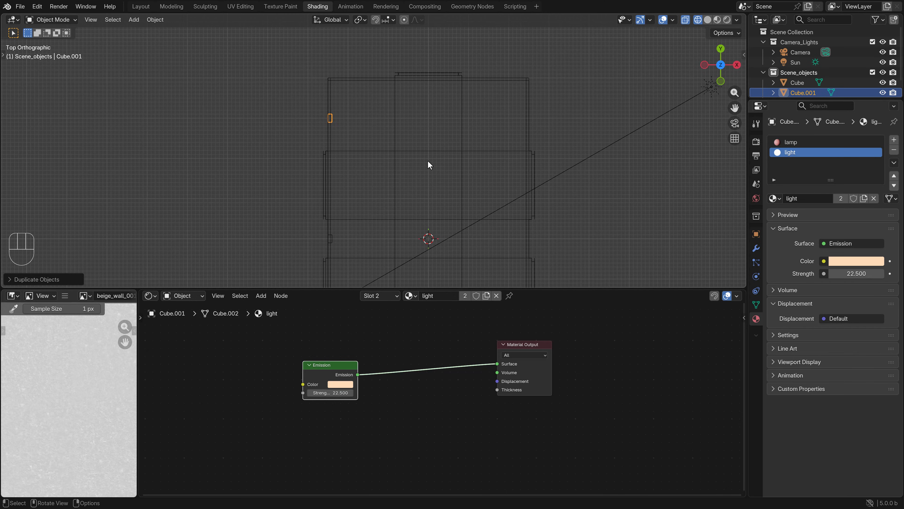
{"action": "key", "text": "x"}
Create a linked duplicate of the wall lamp and place it on the left wall near the back corner
{"action": "left_click", "coordinate": [331, 239]}
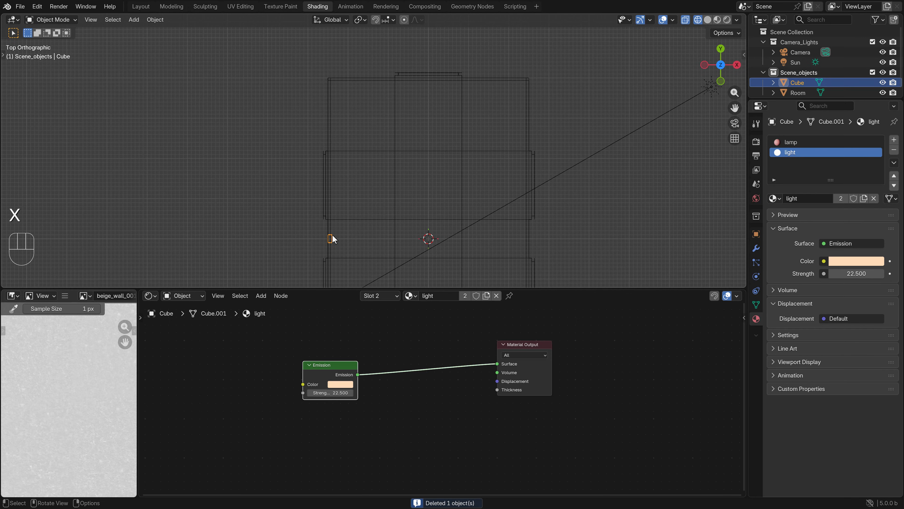
{"action": "key", "text": "alt"}
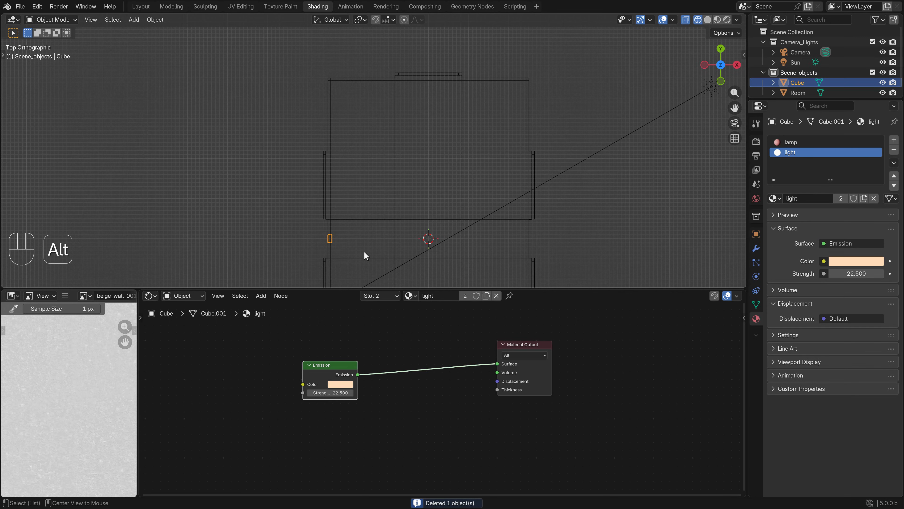
{"action": "key", "text": "alt+d"}
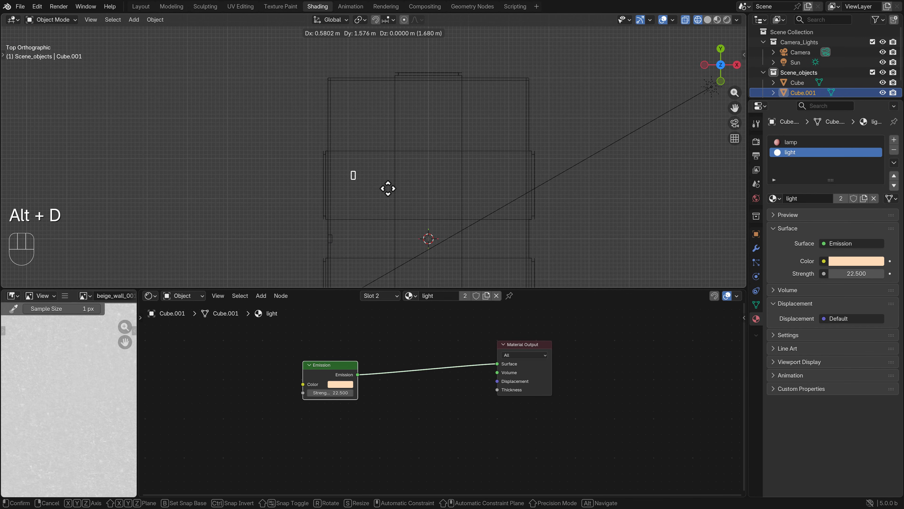
{"action": "key", "text": "ctrl"}
{"action": "left_click", "coordinate": [365, 115]}
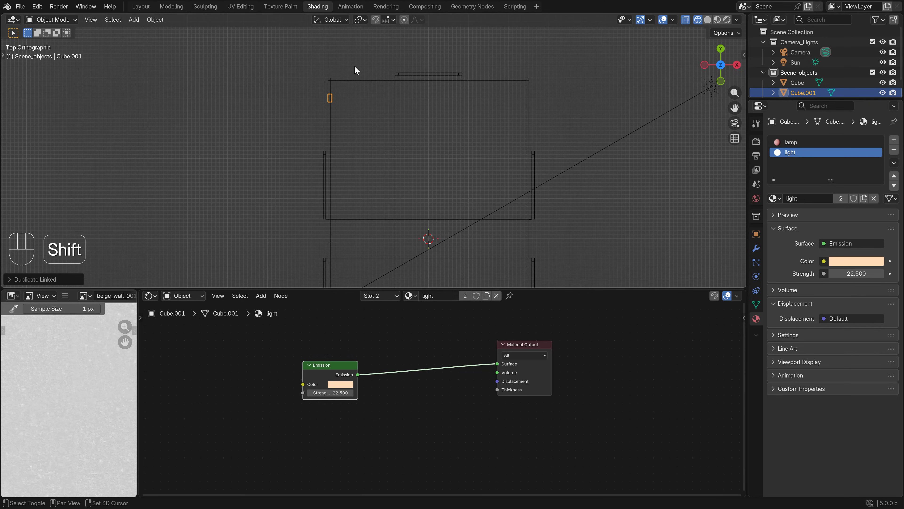
Rotate the duplicated lamp 90 degrees and move it onto the back wall, left of the back window
{"action": "middle_click_drag", "start_coordinate": [344, 130], "coordinate": [349, 202], "text": "shift"}
{"action": "scroll", "coordinate": [338, 192], "scroll_direction": "up", "scroll_amount": 5}
{"action": "key", "text": "r"}
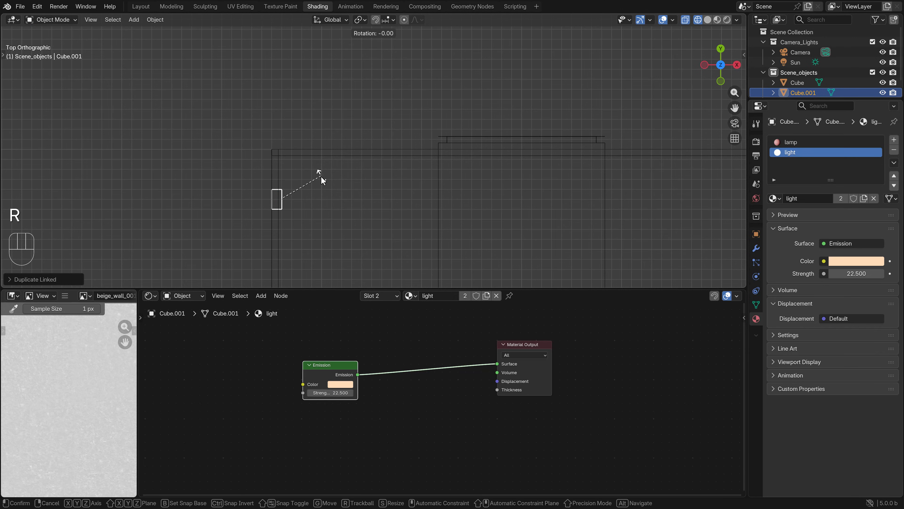
{"action": "key", "text": "ctrl"}
{"action": "left_click", "coordinate": [297, 224]}
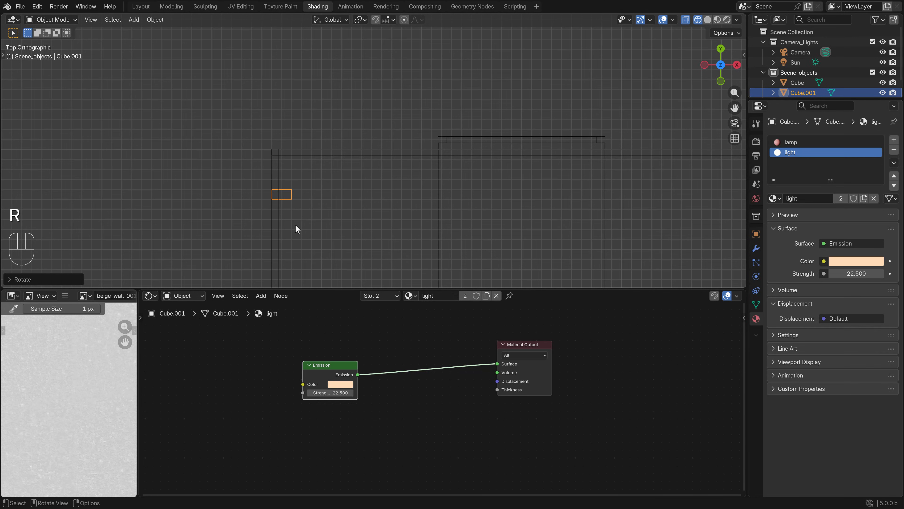
{"action": "key", "text": "g"}
{"action": "left_click", "coordinate": [341, 188], "text": "ctrl"}
{"action": "scroll", "coordinate": [341, 191], "scroll_direction": "down", "scroll_amount": 4}
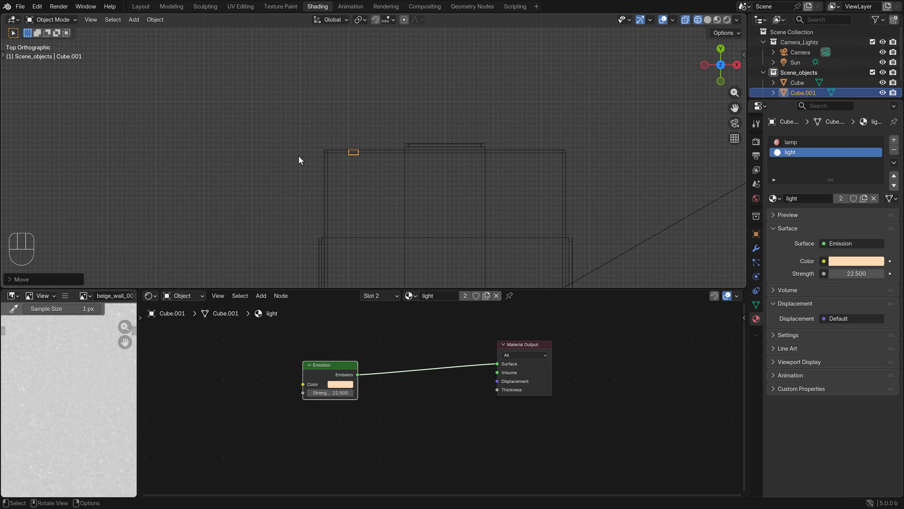
Create a linked duplicate of the back-wall lamp and place it on the same wall, right of the back window
{"action": "scroll", "coordinate": [357, 154], "scroll_direction": "up", "scroll_amount": 3}
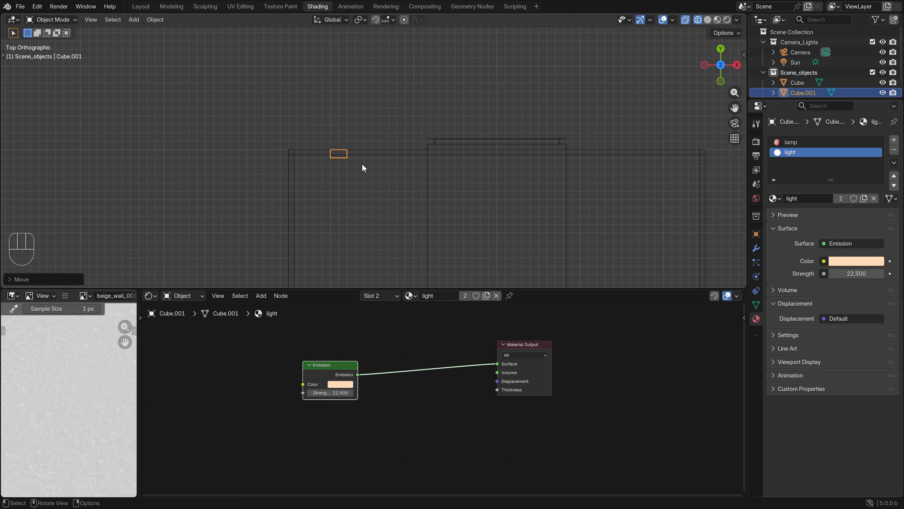
{"action": "scroll", "coordinate": [361, 163], "scroll_direction": "down", "scroll_amount": 3}
{"action": "middle_click_drag", "start_coordinate": [466, 189], "coordinate": [394, 188], "text": "shift"}
{"action": "key", "text": "alt+d"}
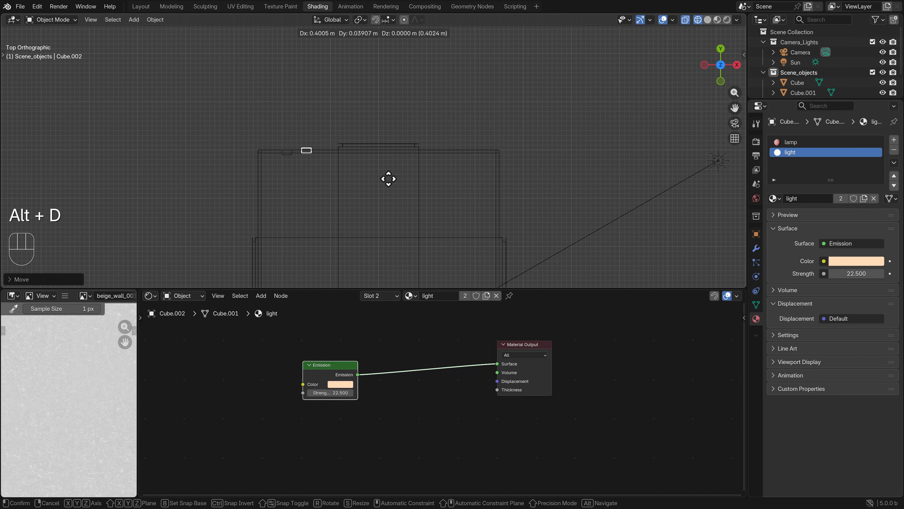
{"action": "left_click", "coordinate": [546, 182]}
{"action": "middle_click_drag", "start_coordinate": [506, 204], "coordinate": [446, 132], "text": "shift"}
{"action": "key", "text": "shift+d"}
{"action": "right_click", "coordinate": [446, 136]}
{"action": "key", "text": "x"}
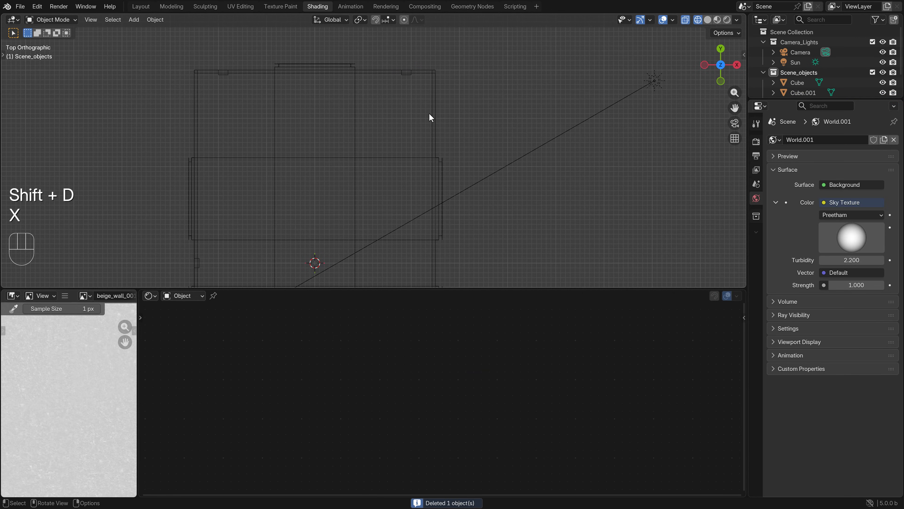
Create a linked duplicate of the lamp right of the back window and place it near the right wall, between the side windows
{"action": "left_click", "coordinate": [410, 78]}
{"action": "scroll", "coordinate": [424, 125], "scroll_direction": "down", "scroll_amount": 2}
{"action": "middle_click_drag", "start_coordinate": [429, 162], "coordinate": [426, 139], "text": "shift"}
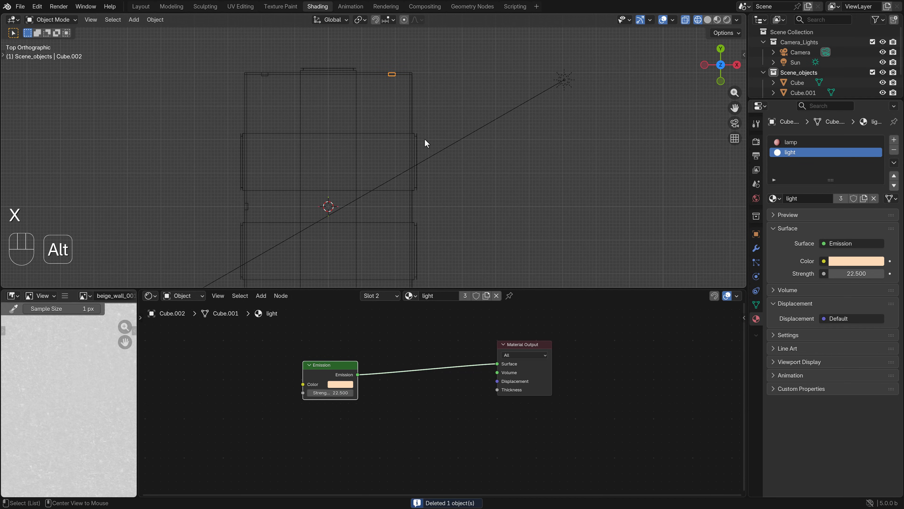
{"action": "key", "text": "alt+d"}
{"action": "left_click", "coordinate": [439, 269], "text": "ctrl"}
{"action": "middle_click_drag", "start_coordinate": [430, 233], "coordinate": [418, 184], "text": "shift"}
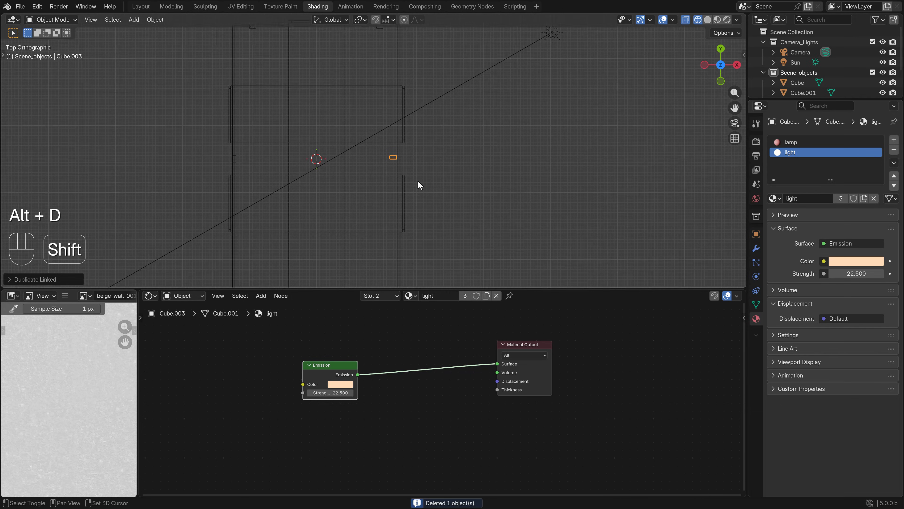
Rotate the duplicated lamp 90 degrees and move it onto the right wall between the two side windows
{"action": "scroll", "coordinate": [424, 178], "scroll_direction": "up", "scroll_amount": 4}
{"action": "key", "text": "r"}
{"action": "left_click", "coordinate": [418, 204], "text": "ctrl"}
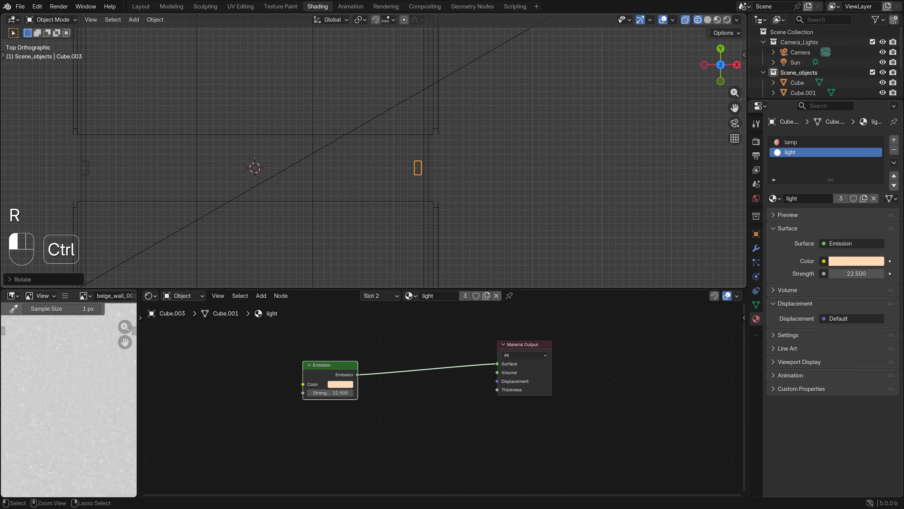
{"action": "scroll", "coordinate": [459, 211], "scroll_direction": "up", "scroll_amount": 3}
{"action": "key", "text": "g"}
{"action": "left_click", "coordinate": [468, 206], "text": "ctrl"}
{"action": "scroll", "coordinate": [470, 208], "scroll_direction": "down", "scroll_amount": 3}
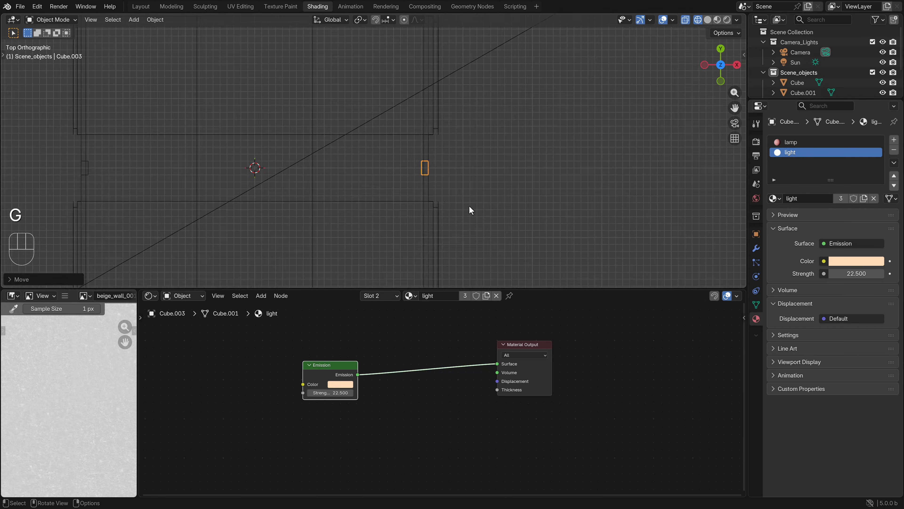
Preview the wall lamps through the camera in rendered shading, and return to solid shading
{"action": "key", "text": "KP_0"}
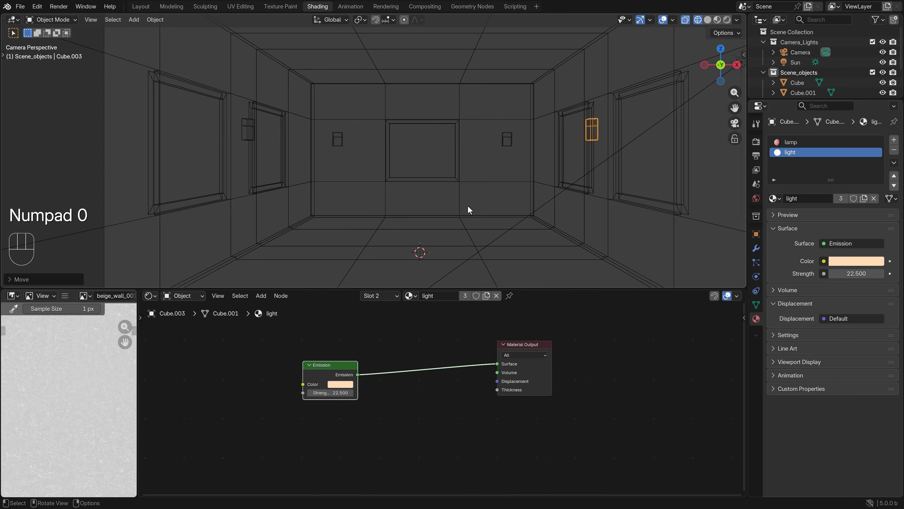
{"action": "key", "text": "z"}
{"action": "left_click", "coordinate": [622, 196]}
{"action": "key", "text": "z"}
{"action": "left_click", "coordinate": [499, 157]}
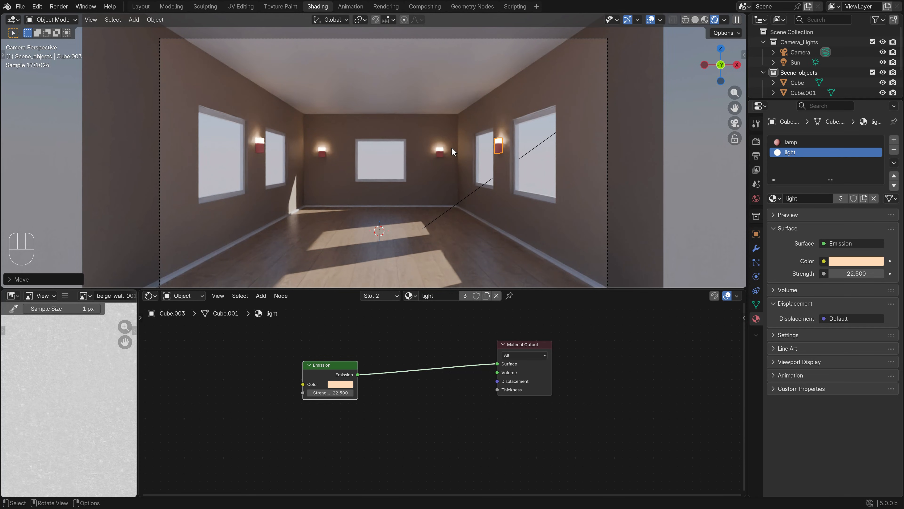
{"action": "key", "text": "z"}
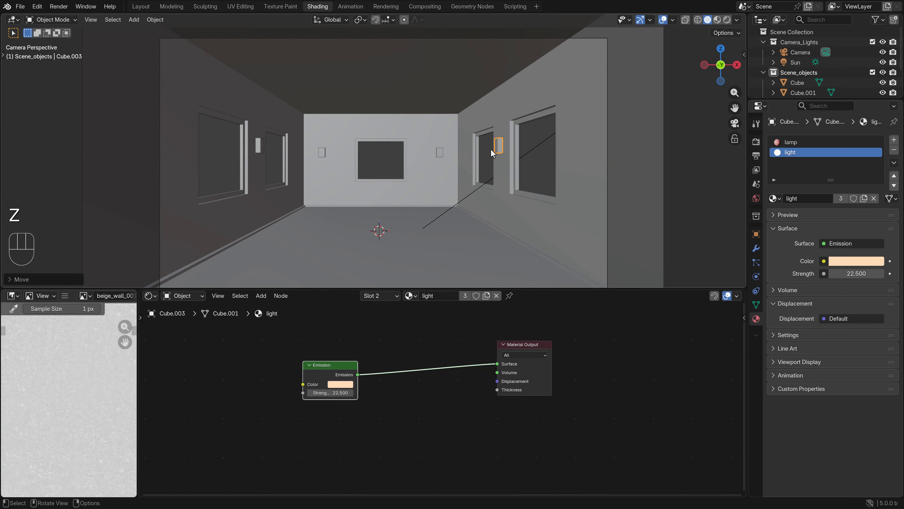
In front wireframe view, rename the left-wall lamp object Cube as Lamp
{"action": "key", "text": "KP_1"}
{"action": "key", "text": "z"}
{"action": "middle_click_drag", "start_coordinate": [312, 138], "coordinate": [373, 154], "text": "shift"}
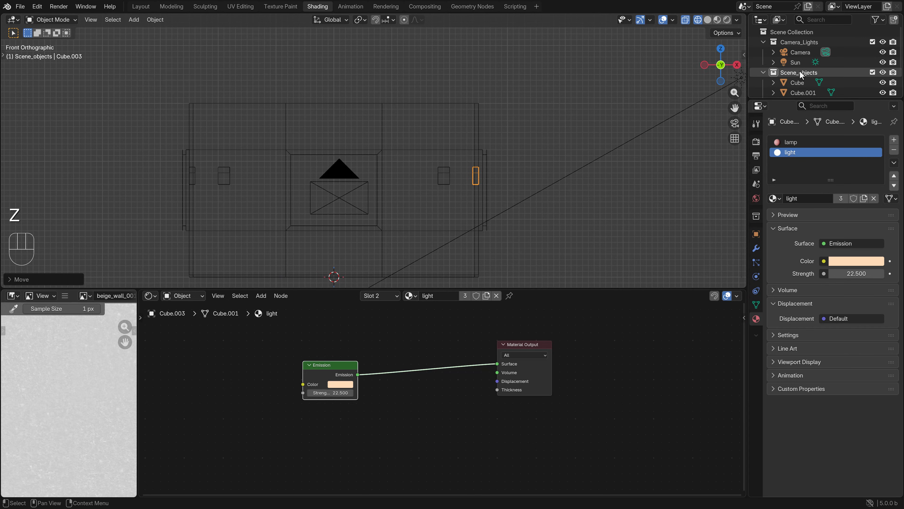
{"action": "scroll", "coordinate": [801, 75], "scroll_direction": "down", "scroll_amount": 2}
{"action": "left_click", "coordinate": [798, 57]}
{"action": "double_click", "coordinate": [797, 57]}
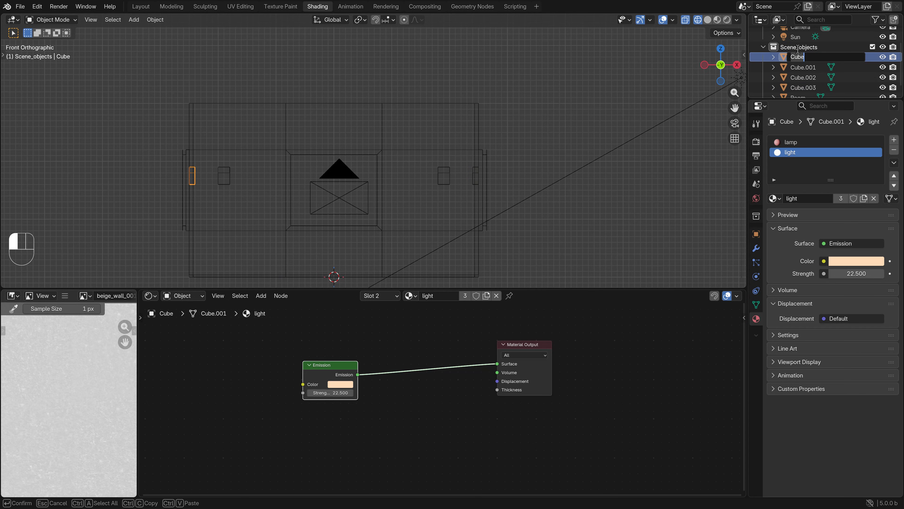
{"action": "type", "text": "Lamp"}
{"action": "key", "text": "Return"}
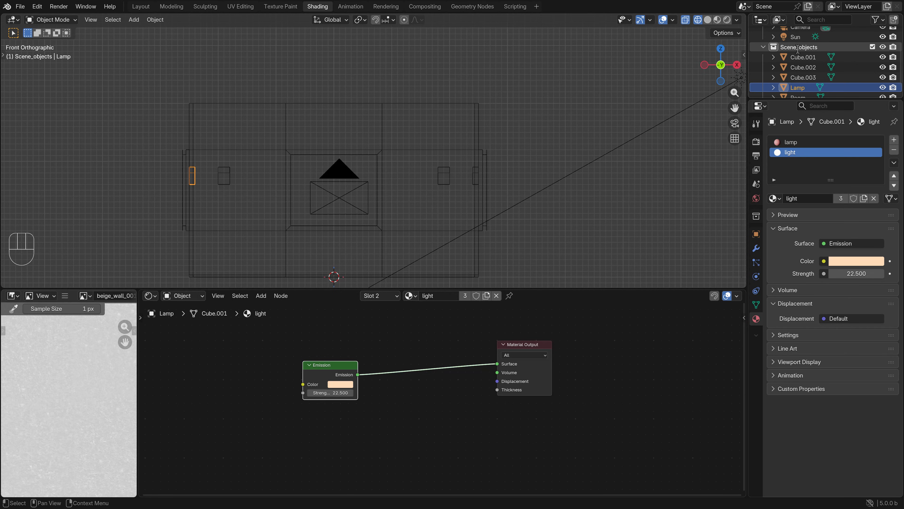
Rename the right-wall lamp object Cube.003 as Lamp_01
{"action": "double_click", "coordinate": [797, 73]}
{"action": "type", "text": "Lamp"}
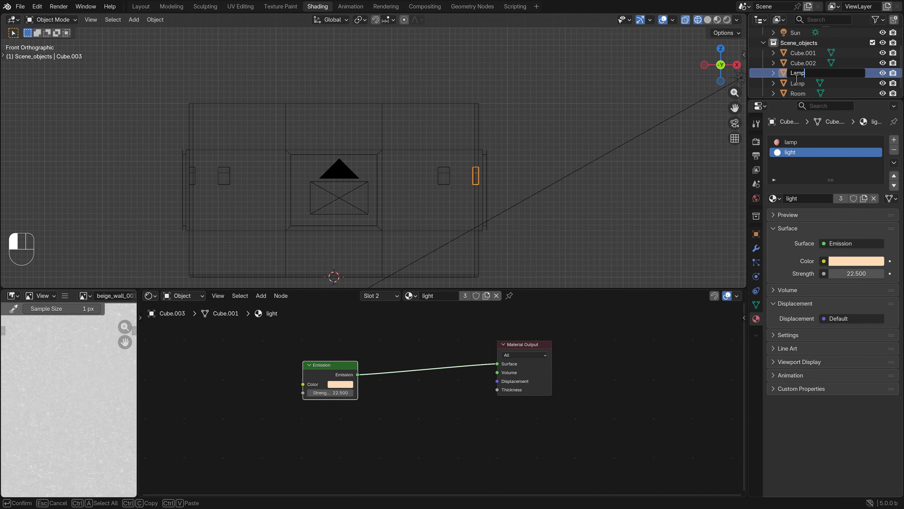
{"action": "type", "text": "_01"}
{"action": "key", "text": "Return"}
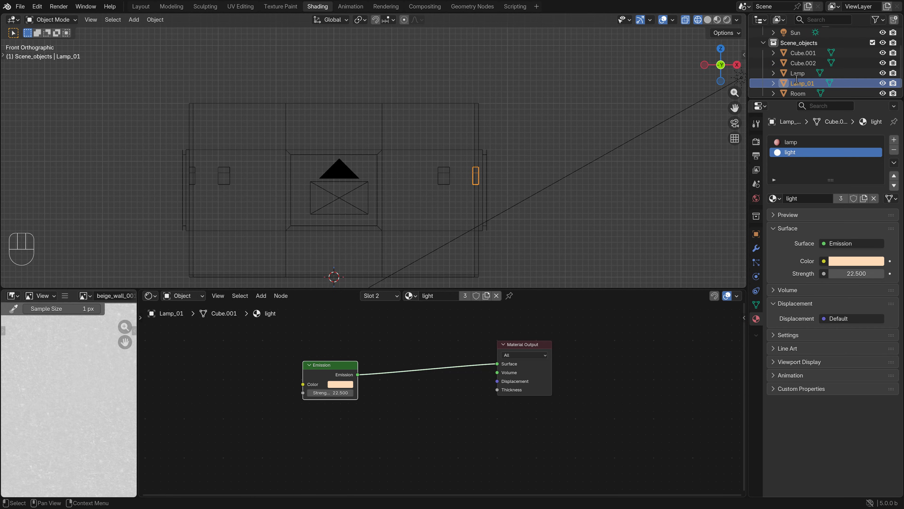
Rename Cube.002, the lamp right of the back window, as lamp_03
{"action": "double_click", "coordinate": [798, 64]}
{"action": "key", "text": "BackSpace"}
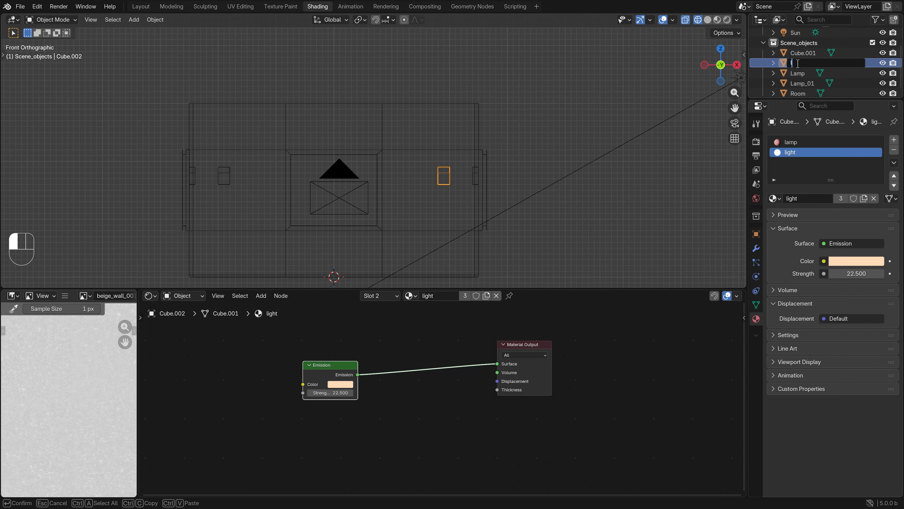
{"action": "type", "text": "lamp_03"}
{"action": "key", "text": "Return"}
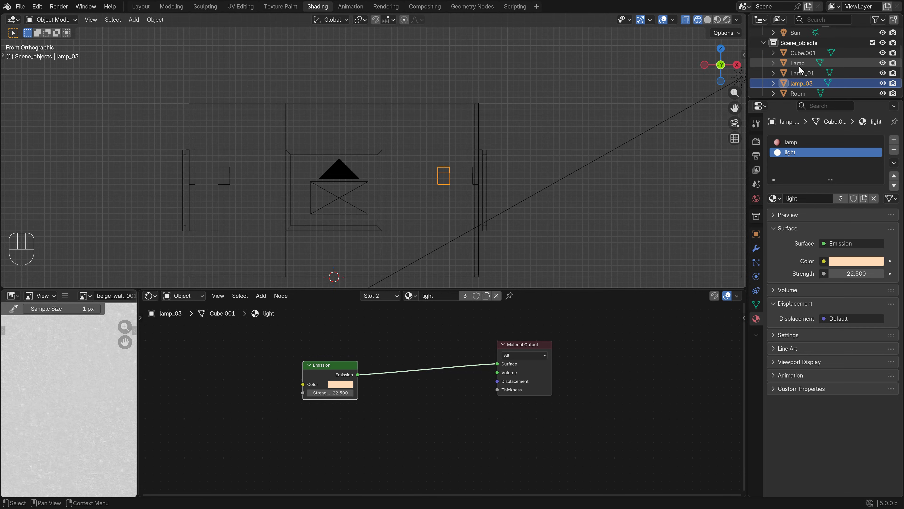
Rename Cube.001, the lamp left of the back window, as Lamp_04
{"action": "scroll", "coordinate": [803, 57], "scroll_direction": "up", "scroll_amount": 1}
{"action": "double_click", "coordinate": [803, 57]}
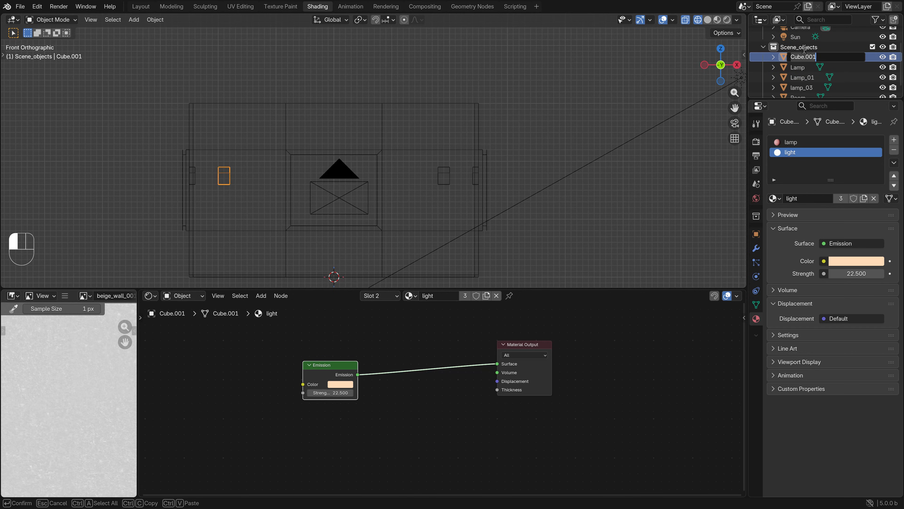
{"action": "type", "text": "Lamp_04"}
{"action": "key", "text": "Return"}
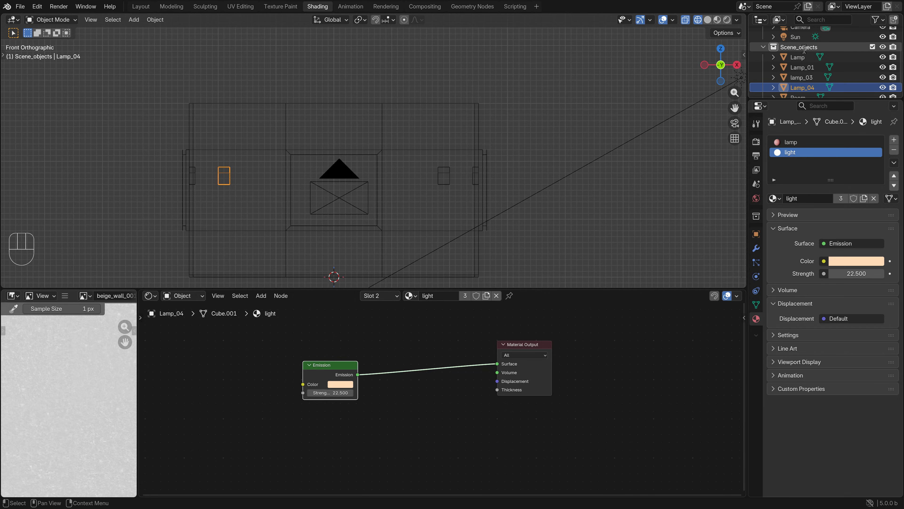
Extend the left-wall lamp's name to Lamp_02
{"action": "double_click", "coordinate": [808, 57]}
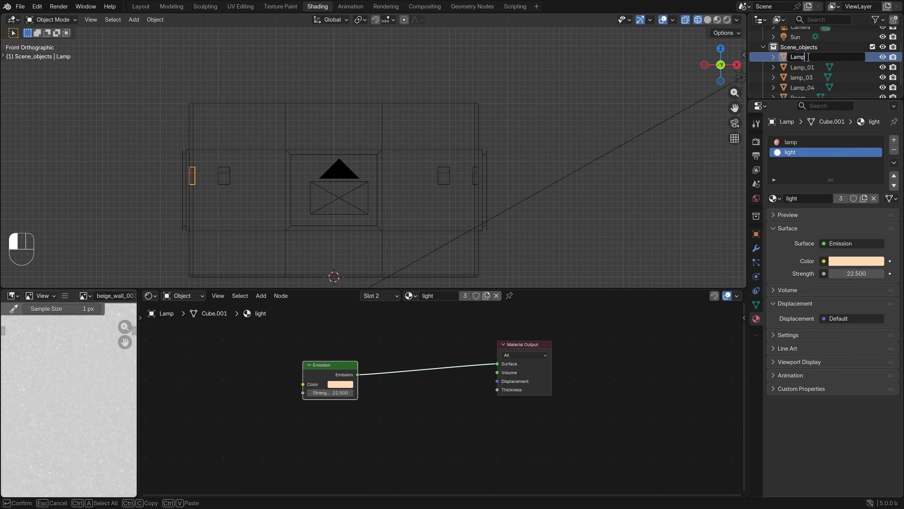
{"action": "type", "text": "_02"}
{"action": "key", "text": "Return"}
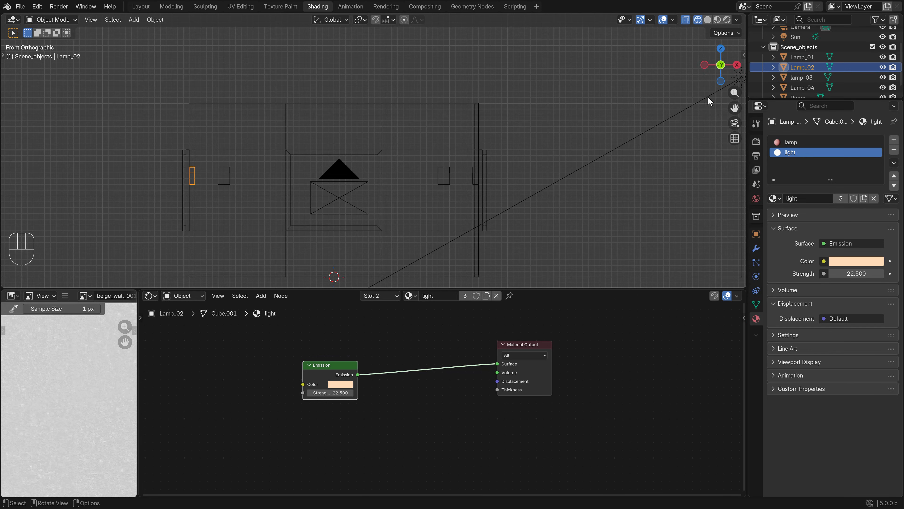
Add a cylinder mesh at the 3D cursor and scale it down to about a fifth of its size
{"action": "left_click", "coordinate": [133, 20]}
{"action": "mouse_move", "coordinate": [144, 33]}
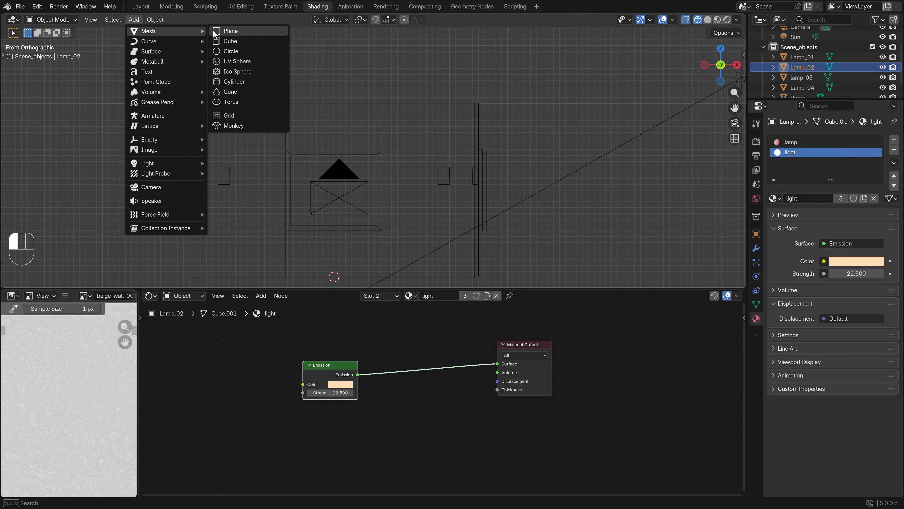
{"action": "left_click", "coordinate": [240, 83]}
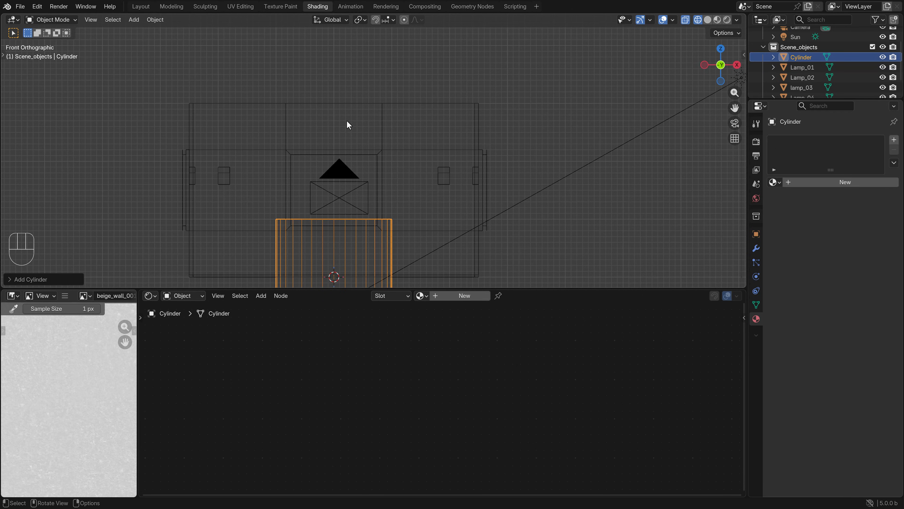
{"action": "middle_click_drag", "start_coordinate": [397, 211], "coordinate": [425, 115], "text": "shift"}
{"action": "scroll", "coordinate": [473, 165], "scroll_direction": "up", "scroll_amount": 2}
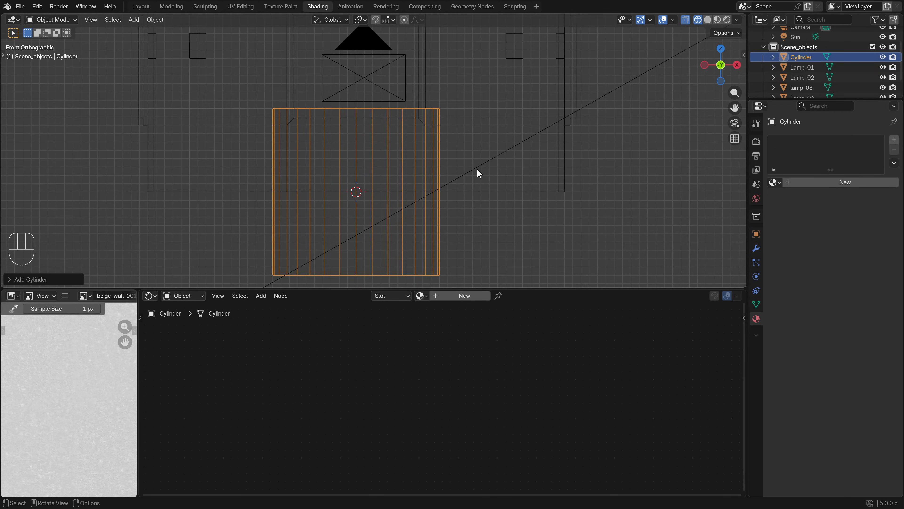
{"action": "key", "text": "s"}
{"action": "key", "text": "ctrl"}
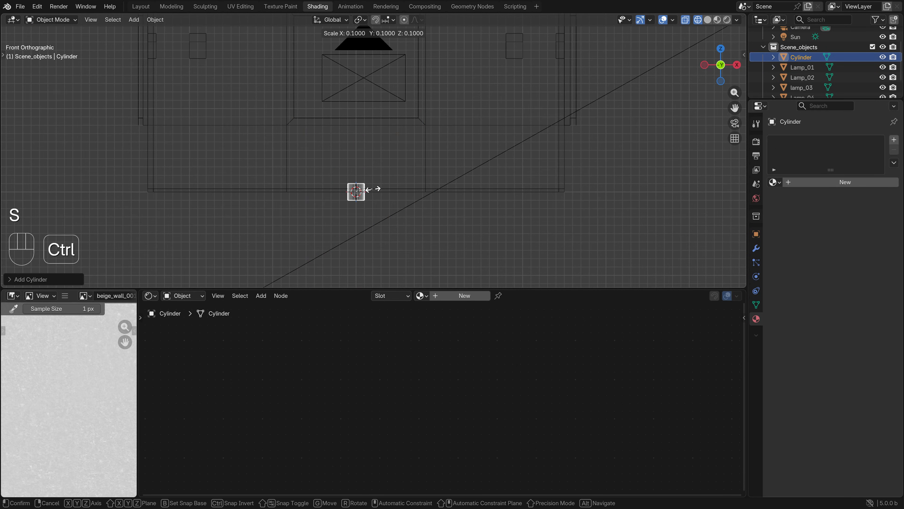
{"action": "left_click", "coordinate": [366, 190]}
{"action": "scroll", "coordinate": [397, 177], "scroll_direction": "down", "scroll_amount": 3}
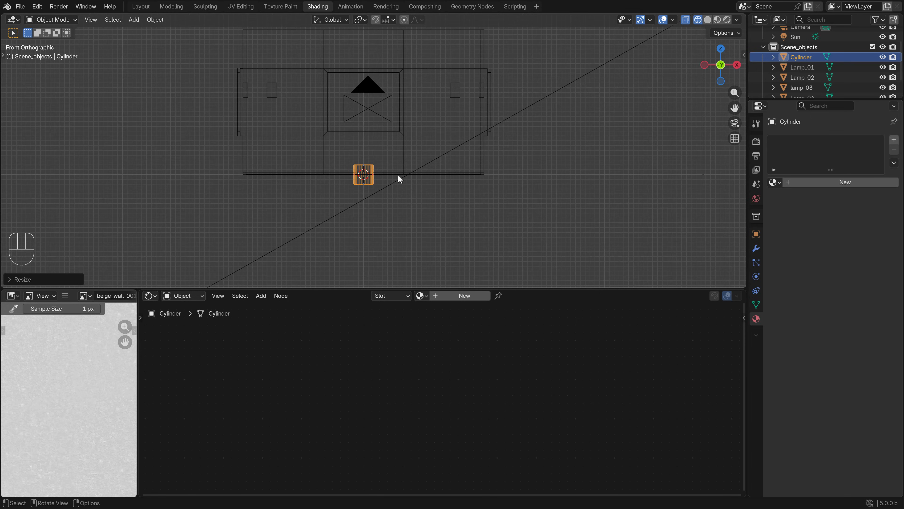
Move the cylinder straight up until its top meets the room's ceiling
{"action": "scroll", "coordinate": [401, 201], "scroll_direction": "up", "scroll_amount": 3}
{"action": "key", "text": "g"}
{"action": "key", "text": "ctrl"}
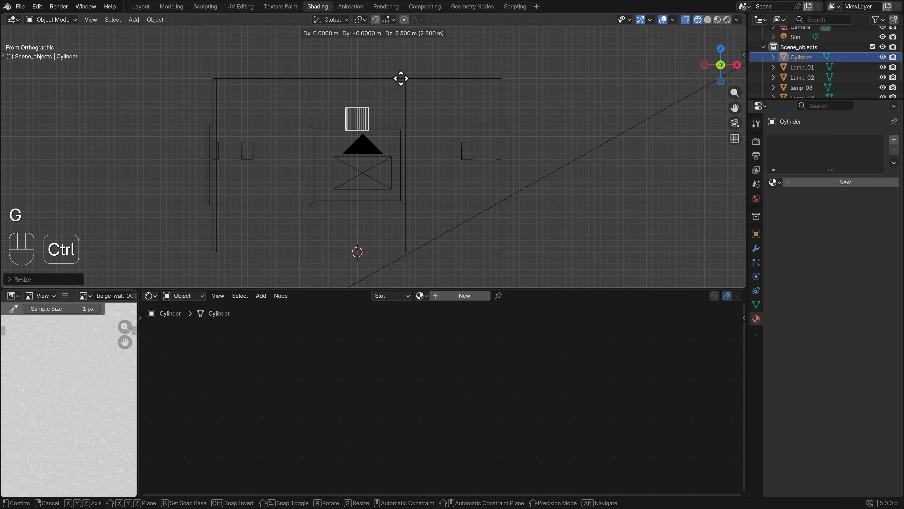
{"action": "left_click", "coordinate": [400, 50]}
{"action": "scroll", "coordinate": [395, 166], "scroll_direction": "up", "scroll_amount": 6}
Edit the cylinder's mesh, raising its bottom vertices to make it half as tall
{"action": "key", "text": "Tab"}
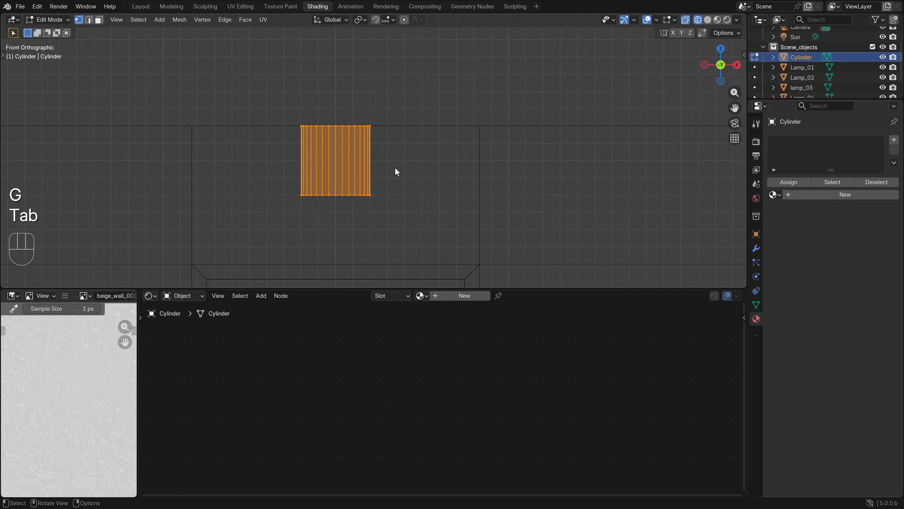
{"action": "key", "text": "z"}
{"action": "left_click", "coordinate": [367, 194]}
{"action": "key", "text": "b"}
{"action": "left_click_drag", "start_coordinate": [398, 210], "coordinate": [275, 182]}
{"action": "scroll", "coordinate": [396, 204], "scroll_direction": "up", "scroll_amount": 1}
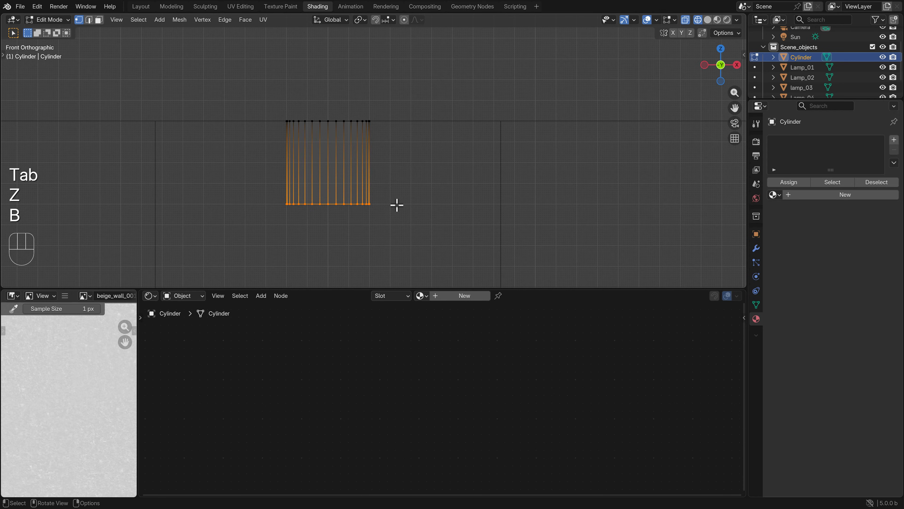
{"action": "key", "text": "g"}
{"action": "key", "text": "ctrl"}
{"action": "left_click", "coordinate": [398, 168]}
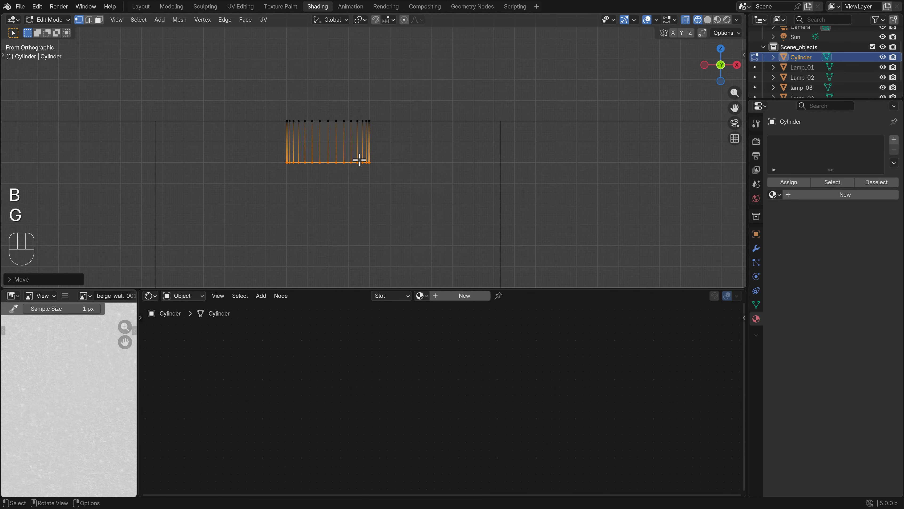
Add a horizontal loop cut around the middle of the cylinder and return to Object Mode
{"action": "key", "text": "ctrl+r"}
{"action": "left_click", "coordinate": [375, 142]}
{"action": "right_click", "coordinate": [376, 143]}
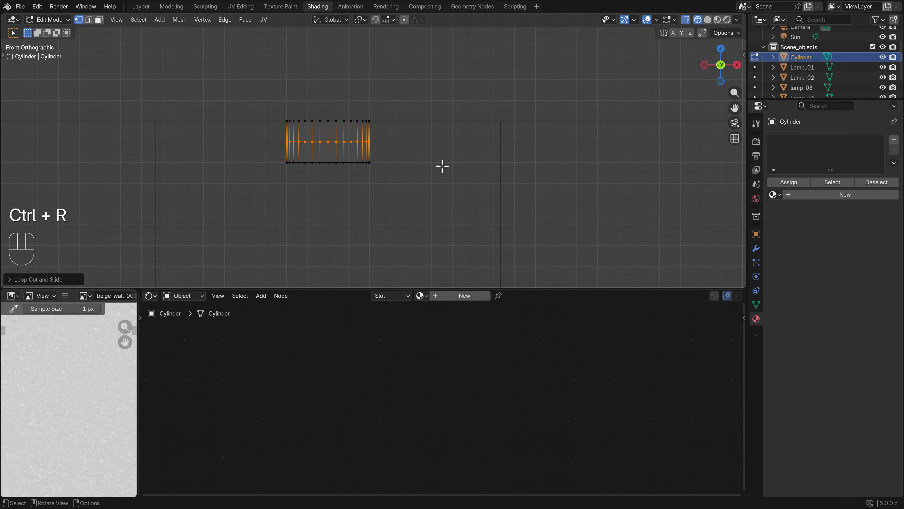
{"action": "key", "text": "Tab"}
Give the cylinder the existing lamp material, and add a second slot with the light material
{"action": "left_click", "coordinate": [775, 182]}
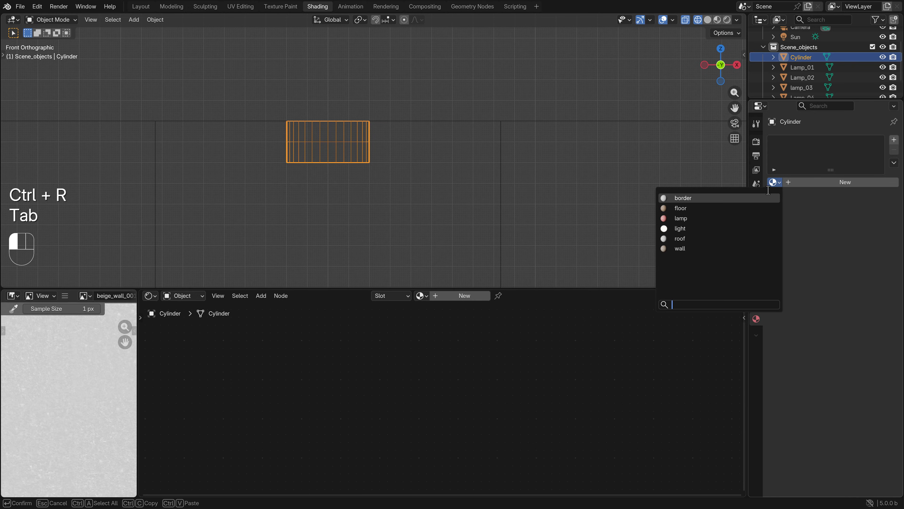
{"action": "left_click", "coordinate": [710, 218]}
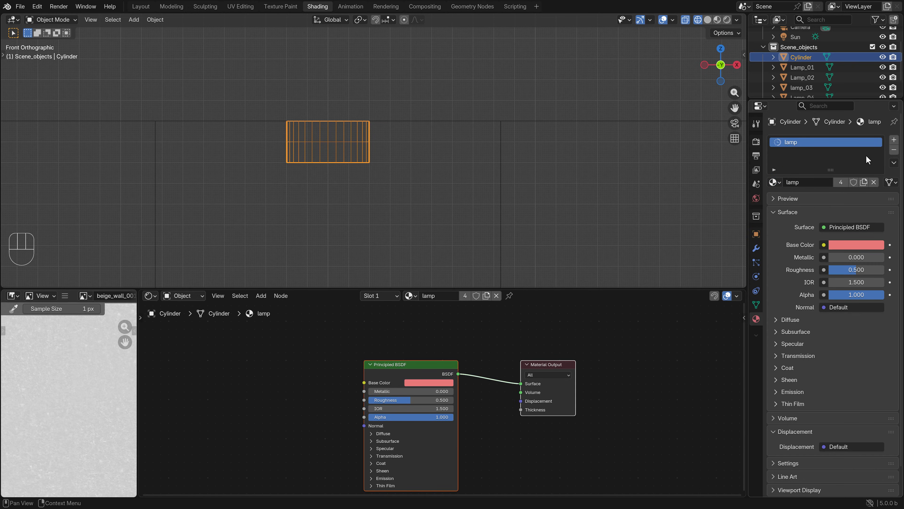
{"action": "left_click", "coordinate": [894, 139]}
{"action": "left_click", "coordinate": [775, 199]}
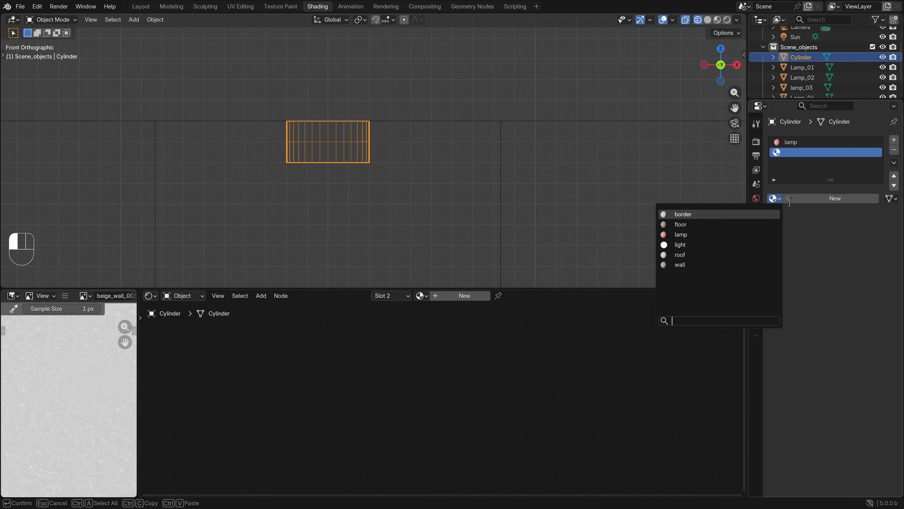
{"action": "left_click", "coordinate": [681, 245]}
Assign the light material to the lower half of the cylinder's faces and leave Edit Mode
{"action": "key", "text": "Tab"}
{"action": "key", "text": "b"}
{"action": "left_click_drag", "start_coordinate": [411, 177], "coordinate": [294, 141]}
{"action": "left_click", "coordinate": [795, 202]}
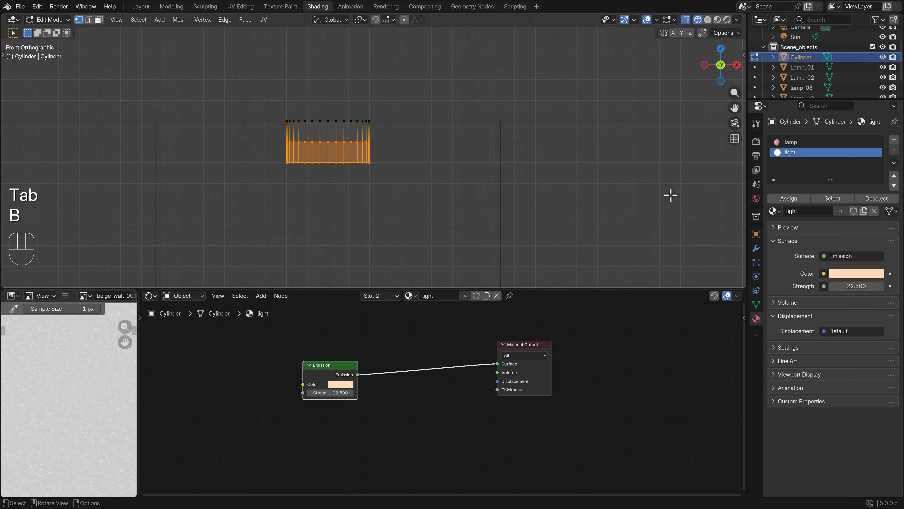
{"action": "key", "text": "Tab"}
Check the ceiling lamp's position from above, and preview it through the camera in rendered shading
{"action": "scroll", "coordinate": [378, 168], "scroll_direction": "down", "scroll_amount": 2}
{"action": "key", "text": "KP_7"}
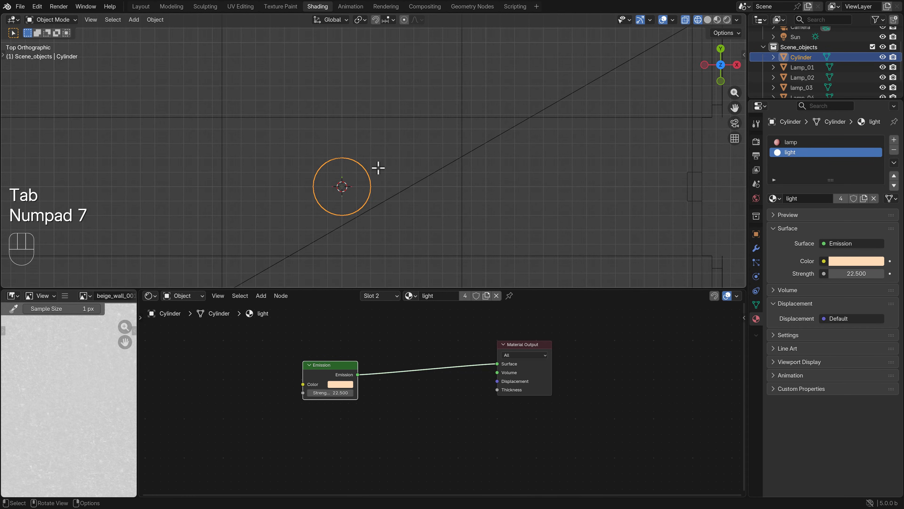
{"action": "scroll", "coordinate": [378, 167], "scroll_direction": "down", "scroll_amount": 3}
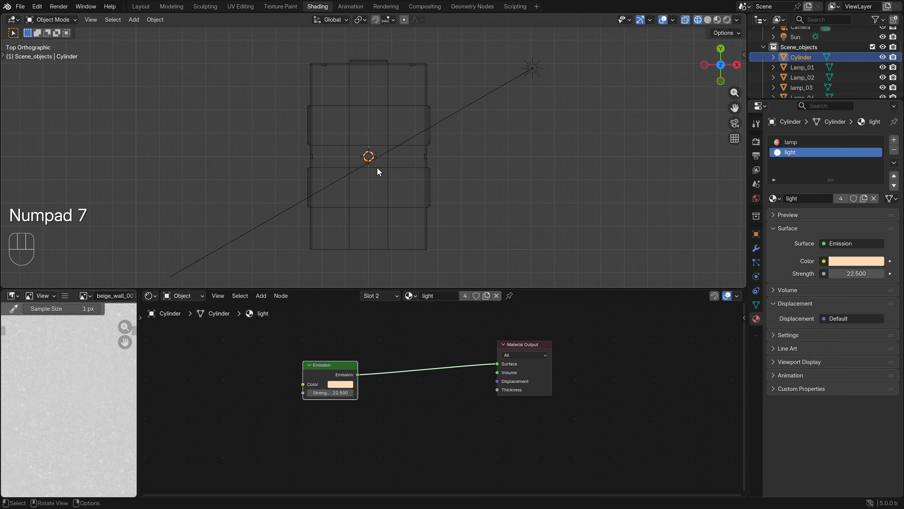
{"action": "key", "text": "KP_0"}
{"action": "key", "text": "z"}
{"action": "key", "text": "z"}
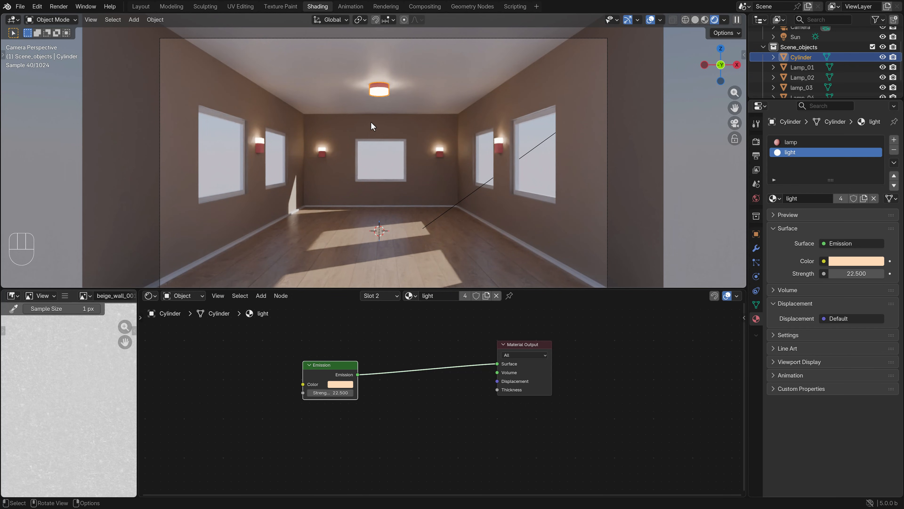
Deselect the ceiling lamp and add a plane at the 3D cursor, working in wireframe from above
{"action": "scroll", "coordinate": [448, 126], "scroll_direction": "down", "scroll_amount": 2}
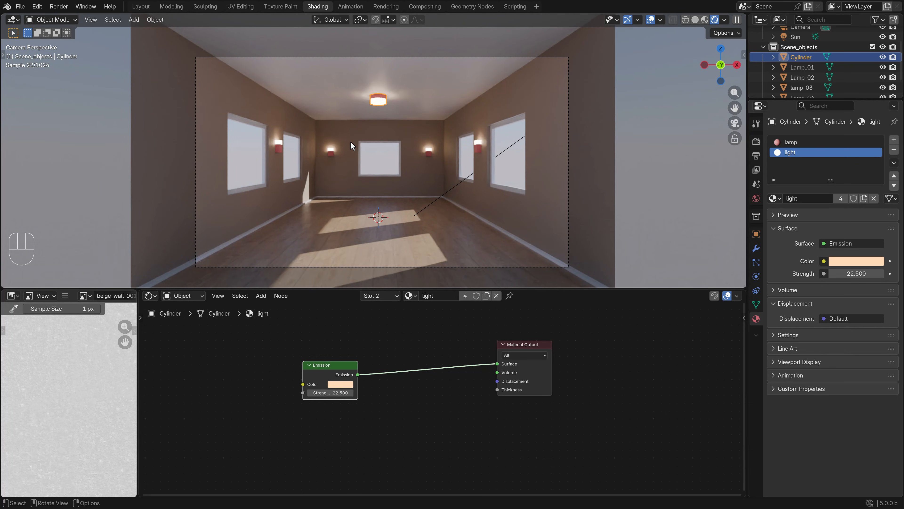
{"action": "key", "text": "z"}
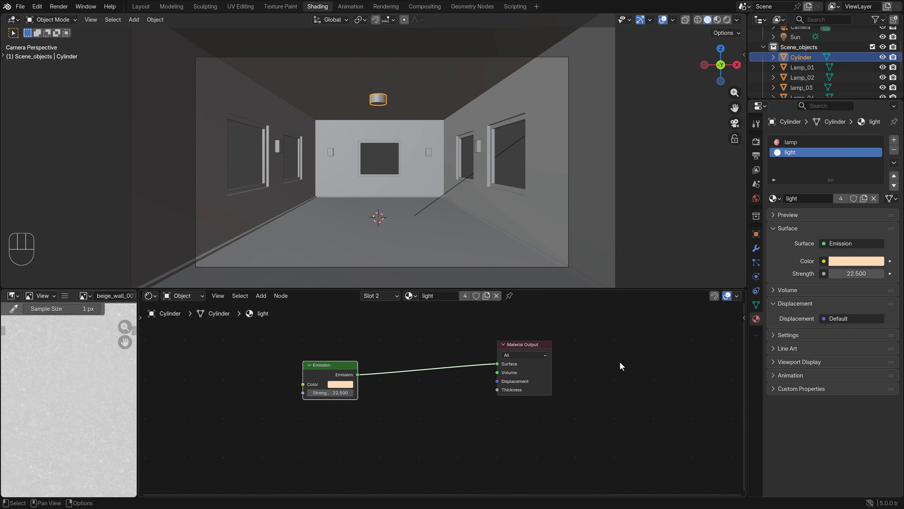
{"action": "left_click", "coordinate": [677, 215]}
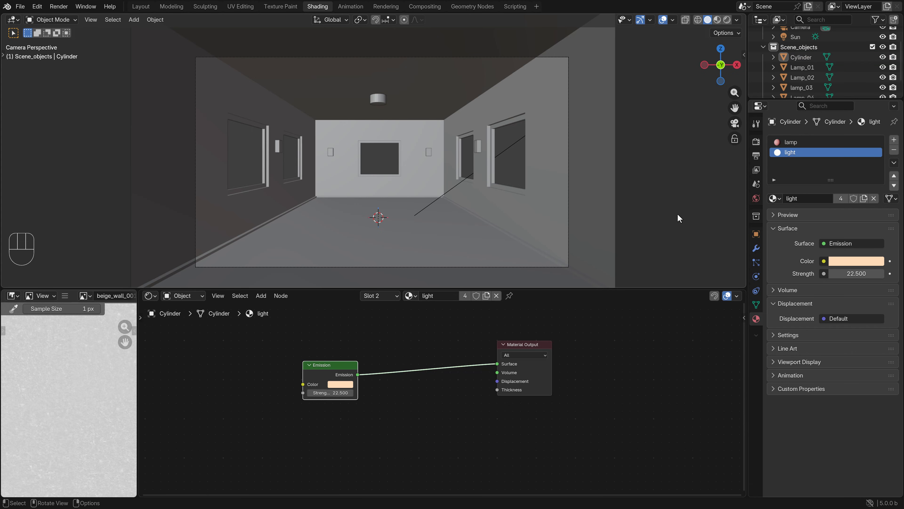
{"action": "key", "text": "KP_7"}
{"action": "key", "text": "z"}
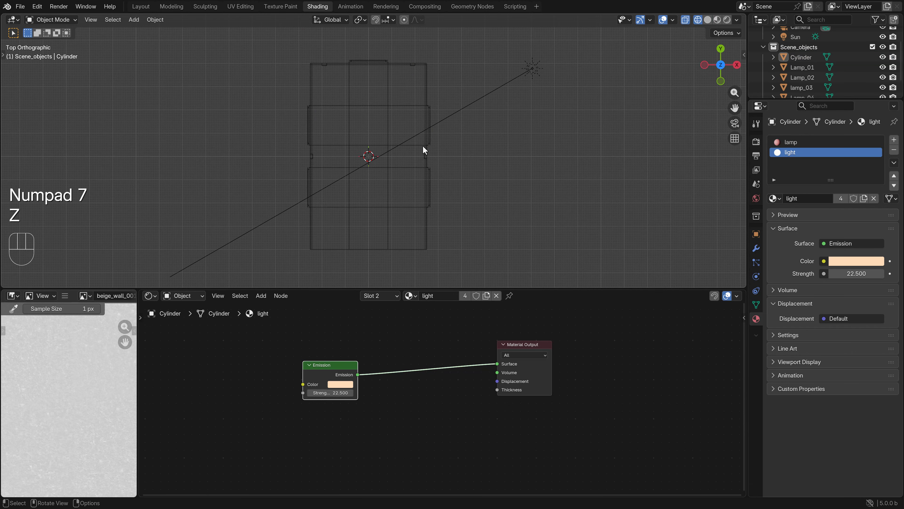
{"action": "left_click", "coordinate": [155, 19]}
{"action": "mouse_move", "coordinate": [133, 20]}
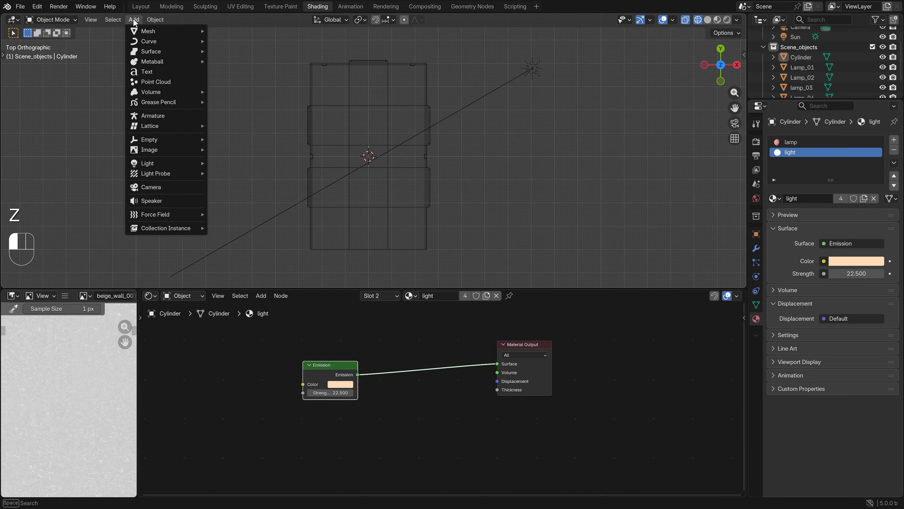
{"action": "left_click", "coordinate": [233, 31]}
Rotate the new plane 90 degrees in the right side view so it stands upright
{"action": "key", "text": "KP_3"}
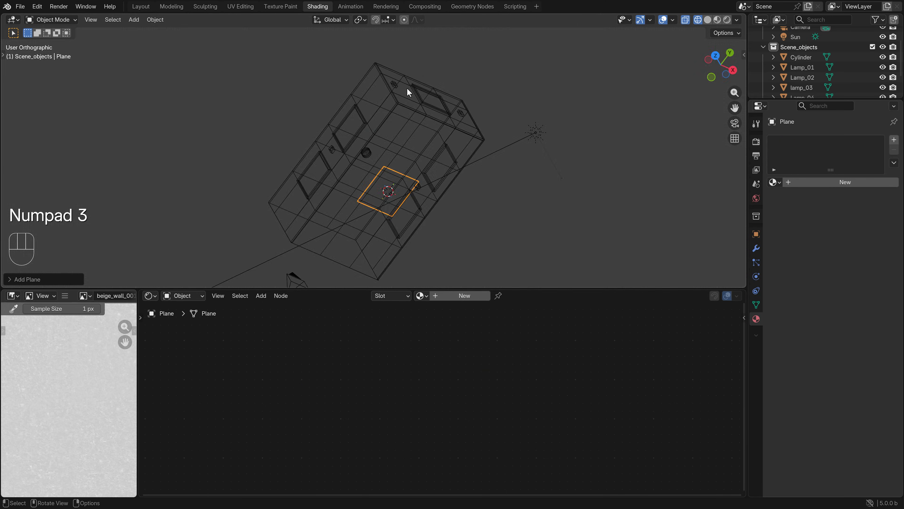
{"action": "key", "text": "r"}
{"action": "key", "text": "ctrl"}
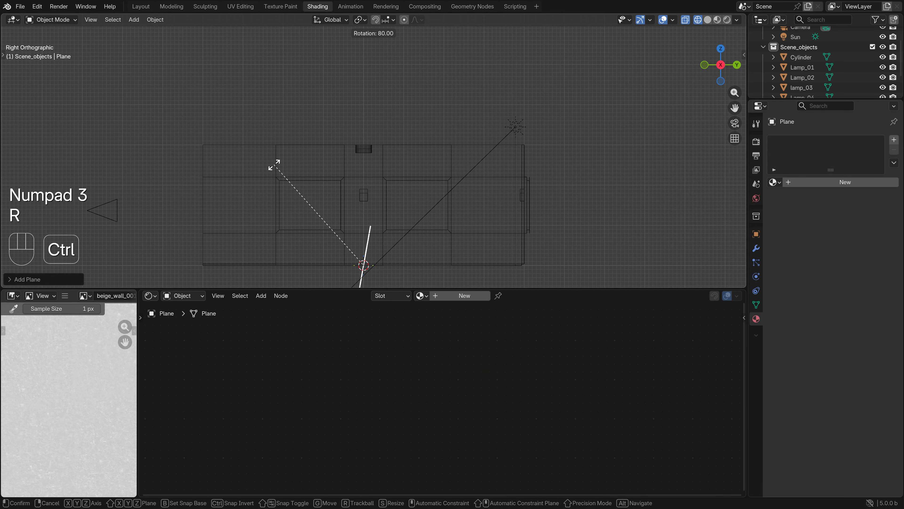
{"action": "left_click", "coordinate": [279, 197]}
{"action": "scroll", "coordinate": [395, 171], "scroll_direction": "left", "scroll_amount": 3, "text": "shift"}
{"action": "scroll", "coordinate": [395, 171], "scroll_direction": "left", "scroll_amount": 2, "text": "shift"}
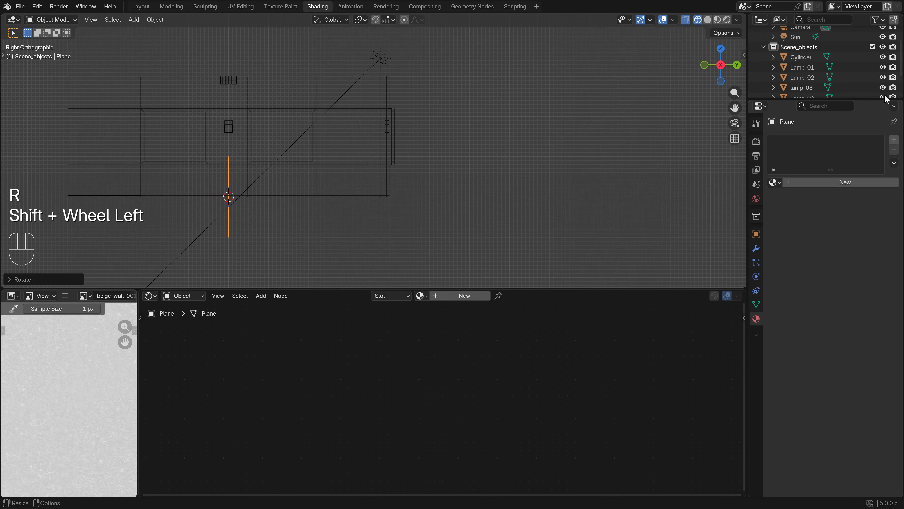
Rename the plane to "window"
{"action": "scroll", "coordinate": [815, 72], "scroll_direction": "down", "scroll_amount": 3}
{"action": "double_click", "coordinate": [804, 78]}
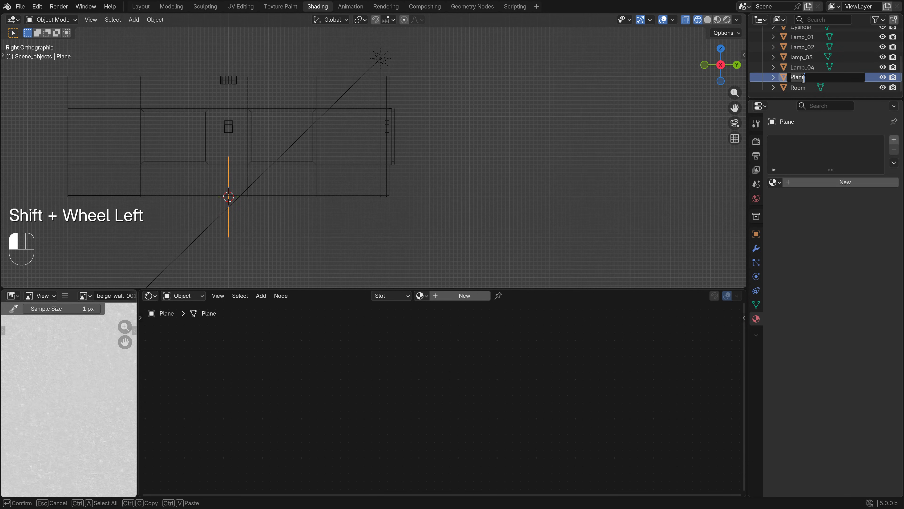
{"action": "type", "text": "window"}
{"action": "key", "text": "Return"}
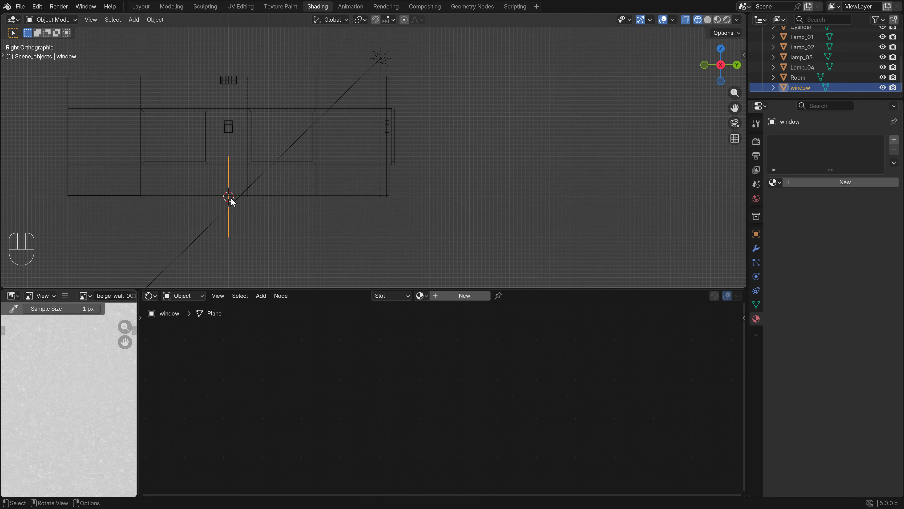
Move the window plane up and across to the window opening in the room's back wall
{"action": "key", "text": "g"}
{"action": "left_click", "coordinate": [376, 187], "text": "ctrl"}
{"action": "scroll", "coordinate": [428, 153], "scroll_direction": "up", "scroll_amount": 7}
{"action": "middle_click_drag", "start_coordinate": [471, 99], "coordinate": [352, 164], "text": "shift"}
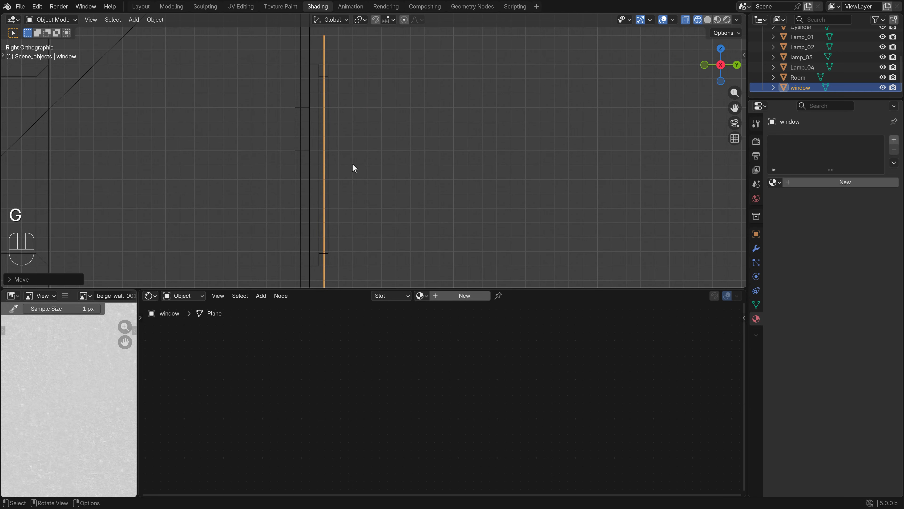
Fine-tune the window plane along the Y axis so it sits at the outer edge of the back window frame
{"action": "scroll", "coordinate": [352, 164], "scroll_direction": "up", "scroll_amount": 4}
{"action": "key", "text": "g"}
{"action": "key", "text": "x"}
{"action": "right_click", "coordinate": [358, 154]}
{"action": "scroll", "coordinate": [311, 144], "scroll_direction": "down", "scroll_amount": 2}
{"action": "key", "text": "g"}
{"action": "key", "text": "y"}
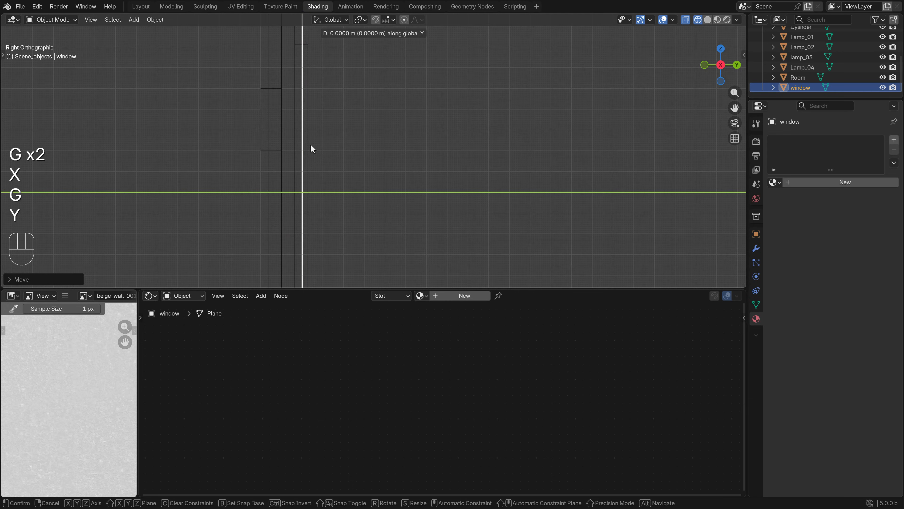
{"action": "left_click", "coordinate": [314, 144]}
{"action": "scroll", "coordinate": [355, 127], "scroll_direction": "down", "scroll_amount": 3}
{"action": "scroll", "coordinate": [324, 100], "scroll_direction": "down", "scroll_amount": 4}
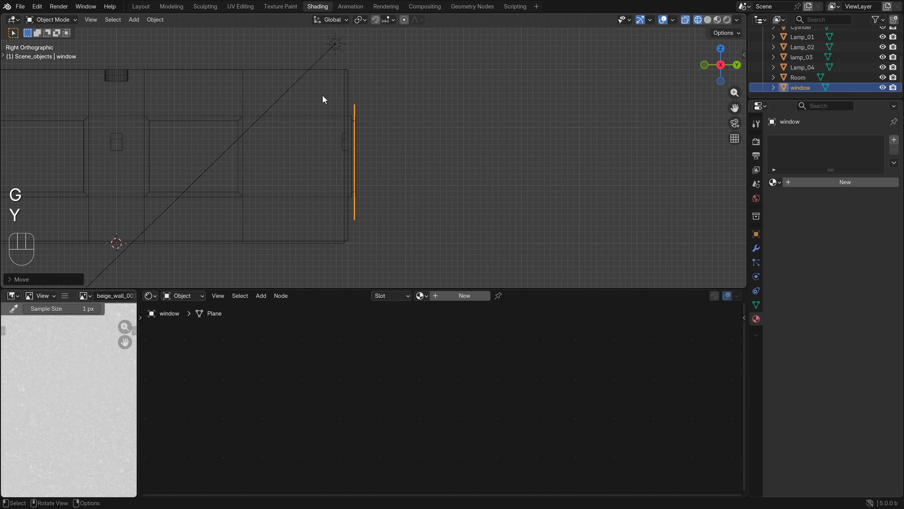
{"action": "middle_click_drag", "start_coordinate": [324, 99], "coordinate": [368, 109]}
Scale the window plane along Z and X and shift it vertically to just cover the back window frame
{"action": "key", "text": "KP_1"}
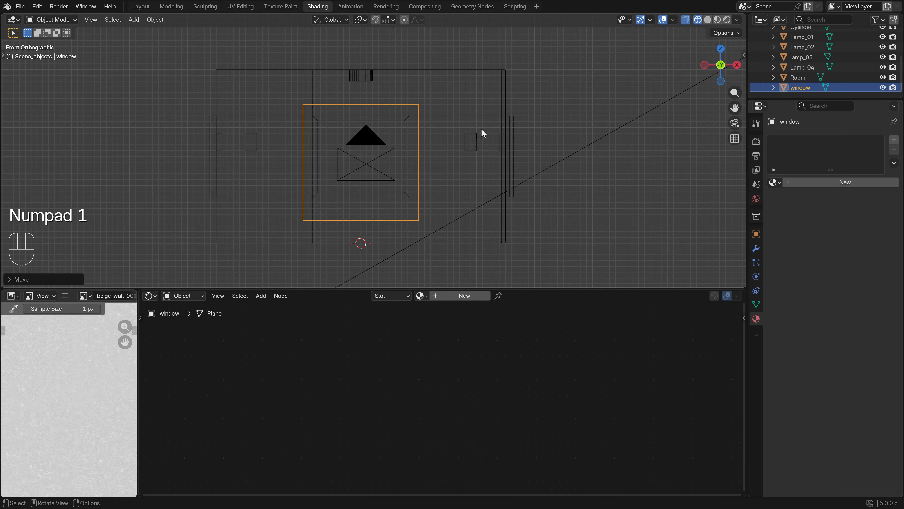
{"action": "key", "text": "s"}
{"action": "key", "text": "z"}
{"action": "left_click", "coordinate": [470, 150]}
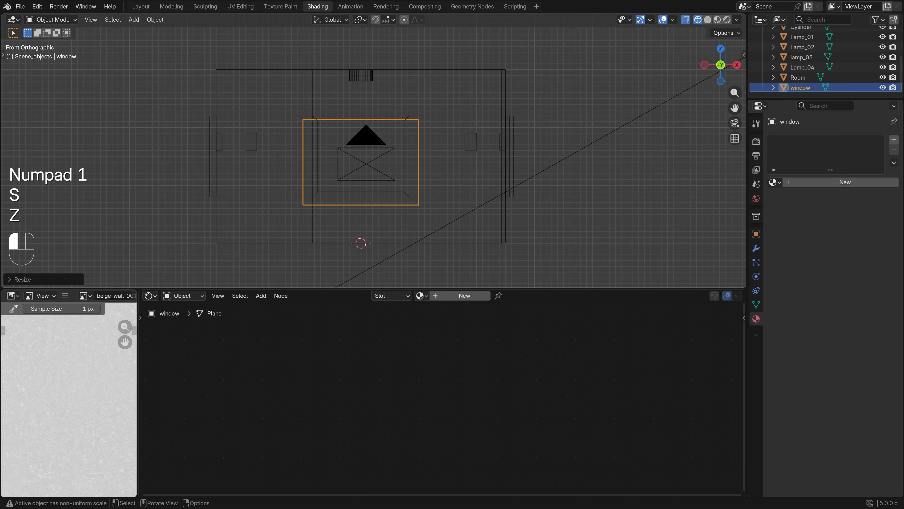
{"action": "key", "text": "g"}
{"action": "key", "text": "z"}
{"action": "key", "text": "s"}
{"action": "key", "text": "x"}
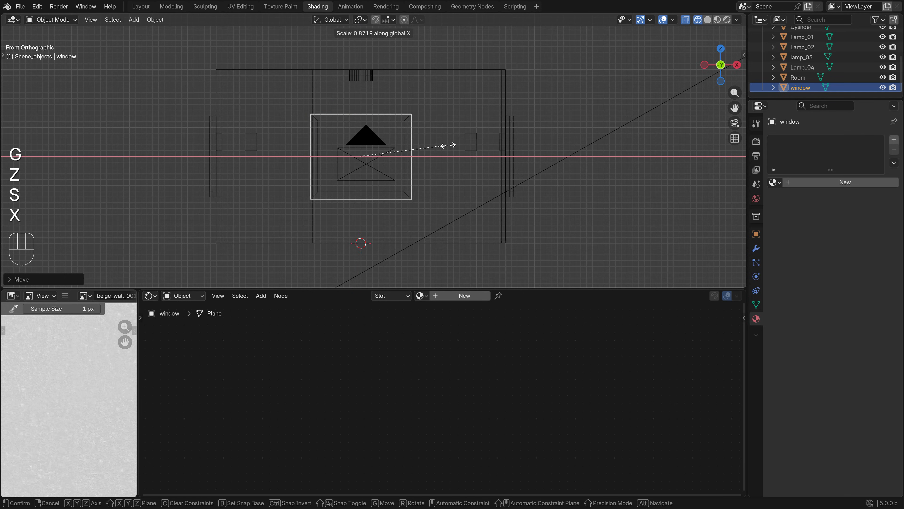
{"action": "left_click", "coordinate": [444, 146]}
Apply the window plane's transforms and enter Edit Mode on it
{"action": "key", "text": "KP_7"}
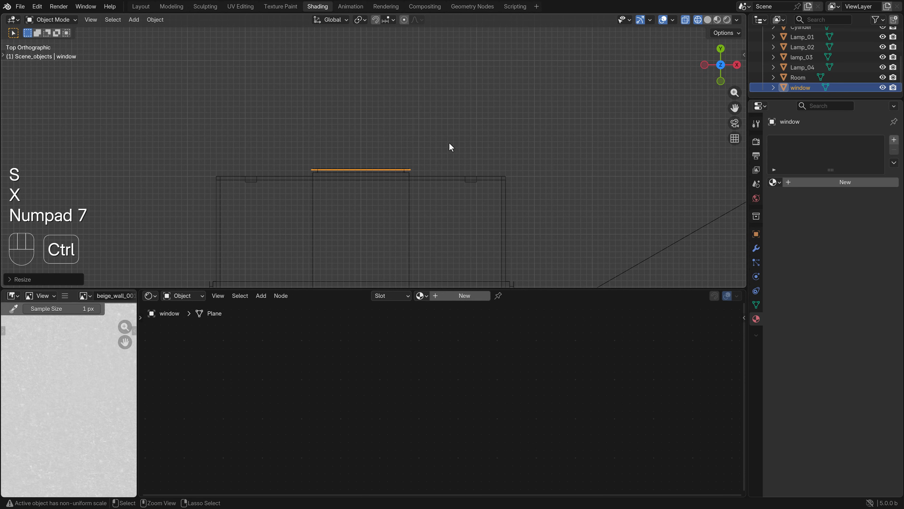
{"action": "key", "text": "ctrl+a"}
{"action": "left_click", "coordinate": [449, 142]}
{"action": "scroll", "coordinate": [398, 179], "scroll_direction": "down", "scroll_amount": 3}
{"action": "middle_click_drag", "start_coordinate": [398, 179], "coordinate": [515, 141], "text": "shift"}
{"action": "key", "text": "Tab"}
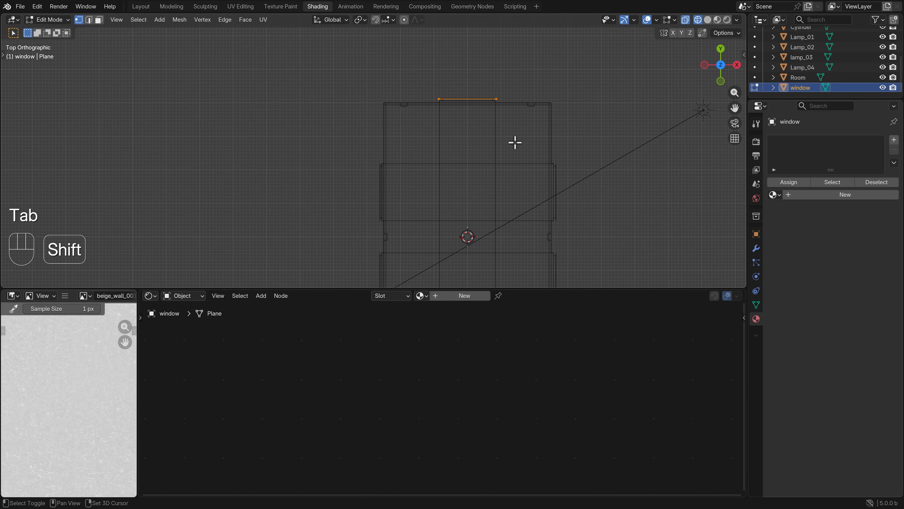
Duplicate the window face near the left wall and rotate the copy 90 degrees, parallel to that wall
{"action": "key", "text": "shift+d"}
{"action": "left_click", "coordinate": [445, 228]}
{"action": "scroll", "coordinate": [444, 230], "scroll_direction": "up", "scroll_amount": 1}
{"action": "middle_click_drag", "start_coordinate": [444, 230], "coordinate": [469, 211], "text": "shift"}
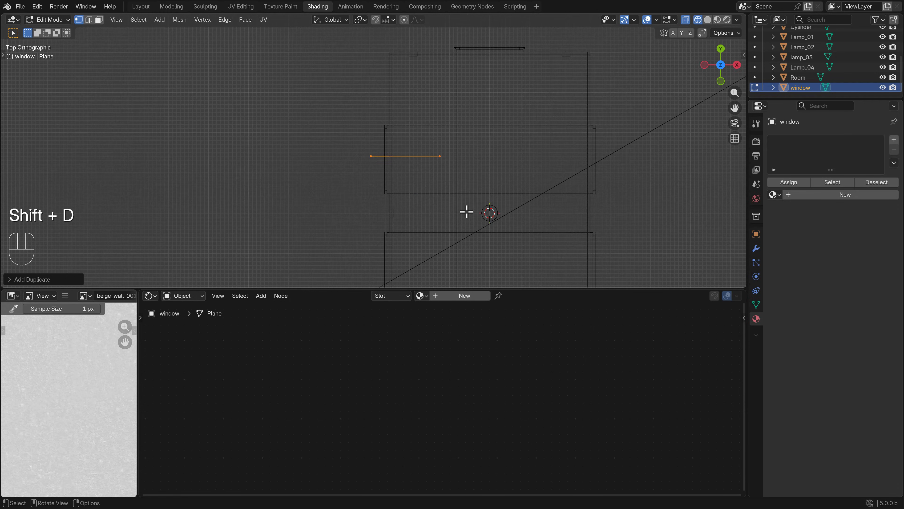
{"action": "key", "text": "r"}
{"action": "left_click", "coordinate": [434, 125]}
{"action": "scroll", "coordinate": [486, 192], "scroll_direction": "up", "scroll_amount": 4}
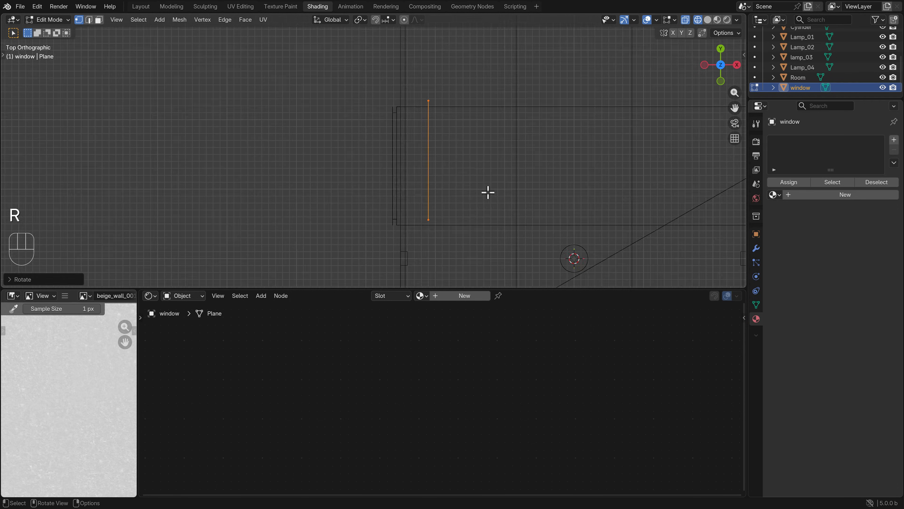
Move the rotated copy against the outside of the left wall's rear window opening and check its fit
{"action": "key", "text": "g"}
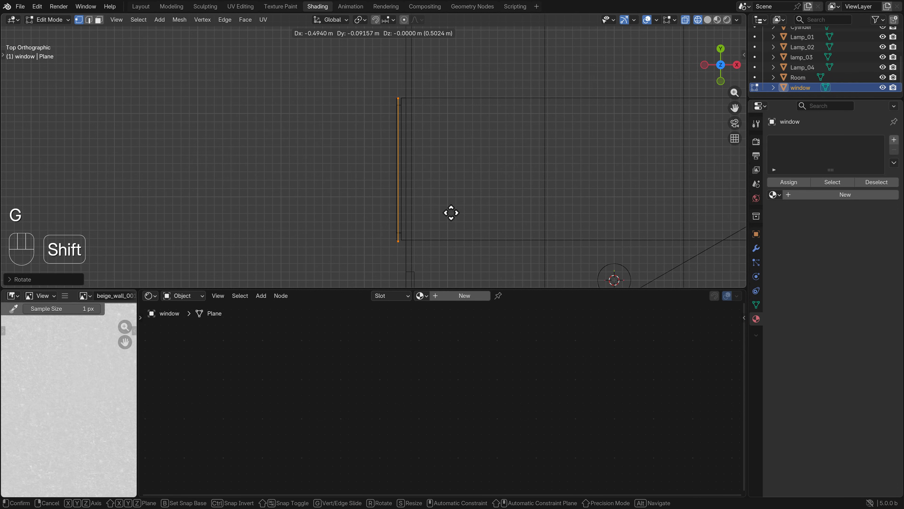
{"action": "left_click", "coordinate": [451, 212]}
{"action": "middle_click_drag", "start_coordinate": [451, 213], "coordinate": [442, 161]}
{"action": "key", "text": "z"}
{"action": "mouse_move", "coordinate": [470, 162]}
{"action": "middle_mouse_down"}
{"action": "mouse_move", "coordinate": [489, 117]}
{"action": "mouse_move", "coordinate": [486, 141]}
{"action": "mouse_move", "coordinate": [478, 93]}
{"action": "middle_mouse_up"}
{"action": "scroll", "coordinate": [486, 141], "scroll_direction": "down", "scroll_amount": 3}
{"action": "key", "text": "KP_7"}
{"action": "key", "text": "z"}
Duplicate the left pane and move the copy about 2.7 m along negative Y, fine-tuning it over the left wall's front window
{"action": "key", "text": "shift+d"}
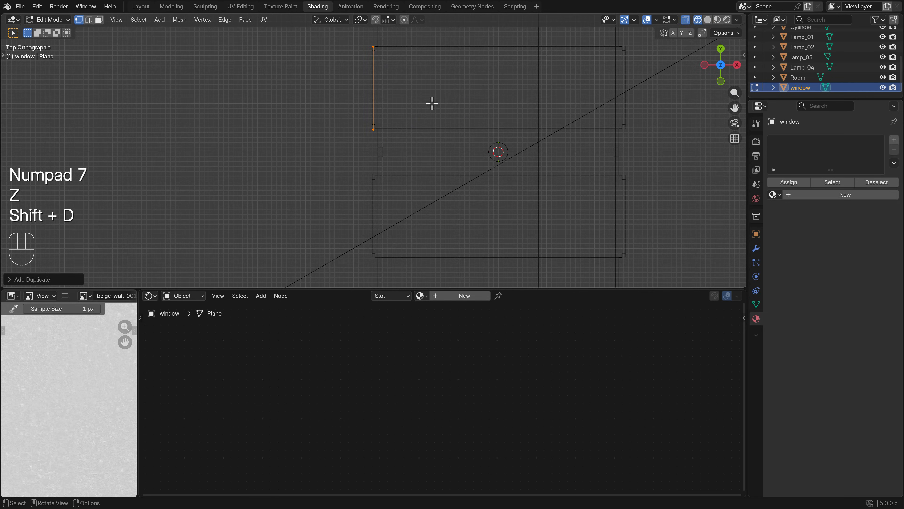
{"action": "key", "text": "g"}
{"action": "key", "text": "y"}
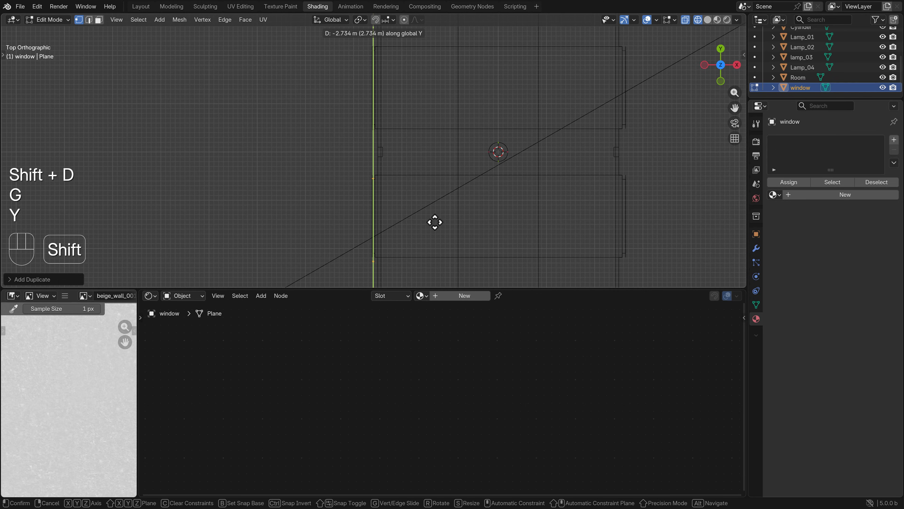
{"action": "left_click", "coordinate": [435, 221]}
{"action": "key", "text": "g"}
{"action": "key", "text": "y"}
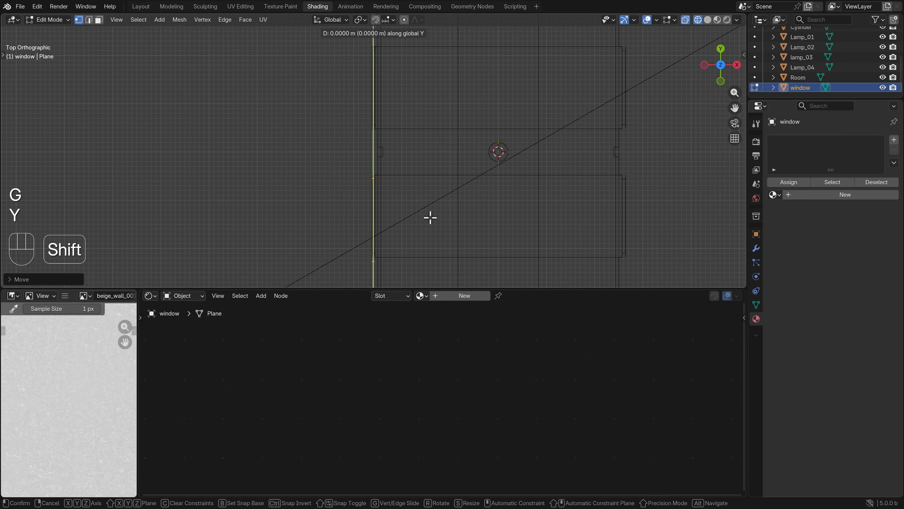
{"action": "left_click", "coordinate": [430, 203]}
{"action": "scroll", "coordinate": [431, 195], "scroll_direction": "down", "scroll_amount": 2}
{"action": "middle_click_drag", "start_coordinate": [434, 190], "coordinate": [402, 188], "text": "shift"}
Duplicate the front left pane and move the copy along X to the front window of the right wall
{"action": "key", "text": "shift+d"}
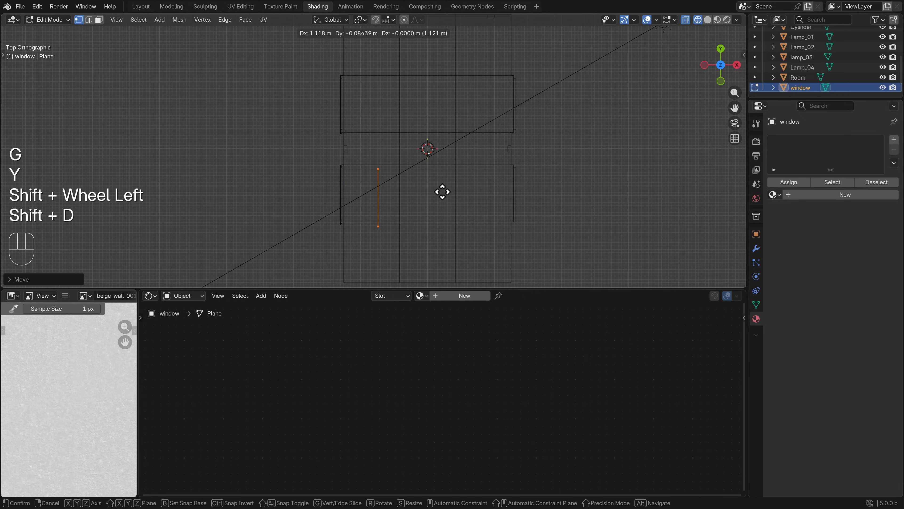
{"action": "left_click", "coordinate": [488, 192]}
{"action": "key", "text": "g"}
{"action": "key", "text": "x"}
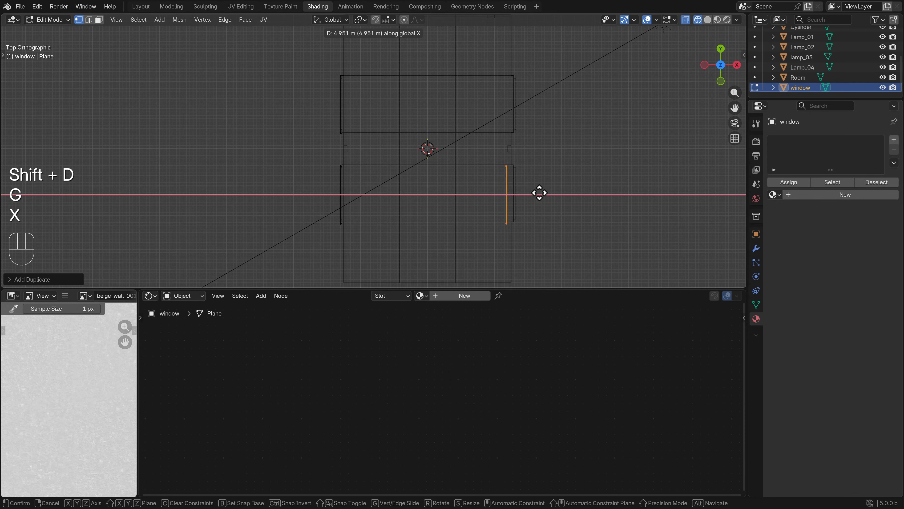
{"action": "left_click", "coordinate": [545, 192]}
{"action": "middle_click_drag", "start_coordinate": [545, 192], "coordinate": [418, 188], "text": "shift"}
Rotate the right wall's pane 180 degrees and align it along X with the outer edge of the window frame
{"action": "scroll", "coordinate": [418, 187], "scroll_direction": "up", "scroll_amount": 3}
{"action": "key", "text": "r"}
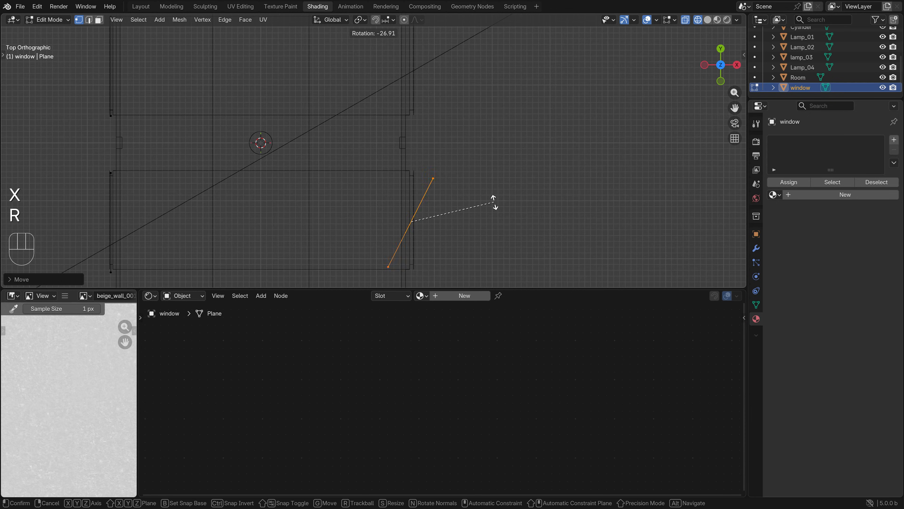
{"action": "left_click", "coordinate": [378, 249]}
{"action": "scroll", "coordinate": [454, 214], "scroll_direction": "up", "scroll_amount": 2}
{"action": "scroll", "coordinate": [455, 214], "scroll_direction": "left", "scroll_amount": 1, "text": "shift"}
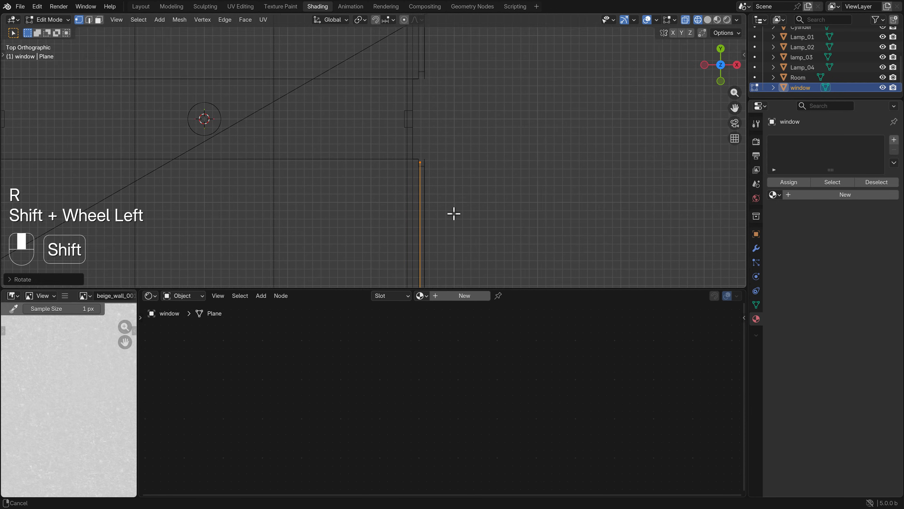
{"action": "scroll", "coordinate": [454, 214], "scroll_direction": "up", "scroll_amount": 2}
{"action": "key", "text": "g"}
{"action": "key", "text": "x"}
{"action": "left_click", "coordinate": [434, 182]}
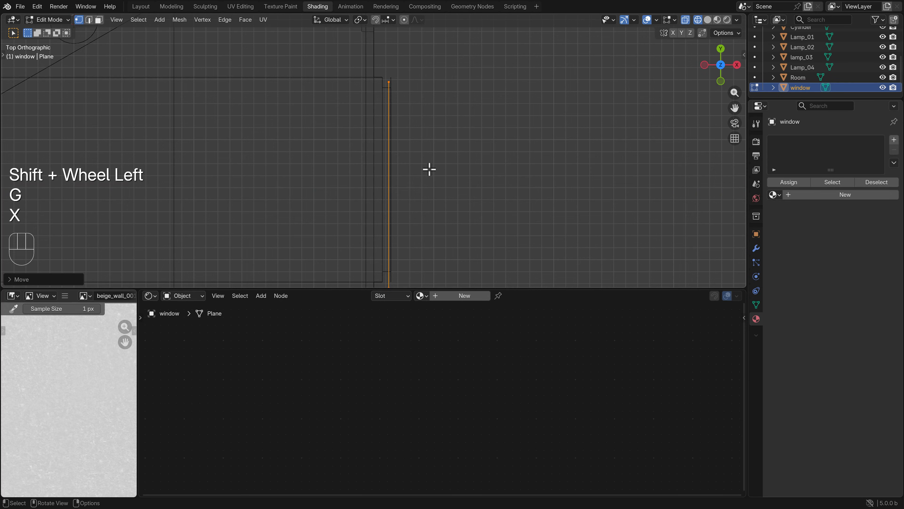
{"action": "scroll", "coordinate": [428, 170], "scroll_direction": "down", "scroll_amount": 6}
Duplicate the right wall's front pane and move the copy along Y over that wall's rear window
{"action": "middle_click_drag", "start_coordinate": [392, 89], "coordinate": [375, 155], "text": "shift"}
{"action": "key", "text": "shift+d"}
{"action": "right_click", "coordinate": [414, 175]}
{"action": "key", "text": "g"}
{"action": "key", "text": "y"}
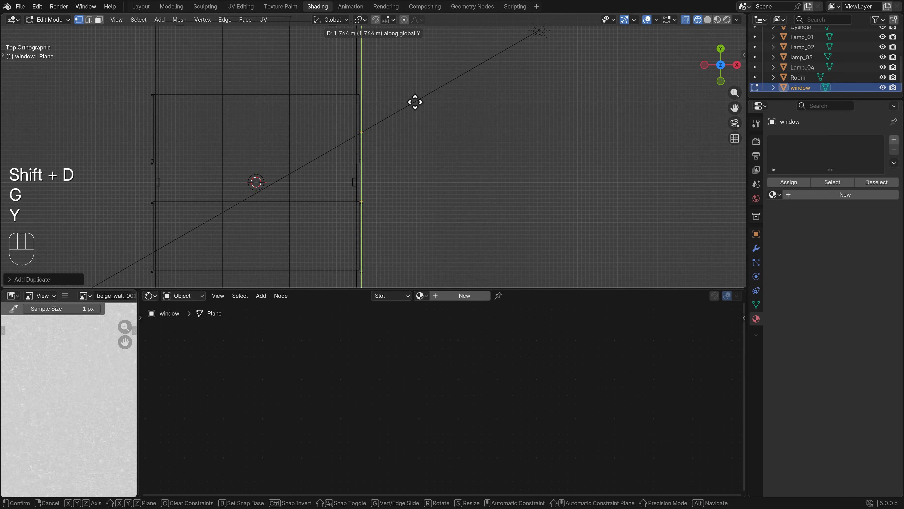
{"action": "left_click", "coordinate": [410, 66]}
{"action": "scroll", "coordinate": [410, 156], "scroll_direction": "up", "scroll_amount": 3}
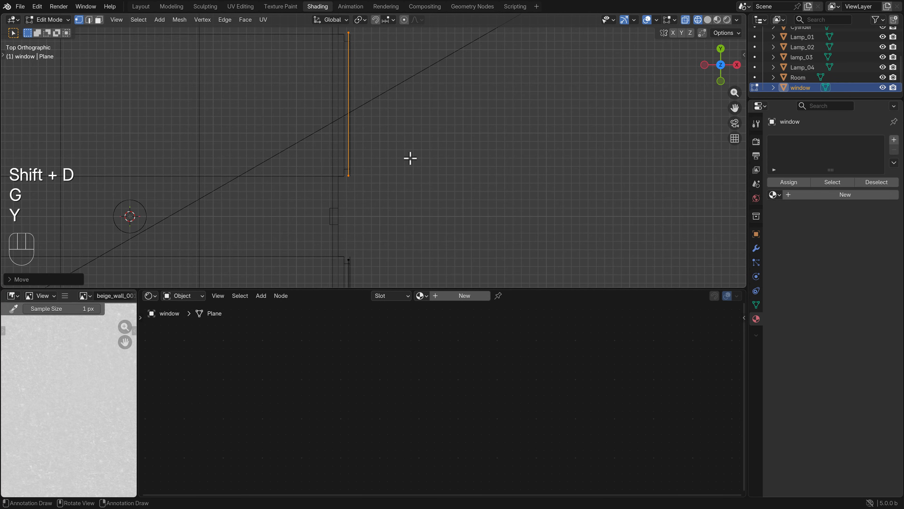
{"action": "scroll", "coordinate": [410, 157], "scroll_direction": "down", "scroll_amount": 5}
{"action": "scroll", "coordinate": [397, 186], "scroll_direction": "down", "scroll_amount": 1}
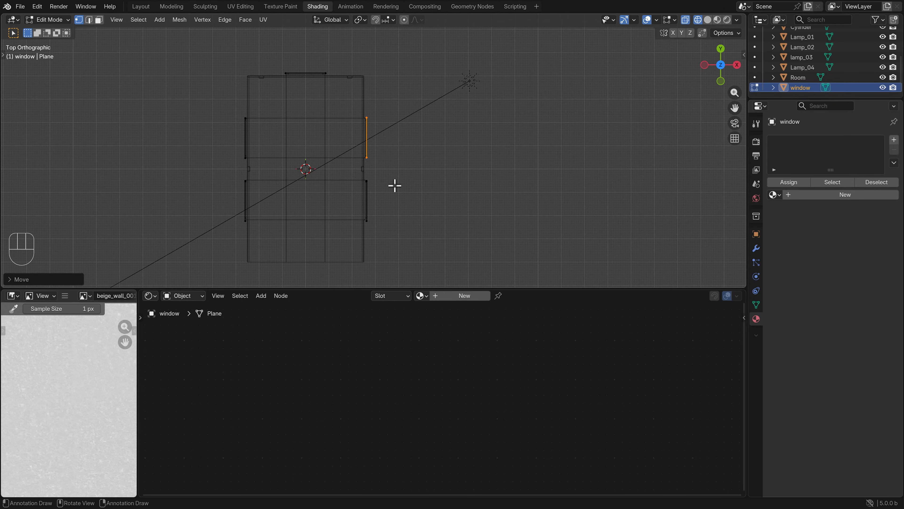
Leave Edit Mode and inspect the window panes in rendered shading, through the camera and from outside the room
{"action": "key", "text": "Tab"}
{"action": "key", "text": "KP_0"}
{"action": "key", "text": "z"}
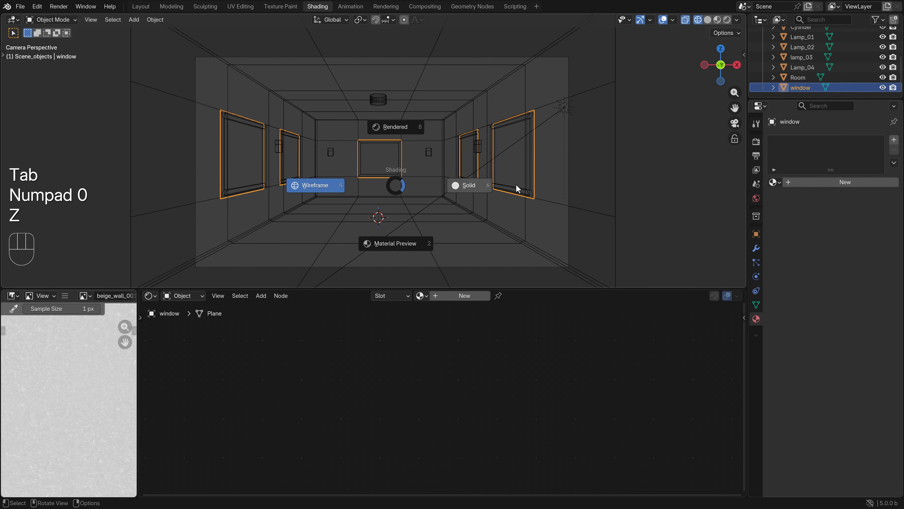
{"action": "left_click", "coordinate": [516, 184]}
{"action": "key", "text": "z"}
{"action": "left_click", "coordinate": [450, 158]}
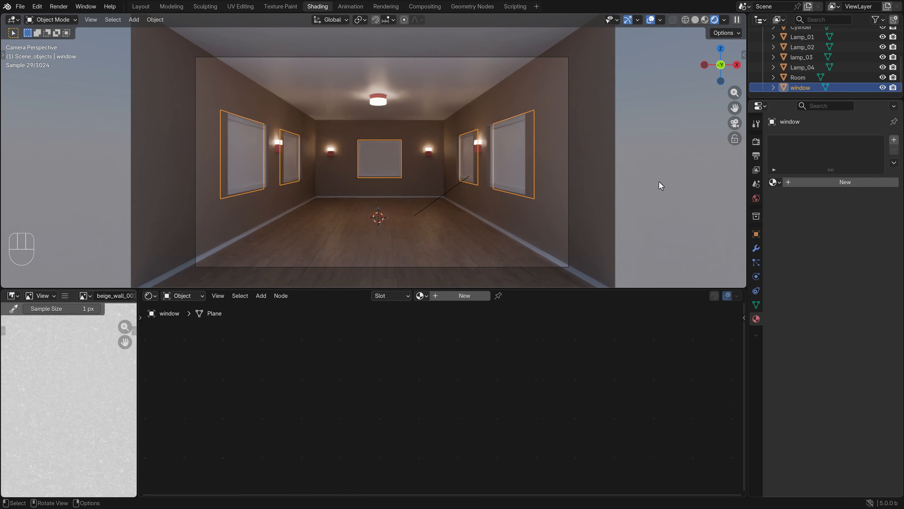
{"action": "middle_click_drag", "start_coordinate": [645, 129], "coordinate": [646, 187]}
{"action": "scroll", "coordinate": [486, 236], "scroll_direction": "down", "scroll_amount": 6}
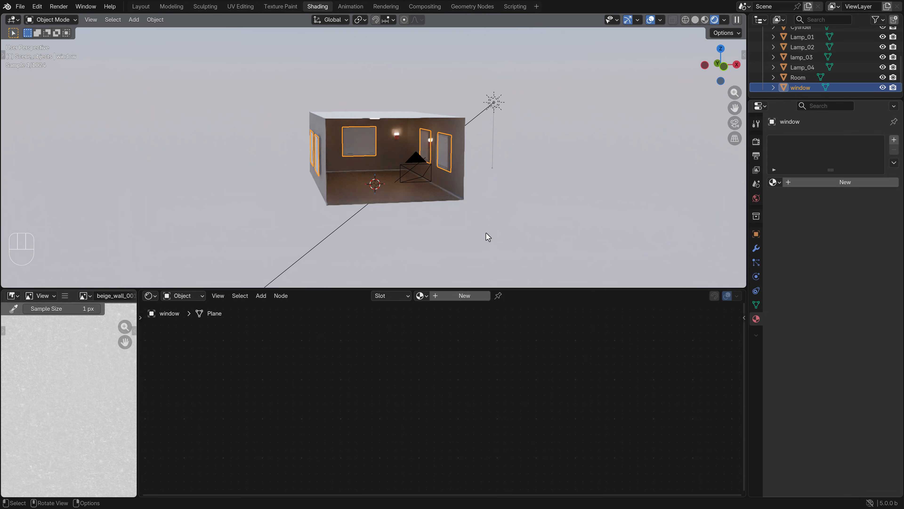
Return to the camera view in solid shading and give the window panes a new material named window
{"action": "key", "text": "KP_0"}
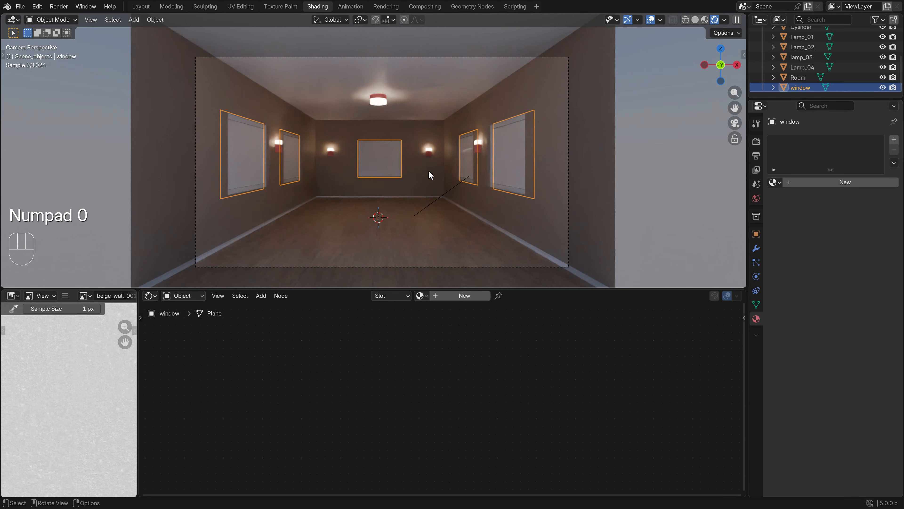
{"action": "key", "text": "z"}
{"action": "left_click", "coordinate": [498, 167]}
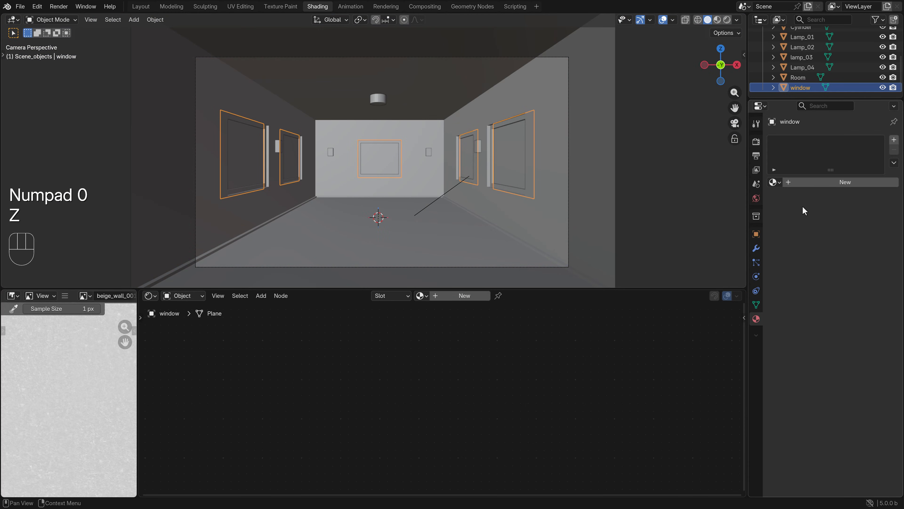
{"action": "left_click", "coordinate": [823, 181]}
{"action": "left_click", "coordinate": [807, 182]}
{"action": "key", "text": "ctrl+a"}
{"action": "type", "text": "window"}
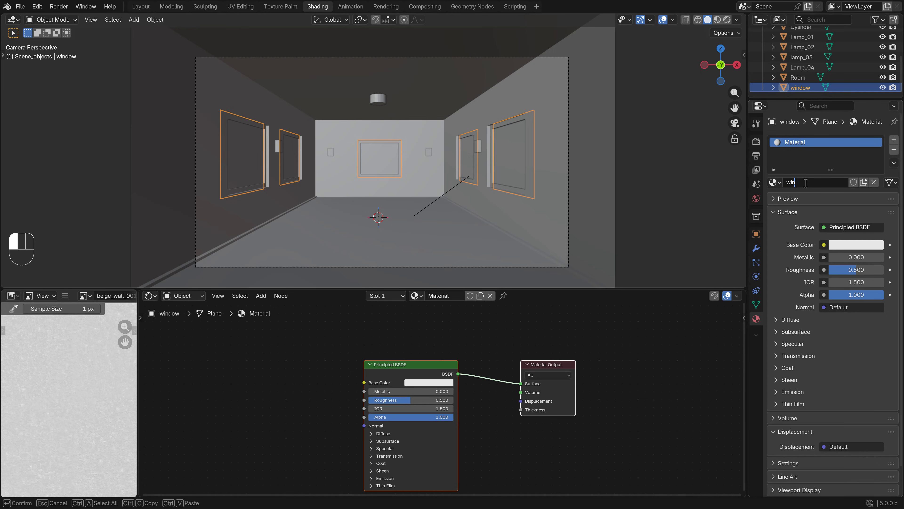
{"action": "key", "text": "Return"}
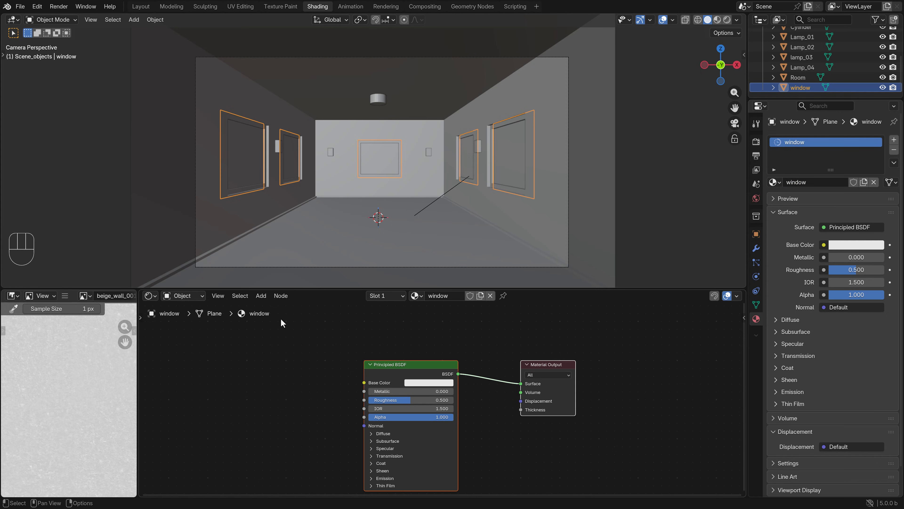
Replace the window material's Principled BSDF with a Glass BSDF connected to the Material Output's Surface
{"action": "left_click", "coordinate": [409, 364]}
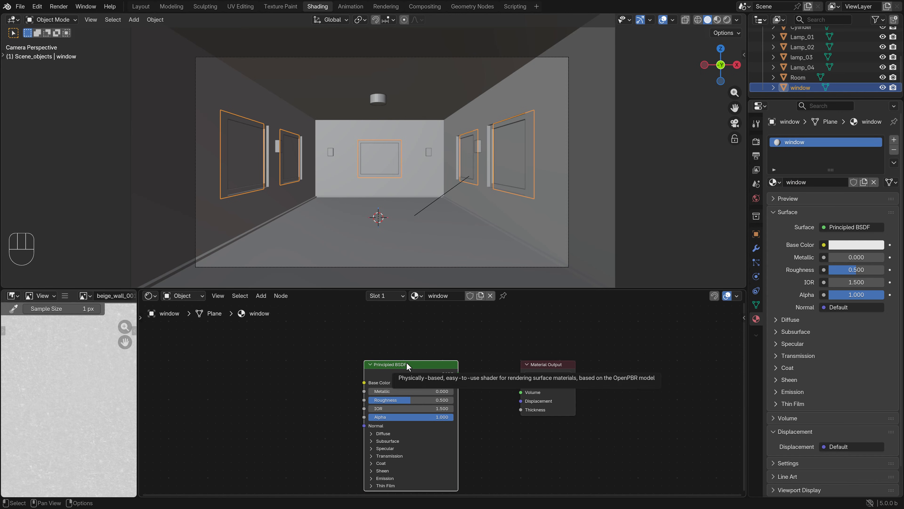
{"action": "key", "text": "Delete"}
{"action": "left_click", "coordinate": [261, 297]}
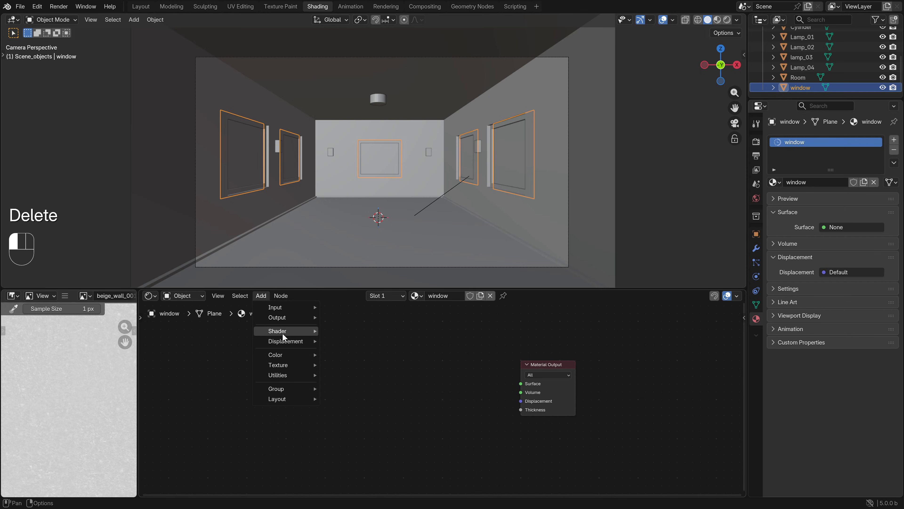
{"action": "mouse_move", "coordinate": [282, 332]}
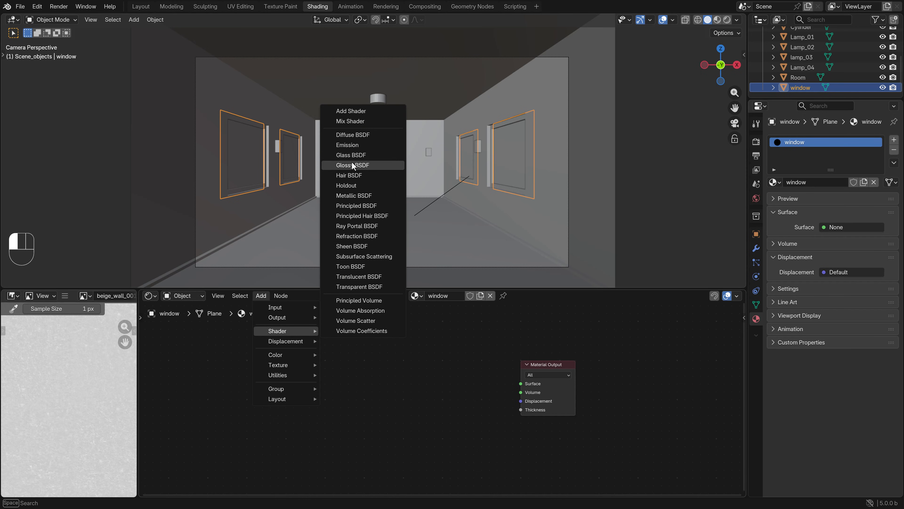
{"action": "left_click", "coordinate": [377, 155]}
{"action": "left_click", "coordinate": [328, 224]}
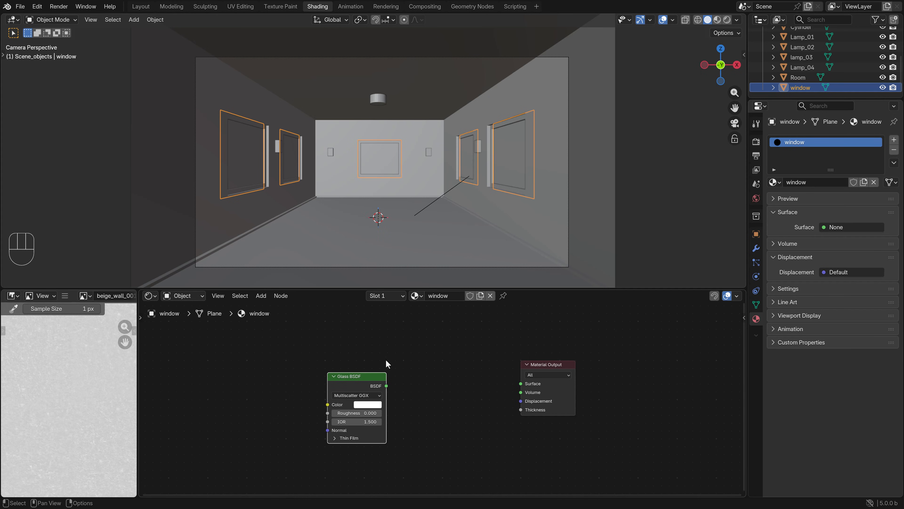
{"action": "left_click_drag", "start_coordinate": [386, 386], "coordinate": [517, 380]}
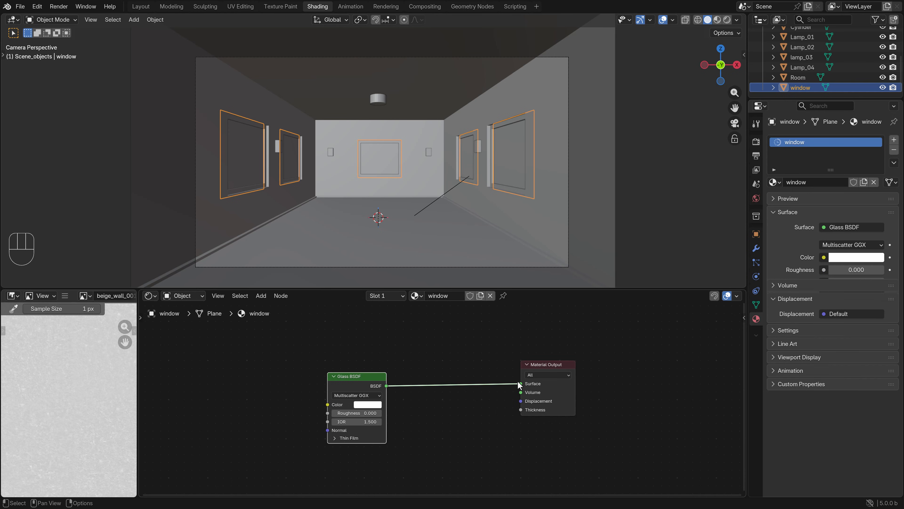
Inspect the glass panes in rendered shading from camera and outside, and compare the room's sunlight with the window object hidden and shown
{"action": "key", "text": "z"}
{"action": "left_click", "coordinate": [425, 152]}
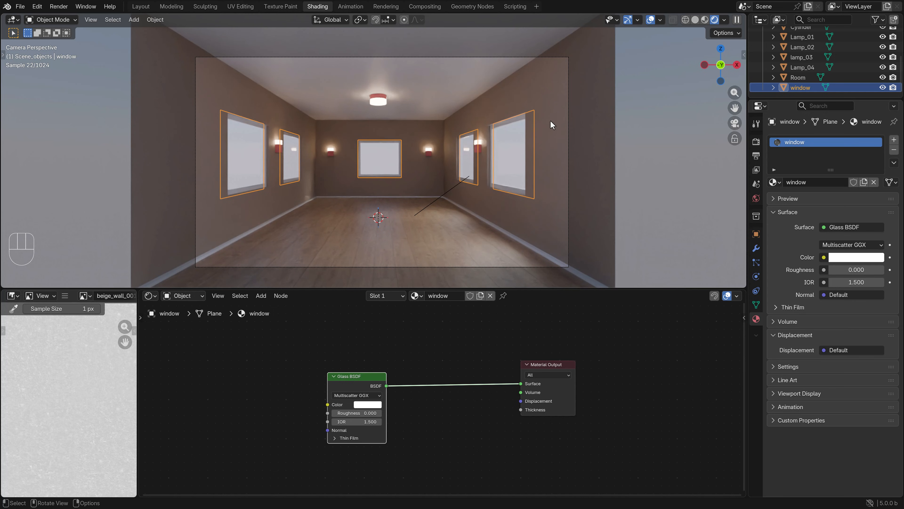
{"action": "middle_click_drag", "start_coordinate": [605, 112], "coordinate": [590, 126]}
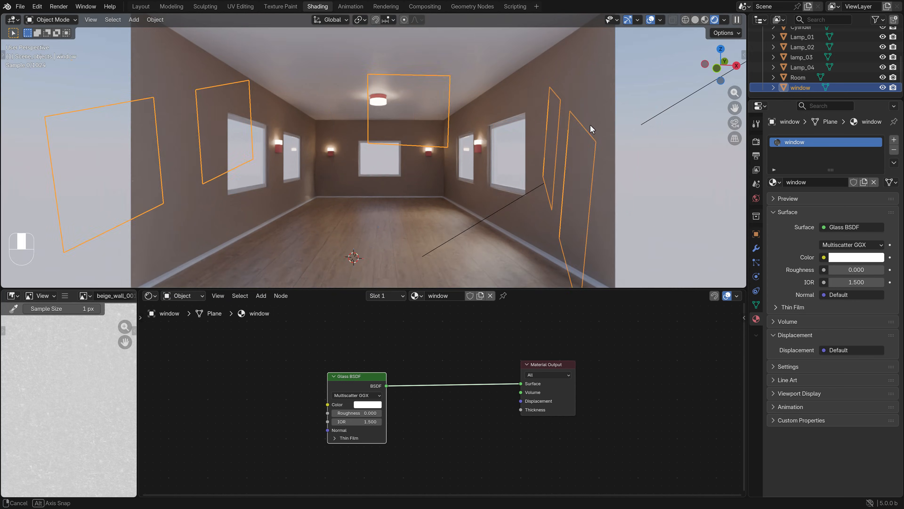
{"action": "scroll", "coordinate": [595, 118], "scroll_direction": "down", "scroll_amount": 6}
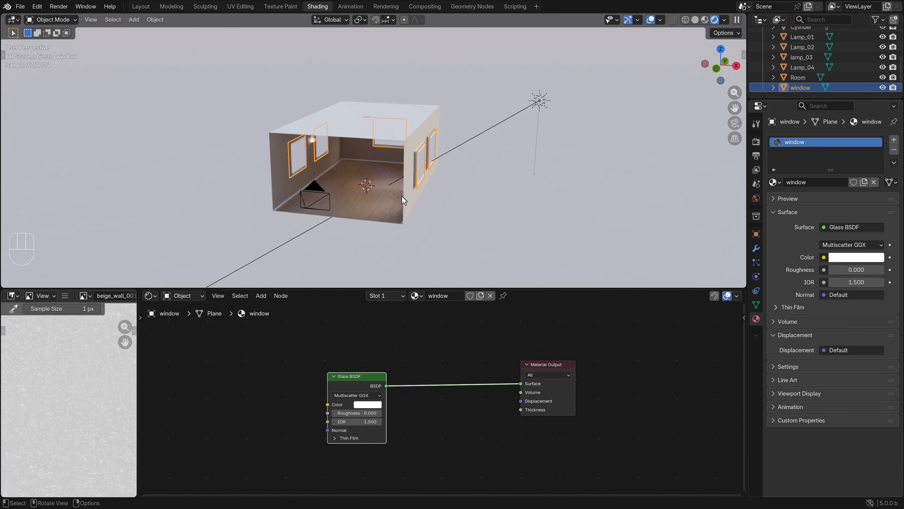
{"action": "scroll", "coordinate": [402, 196], "scroll_direction": "up", "scroll_amount": 2}
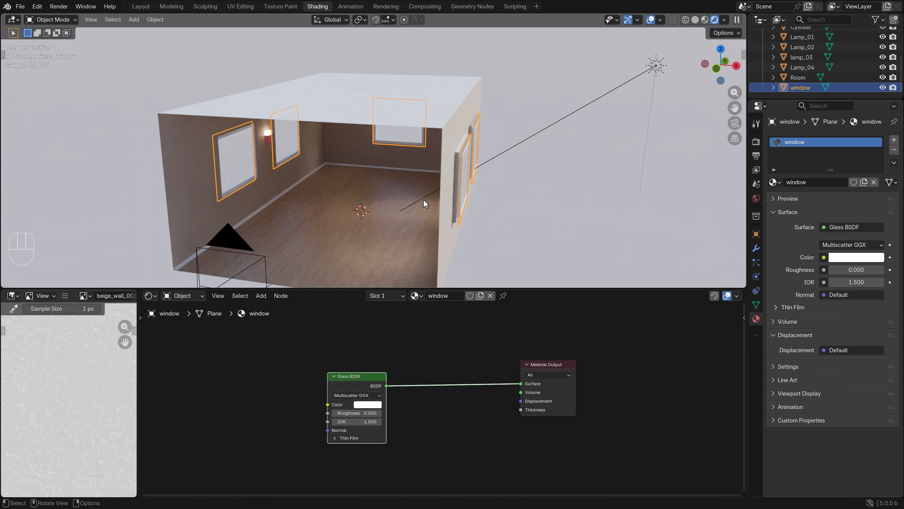
{"action": "middle_click_drag", "start_coordinate": [425, 204], "coordinate": [430, 216]}
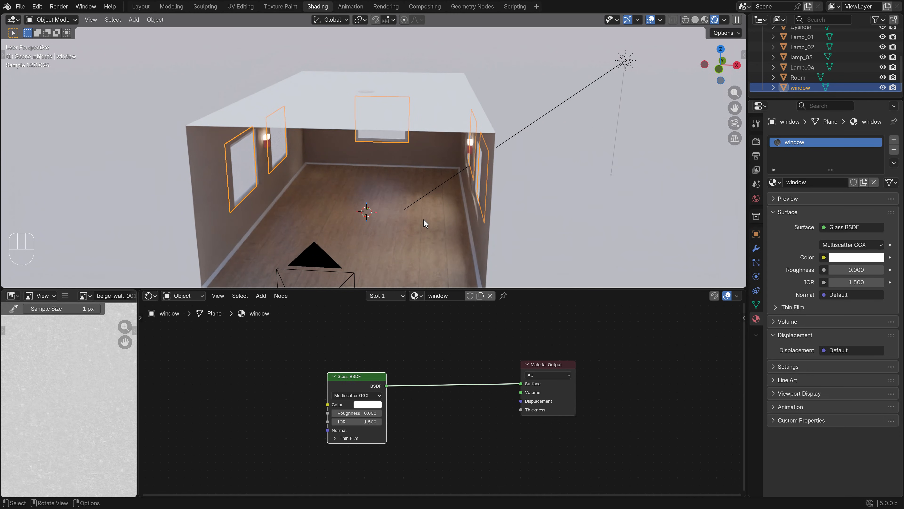
{"action": "key", "text": "KP_0"}
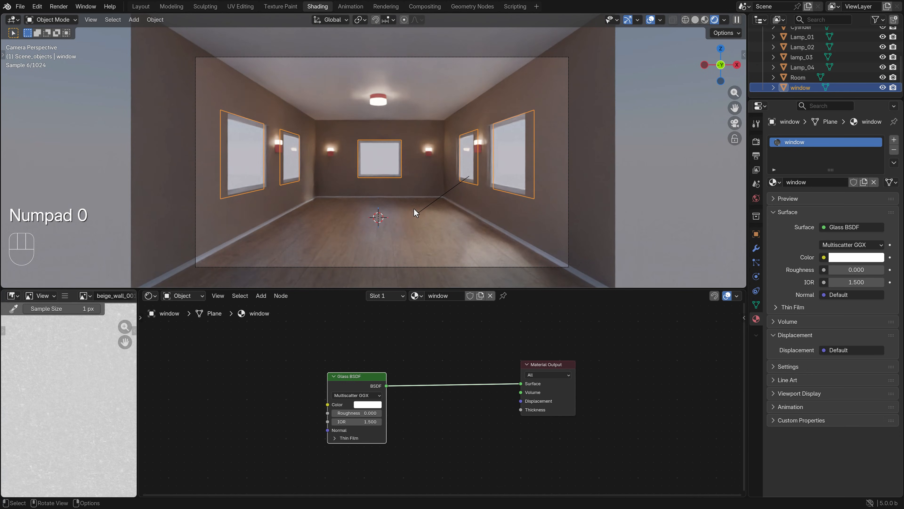
{"action": "key", "text": "h"}
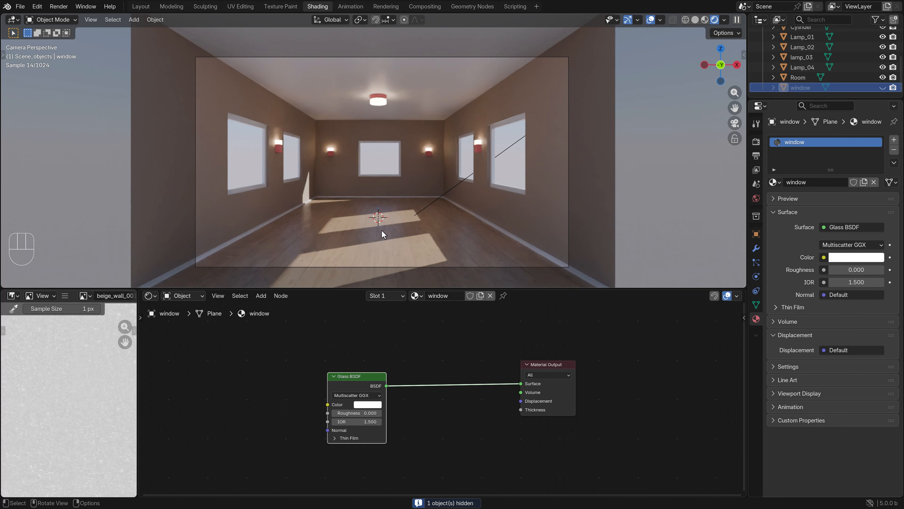
{"action": "key", "text": "alt+h"}
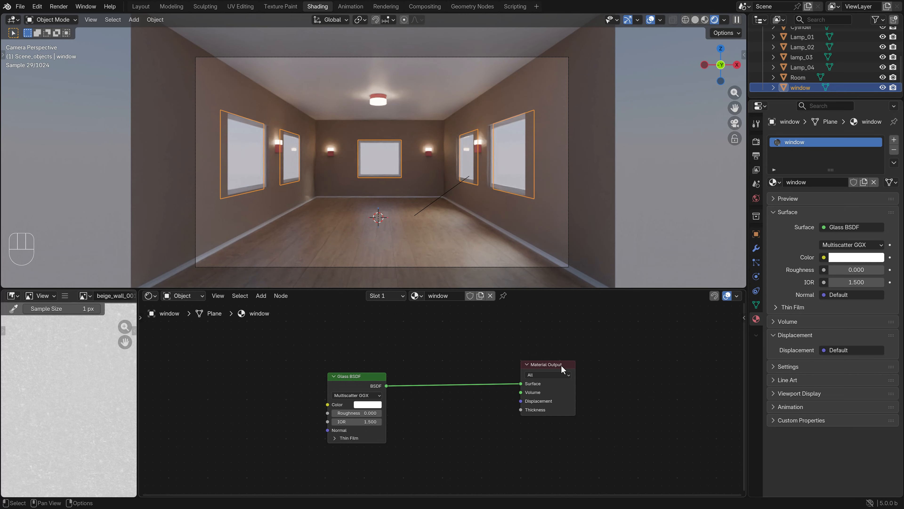
Spread the Material Output and Glass BSDF nodes apart and return the viewport to solid shading
{"action": "left_click_drag", "start_coordinate": [546, 365], "coordinate": [634, 364]}
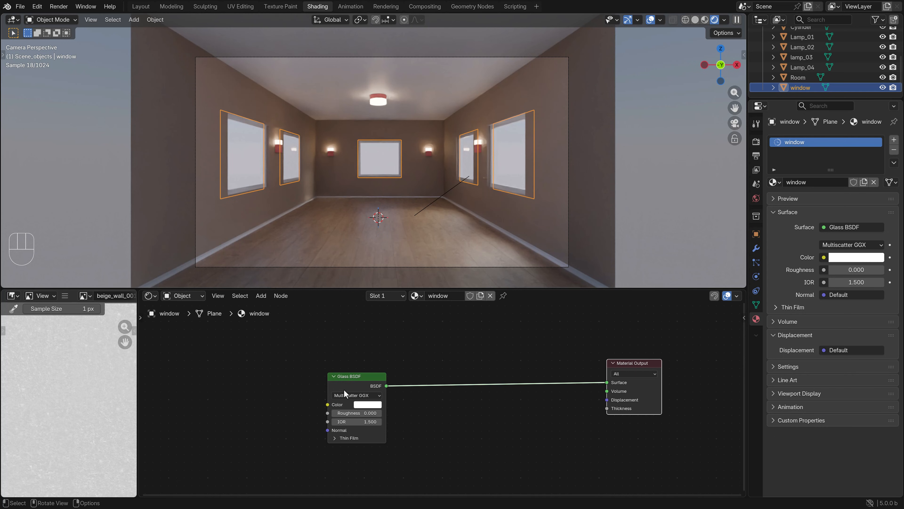
{"action": "left_click_drag", "start_coordinate": [350, 378], "coordinate": [345, 371]}
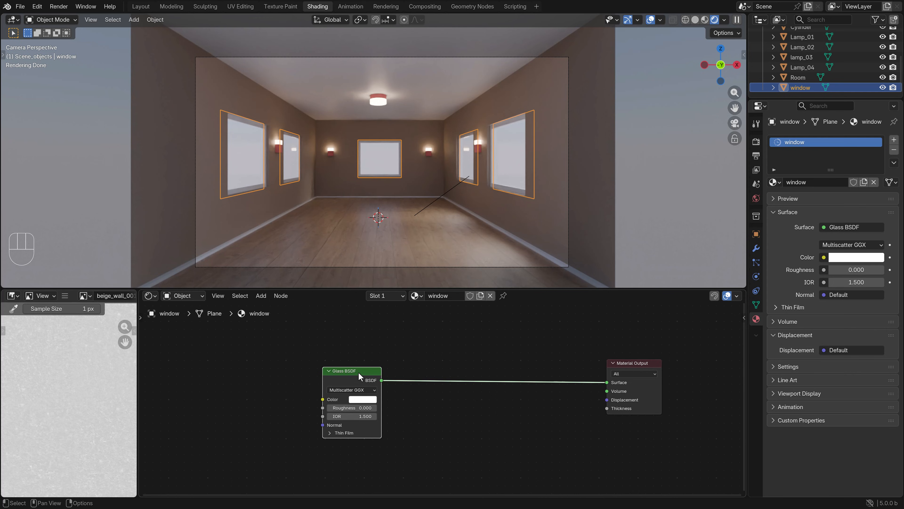
{"action": "middle_click_drag", "start_coordinate": [371, 340], "coordinate": [375, 416]}
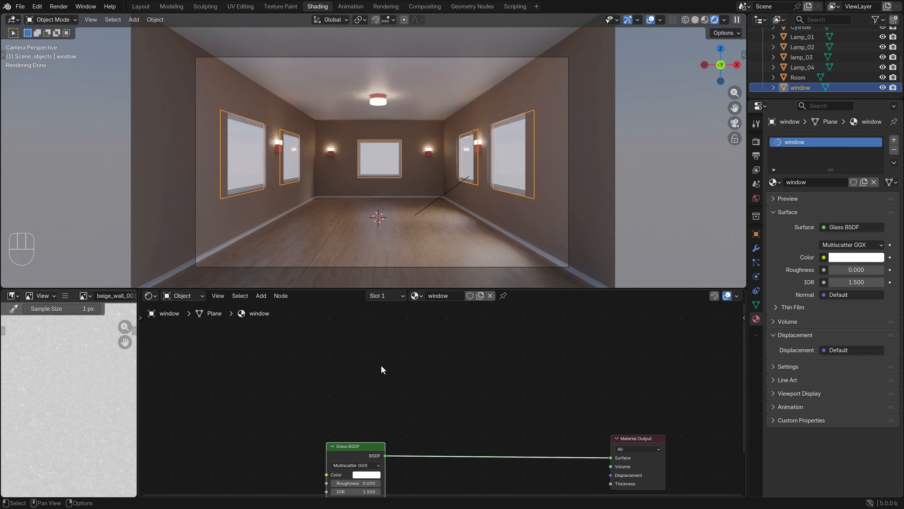
{"action": "left_click", "coordinate": [261, 295]}
{"action": "key", "text": "z"}
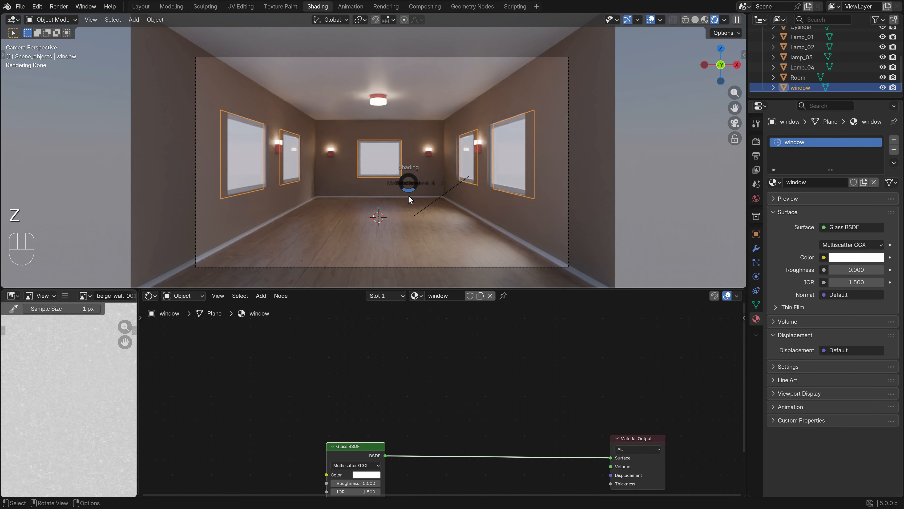
{"action": "left_click", "coordinate": [411, 240]}
{"action": "key", "text": "z"}
{"action": "left_click", "coordinate": [458, 249]}
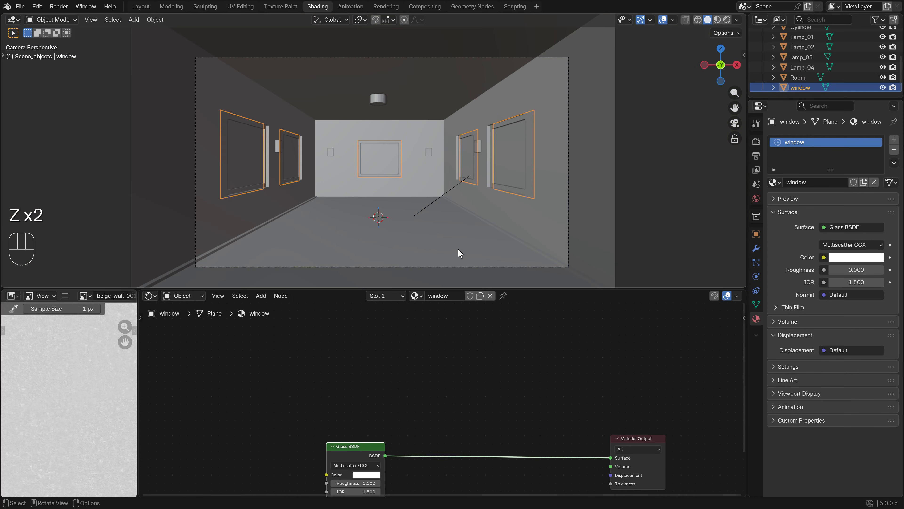
Insert a Mix Shader on the link between the Glass BSDF and the Material Output
{"action": "left_click", "coordinate": [261, 296]}
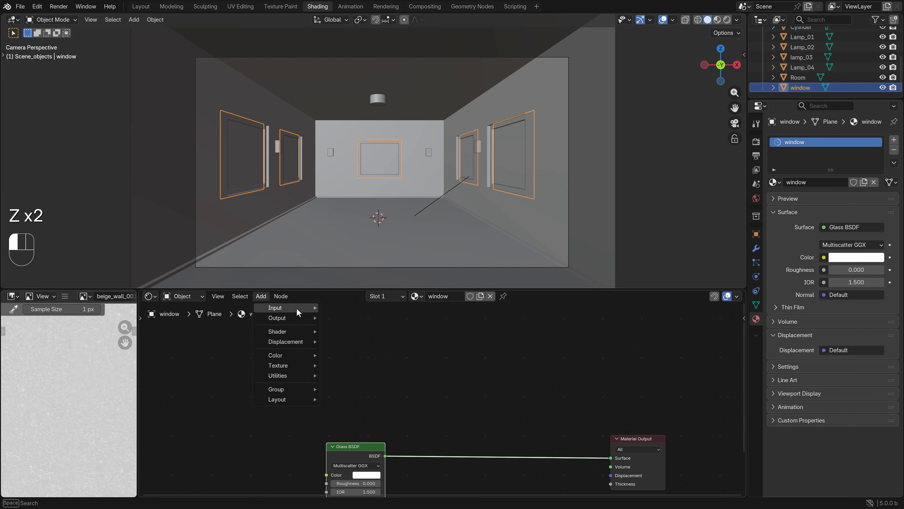
{"action": "mouse_move", "coordinate": [295, 308]}
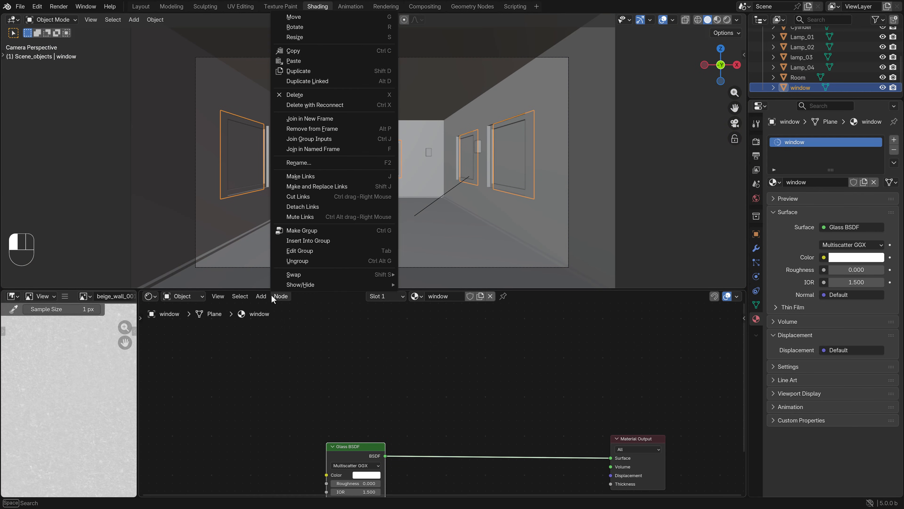
{"action": "left_click", "coordinate": [259, 298]}
{"action": "mouse_move", "coordinate": [284, 334]}
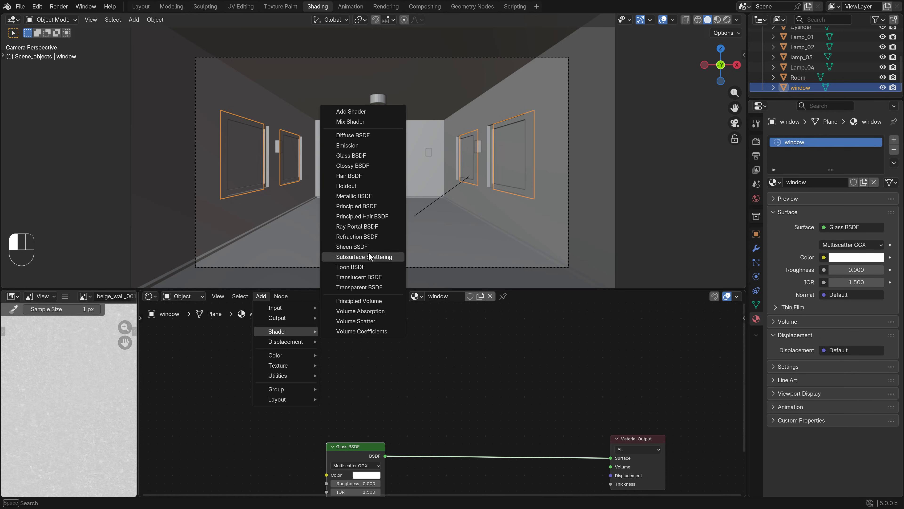
{"action": "left_click", "coordinate": [354, 122]}
{"action": "left_click", "coordinate": [444, 248]}
Add a Transparent BSDF below the Glass BSDF and connect it to the Mix Shader's second Shader input
{"action": "scroll", "coordinate": [432, 347], "scroll_direction": "down", "scroll_amount": 2}
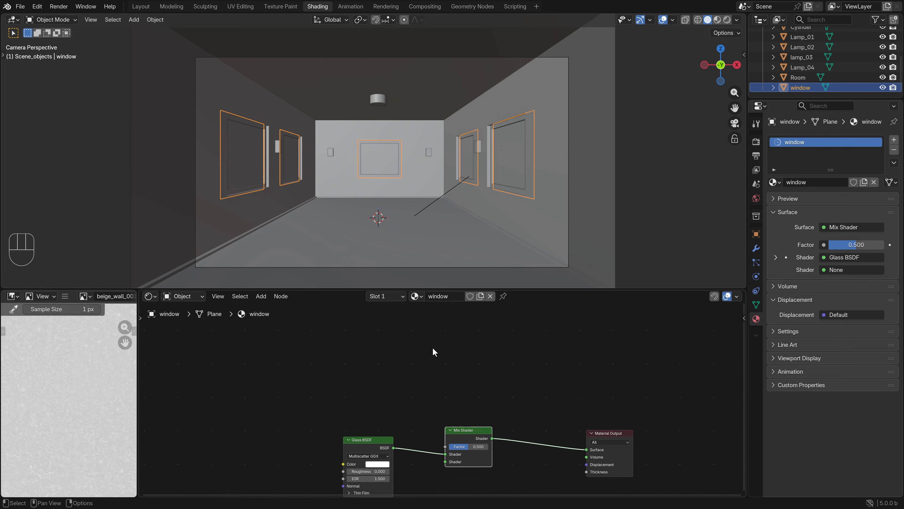
{"action": "middle_click_drag", "start_coordinate": [427, 383], "coordinate": [400, 321]}
{"action": "left_click", "coordinate": [327, 370]}
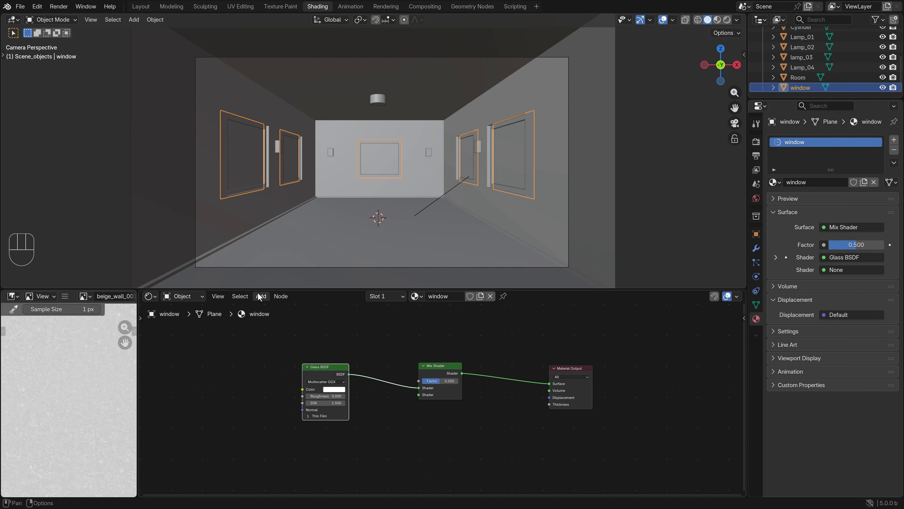
{"action": "left_click", "coordinate": [261, 296]}
{"action": "mouse_move", "coordinate": [285, 333]}
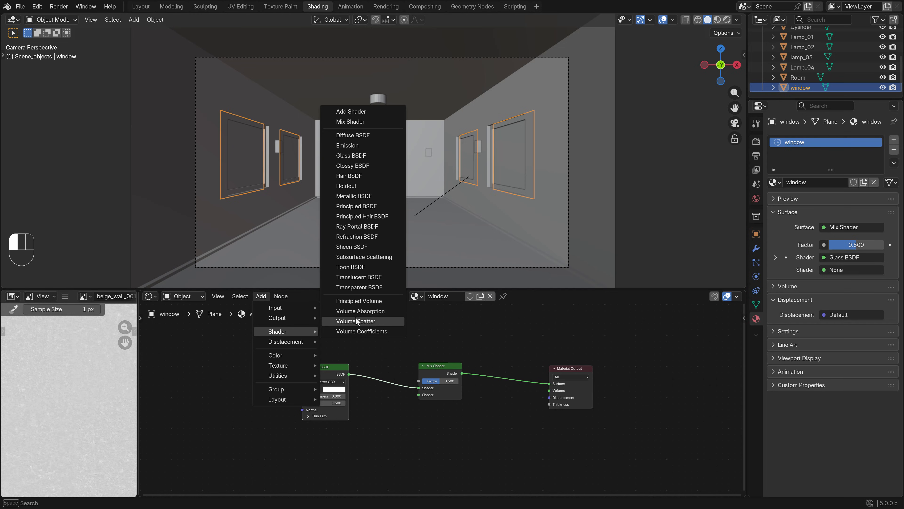
{"action": "left_click", "coordinate": [365, 291]}
{"action": "left_click", "coordinate": [322, 412]}
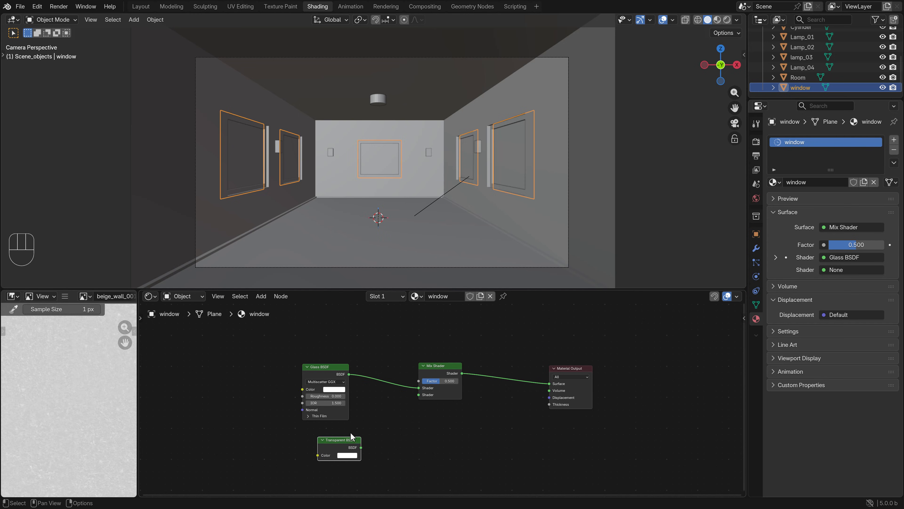
{"action": "left_click_drag", "start_coordinate": [361, 447], "coordinate": [419, 395]}
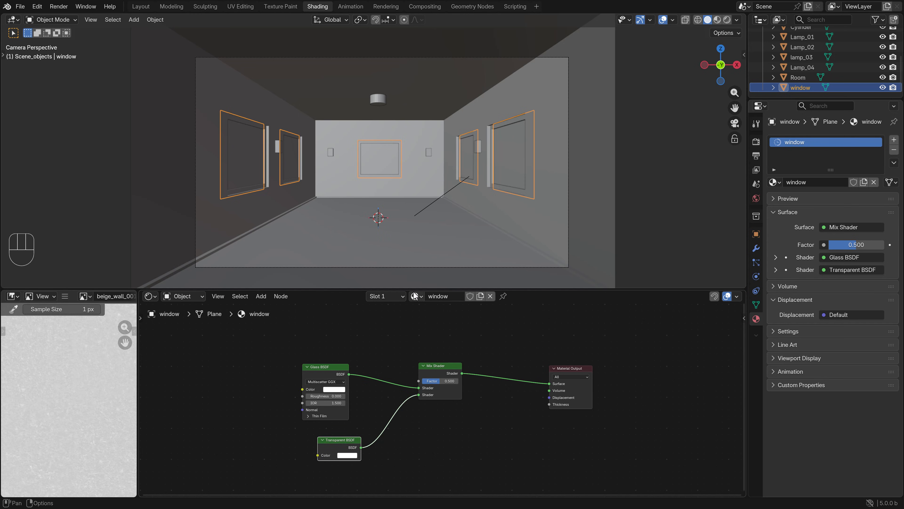
Try a Mix Shader factor of 1.000 in rendered shading, undo it, and return to solid shading
{"action": "key", "text": "z"}
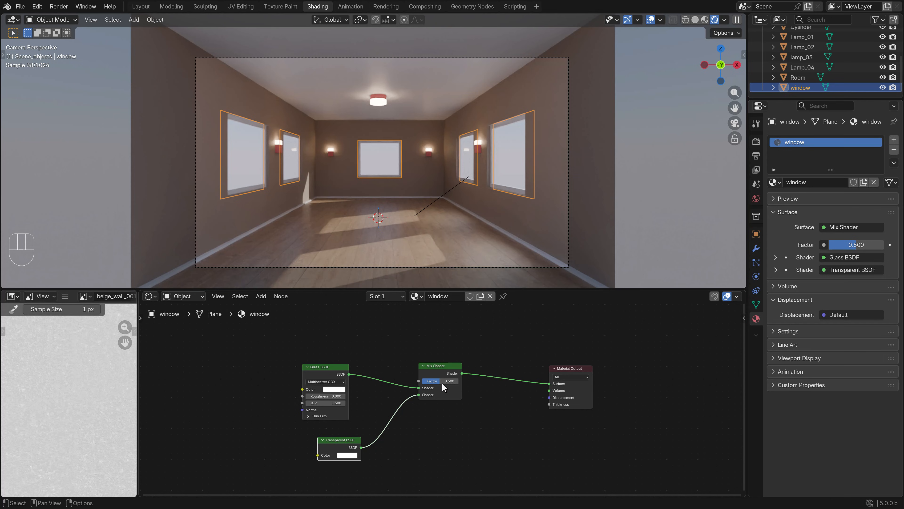
{"action": "left_click_drag", "start_coordinate": [443, 381], "coordinate": [466, 383]}
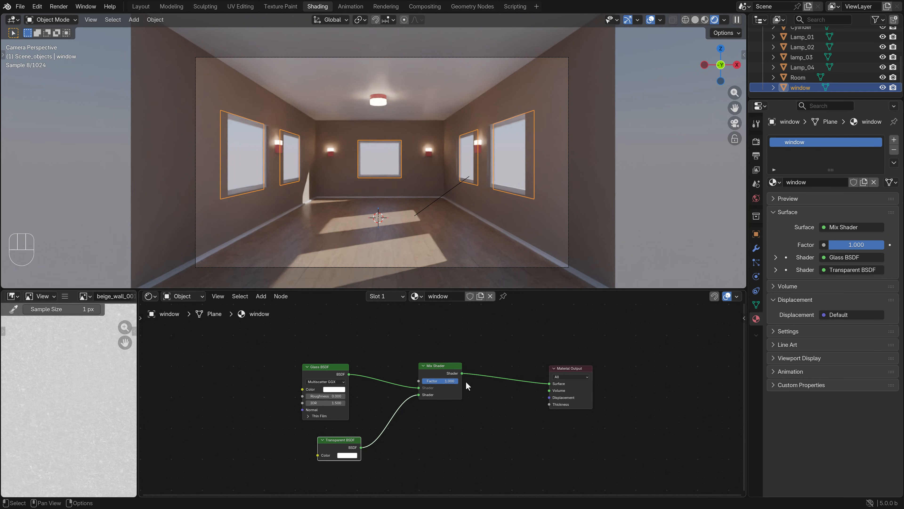
{"action": "key", "text": "ctrl+z"}
{"action": "key", "text": "z"}
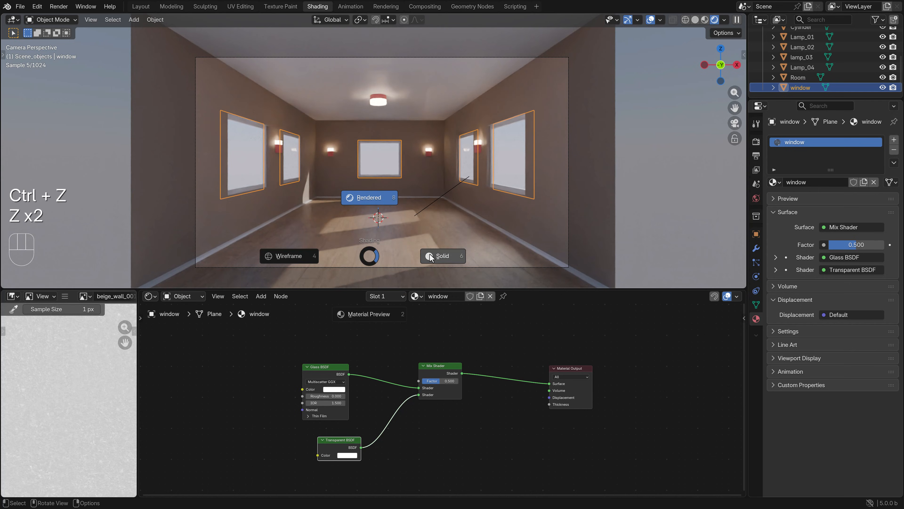
{"action": "left_click", "coordinate": [429, 256]}
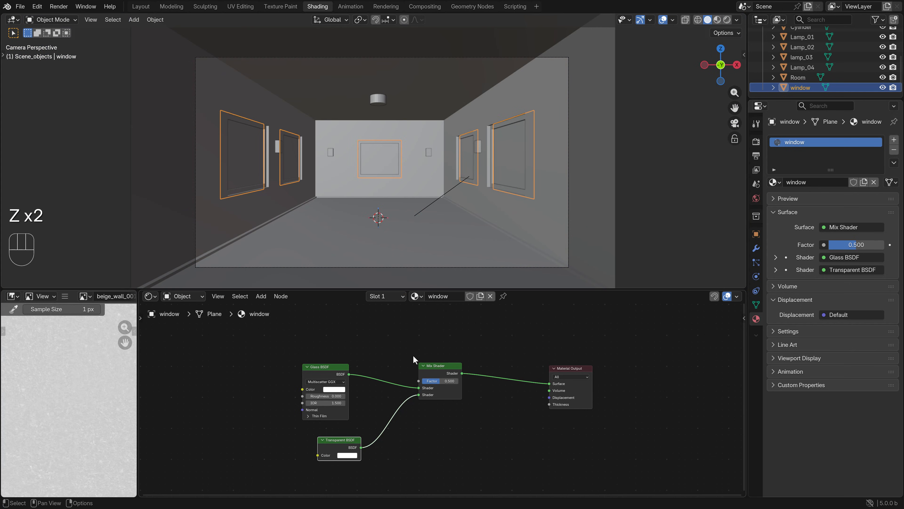
{"action": "middle_click_drag", "start_coordinate": [399, 325], "coordinate": [421, 383]}
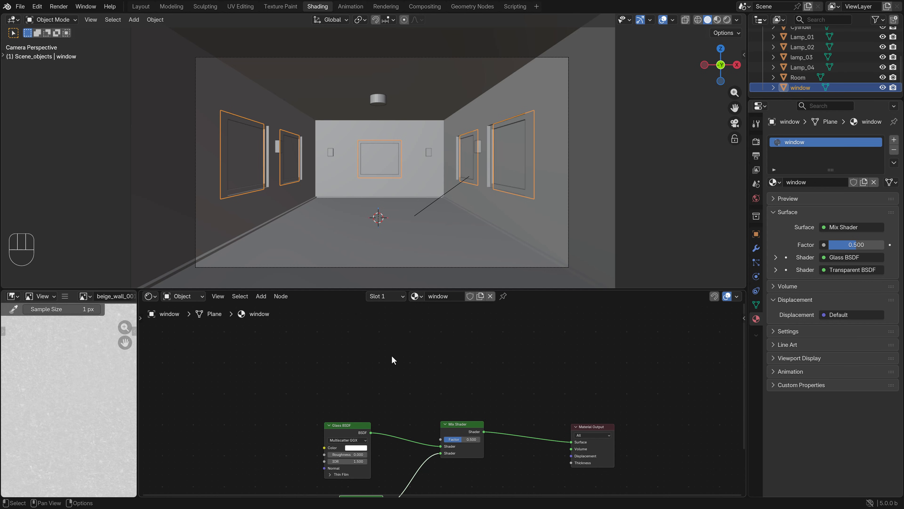
Add a Light Path node to the window material, placed above the Glass BSDF node
{"action": "key", "text": "space"}
{"action": "type", "text": "light"}
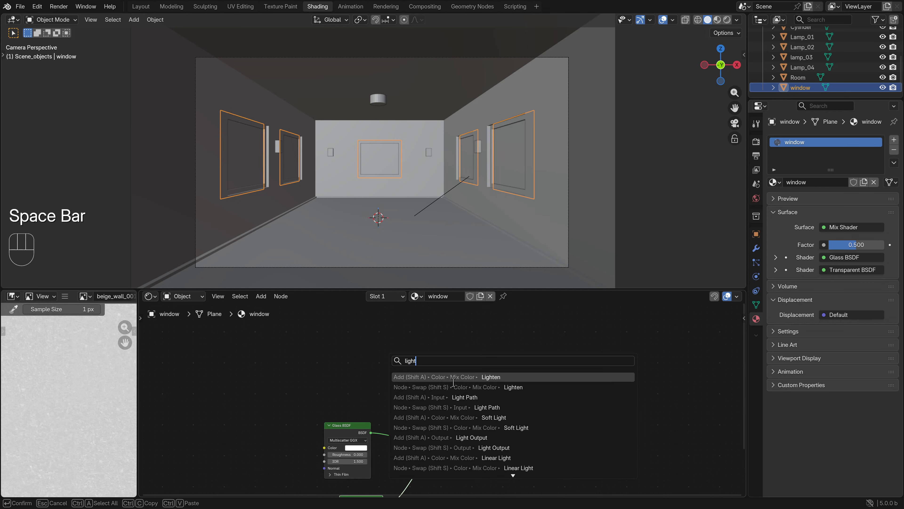
{"action": "left_click", "coordinate": [459, 398]}
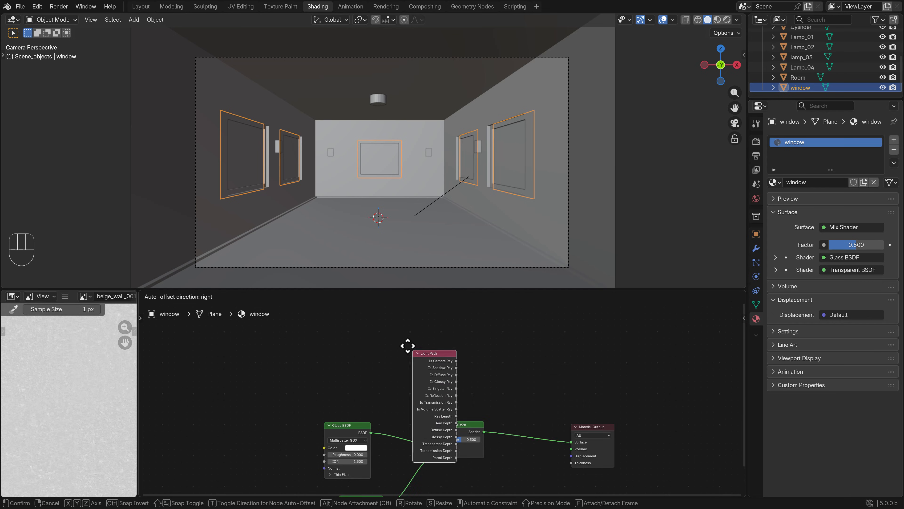
{"action": "left_click", "coordinate": [327, 350]}
{"action": "scroll", "coordinate": [384, 378], "scroll_direction": "down", "scroll_amount": 5}
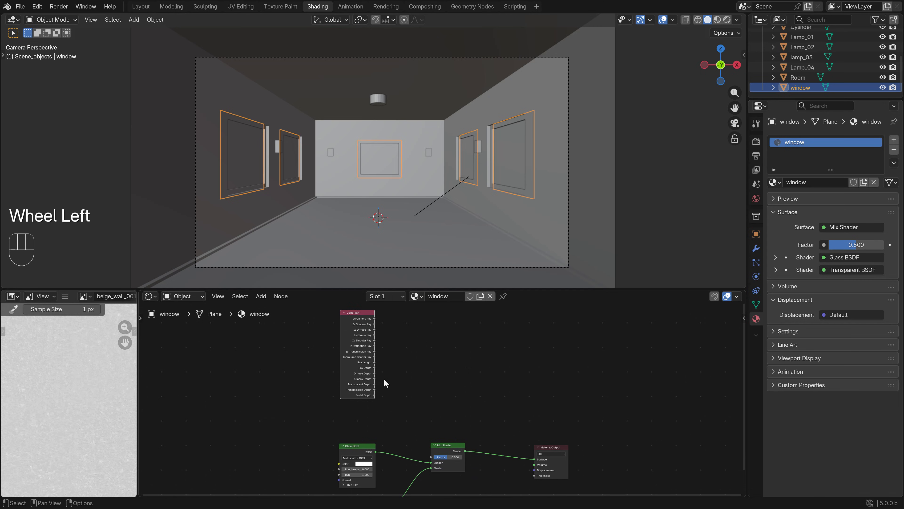
{"action": "middle_click_drag", "start_coordinate": [381, 344], "coordinate": [388, 373]}
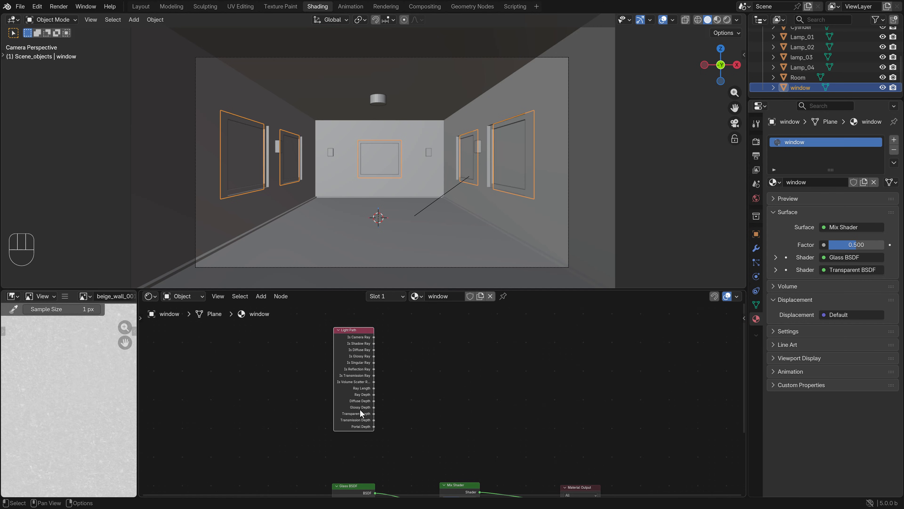
Add a Math node beside the Light Path node, above the Mix Shader, and set its operation to Maximum
{"action": "middle_click_drag", "start_coordinate": [413, 431], "coordinate": [404, 410]}
{"action": "key", "text": "space"}
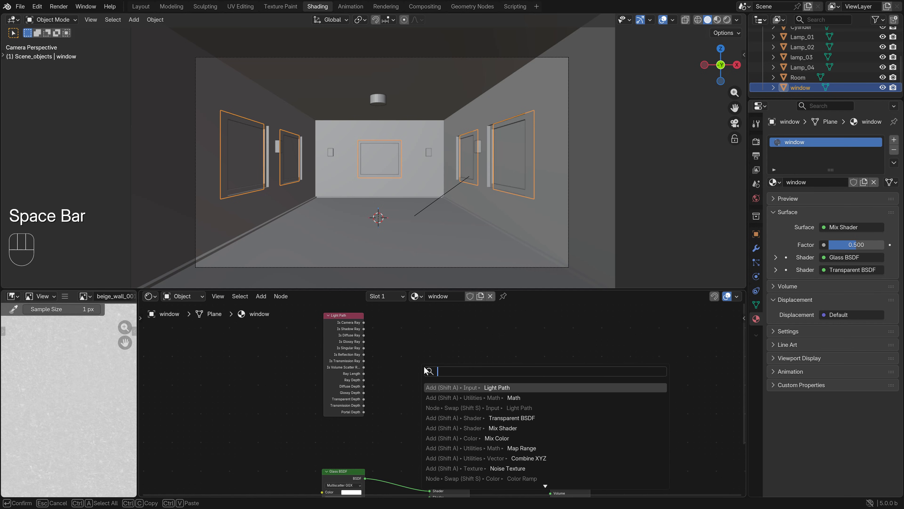
{"action": "type", "text": "math"}
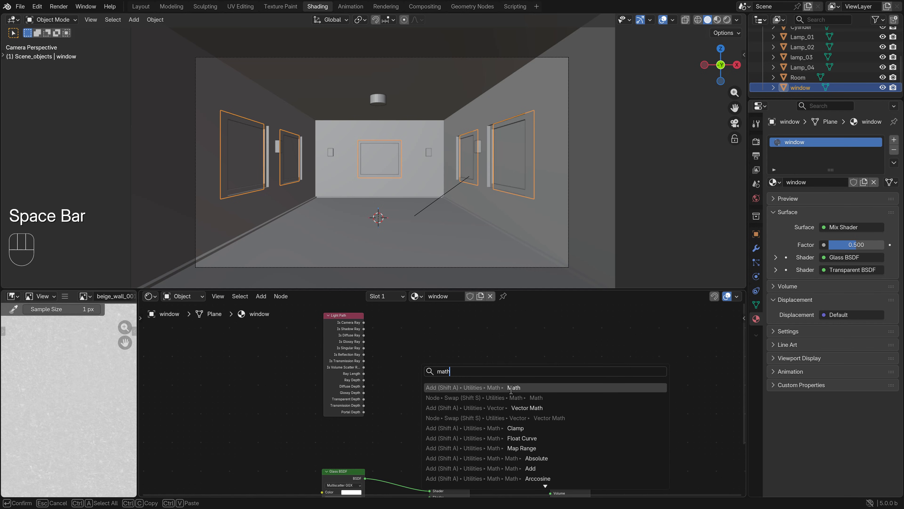
{"action": "left_click", "coordinate": [511, 389]}
{"action": "left_click", "coordinate": [445, 372]}
{"action": "left_click", "coordinate": [452, 381]}
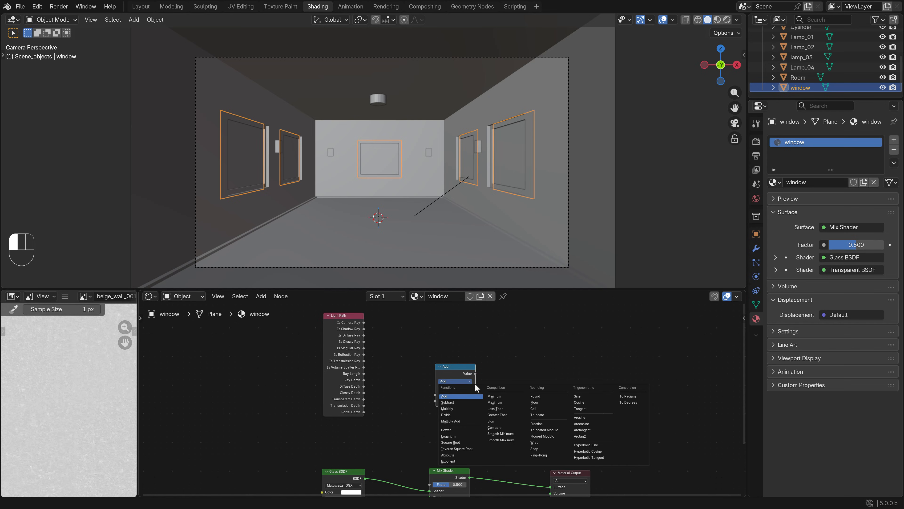
{"action": "left_click", "coordinate": [495, 402]}
{"action": "left_click_drag", "start_coordinate": [463, 366], "coordinate": [454, 356]}
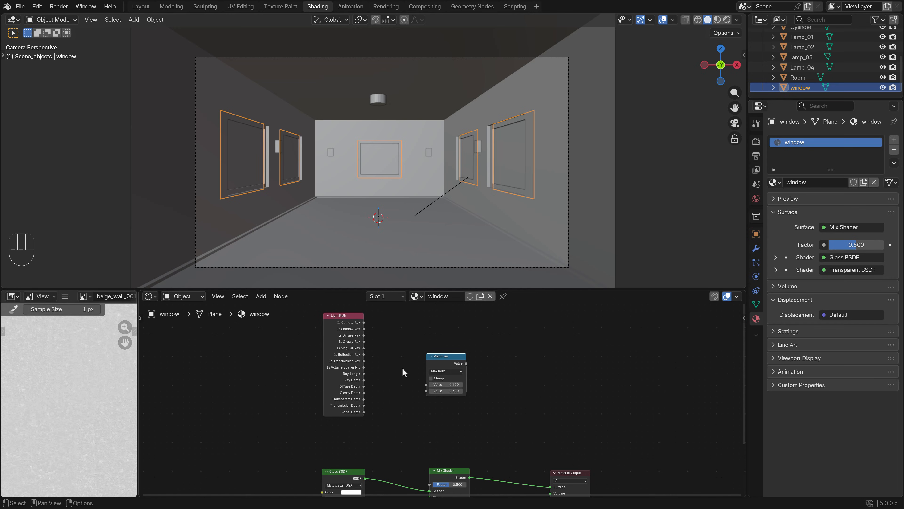
Connect the Light Path's Is Shadow Ray and Is Reflection Ray outputs to the Maximum node's first and second Value inputs
{"action": "scroll", "coordinate": [370, 360], "scroll_direction": "up", "scroll_amount": 1}
{"action": "left_click_drag", "start_coordinate": [350, 317], "coordinate": [423, 382]}
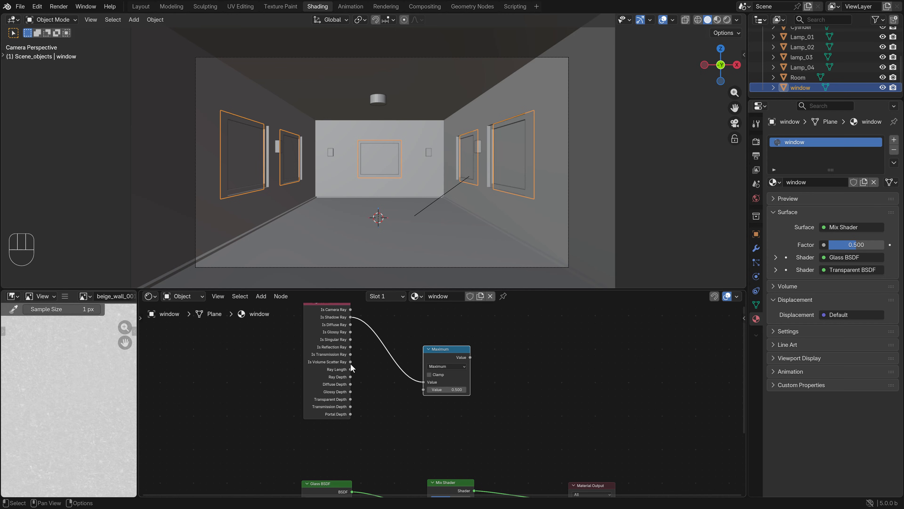
{"action": "left_click_drag", "start_coordinate": [351, 347], "coordinate": [423, 389]}
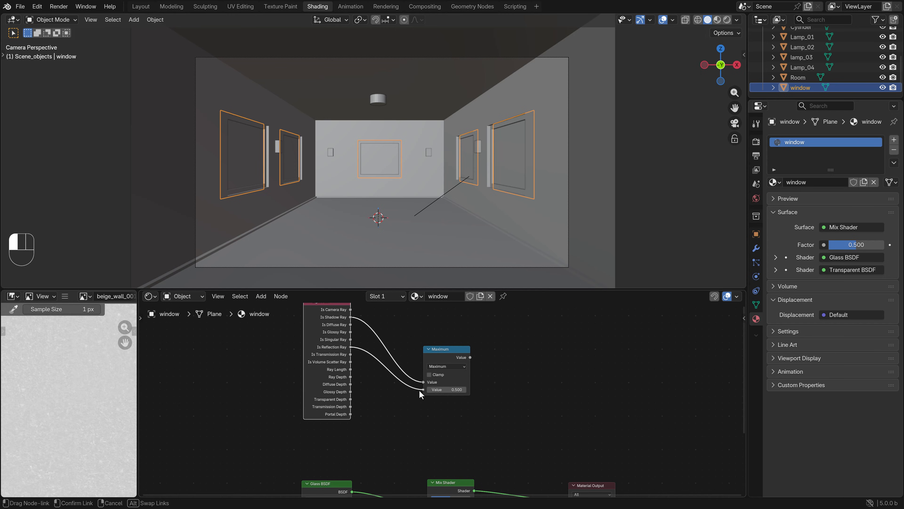
Connect the Maximum node's Value output to the Mix Shader's Factor, then preview the room in rendered shading with the window deselected
{"action": "key", "text": "Home"}
{"action": "mouse_move", "coordinate": [456, 321]}
{"action": "left_mouse_down"}
{"action": "mouse_move", "coordinate": [479, 365]}
{"action": "mouse_move", "coordinate": [421, 433]}
{"action": "left_mouse_up"}
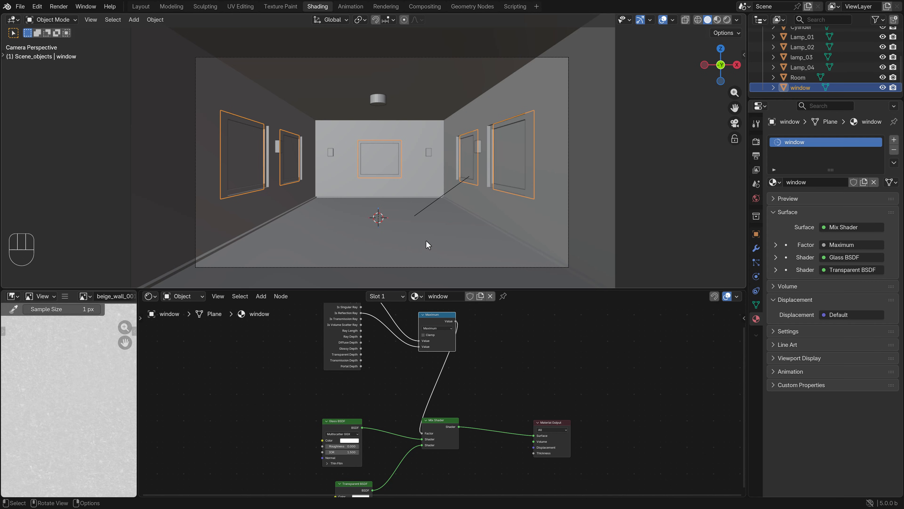
{"action": "key", "text": "z"}
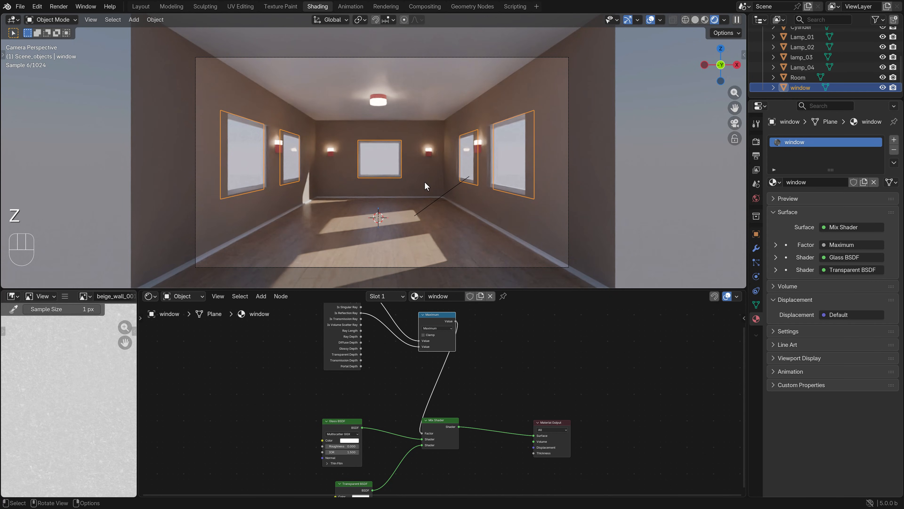
{"action": "left_click", "coordinate": [644, 194]}
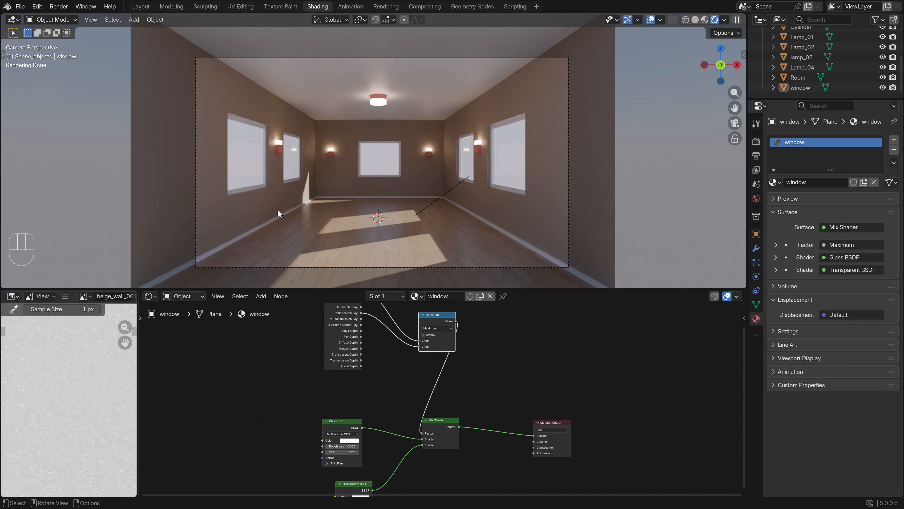
Open the Room mesh for editing and inspect its floor texture up close in material preview
{"action": "key", "text": "z"}
{"action": "left_click", "coordinate": [394, 216]}
{"action": "scroll", "coordinate": [394, 217], "scroll_direction": "down", "scroll_amount": 4}
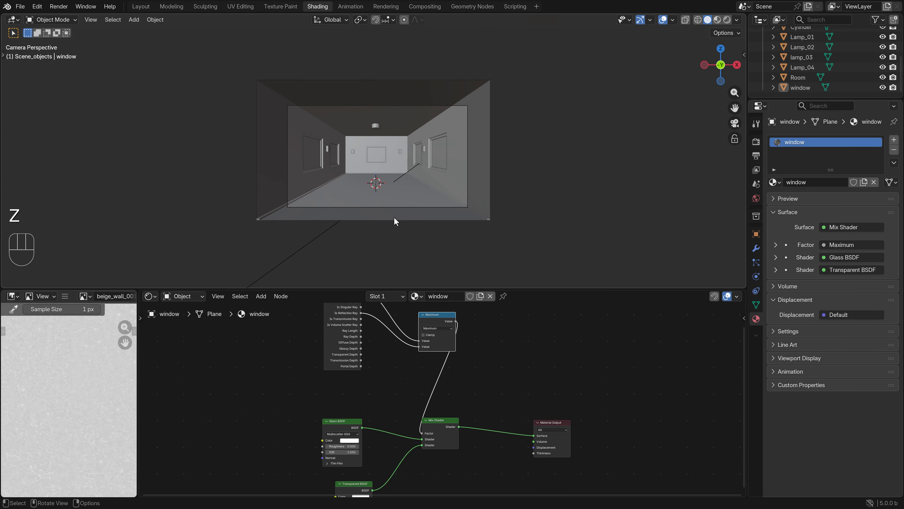
{"action": "key", "text": "Tab"}
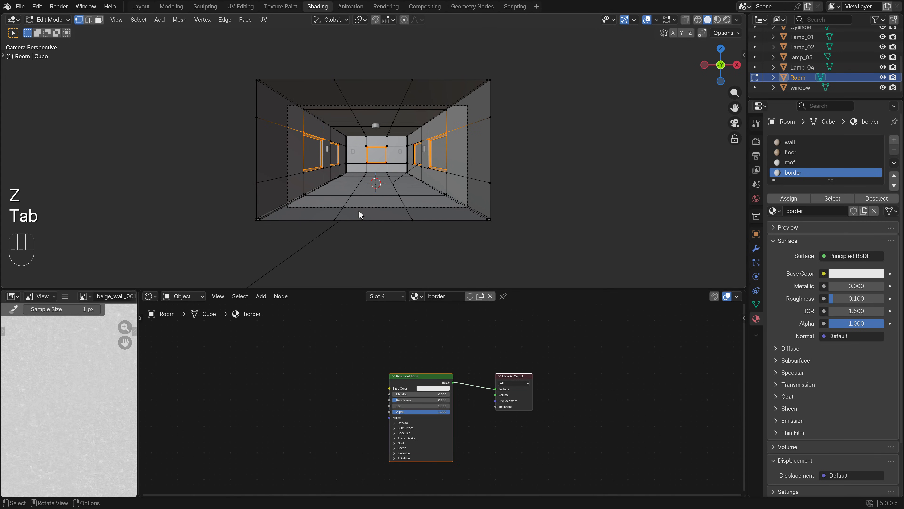
{"action": "scroll", "coordinate": [421, 181], "scroll_direction": "up", "scroll_amount": 4}
{"action": "key", "text": "z"}
{"action": "left_click", "coordinate": [405, 253]}
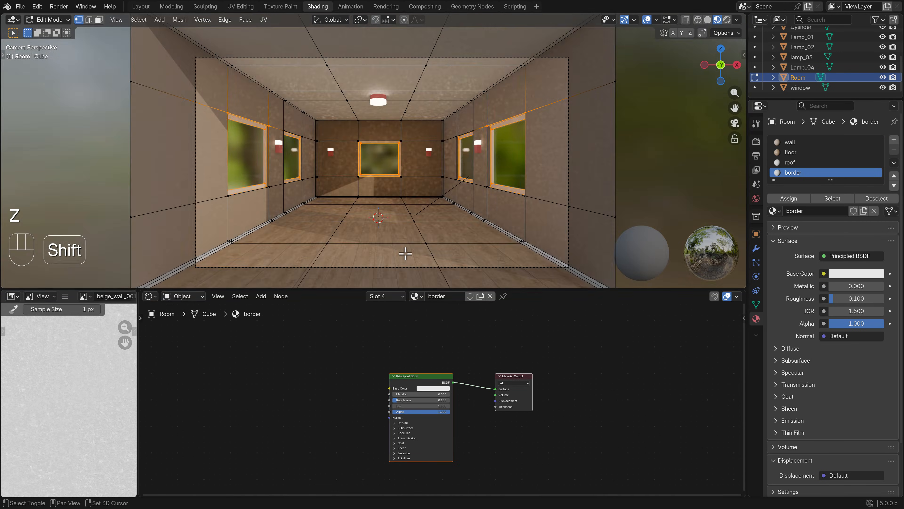
{"action": "middle_click_drag", "start_coordinate": [405, 253], "coordinate": [462, 160], "text": "shift"}
{"action": "scroll", "coordinate": [410, 196], "scroll_direction": "up", "scroll_amount": 3}
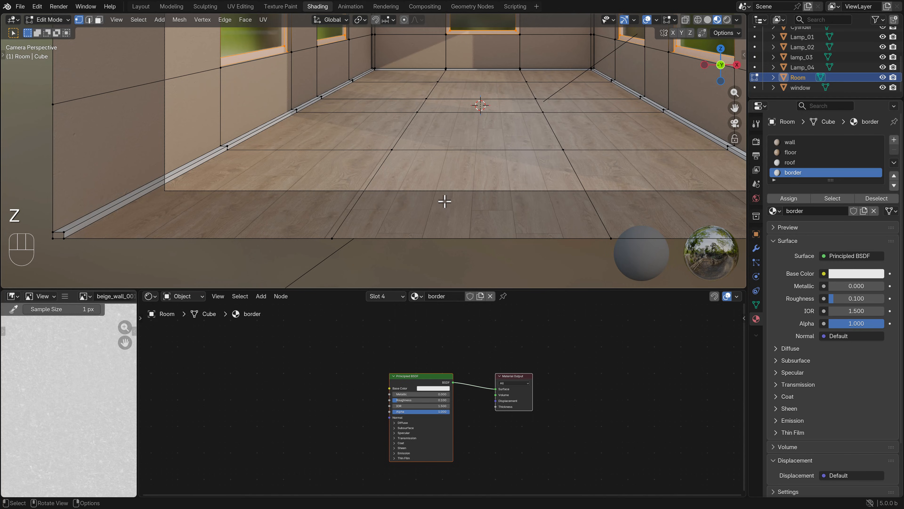
Return to solid shading and select only the Room faces assigned to the floor material
{"action": "scroll", "coordinate": [445, 202], "scroll_direction": "down", "scroll_amount": 5}
{"action": "key", "text": "z"}
{"action": "left_click", "coordinate": [419, 176]}
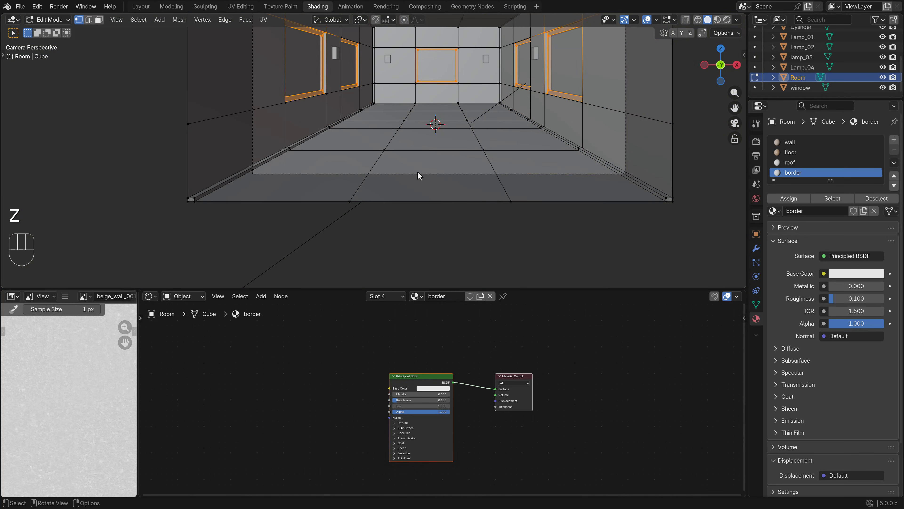
{"action": "left_click", "coordinate": [792, 153]}
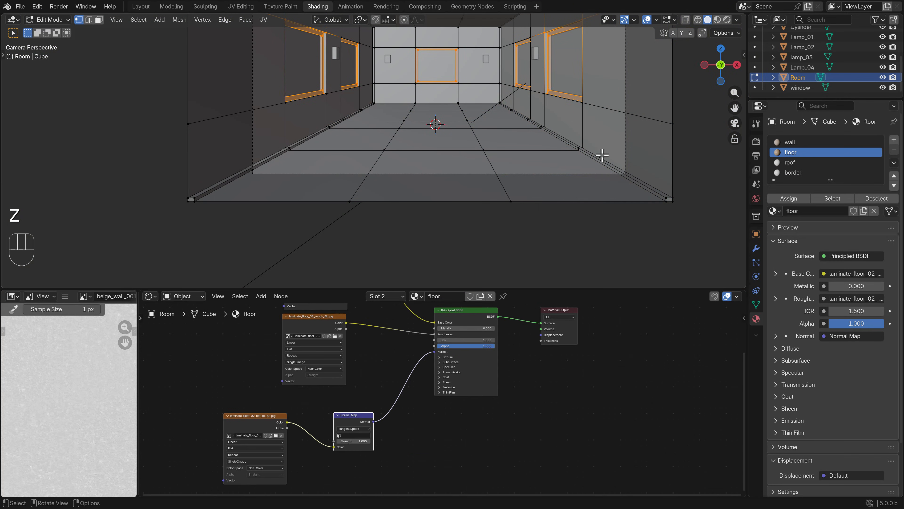
{"action": "left_click", "coordinate": [665, 252]}
{"action": "left_click", "coordinate": [833, 198]}
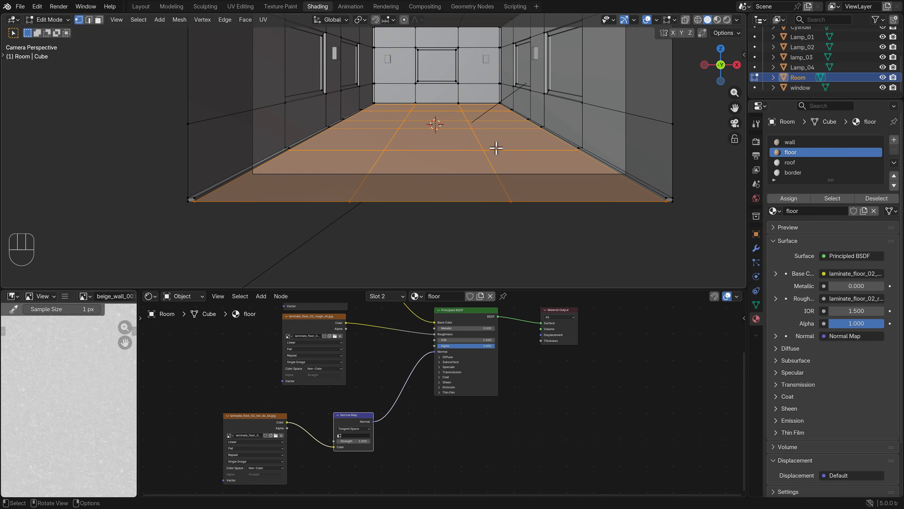
Unwrap the selected floor faces with Project from View, looking straight down from the top orthographic view
{"action": "key", "text": "KP_7"}
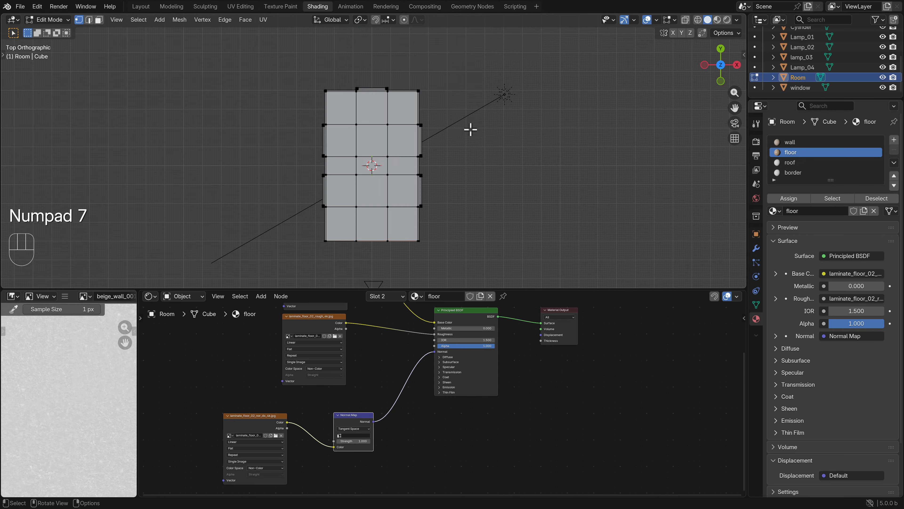
{"action": "key", "text": "u"}
{"action": "left_click", "coordinate": [444, 164]}
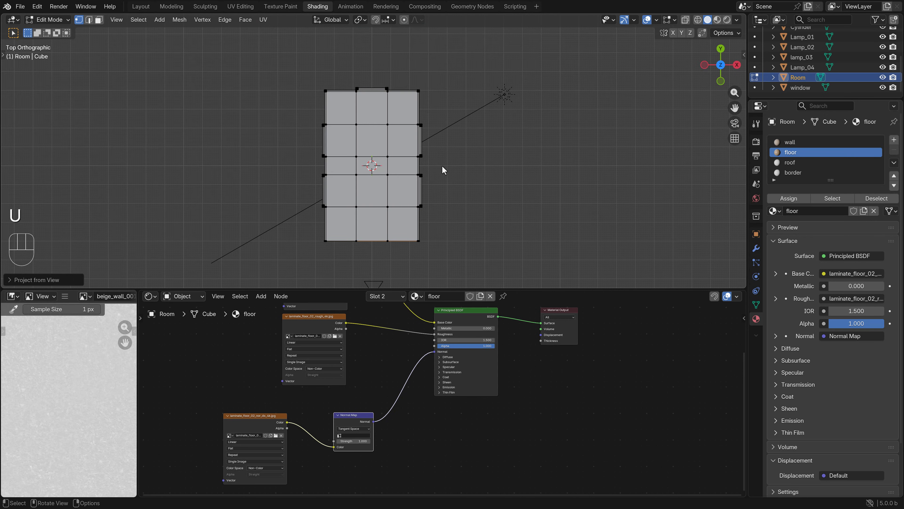
In the UV Editing workspace, select all floor UVs and display laminate_floor_02_diff_4k.jpg behind them
{"action": "left_click", "coordinate": [241, 7]}
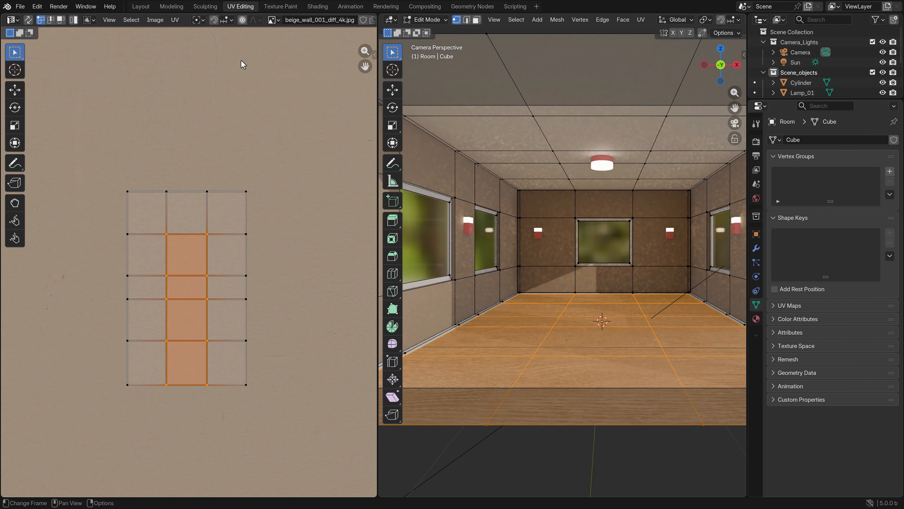
{"action": "key", "text": "a"}
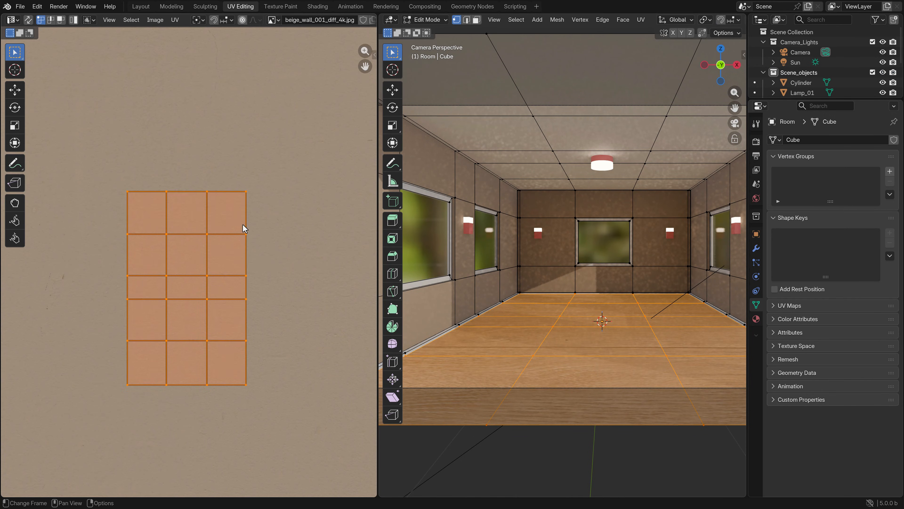
{"action": "key", "text": "Home"}
{"action": "left_click", "coordinate": [273, 20]}
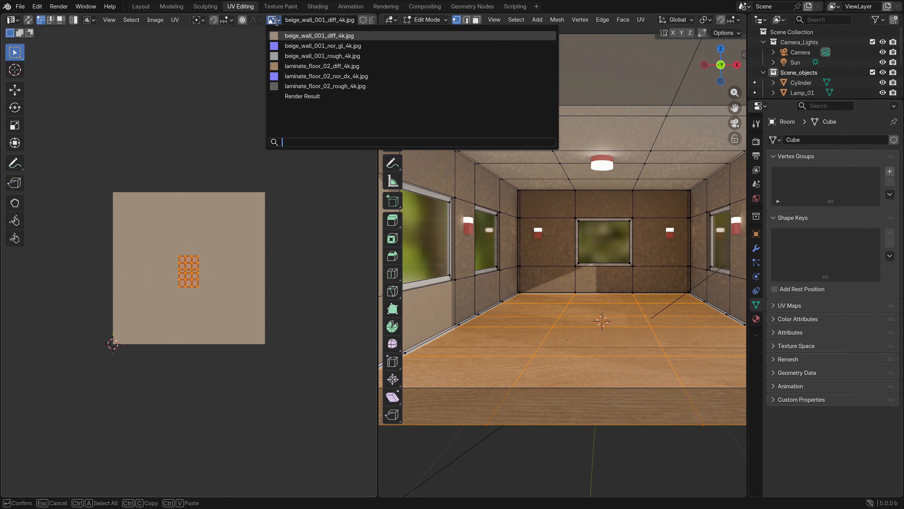
{"action": "left_click", "coordinate": [296, 66]}
Rotate the floor UVs about 90 degrees and scale them up well beyond the laminate image's edges
{"action": "key", "text": "r"}
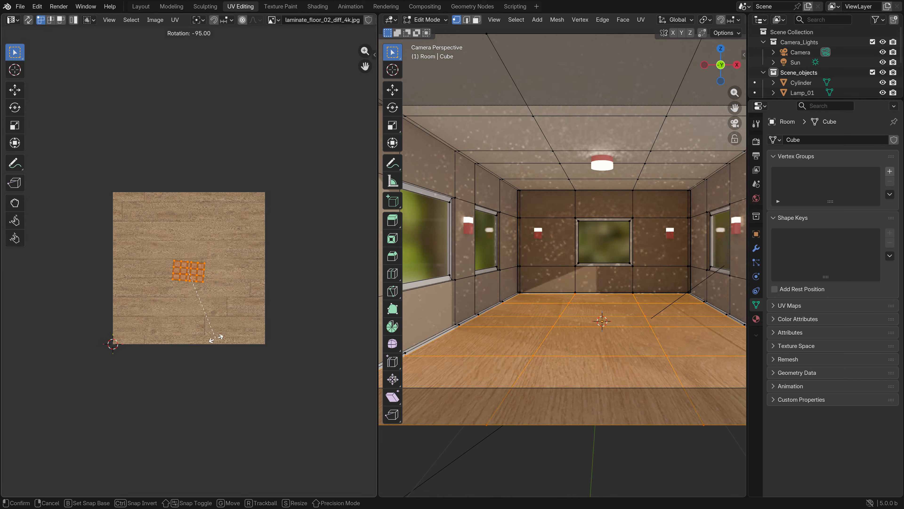
{"action": "left_click", "coordinate": [216, 336]}
{"action": "scroll", "coordinate": [202, 277], "scroll_direction": "down", "scroll_amount": 3}
{"action": "key", "text": "s"}
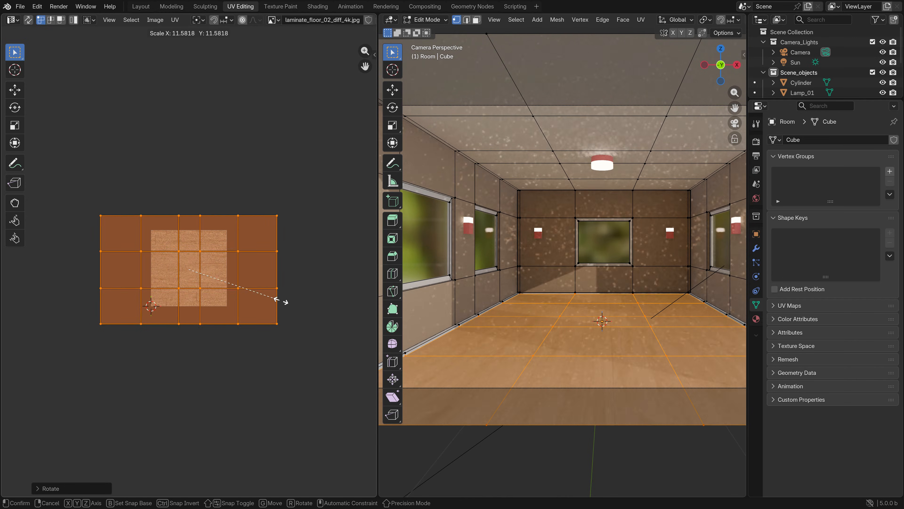
{"action": "left_click", "coordinate": [332, 308]}
{"action": "key", "text": "Tab"}
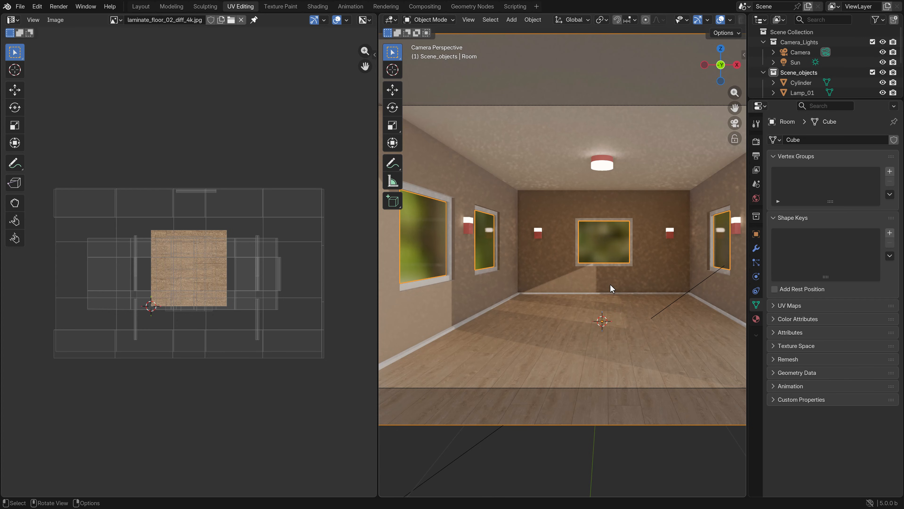
Scale the floor UVs down slightly to enlarge the planks, and return the room to Object Mode
{"action": "key", "text": "Tab"}
{"action": "key", "text": "s"}
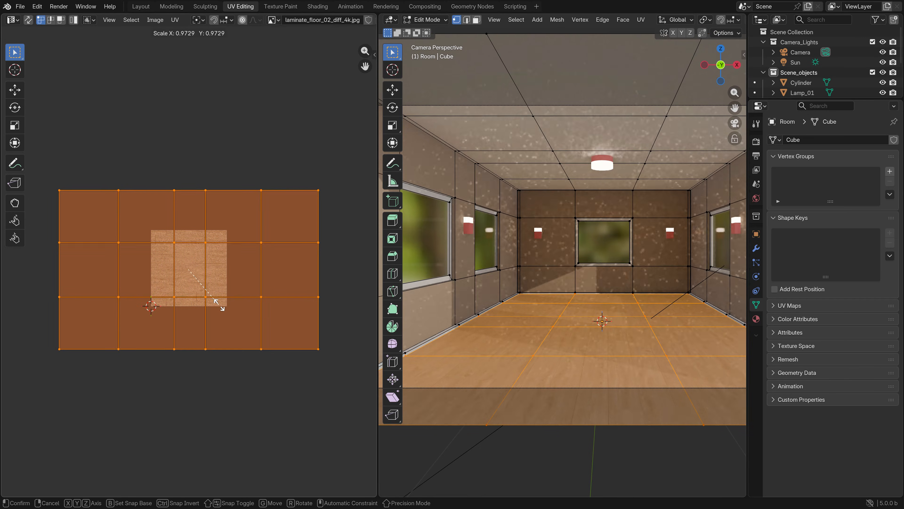
{"action": "left_click", "coordinate": [216, 302]}
{"action": "key", "text": "Tab"}
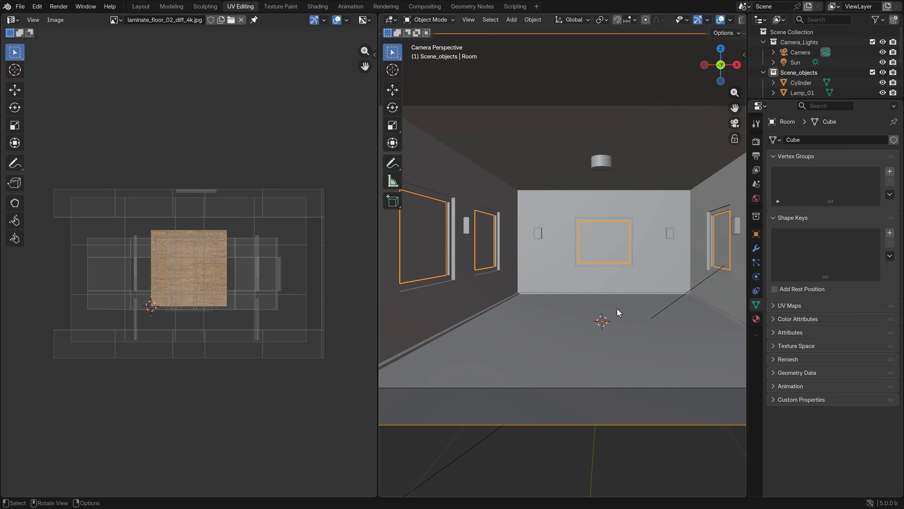
Widen the 3D viewport and check the room's floor in rendered shading before returning to solid shading
{"action": "left_click_drag", "start_coordinate": [377, 198], "coordinate": [247, 193]}
{"action": "key", "text": "Home"}
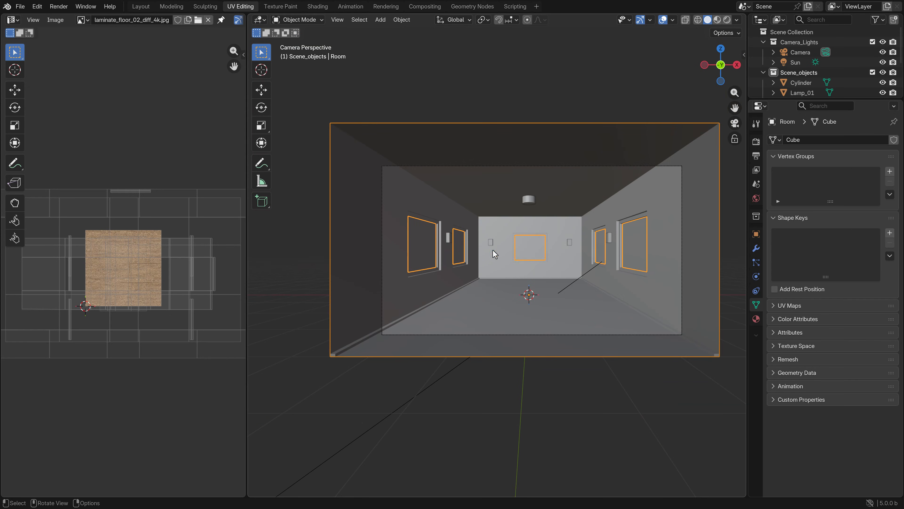
{"action": "middle_click_drag", "start_coordinate": [535, 259], "coordinate": [493, 258], "text": "shift"}
{"action": "key", "text": "z"}
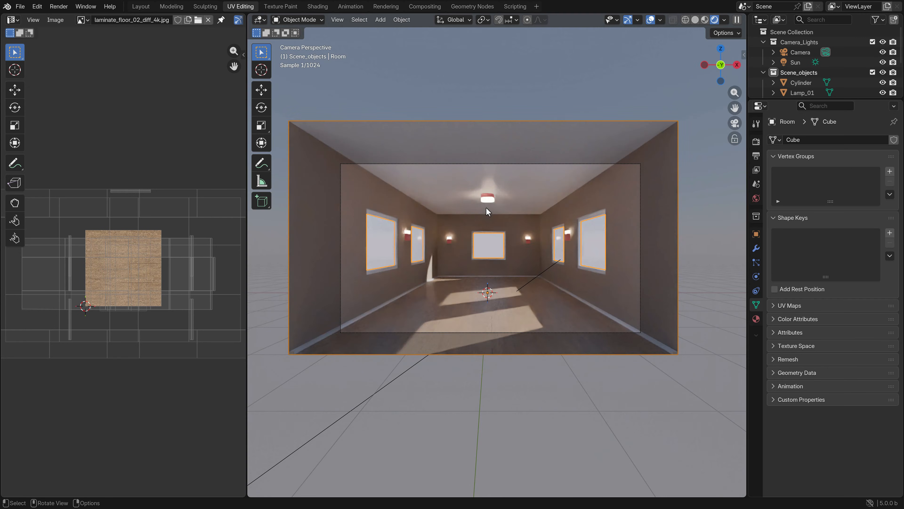
{"action": "scroll", "coordinate": [478, 271], "scroll_direction": "up", "scroll_amount": 4}
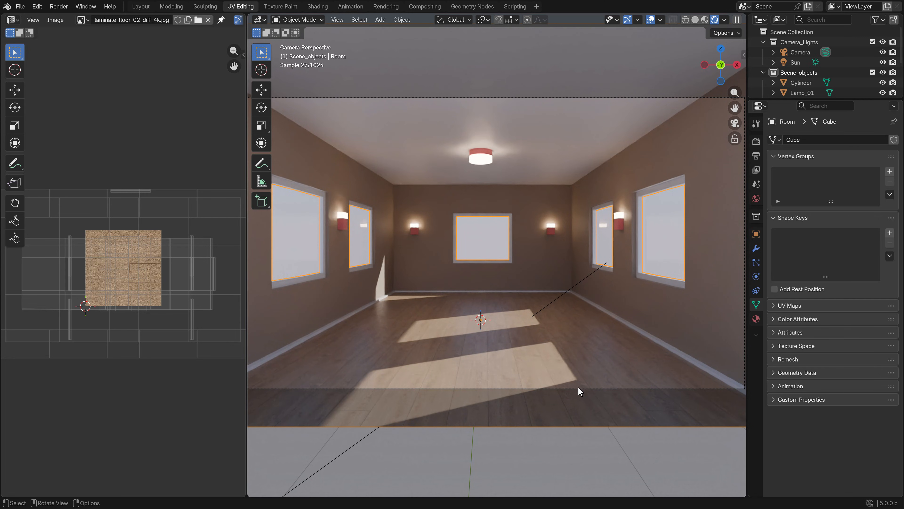
{"action": "key", "text": "z"}
{"action": "left_click", "coordinate": [465, 272]}
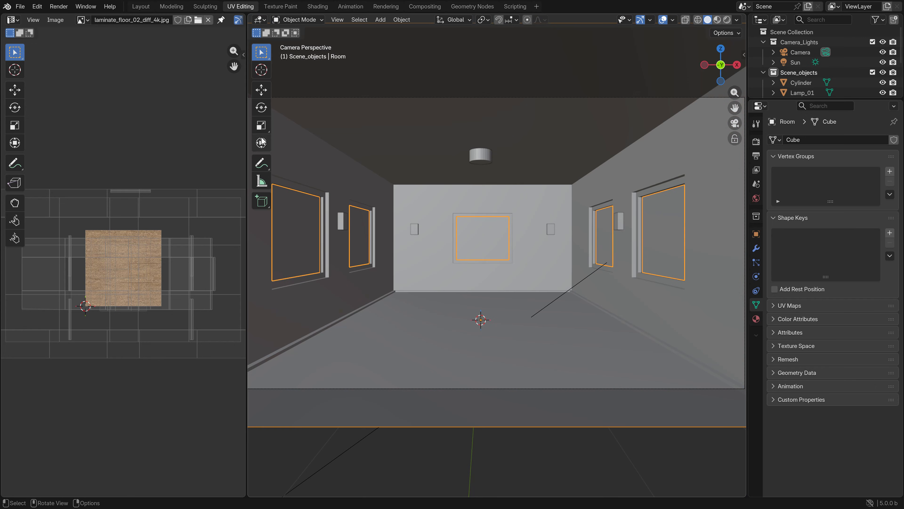
{"action": "left_click_drag", "start_coordinate": [247, 93], "coordinate": [213, 93]}
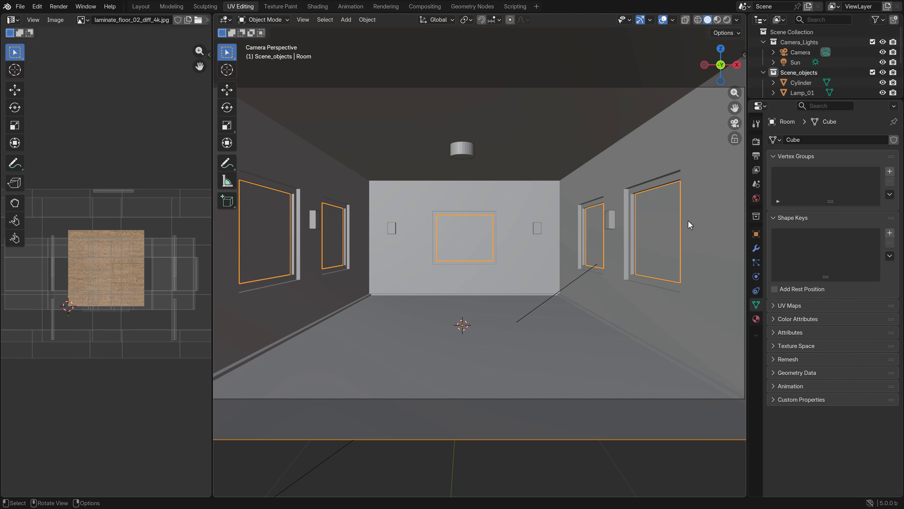
Set the final render's Max Samples to 1024 in the Cycles sampling settings
{"action": "left_click", "coordinate": [757, 141]}
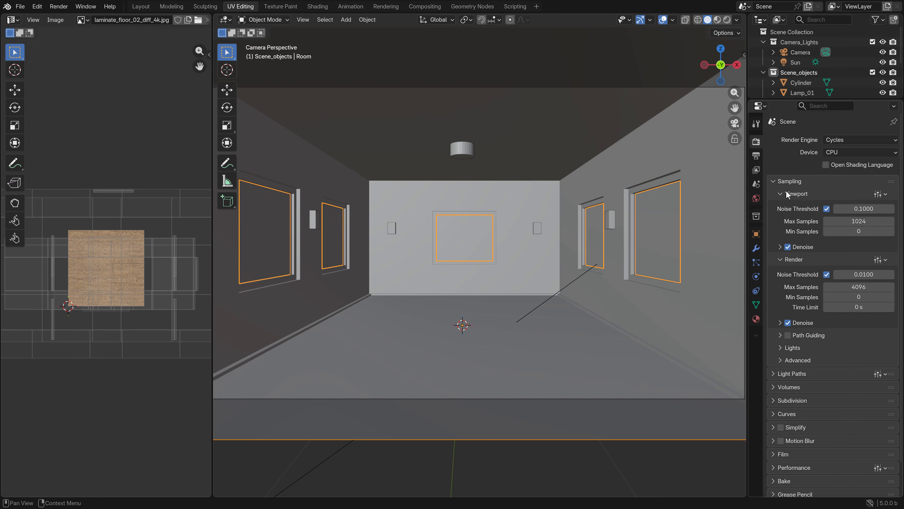
{"action": "left_click", "coordinate": [877, 286]}
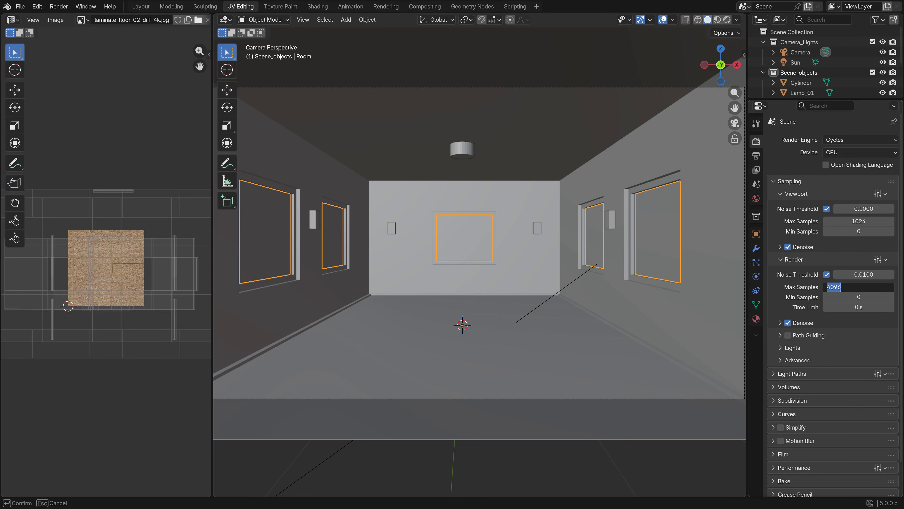
{"action": "type", "text": "1024"}
{"action": "key", "text": "Return"}
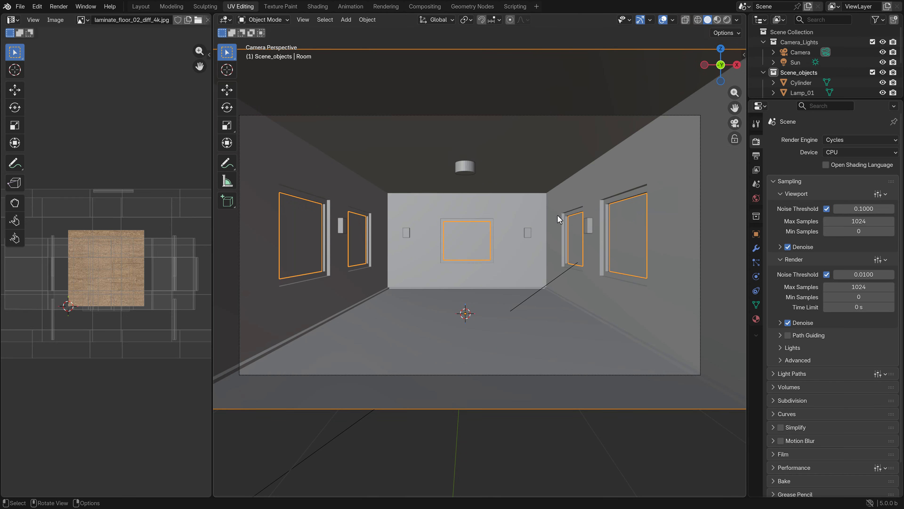
Start a test render on the CPU, cancel it, and switch the Cycles device to GPU Compute
{"action": "key", "text": "F12"}
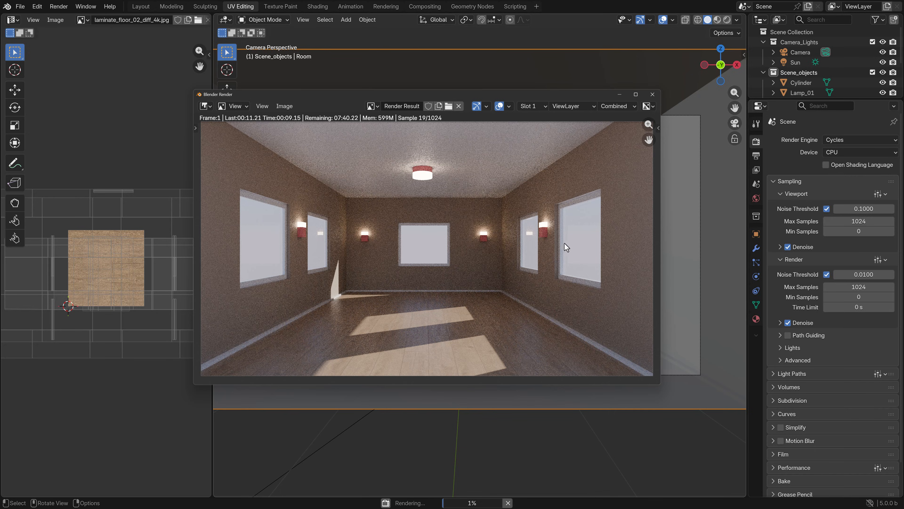
{"action": "key", "text": "Escape"}
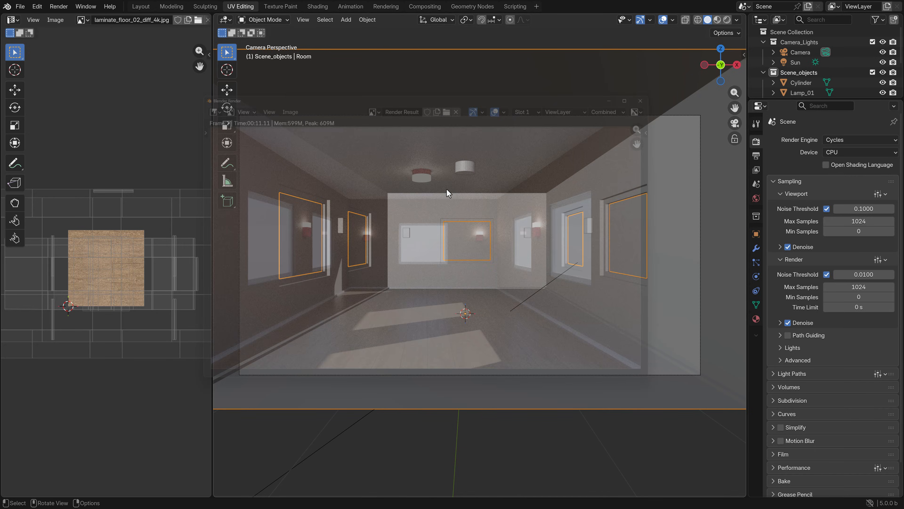
{"action": "left_click", "coordinate": [848, 153]}
{"action": "left_click", "coordinate": [858, 174]}
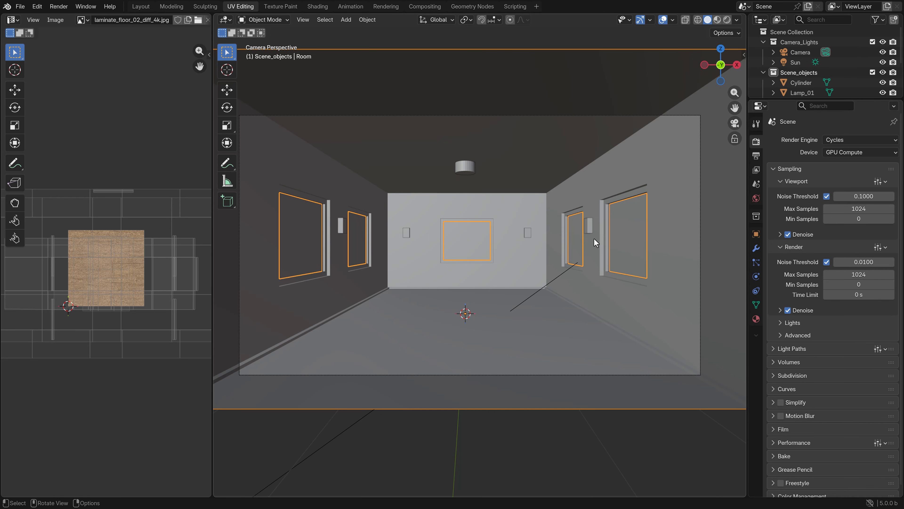
Render the camera view on the GPU, examine the finished image up close, and close the render window
{"action": "key", "text": "F12"}
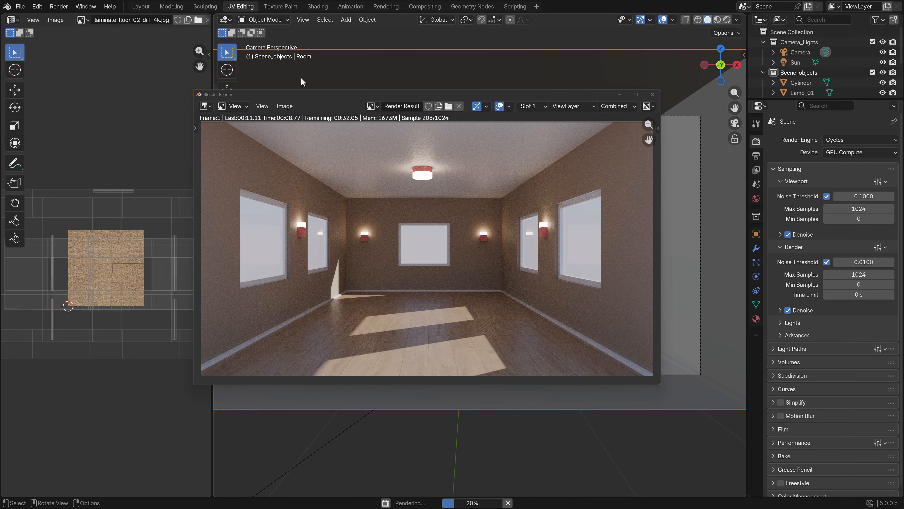
{"action": "middle_click_drag", "start_coordinate": [379, 243], "coordinate": [385, 237]}
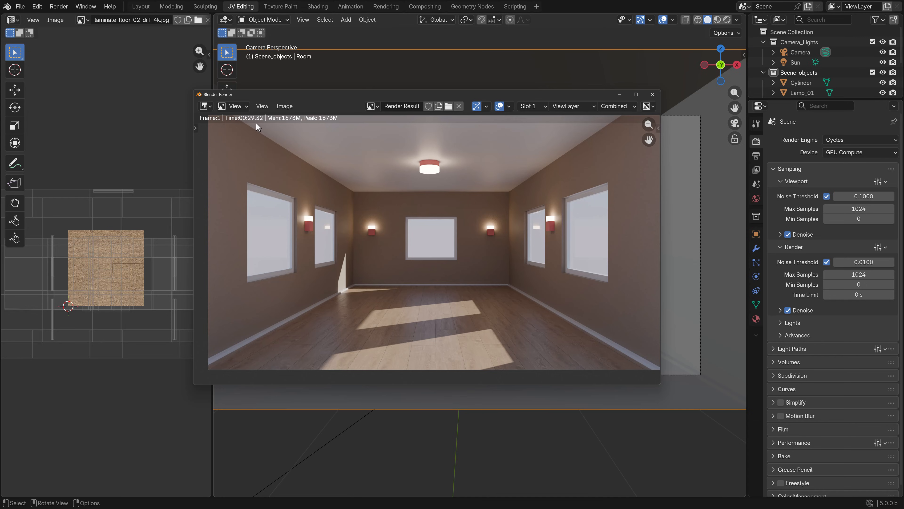
{"action": "scroll", "coordinate": [436, 268], "scroll_direction": "up", "scroll_amount": 2}
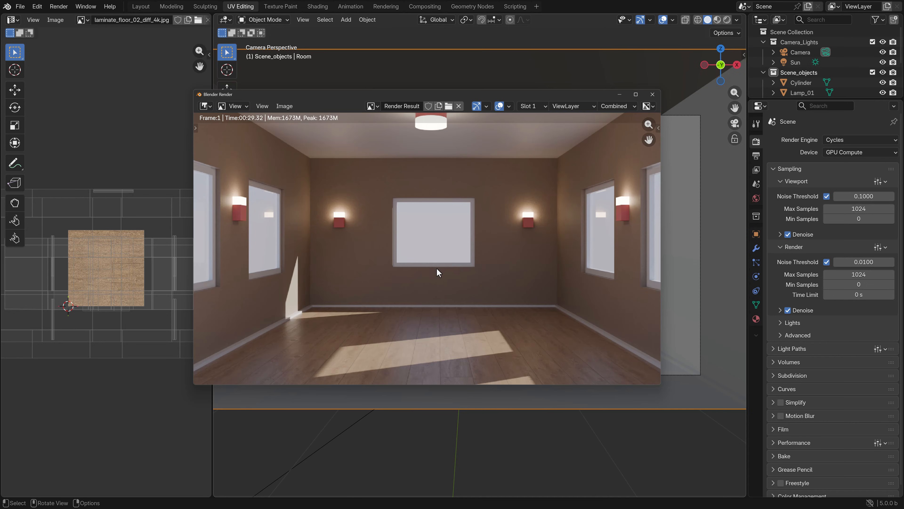
{"action": "scroll", "coordinate": [452, 259], "scroll_direction": "down", "scroll_amount": 2}
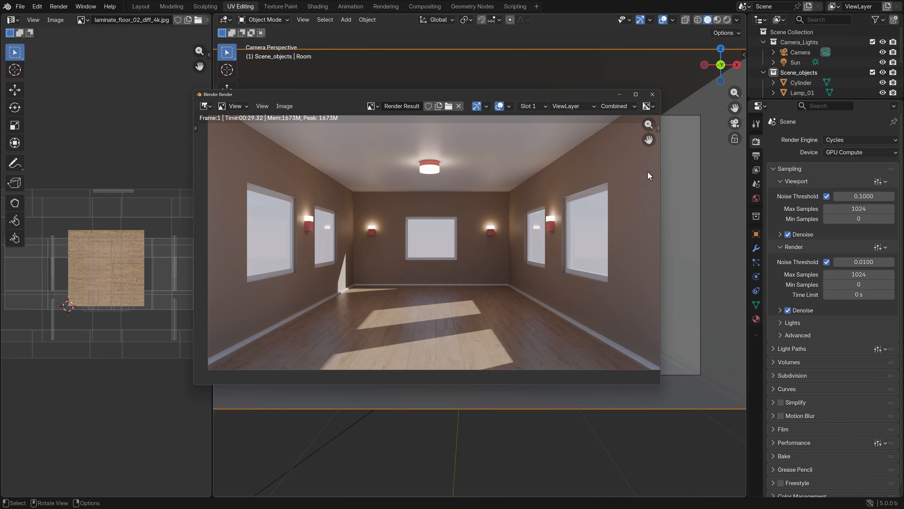
{"action": "key", "text": "Escape"}
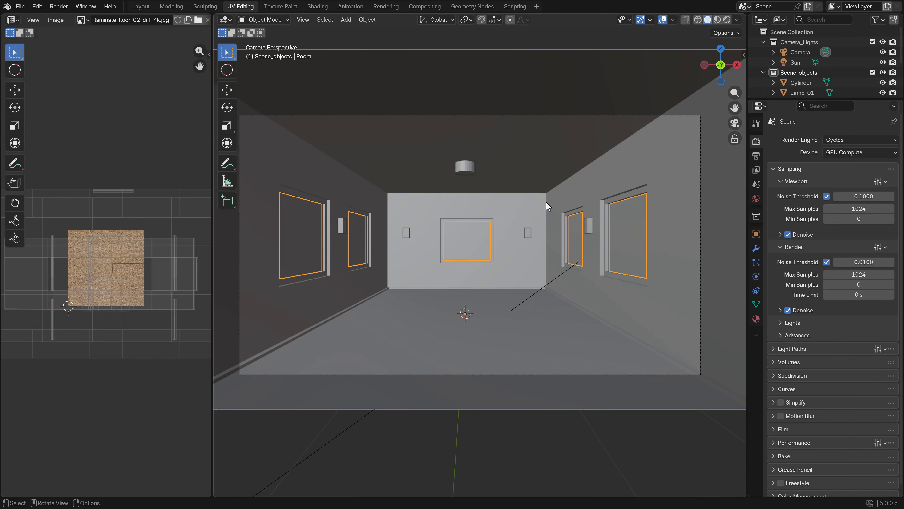
Set the final render's Noise Threshold to 0.03
{"action": "left_click", "coordinate": [855, 262]}
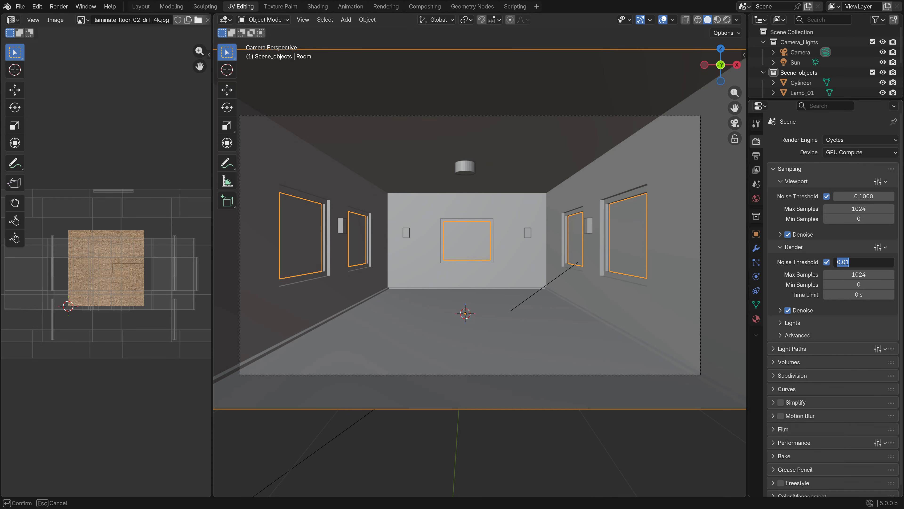
{"action": "type", "text": ".03"}
{"action": "key", "text": "Return"}
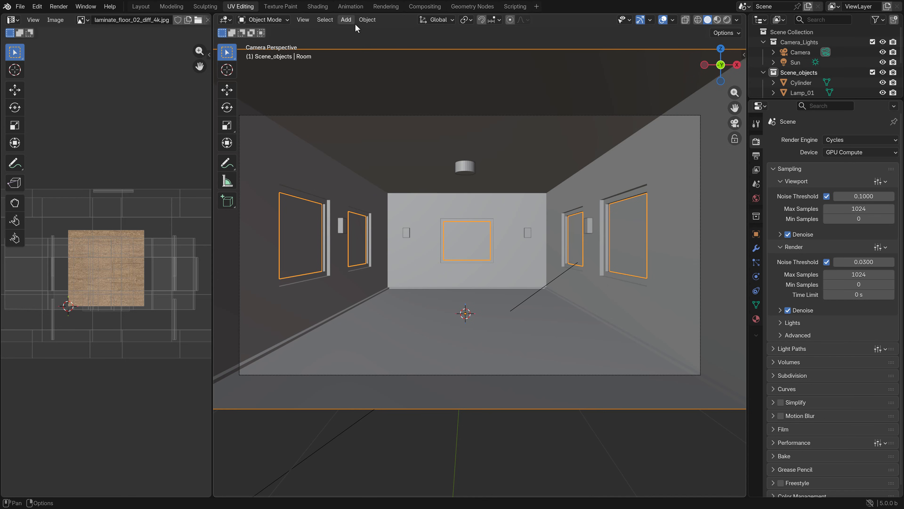
Examine the existing render result in the Rendering workspace, checking the floor, baseboards, windows and lamps up close
{"action": "left_click", "coordinate": [386, 6]}
{"action": "scroll", "coordinate": [403, 261], "scroll_direction": "up", "scroll_amount": 6}
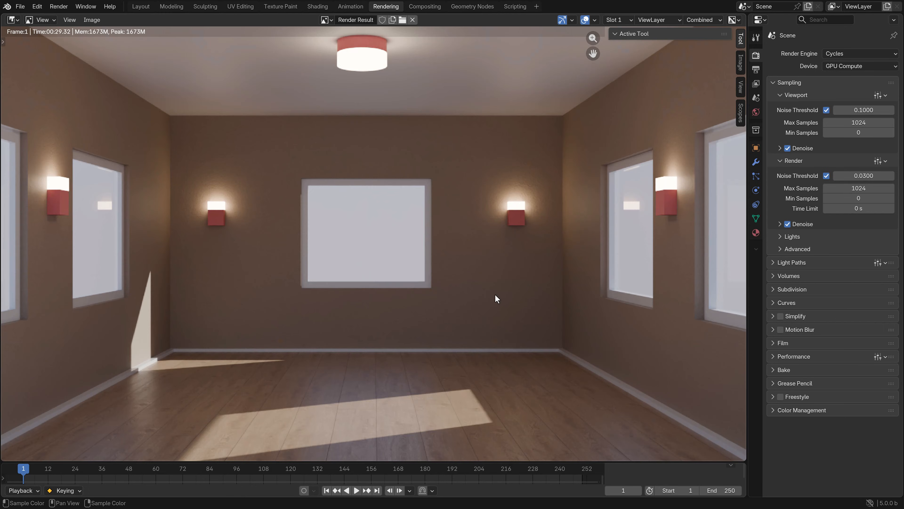
{"action": "middle_click_drag", "start_coordinate": [475, 237], "coordinate": [260, 101]}
{"action": "scroll", "coordinate": [598, 320], "scroll_direction": "up", "scroll_amount": 3}
{"action": "middle_click_drag", "start_coordinate": [609, 340], "coordinate": [611, 242]}
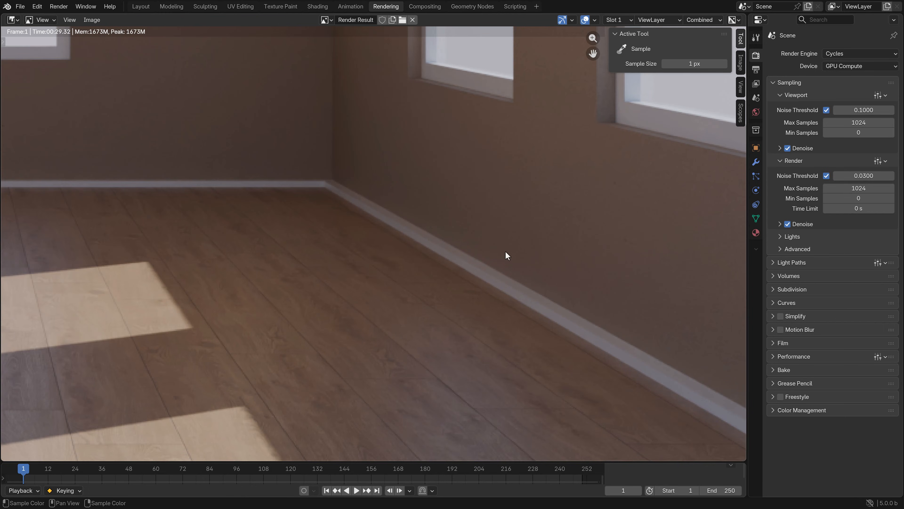
{"action": "scroll", "coordinate": [610, 172], "scroll_direction": "down", "scroll_amount": 1}
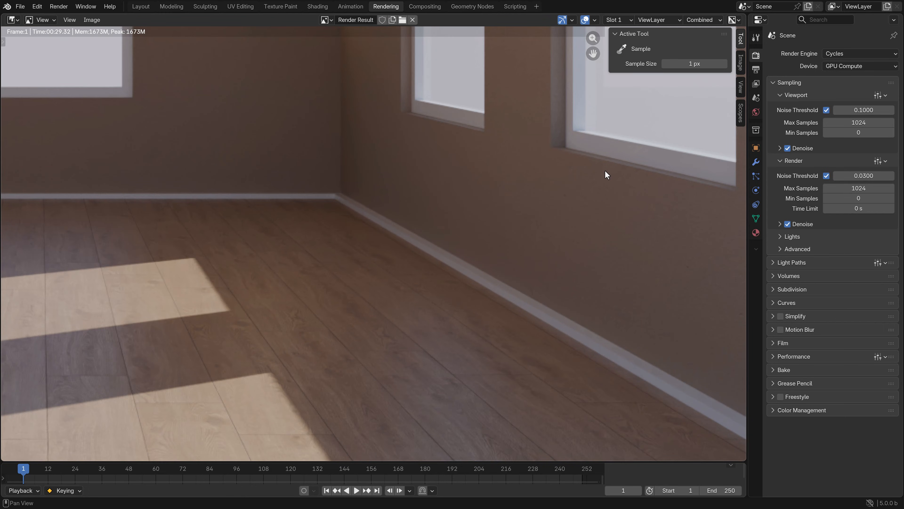
{"action": "middle_click_drag", "start_coordinate": [607, 175], "coordinate": [539, 211]}
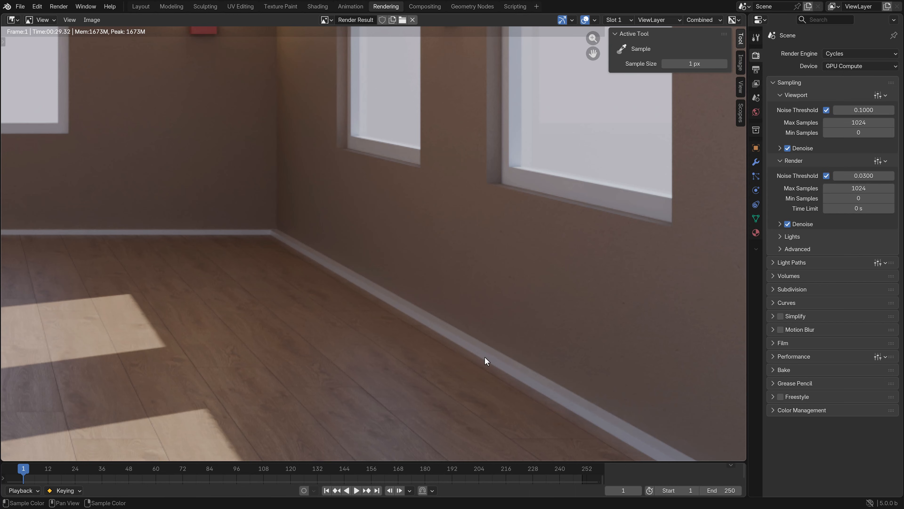
{"action": "scroll", "coordinate": [414, 359], "scroll_direction": "down", "scroll_amount": 3}
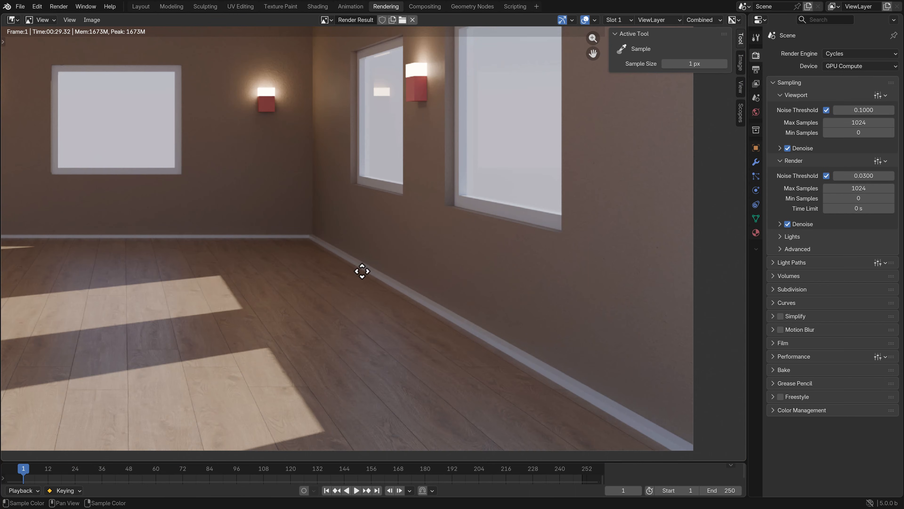
{"action": "scroll", "coordinate": [454, 302], "scroll_direction": "down", "scroll_amount": 2}
{"action": "scroll", "coordinate": [357, 286], "scroll_direction": "down", "scroll_amount": 1}
{"action": "middle_click_drag", "start_coordinate": [357, 286], "coordinate": [414, 323]}
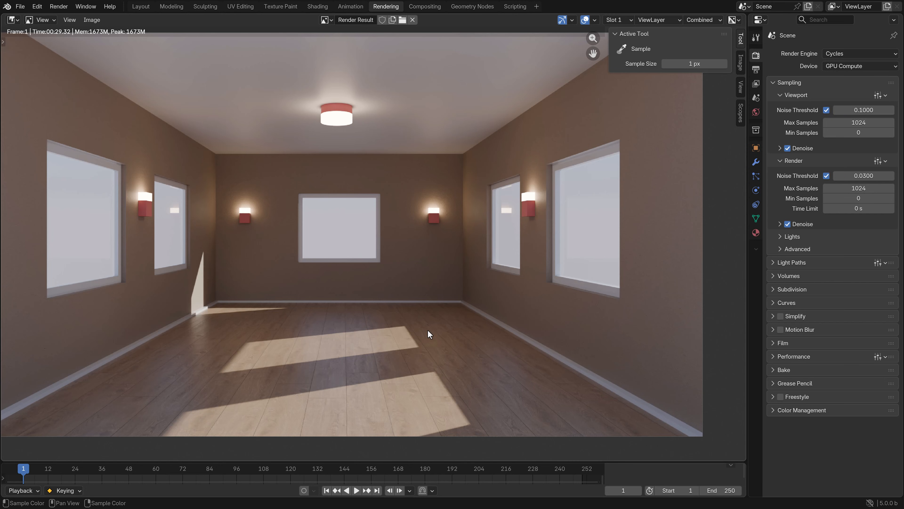
Switch to the Shading workspace and show the room through the camera in the 3D viewport
{"action": "left_click", "coordinate": [317, 7]}
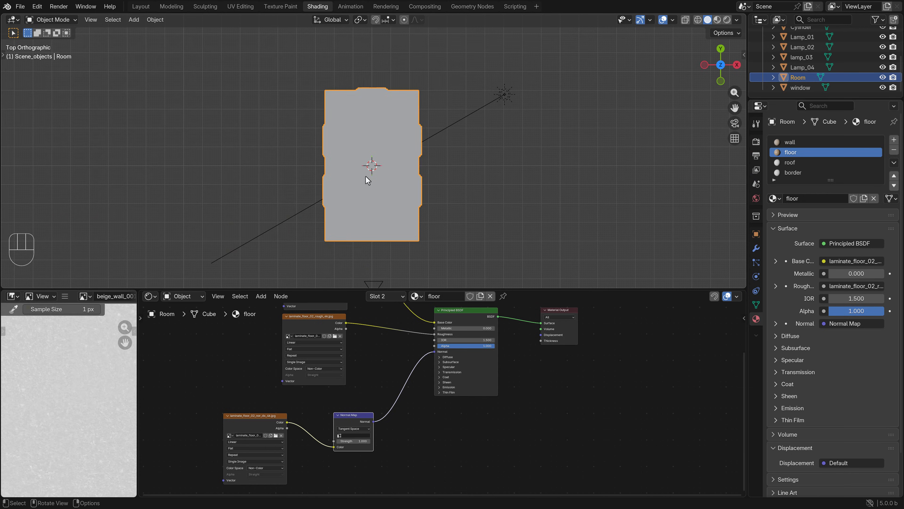
{"action": "key", "text": "KP_0"}
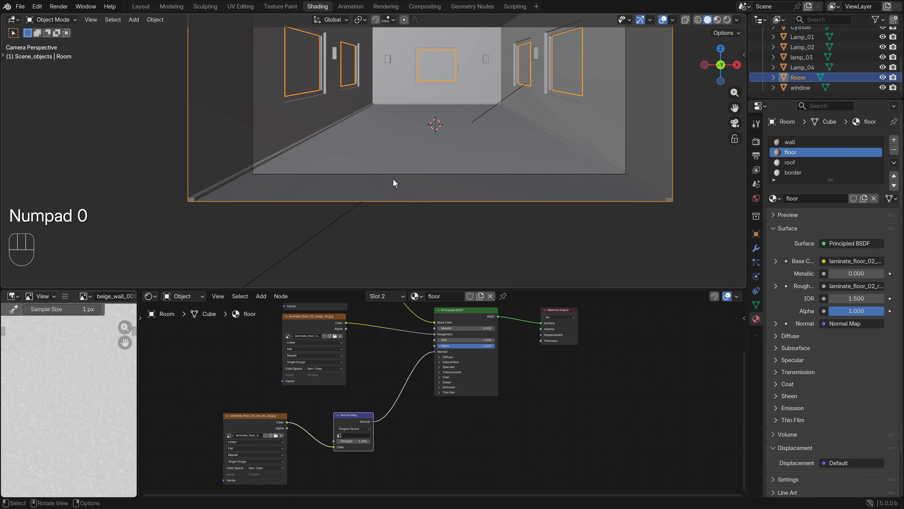
{"action": "middle_click_drag", "start_coordinate": [455, 102], "coordinate": [398, 210], "text": "shift"}
{"action": "key", "text": "z"}
{"action": "left_click", "coordinate": [459, 209]}
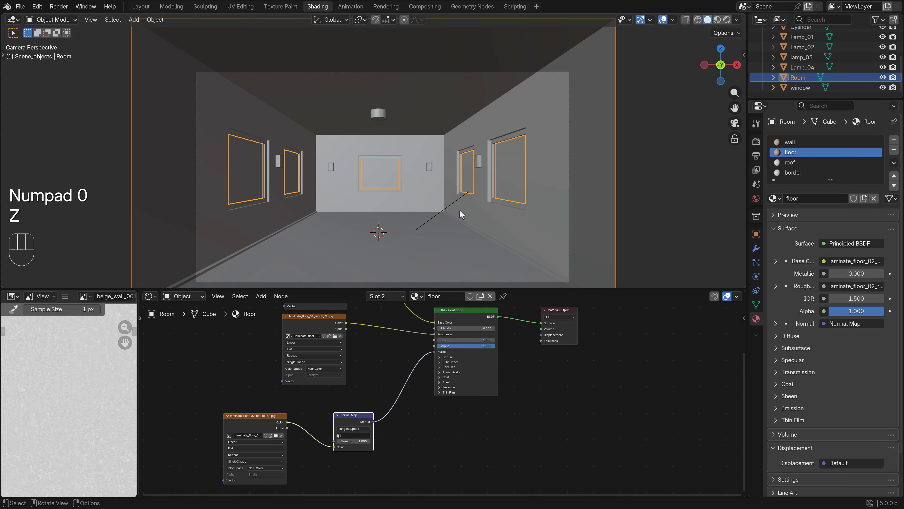
{"action": "left_click", "coordinate": [502, 215]}
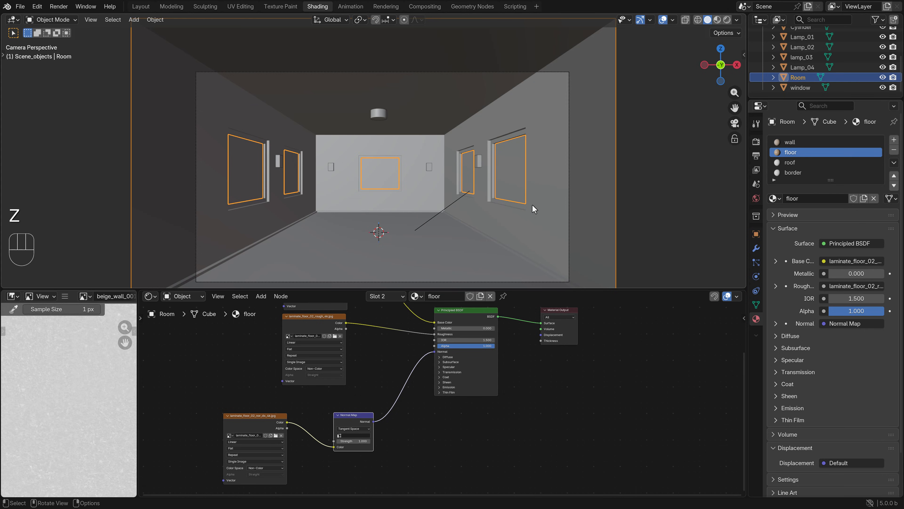
Add a Bevel modifier to the Room object
{"action": "left_click", "coordinate": [756, 248]}
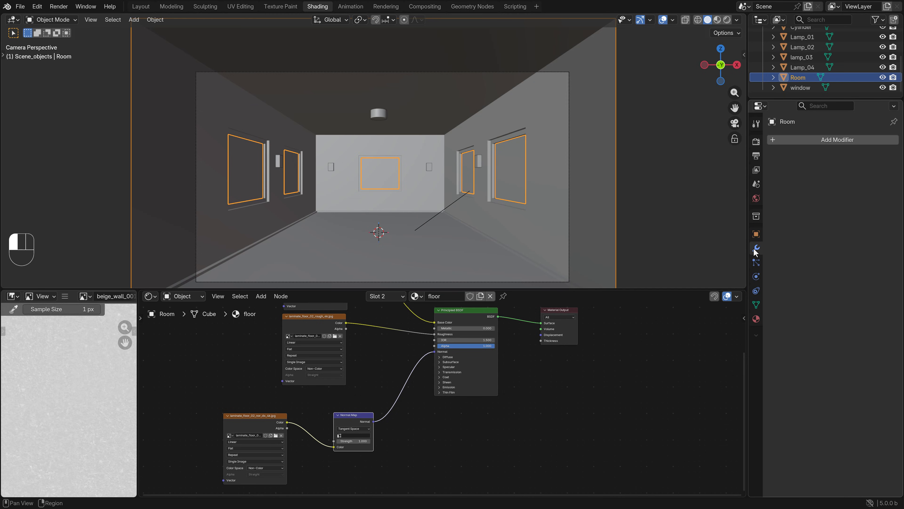
{"action": "left_click", "coordinate": [838, 140]}
{"action": "left_click", "coordinate": [837, 140]}
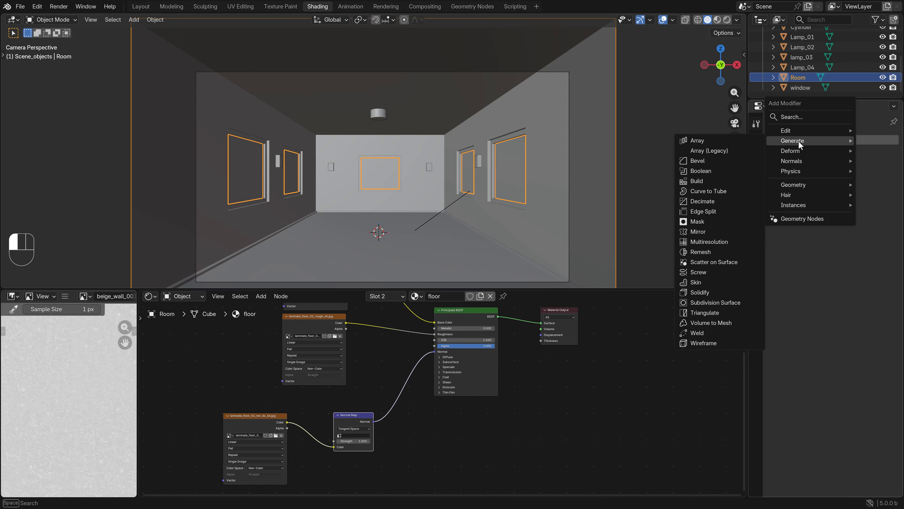
{"action": "left_click", "coordinate": [707, 164]}
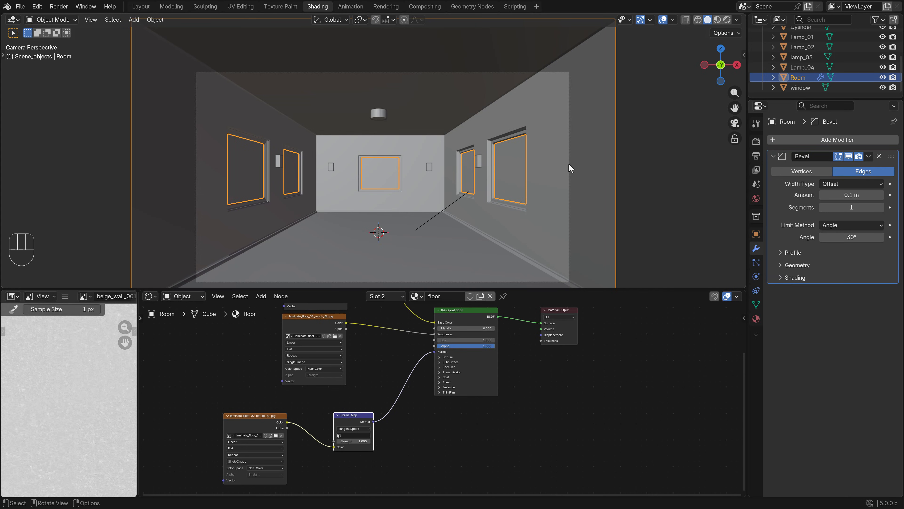
Set the Room's Bevel modifier to an amount of 0.05 m with 3 segments
{"action": "middle_click_drag", "start_coordinate": [569, 164], "coordinate": [460, 176], "text": "shift"}
{"action": "scroll", "coordinate": [490, 179], "scroll_direction": "up", "scroll_amount": 5}
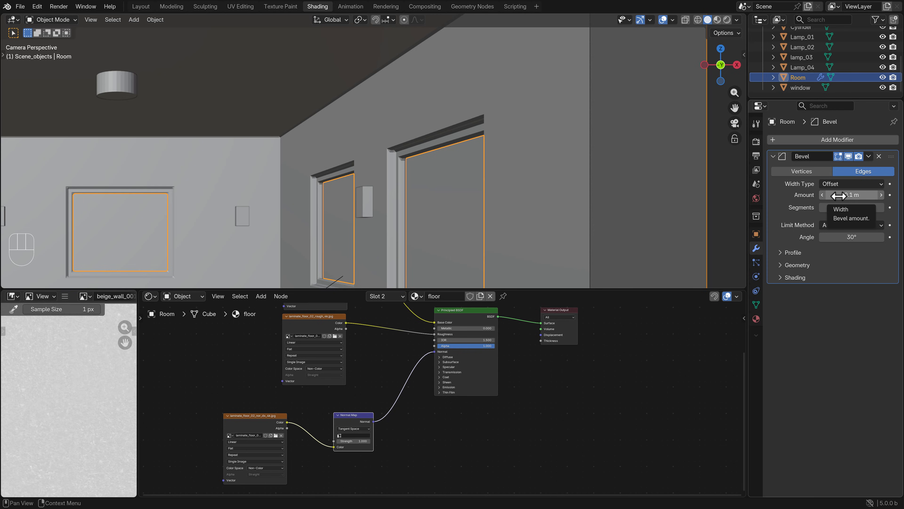
{"action": "left_click", "coordinate": [840, 196]}
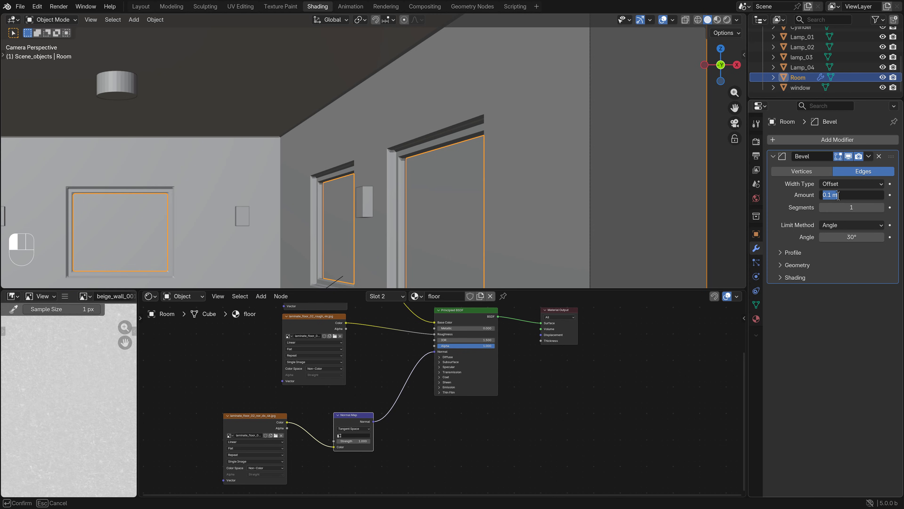
{"action": "type", "text": "0.05"}
{"action": "key", "text": "Return"}
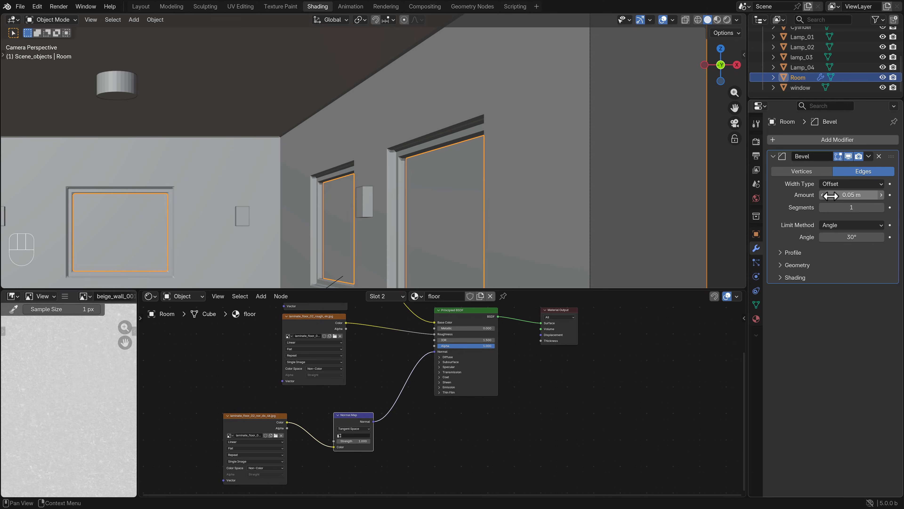
{"action": "left_click", "coordinate": [881, 207]}
{"action": "left_click", "coordinate": [881, 207]}
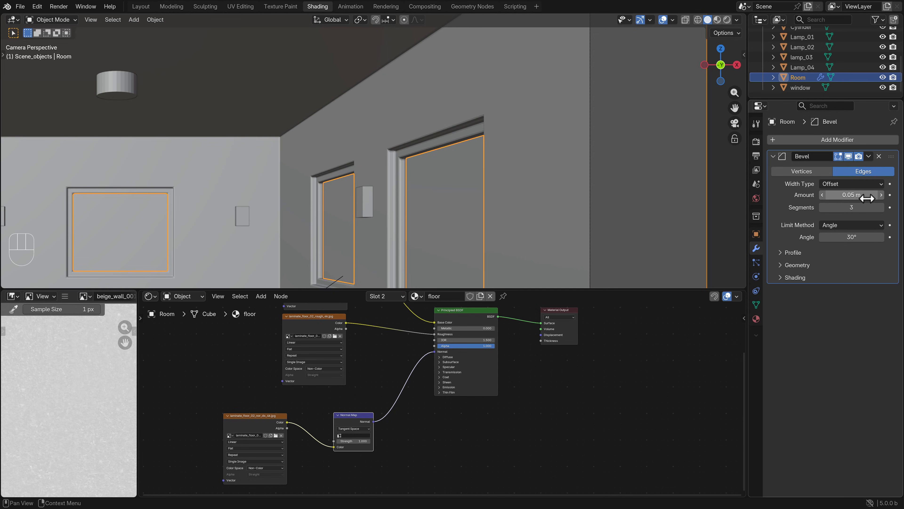
Reduce the Room's bevel amount to 0.005 m and check the bevelled edges around the windows
{"action": "left_click", "coordinate": [851, 195]}
{"action": "type", "text": ".00"}
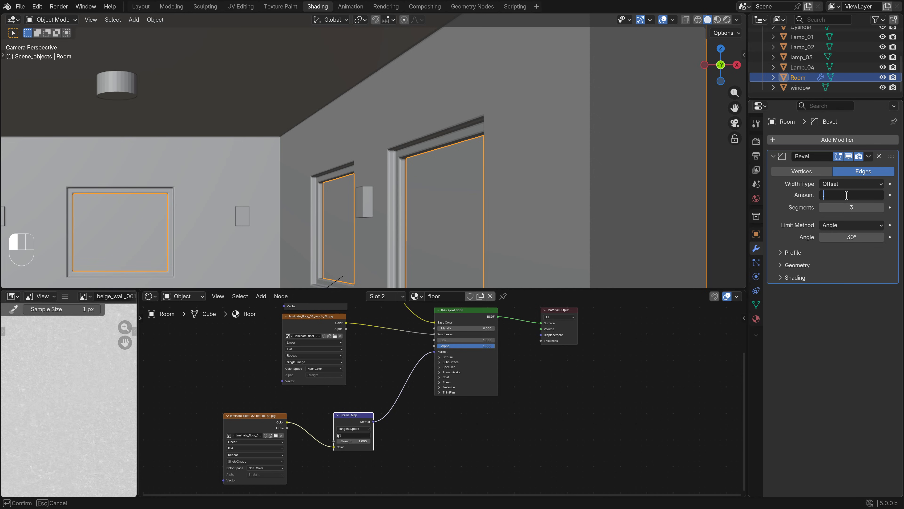
{"action": "key", "text": "Return"}
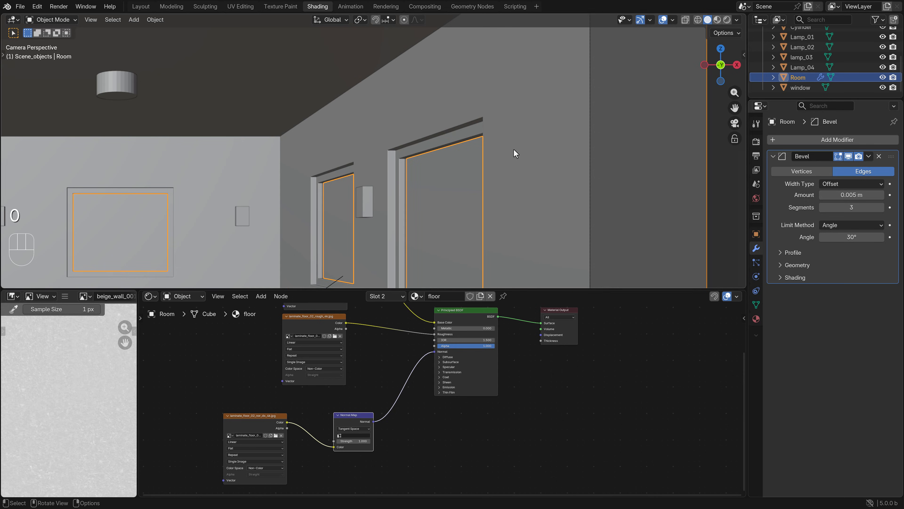
{"action": "scroll", "coordinate": [406, 139], "scroll_direction": "up", "scroll_amount": 5}
{"action": "scroll", "coordinate": [440, 175], "scroll_direction": "down", "scroll_amount": 5}
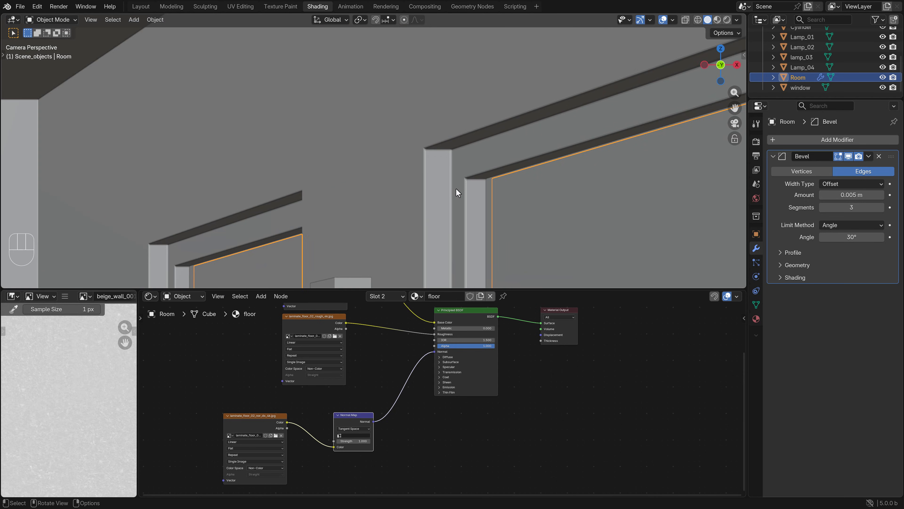
{"action": "middle_click_drag", "start_coordinate": [453, 190], "coordinate": [395, 34], "text": "shift"}
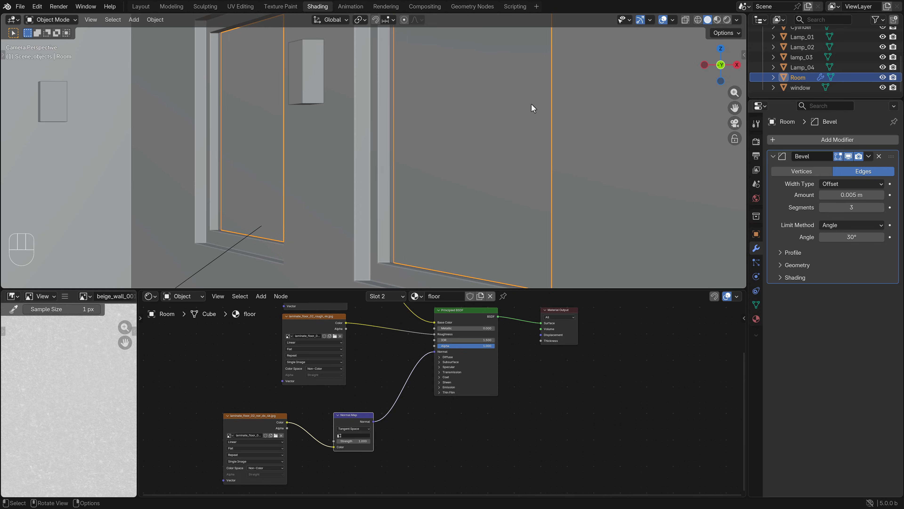
{"action": "scroll", "coordinate": [451, 178], "scroll_direction": "down", "scroll_amount": 3}
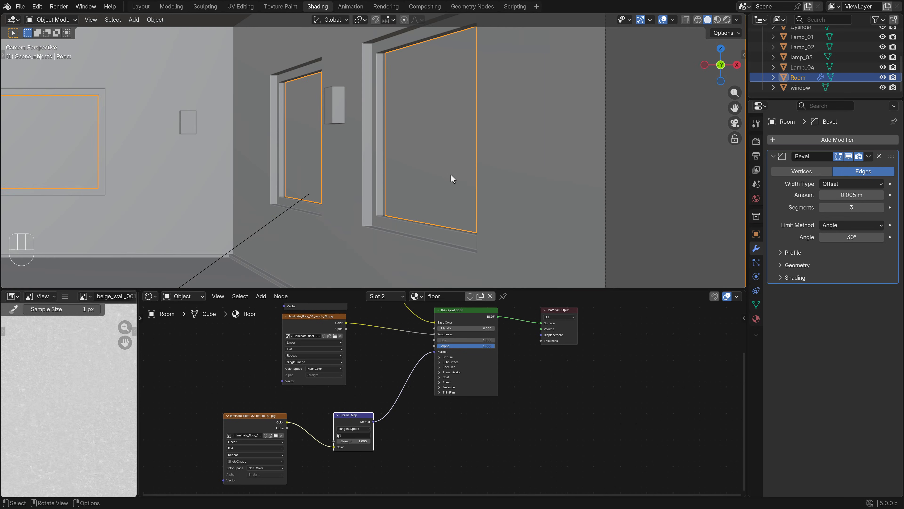
{"action": "middle_click_drag", "start_coordinate": [270, 164], "coordinate": [383, 164], "text": "shift"}
Try smooth shading on the Room object, inspect the walls, and return the object to flat shading
{"action": "left_click", "coordinate": [155, 19]}
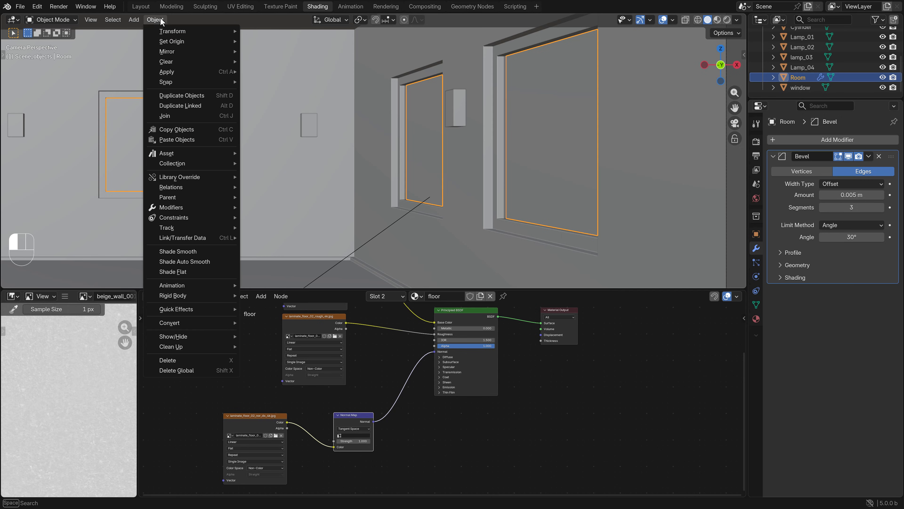
{"action": "left_click", "coordinate": [198, 251]}
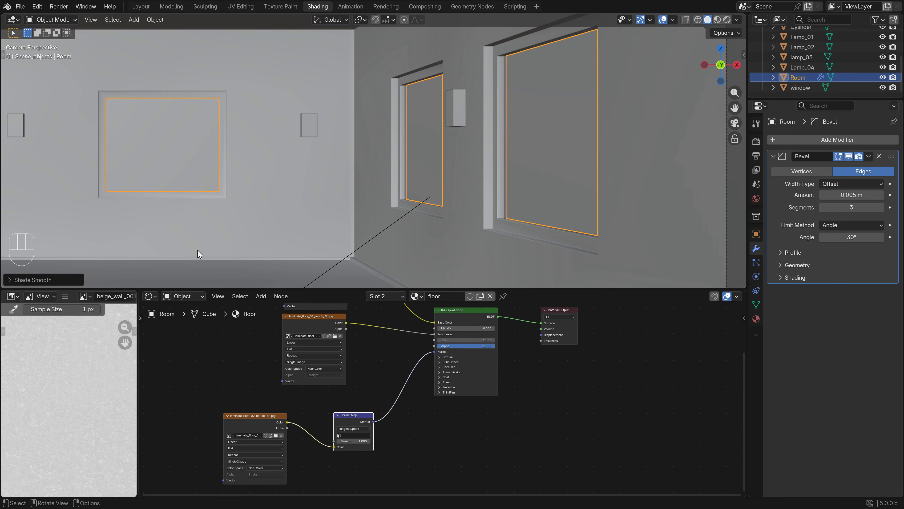
{"action": "scroll", "coordinate": [303, 228], "scroll_direction": "down", "scroll_amount": 4}
{"action": "middle_click_drag", "start_coordinate": [317, 222], "coordinate": [449, 191], "text": "shift"}
{"action": "left_click", "coordinate": [155, 20]}
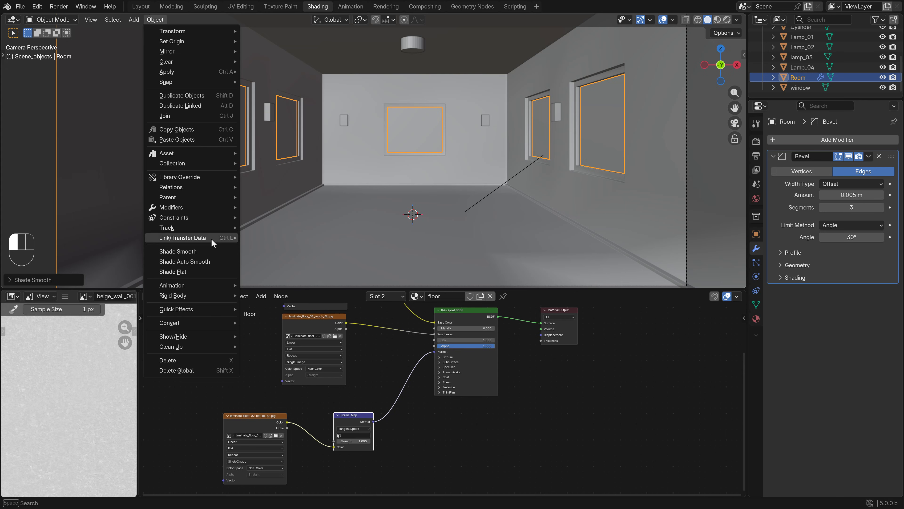
{"action": "left_click", "coordinate": [173, 272]}
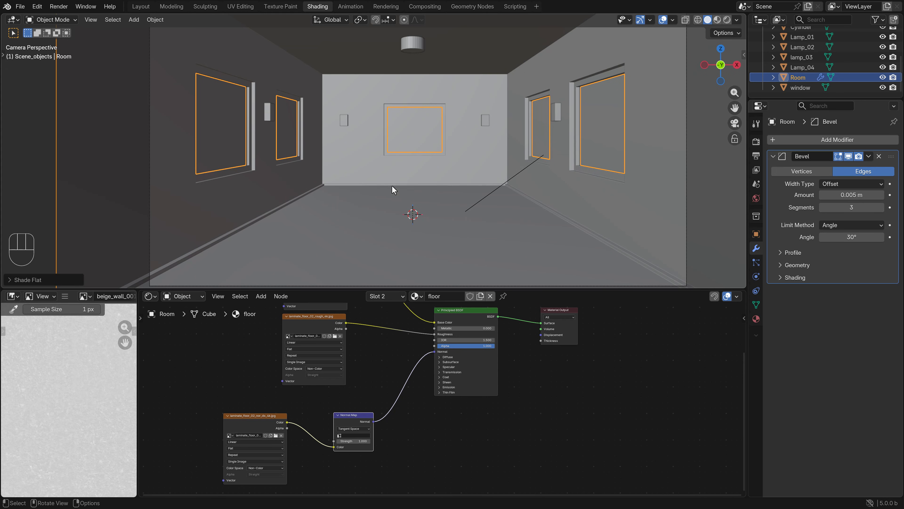
Render the bevelled room from the camera and examine the baseboards, window frames, wall lamps and floor up close
{"action": "key", "text": "F12"}
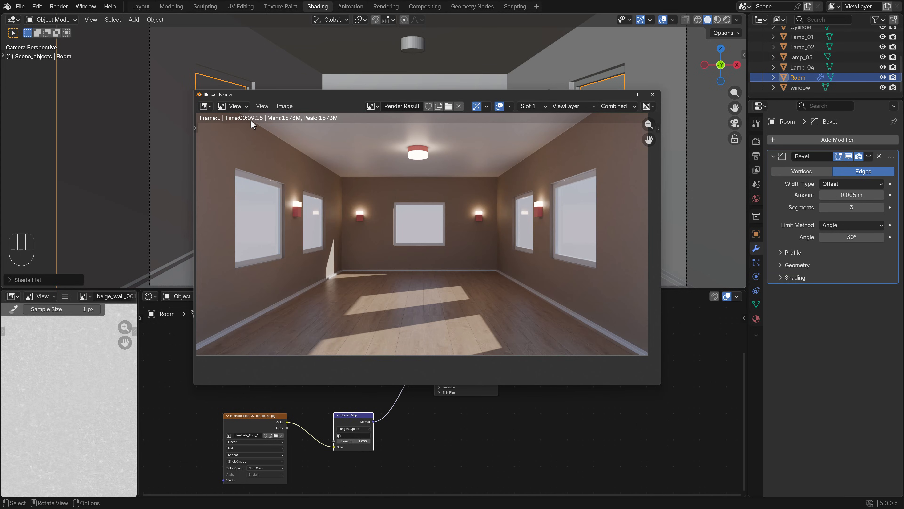
{"action": "scroll", "coordinate": [499, 218], "scroll_direction": "up", "scroll_amount": 5}
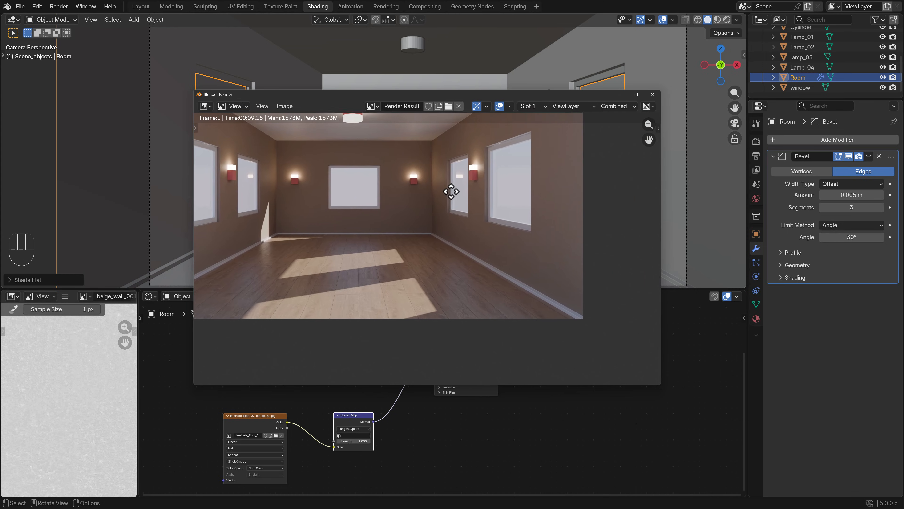
{"action": "scroll", "coordinate": [485, 246], "scroll_direction": "up", "scroll_amount": 2}
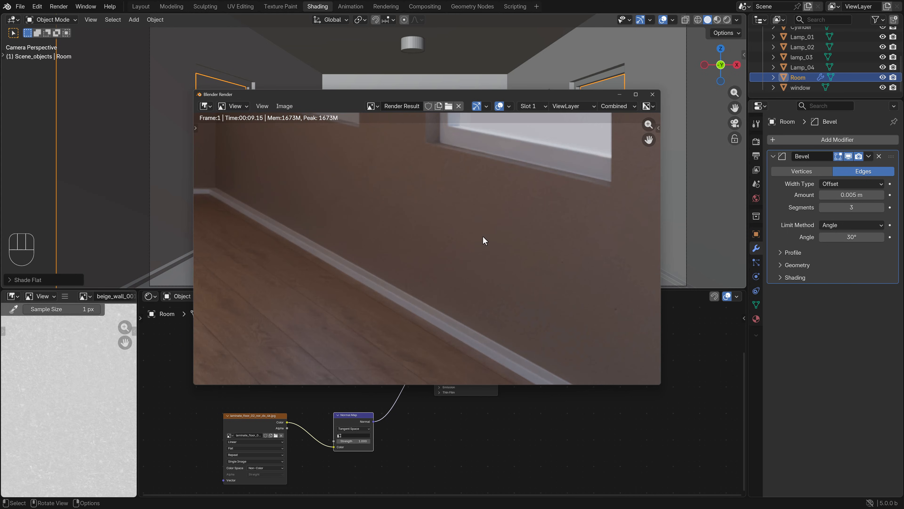
{"action": "middle_click_drag", "start_coordinate": [499, 174], "coordinate": [479, 211]}
{"action": "middle_click_drag", "start_coordinate": [427, 338], "coordinate": [408, 276]}
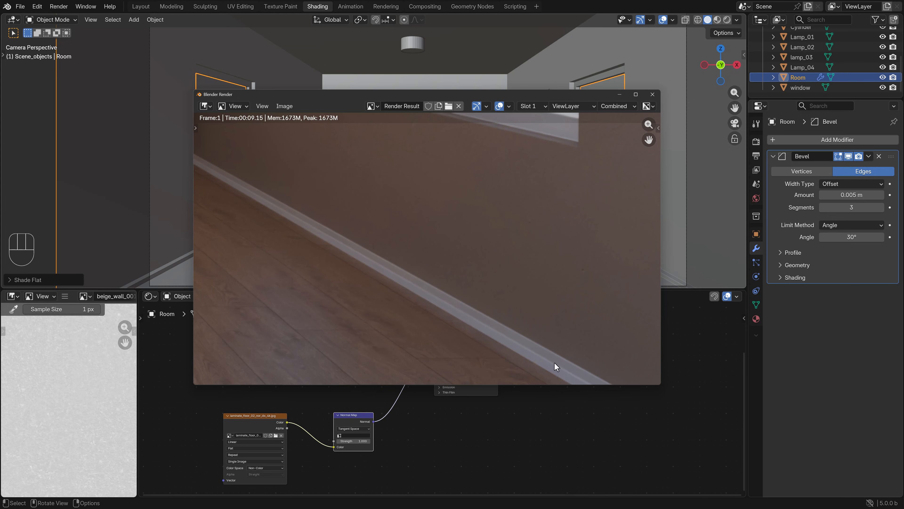
{"action": "key", "text": "Home"}
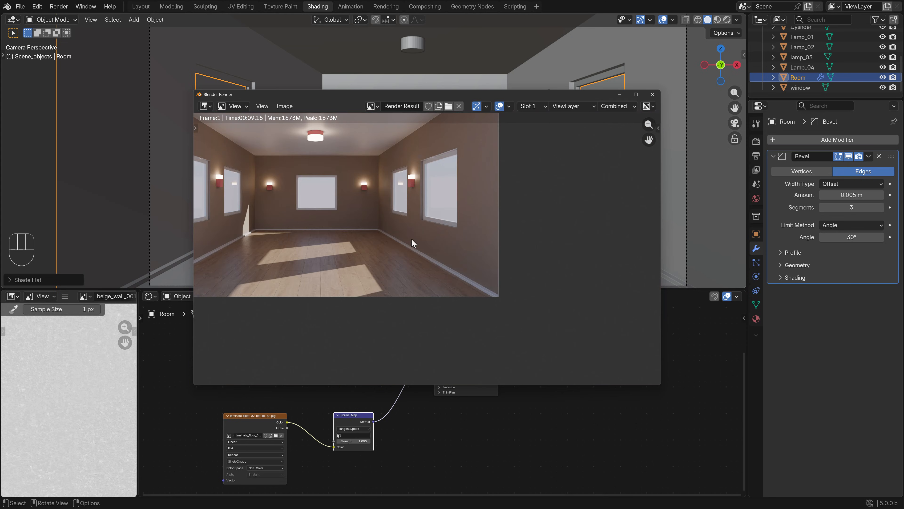
{"action": "scroll", "coordinate": [460, 181], "scroll_direction": "up", "scroll_amount": 5}
{"action": "middle_click_drag", "start_coordinate": [457, 206], "coordinate": [436, 287]}
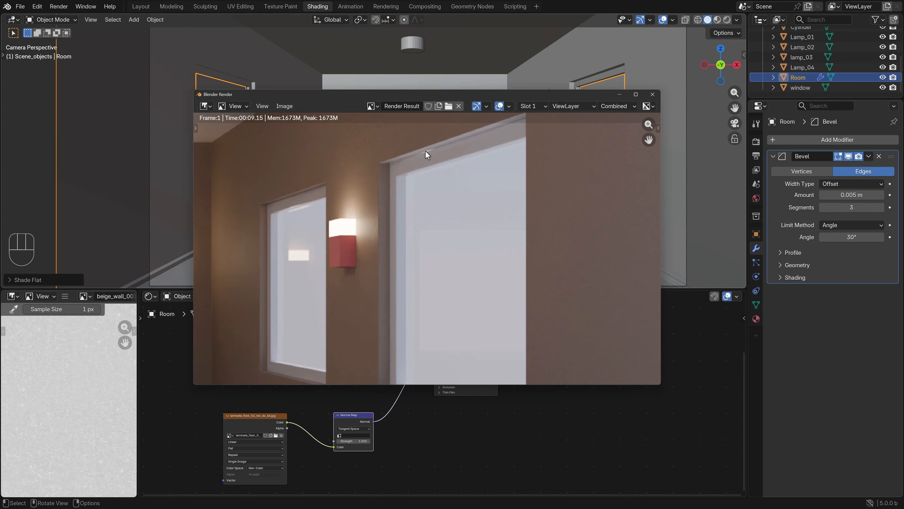
{"action": "scroll", "coordinate": [397, 196], "scroll_direction": "down", "scroll_amount": 4}
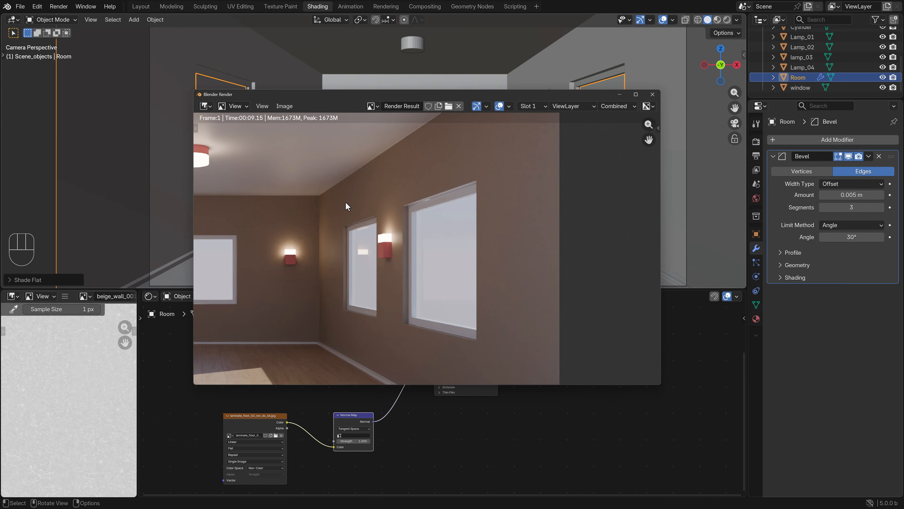
{"action": "middle_click_drag", "start_coordinate": [311, 264], "coordinate": [493, 265]}
{"action": "middle_click_drag", "start_coordinate": [298, 245], "coordinate": [516, 243]}
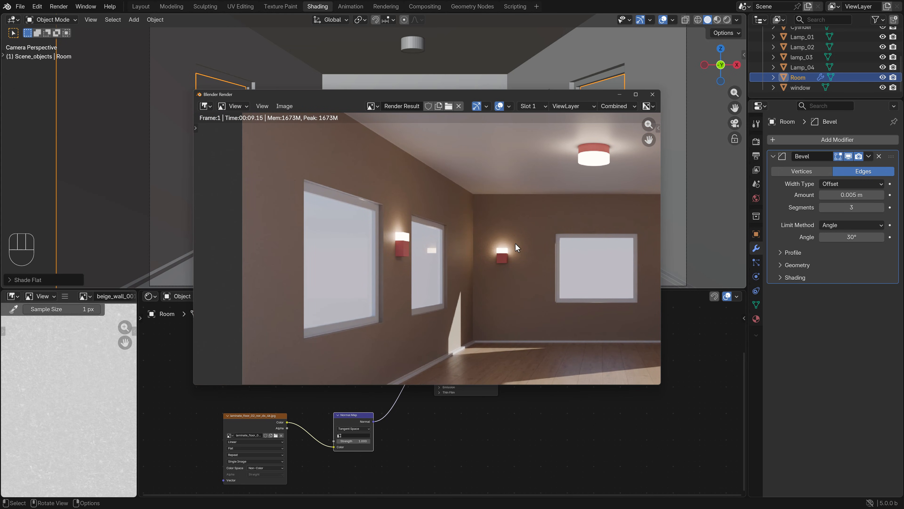
{"action": "middle_click_drag", "start_coordinate": [471, 319], "coordinate": [374, 231]}
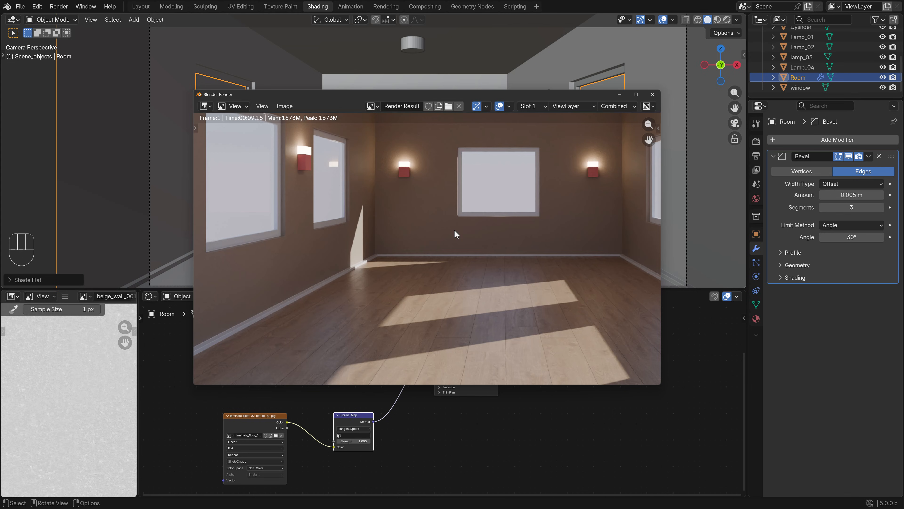
Close the render, switch to a front wireframe view, and add a UV sphere scaled down to well below its default size
{"action": "scroll", "coordinate": [456, 233], "scroll_direction": "down", "scroll_amount": 3}
{"action": "left_click", "coordinate": [652, 95]}
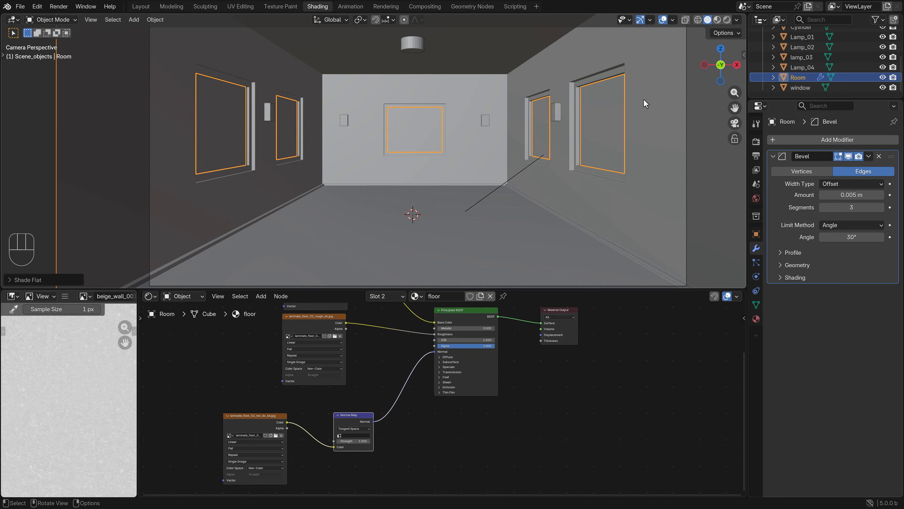
{"action": "key", "text": "KP_1"}
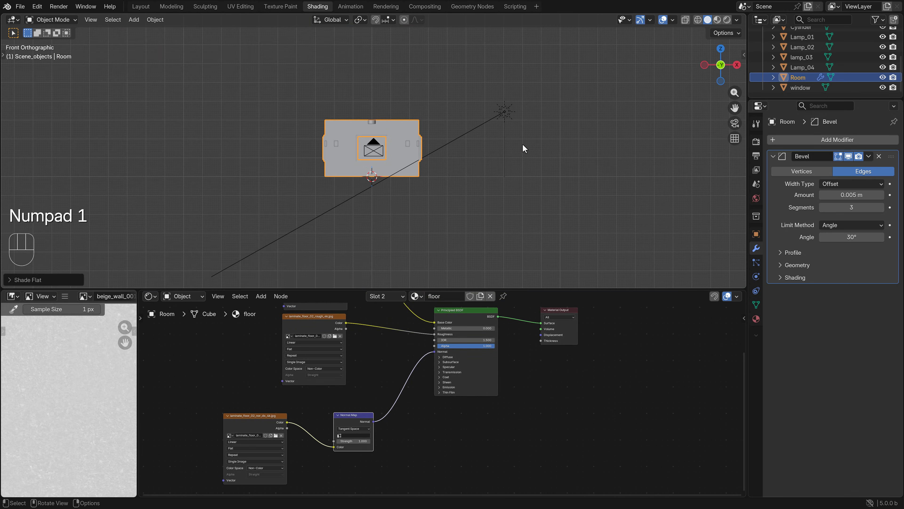
{"action": "key", "text": "z"}
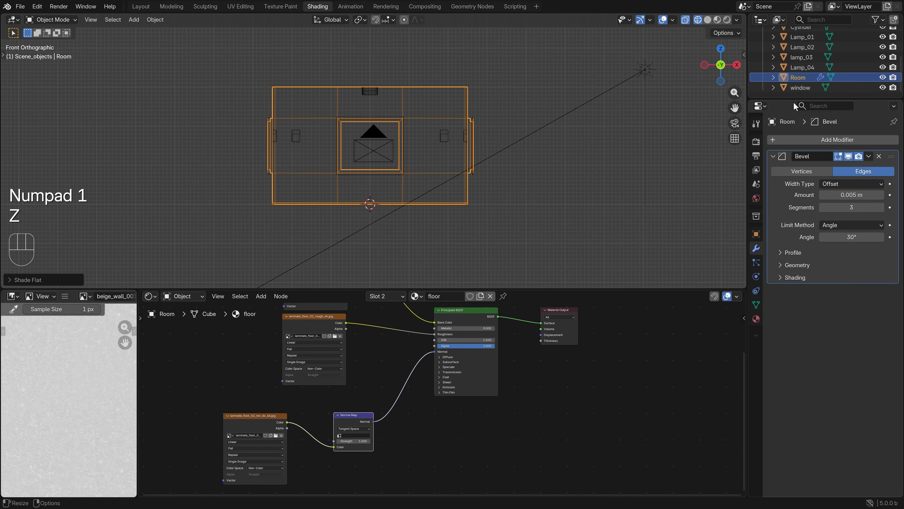
{"action": "left_click", "coordinate": [133, 19]}
{"action": "mouse_move", "coordinate": [149, 32]}
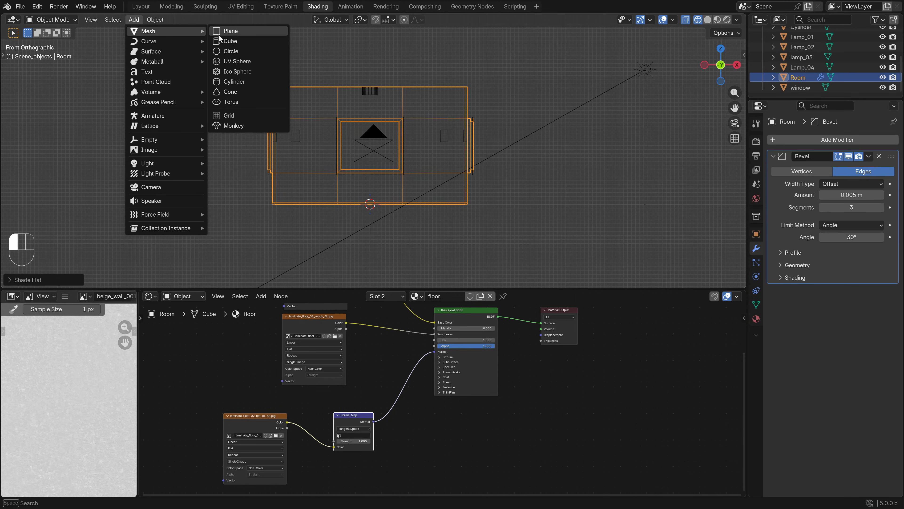
{"action": "left_click", "coordinate": [245, 62]}
{"action": "scroll", "coordinate": [441, 212], "scroll_direction": "up", "scroll_amount": 2}
{"action": "key", "text": "s"}
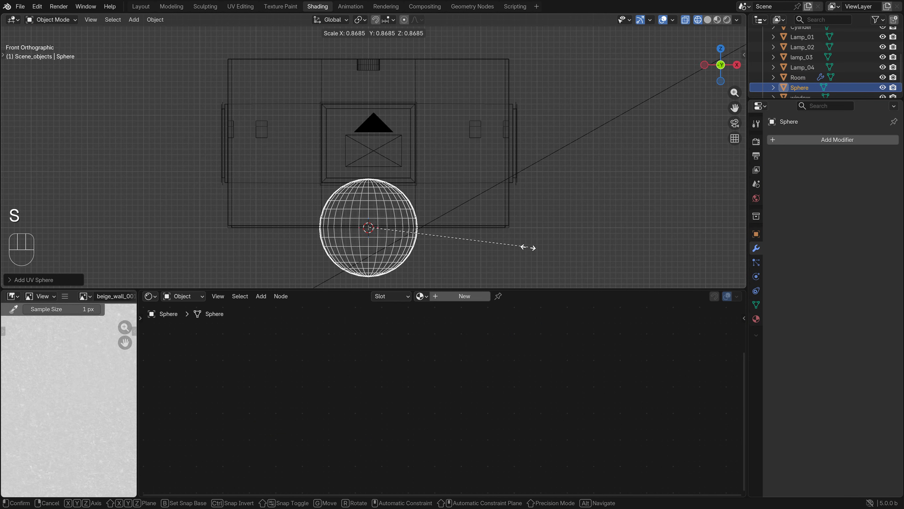
{"action": "key", "text": "ctrl"}
{"action": "left_click", "coordinate": [478, 249]}
Move the sphere so it rests on the floor to the left of the room's centre, adjusting it along X
{"action": "key", "text": "g"}
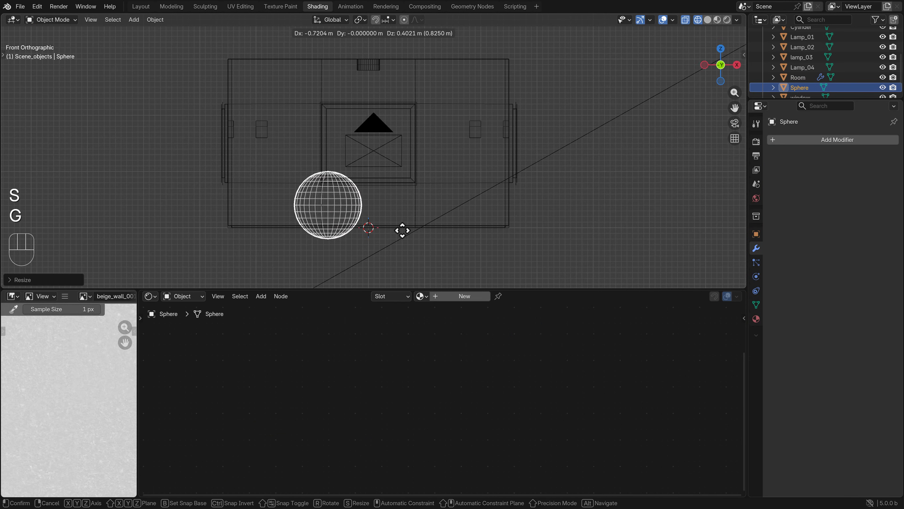
{"action": "key", "text": "ctrl"}
{"action": "left_click", "coordinate": [380, 239]}
{"action": "scroll", "coordinate": [442, 191], "scroll_direction": "left", "scroll_amount": 3, "text": "shift"}
{"action": "key", "text": "g"}
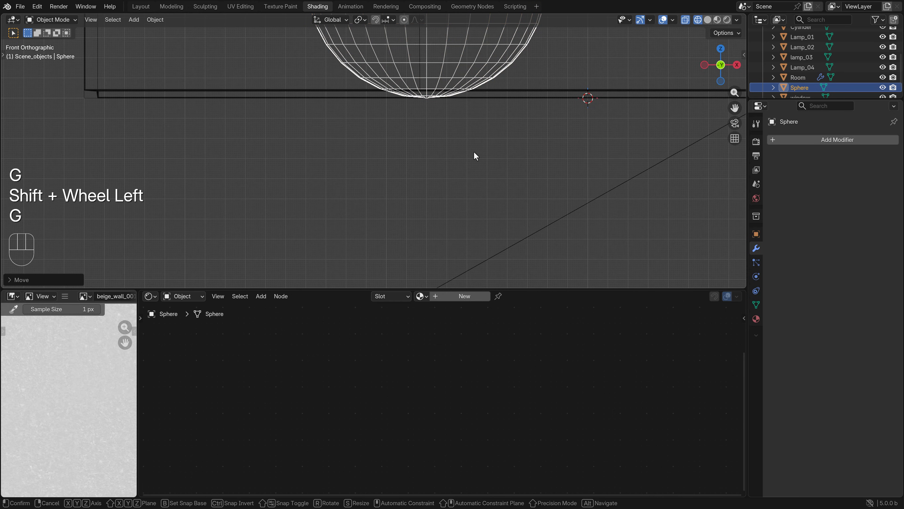
{"action": "key", "text": "x"}
{"action": "left_click", "coordinate": [466, 155]}
Give the sphere a new material with red base color #E70006FF and roughness 0
{"action": "left_click", "coordinate": [757, 319]}
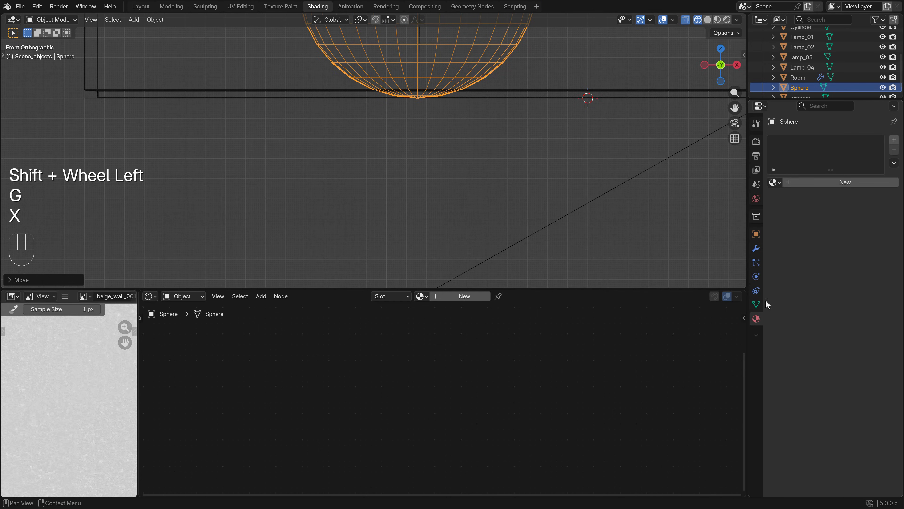
{"action": "left_click", "coordinate": [832, 182]}
{"action": "left_click", "coordinate": [848, 246]}
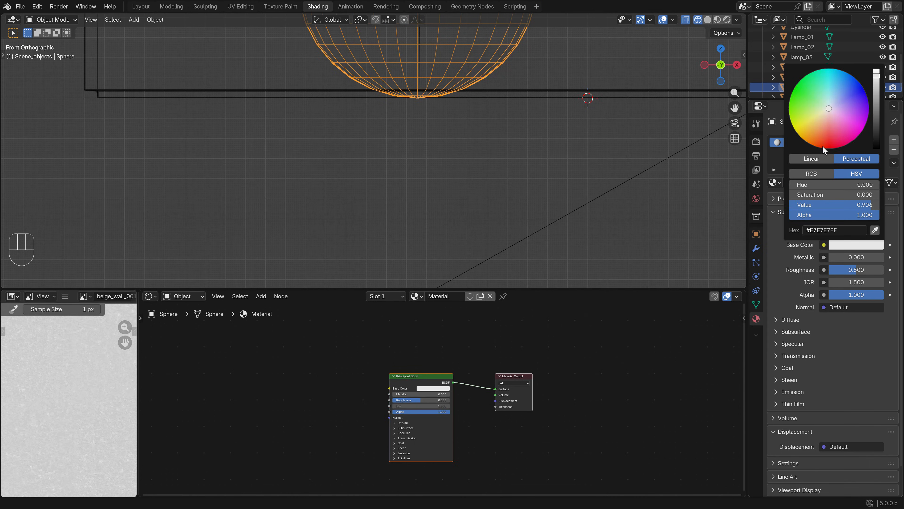
{"action": "left_click", "coordinate": [825, 150]}
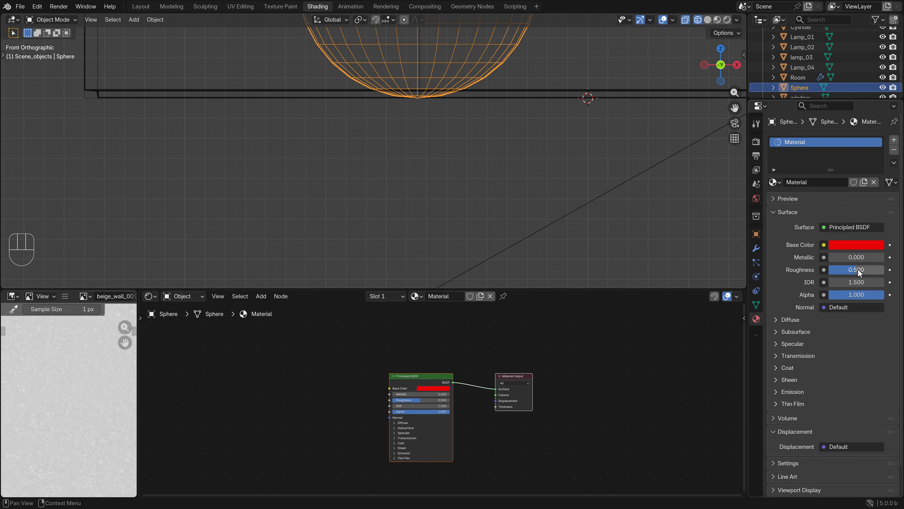
{"action": "left_click_drag", "start_coordinate": [856, 270], "coordinate": [780, 256]}
Duplicate the red sphere and move the copy along X to the right side of the room's centre
{"action": "scroll", "coordinate": [465, 87], "scroll_direction": "down", "scroll_amount": 8}
{"action": "middle_click_drag", "start_coordinate": [466, 87], "coordinate": [428, 125], "text": "shift"}
{"action": "scroll", "coordinate": [439, 127], "scroll_direction": "up", "scroll_amount": 3}
{"action": "key", "text": "shift+d"}
{"action": "key", "text": "g"}
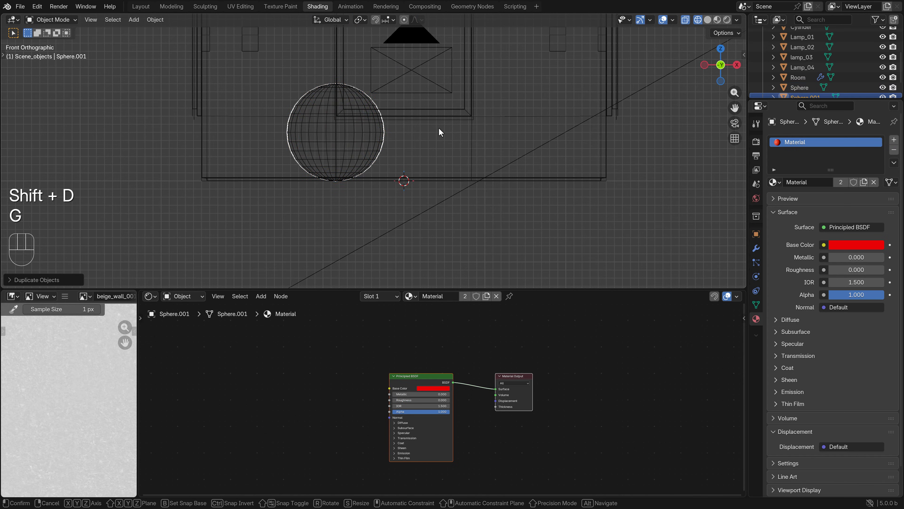
{"action": "key", "text": "x"}
{"action": "left_click", "coordinate": [568, 131]}
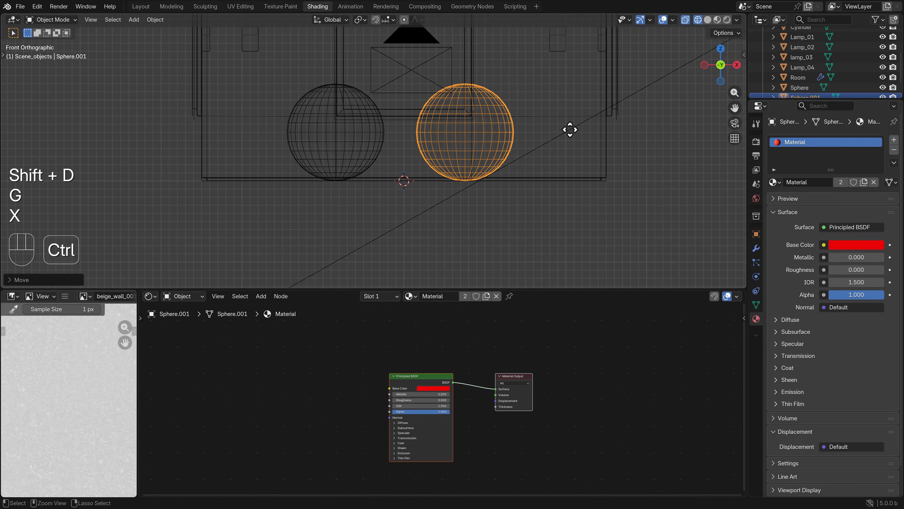
{"action": "left_click", "coordinate": [856, 245]}
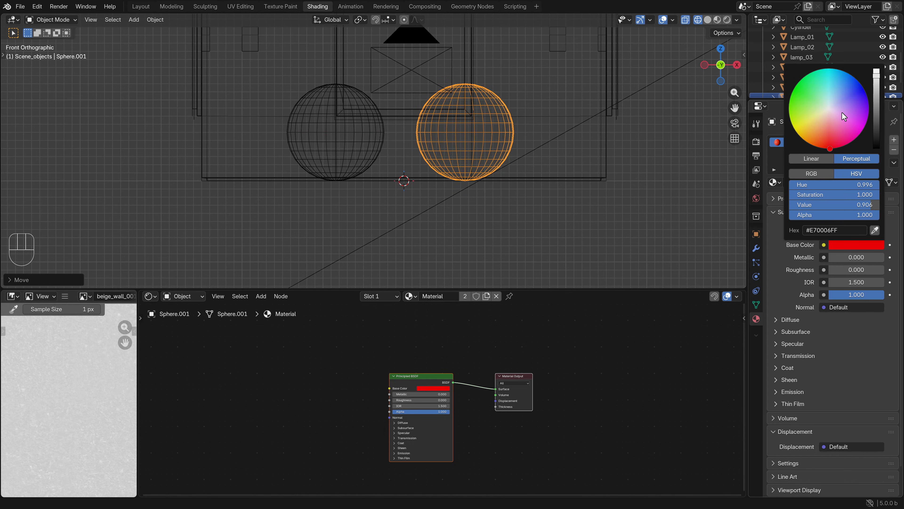
{"action": "left_click_drag", "start_coordinate": [842, 114], "coordinate": [793, 89]}
{"action": "key", "text": "ctrl+z"}
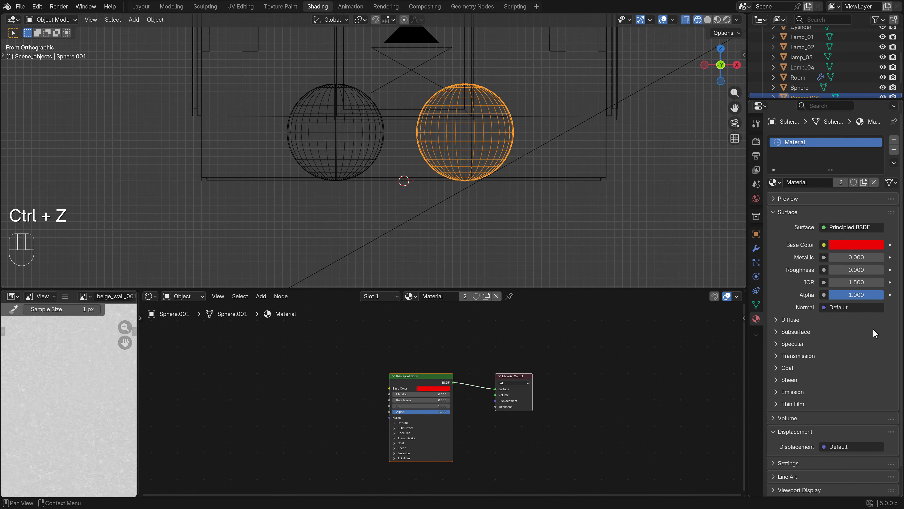
Make the duplicated sphere's material a single-user copy and set its base color to bright green
{"action": "left_click", "coordinate": [841, 182]}
{"action": "left_click", "coordinate": [856, 245]}
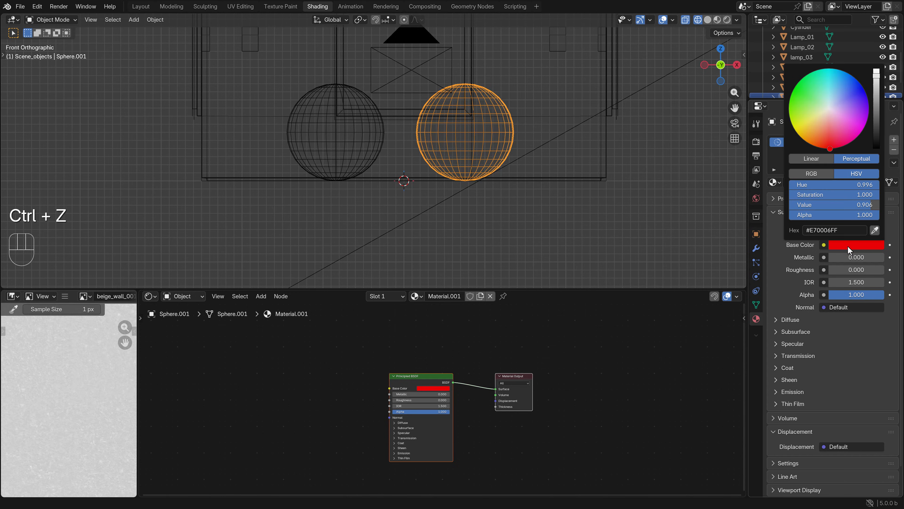
{"action": "left_click_drag", "start_coordinate": [825, 146], "coordinate": [794, 88]}
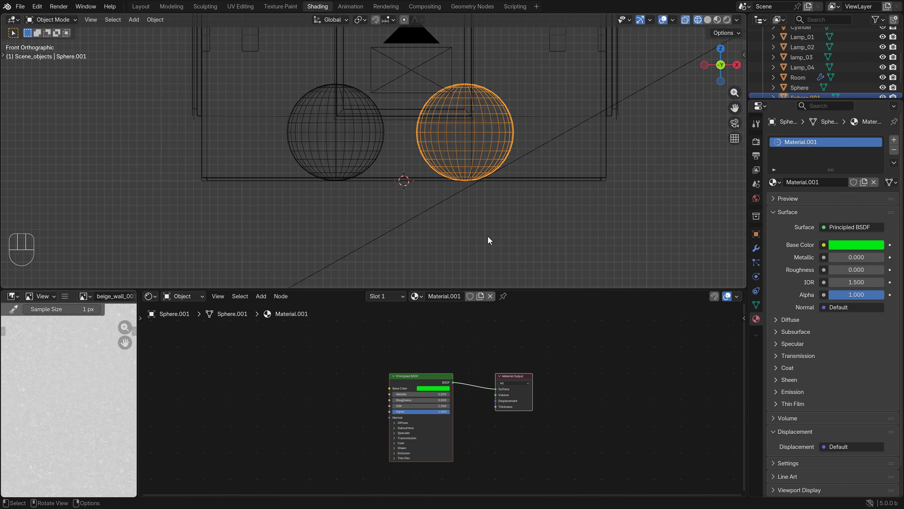
Return to the solid camera view and apply smooth shading to both spheres
{"action": "key", "text": "KP_0"}
{"action": "key", "text": "z"}
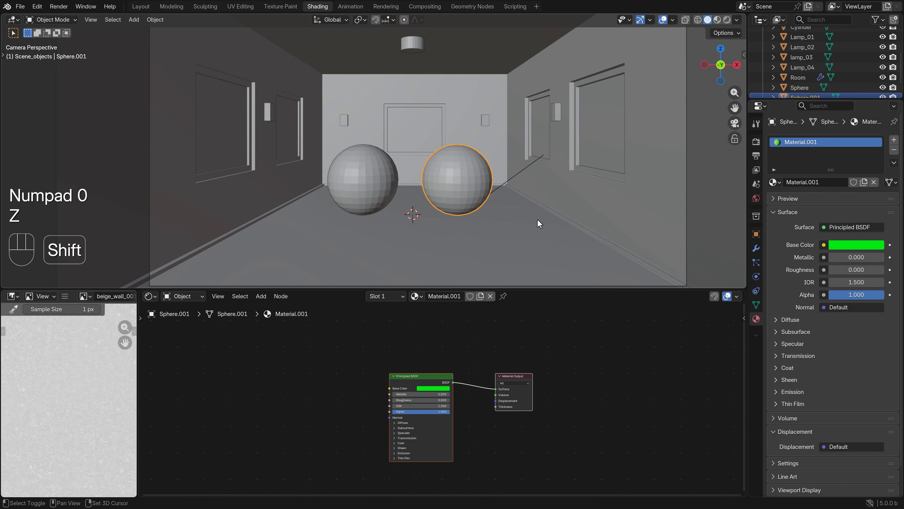
{"action": "left_click", "coordinate": [156, 20]}
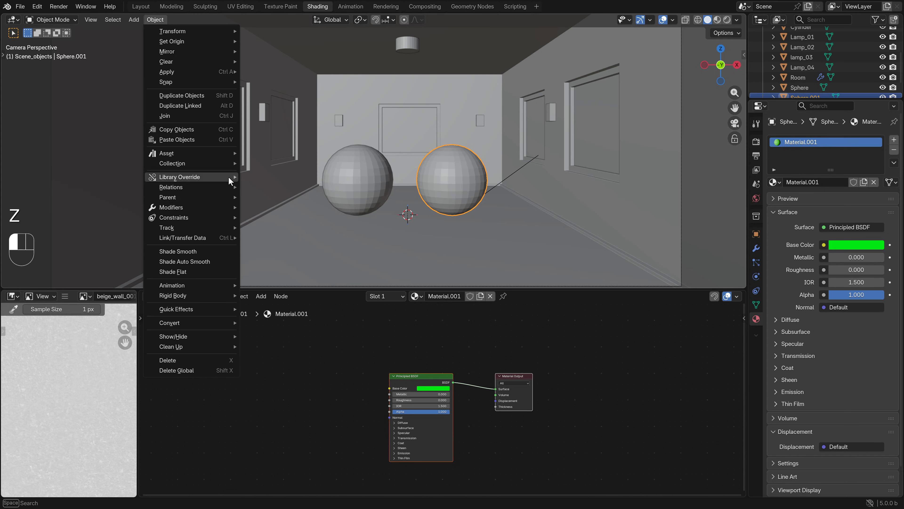
{"action": "left_click", "coordinate": [208, 245]}
{"action": "left_click", "coordinate": [341, 162]}
{"action": "left_click", "coordinate": [155, 19]}
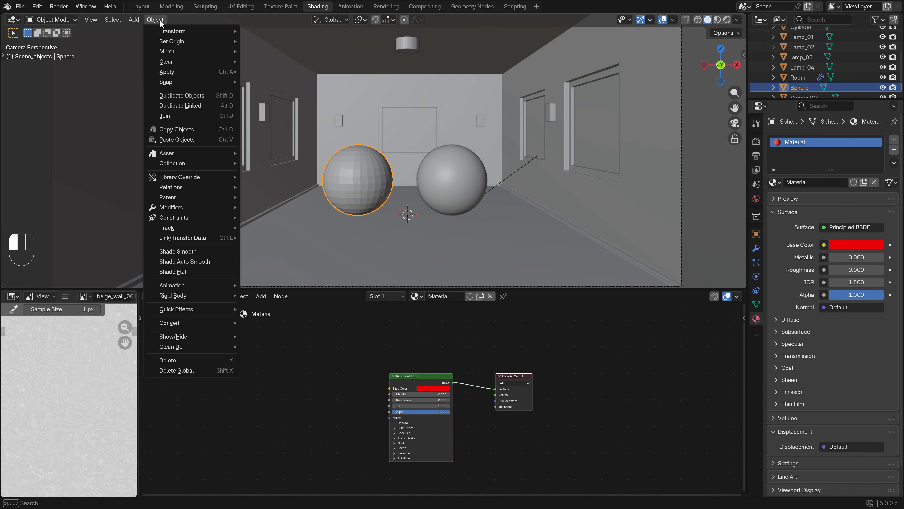
{"action": "left_click", "coordinate": [183, 252]}
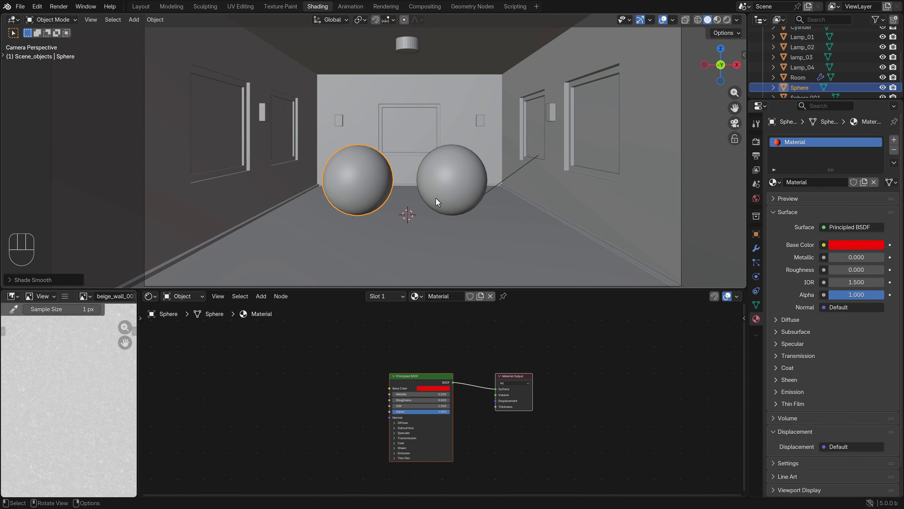
Render the room with both spheres and examine their reflections, shadows and the coloured light cast on the walls and floor
{"action": "key", "text": "F12"}
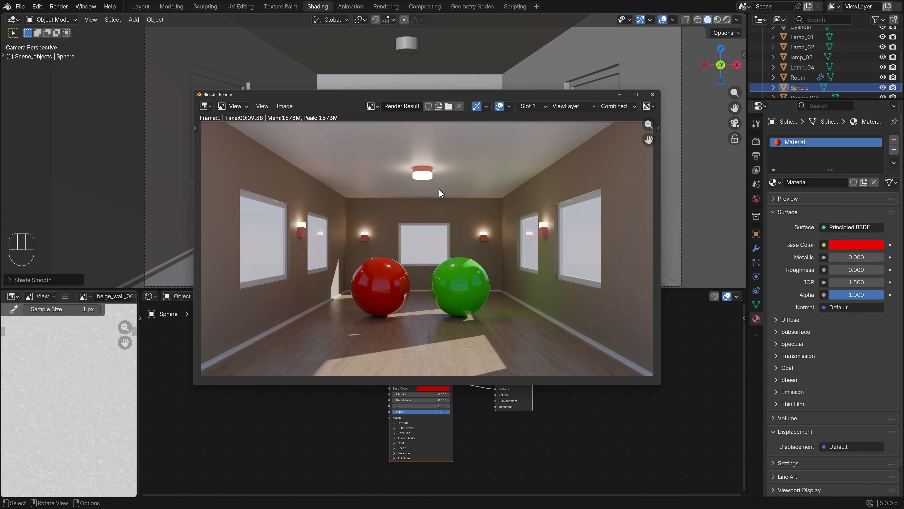
{"action": "middle_click_drag", "start_coordinate": [480, 246], "coordinate": [481, 236]}
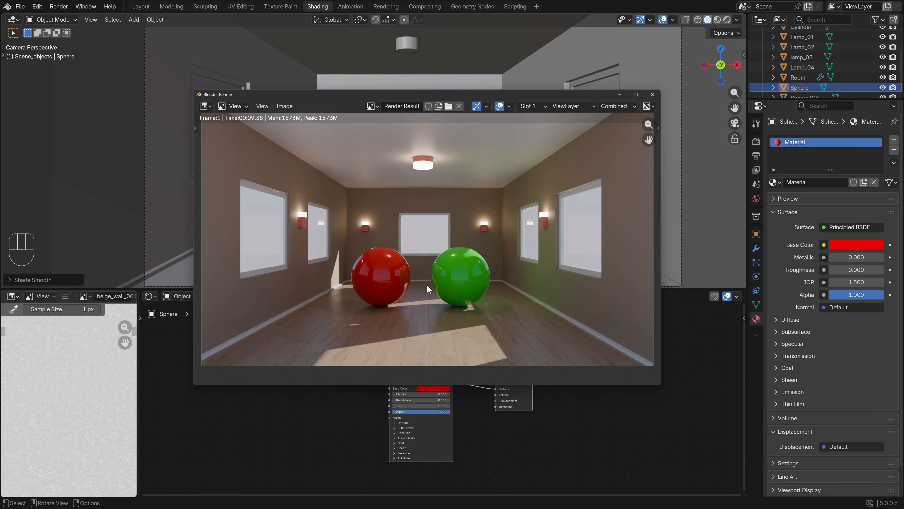
{"action": "scroll", "coordinate": [427, 285], "scroll_direction": "up", "scroll_amount": 2}
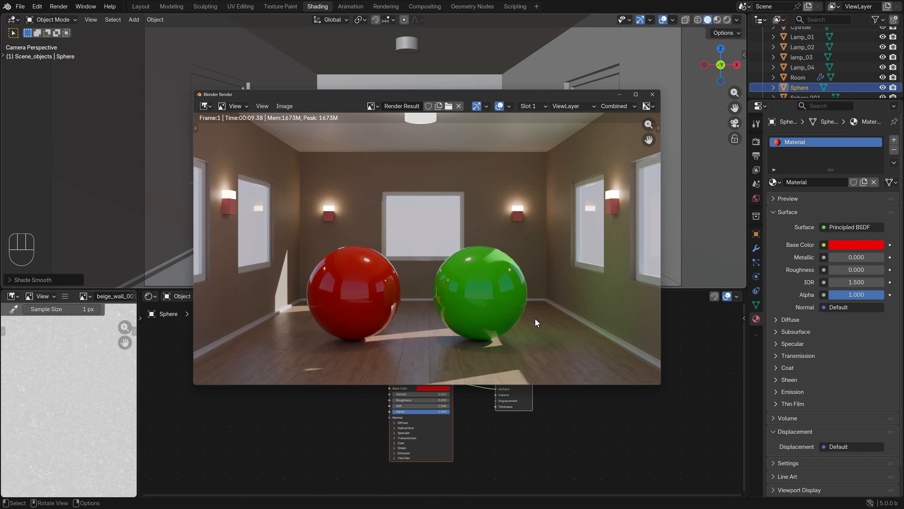
{"action": "middle_click_drag", "start_coordinate": [534, 318], "coordinate": [471, 306]}
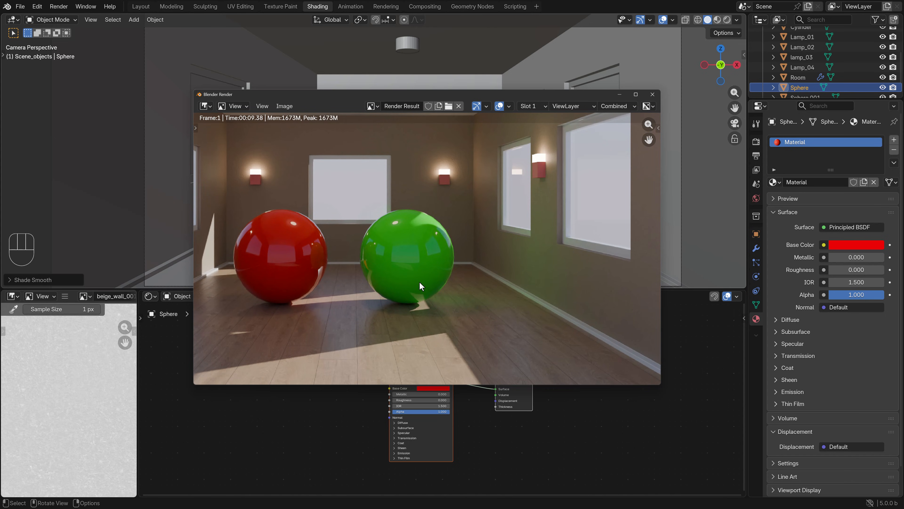
{"action": "middle_click_drag", "start_coordinate": [419, 289], "coordinate": [456, 275]}
{"action": "middle_click_drag", "start_coordinate": [426, 171], "coordinate": [376, 243]}
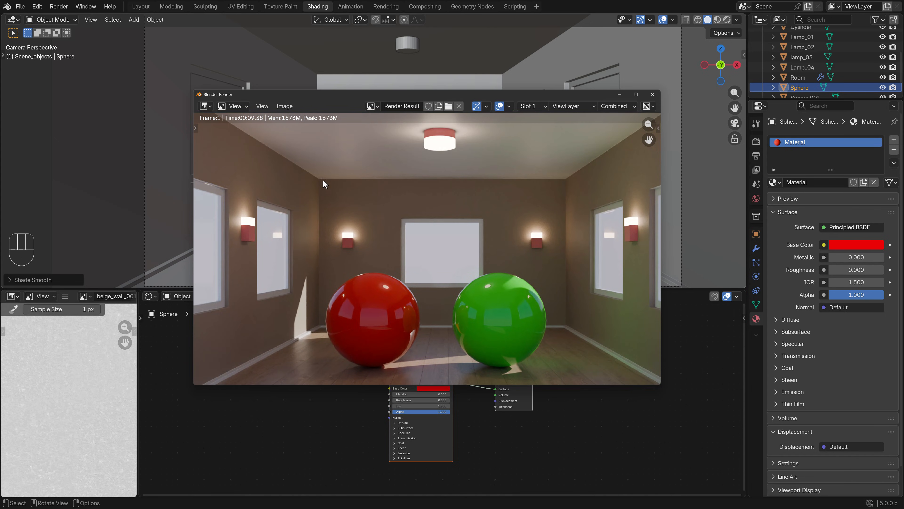
{"action": "middle_click_drag", "start_coordinate": [434, 271], "coordinate": [430, 232]}
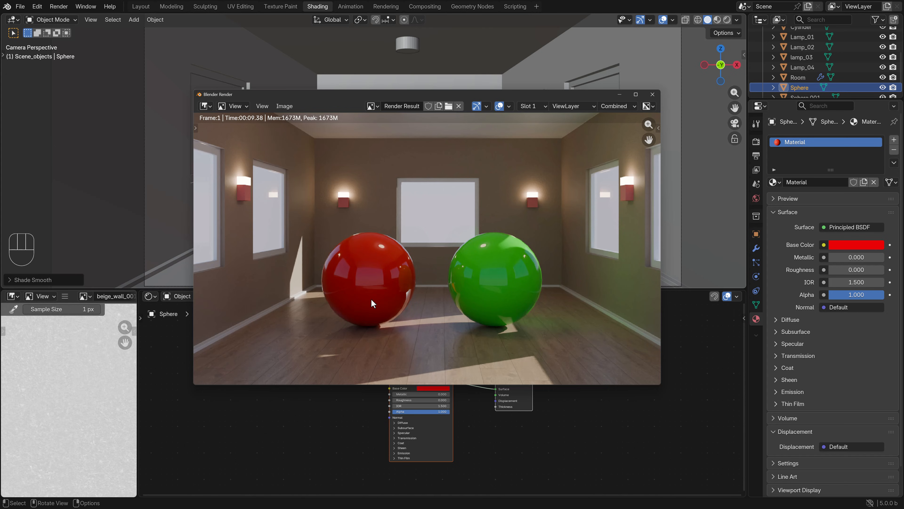
{"action": "scroll", "coordinate": [386, 279], "scroll_direction": "down", "scroll_amount": 3}
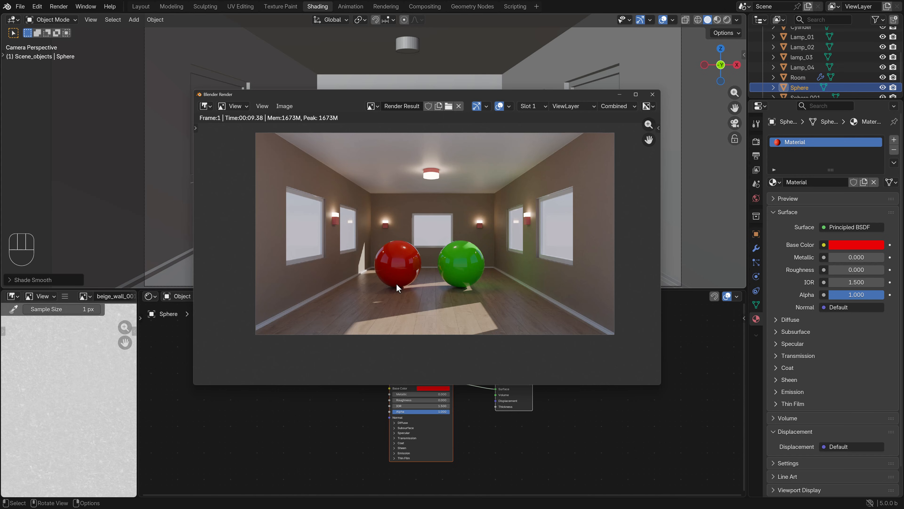
{"action": "scroll", "coordinate": [397, 283], "scroll_direction": "up", "scroll_amount": 3}
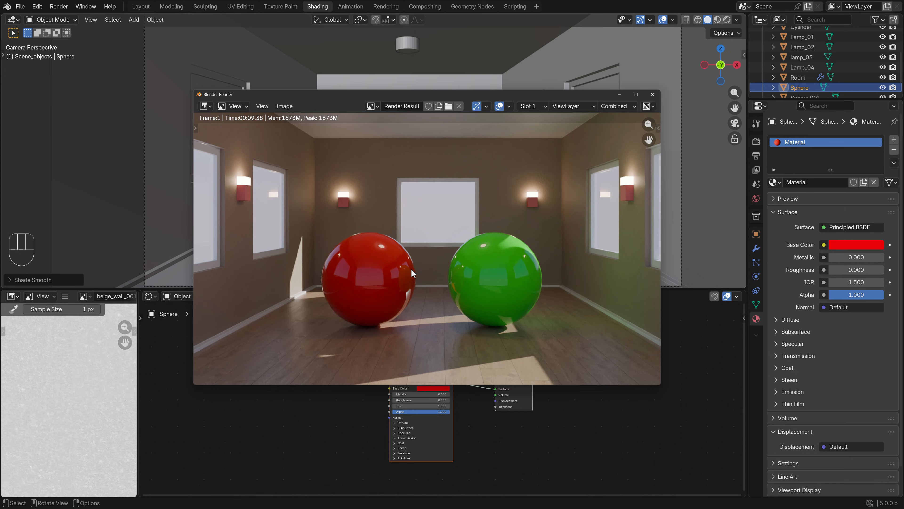
{"action": "scroll", "coordinate": [481, 286], "scroll_direction": "down", "scroll_amount": 2}
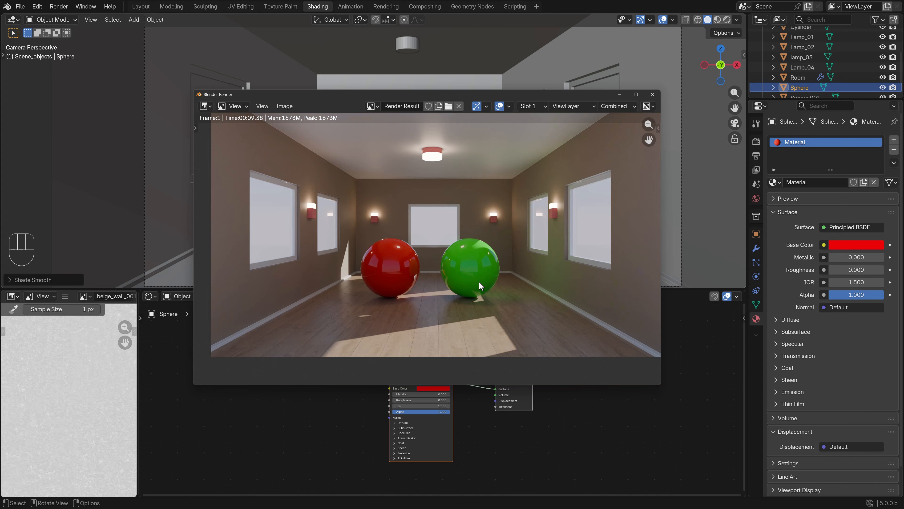